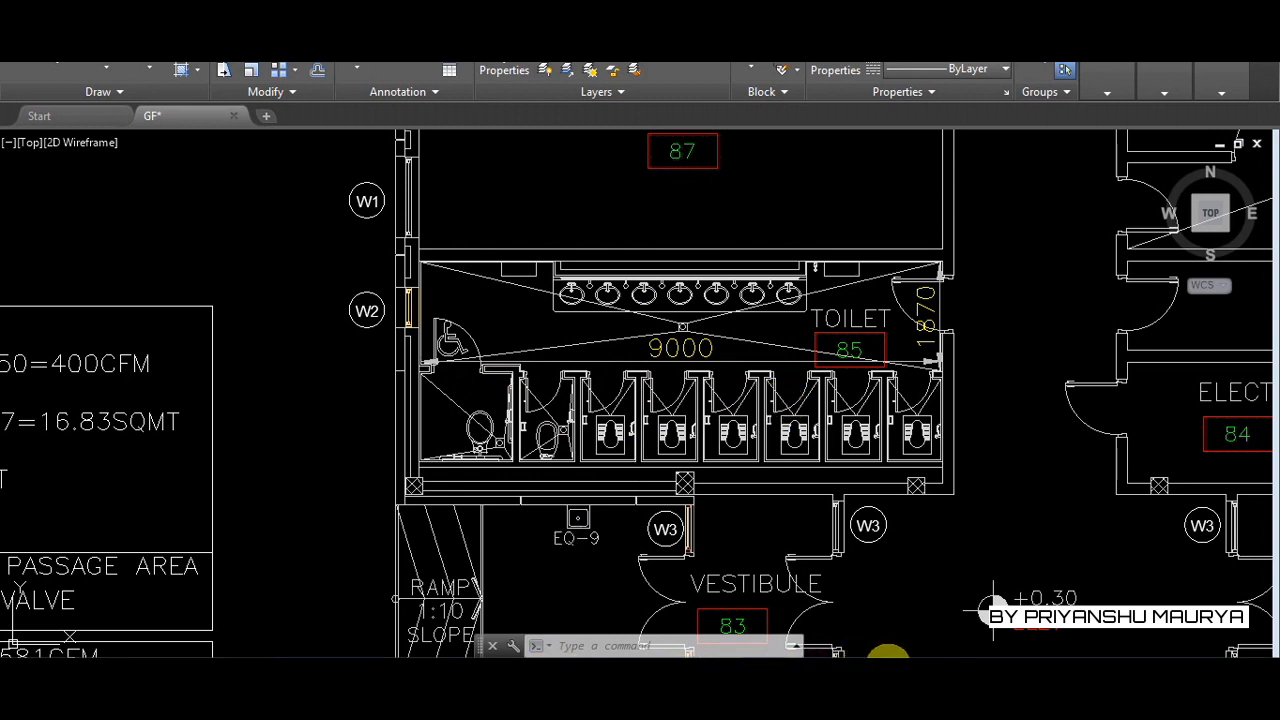
# View the reference photos of ceiling-mounted disk valves and return to the GF floor plan drawing
pyautogui.moveTo(888, 655)
pyautogui.click(843, 580)
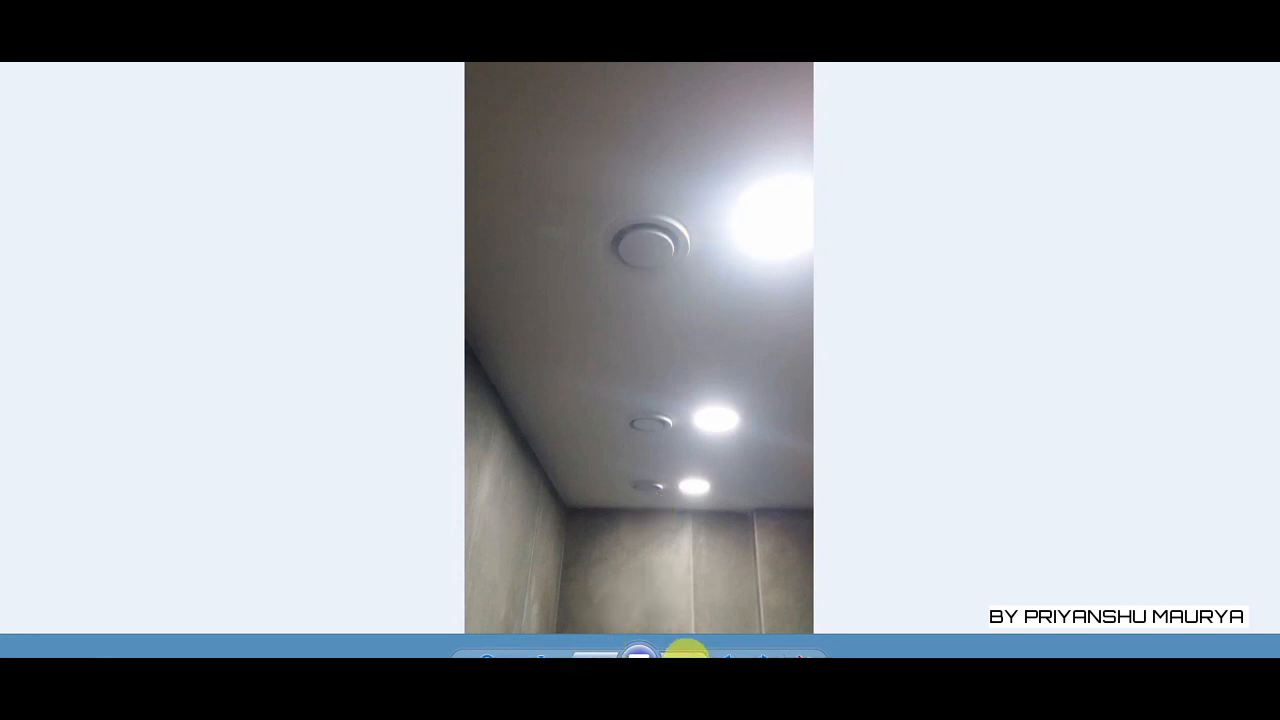
pyautogui.click(686, 652)
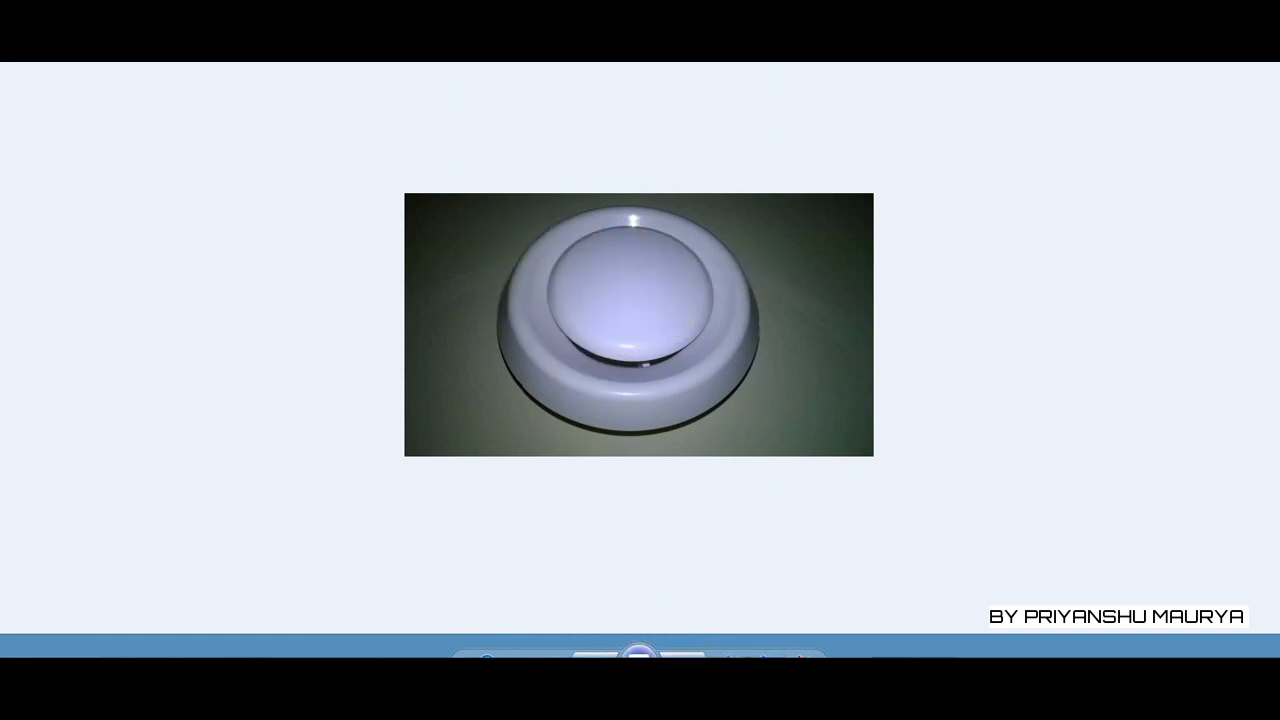
pyautogui.click(742, 700)
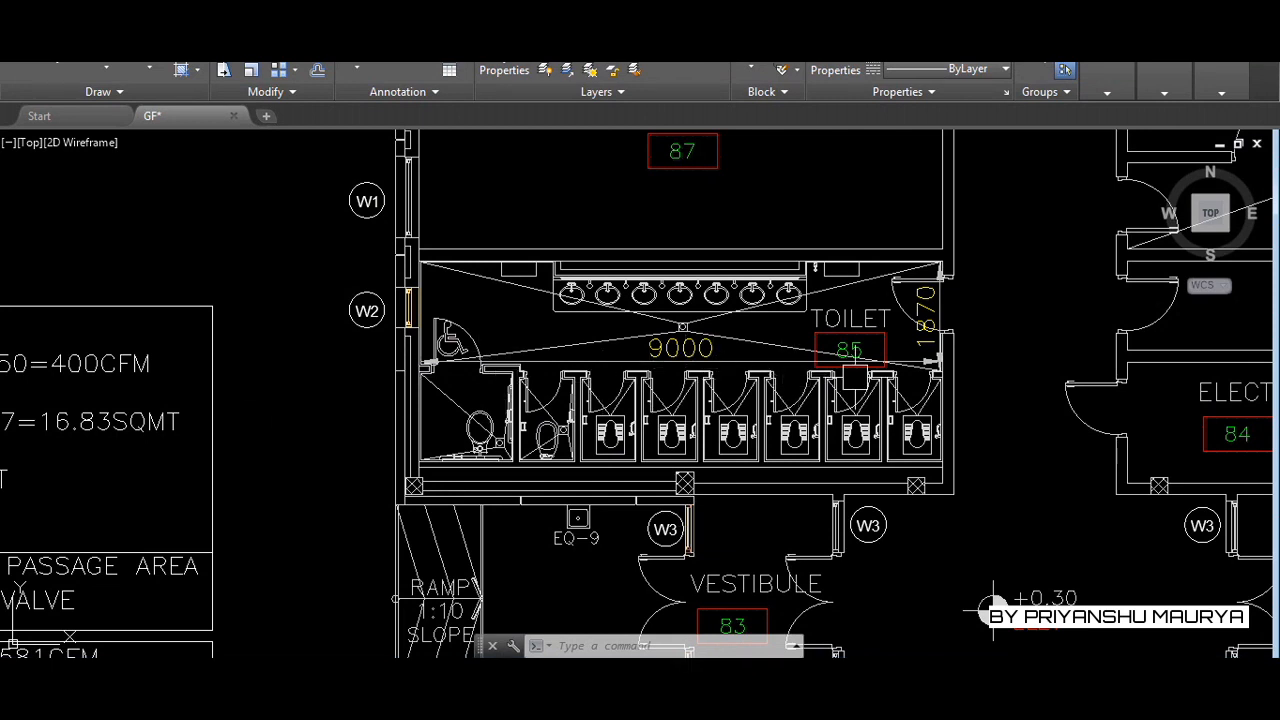
# Examine the ground floor plan around toilet 85, the ablution room and the neighbouring rooms
pyautogui.scroll(-2, 993, 610)
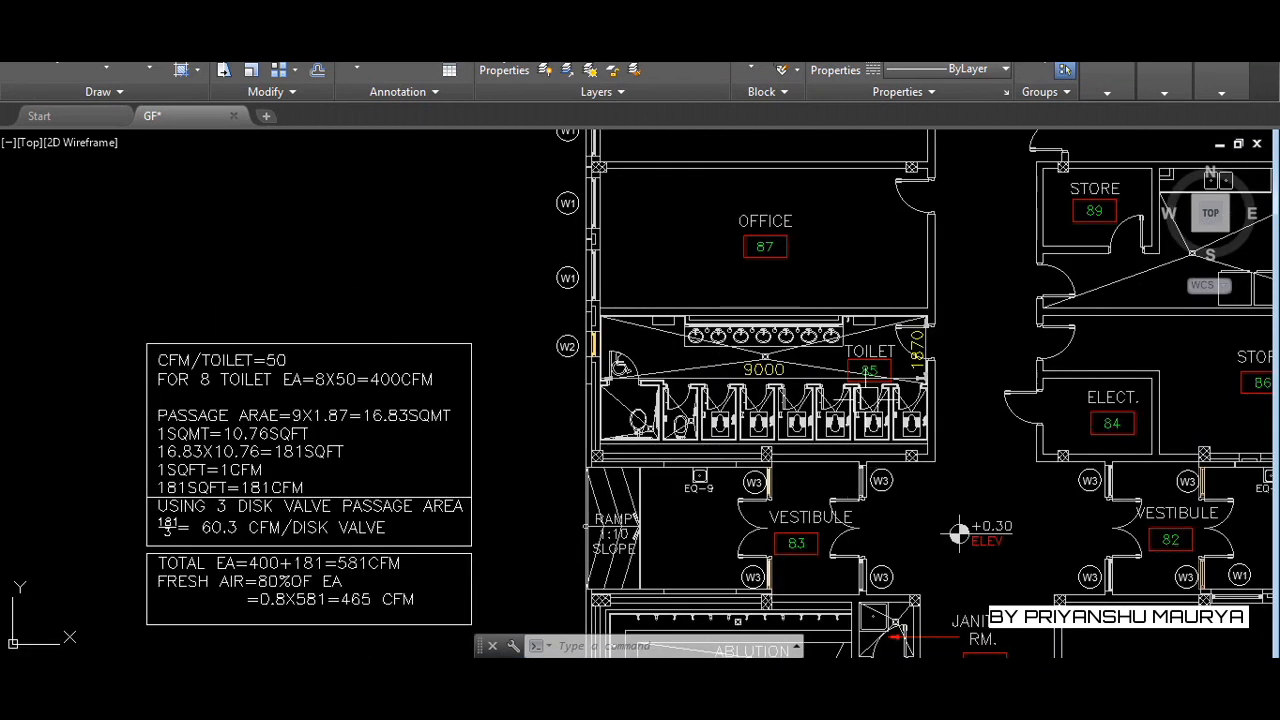
pyautogui.scroll(2, 787, 363)
pyautogui.scroll(-4, 456, 335)
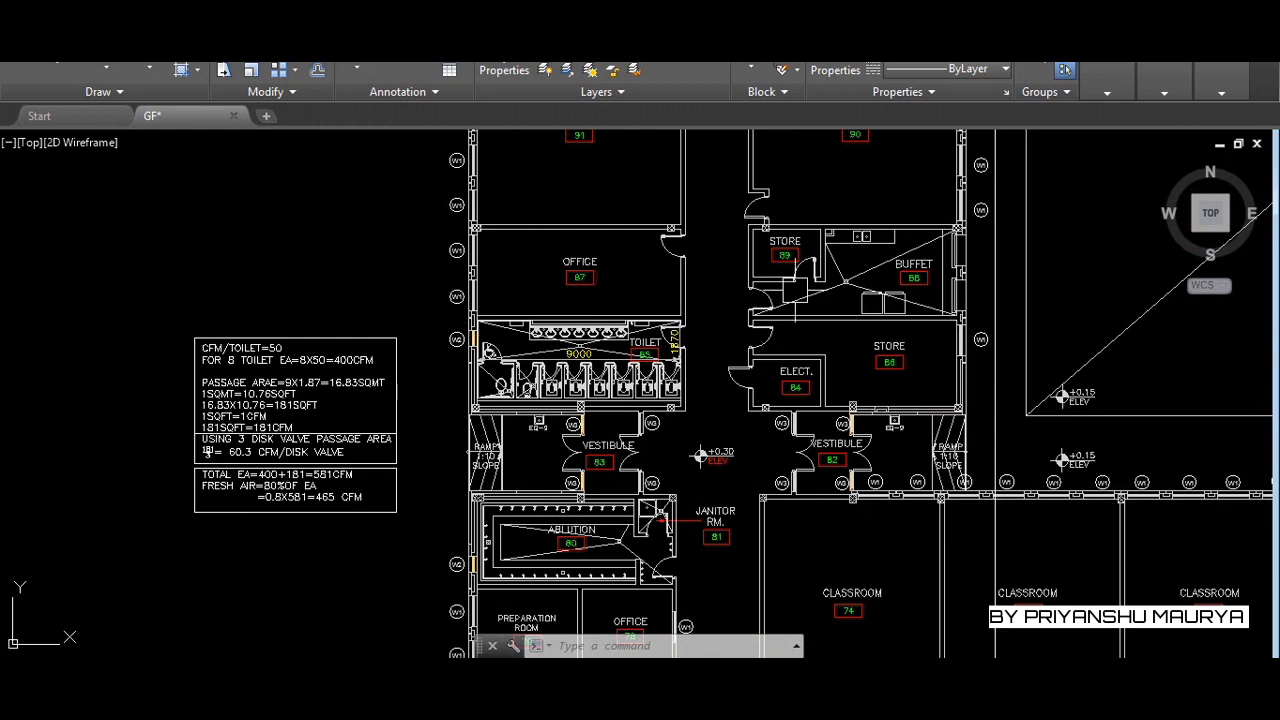
pyautogui.moveTo(808, 544)
pyautogui.mouseDown(button='middle')
pyautogui.moveTo(808, 482)
pyautogui.moveTo(853, 377)
pyautogui.mouseUp(button='middle')
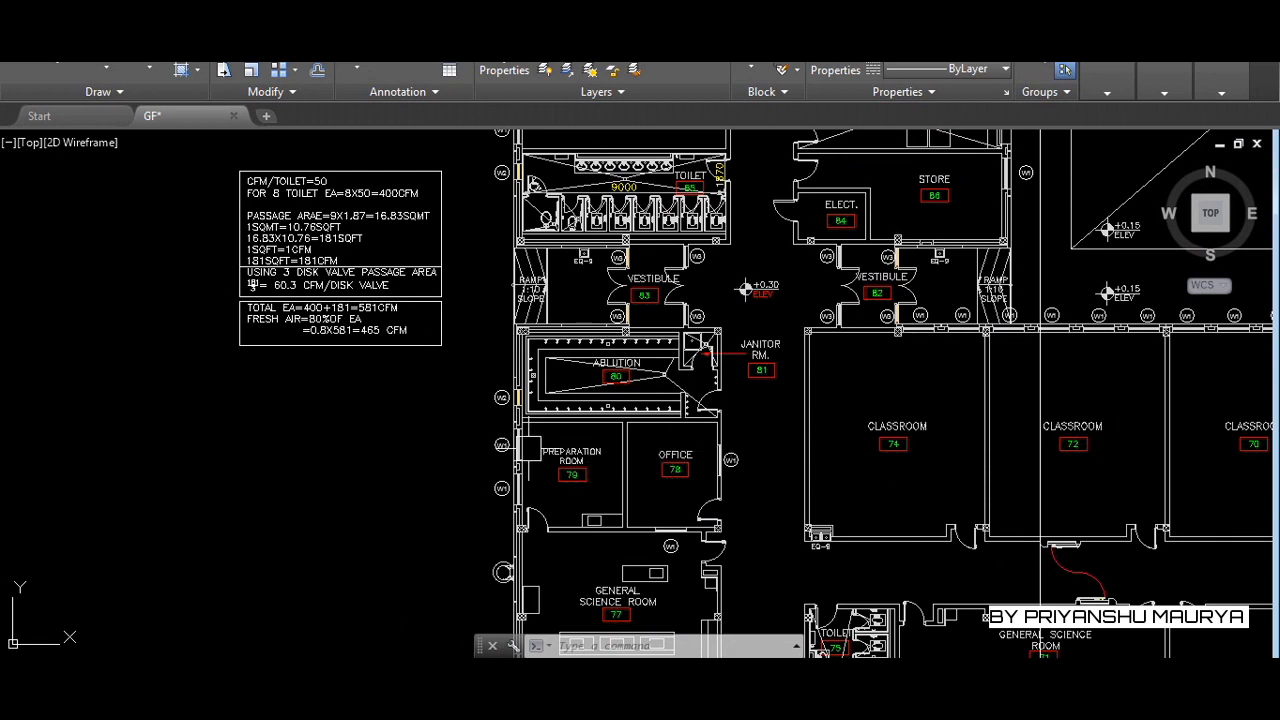
pyautogui.scroll(2, 553, 458)
pyautogui.moveTo(809, 396); pyautogui.dragTo(770, 633, button='middle')
pyautogui.moveTo(784, 333); pyautogui.dragTo(776, 488, button='middle')
pyautogui.scroll(5, 629, 403)
pyautogui.scroll(-2, 703, 375)
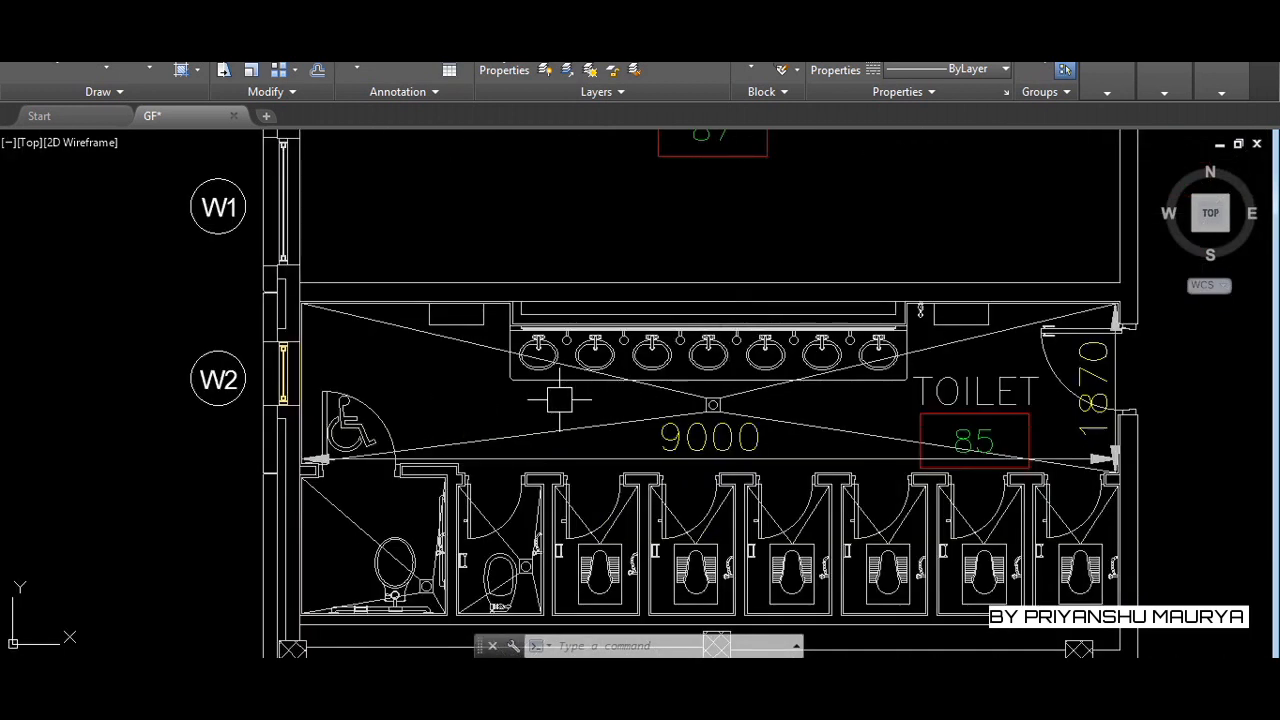
pyautogui.write('lay')
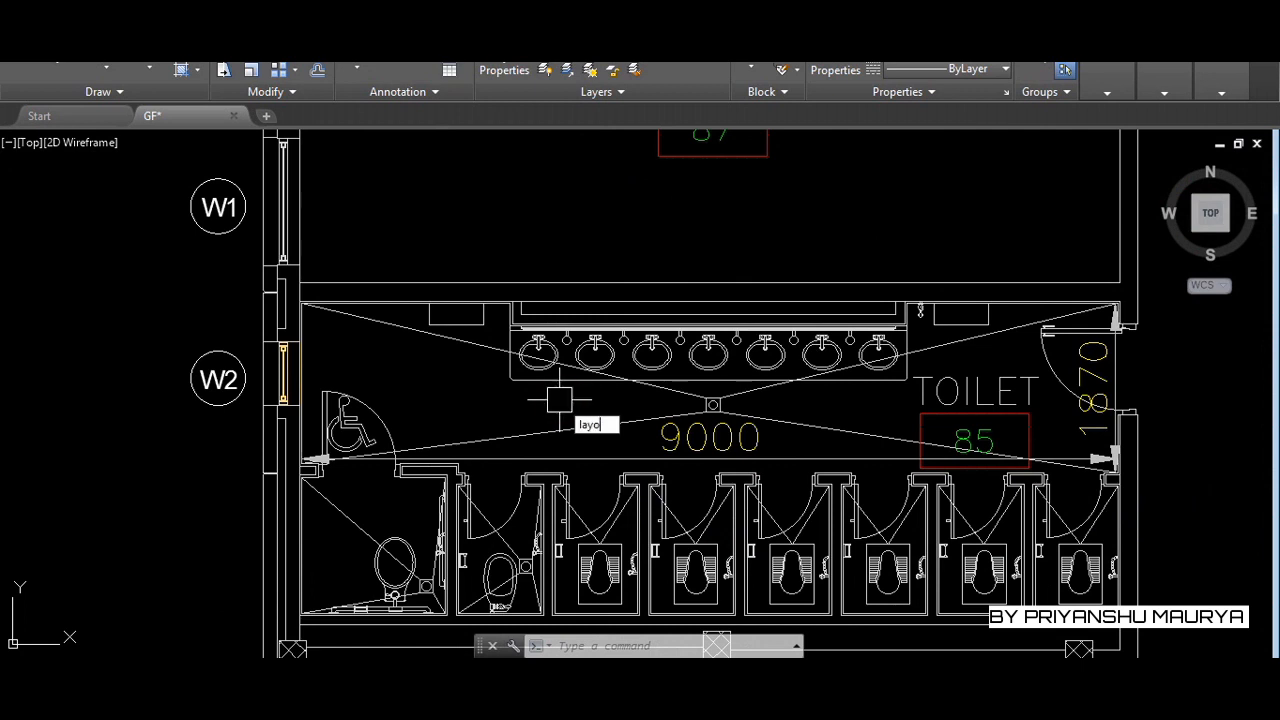
pyautogui.write('o')
pyautogui.press('Escape')
pyautogui.press('Escape')
pyautogui.press('Escape')
# Examine the layout of toilet 85, including its row of cubicles and the passage in front of them
pyautogui.scroll(-4, 912, 507)
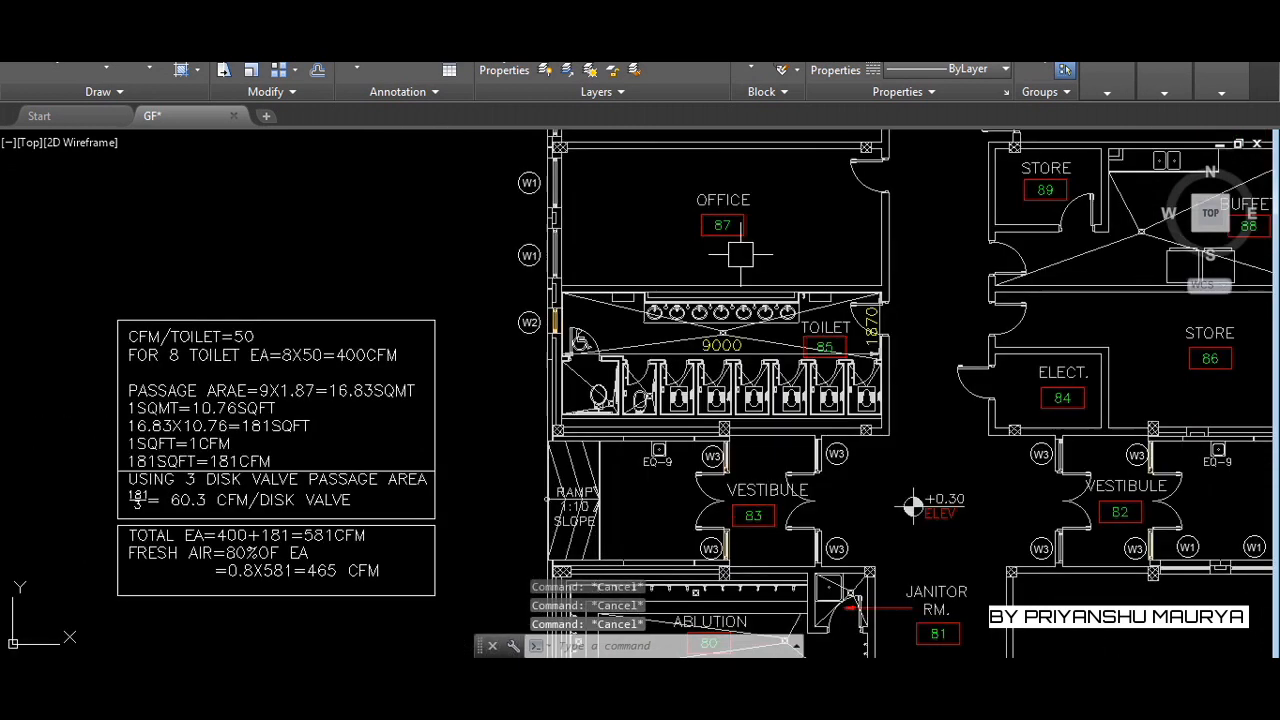
pyautogui.scroll(4, 978, 402)
pyautogui.scroll(-2, 840, 365)
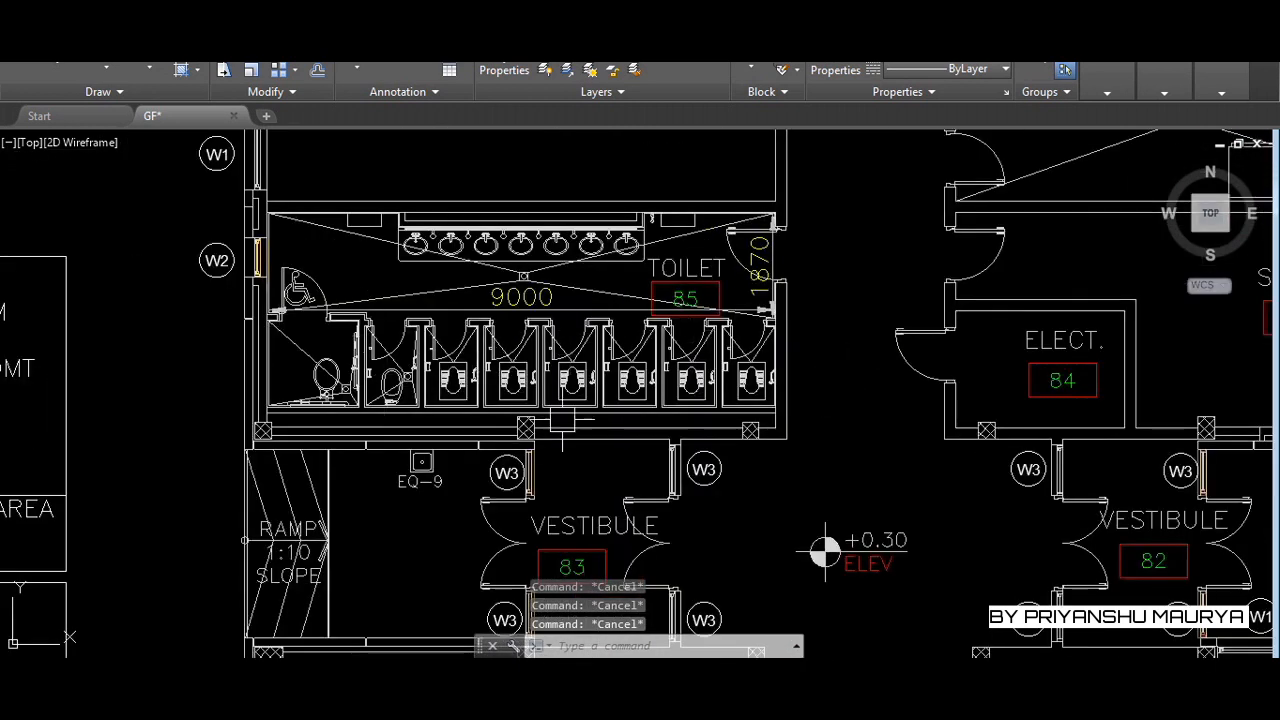
pyautogui.scroll(-2, 804, 445)
pyautogui.scroll(3, 506, 398)
pyautogui.scroll(-1, 432, 401)
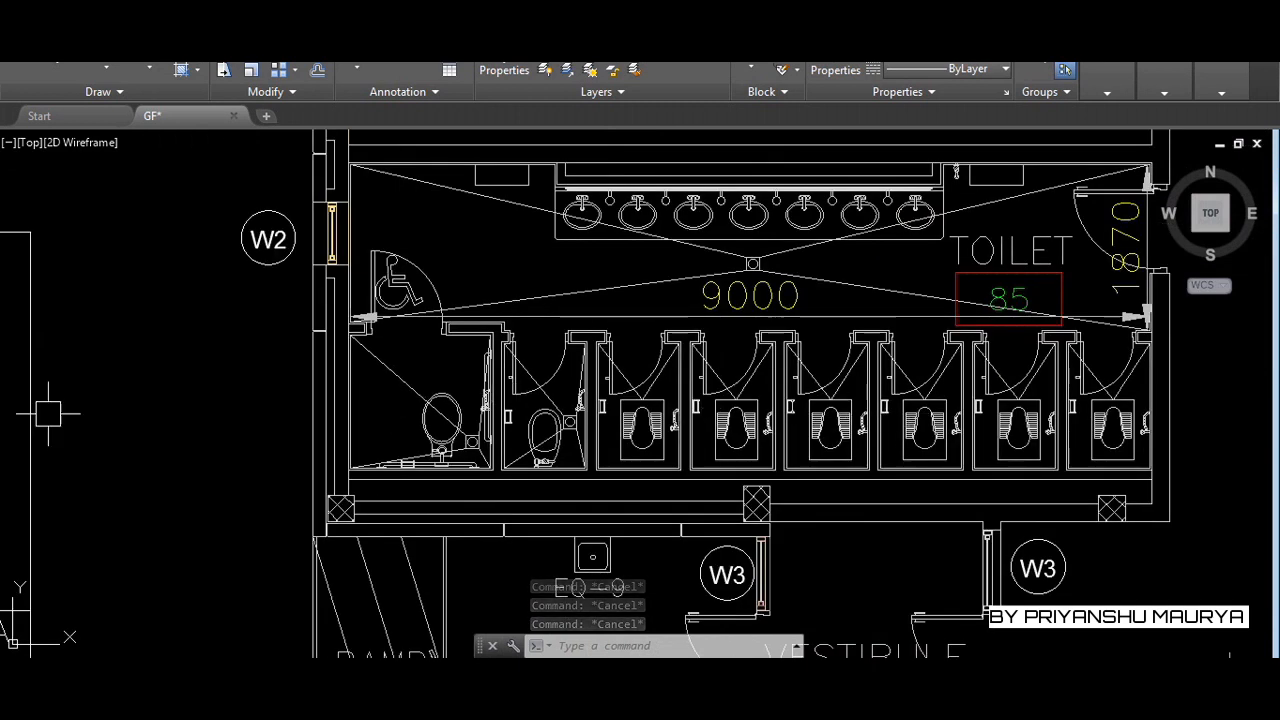
pyautogui.scroll(-2, 330, 382)
pyautogui.scroll(4, 725, 425)
pyautogui.scroll(-2, 735, 420)
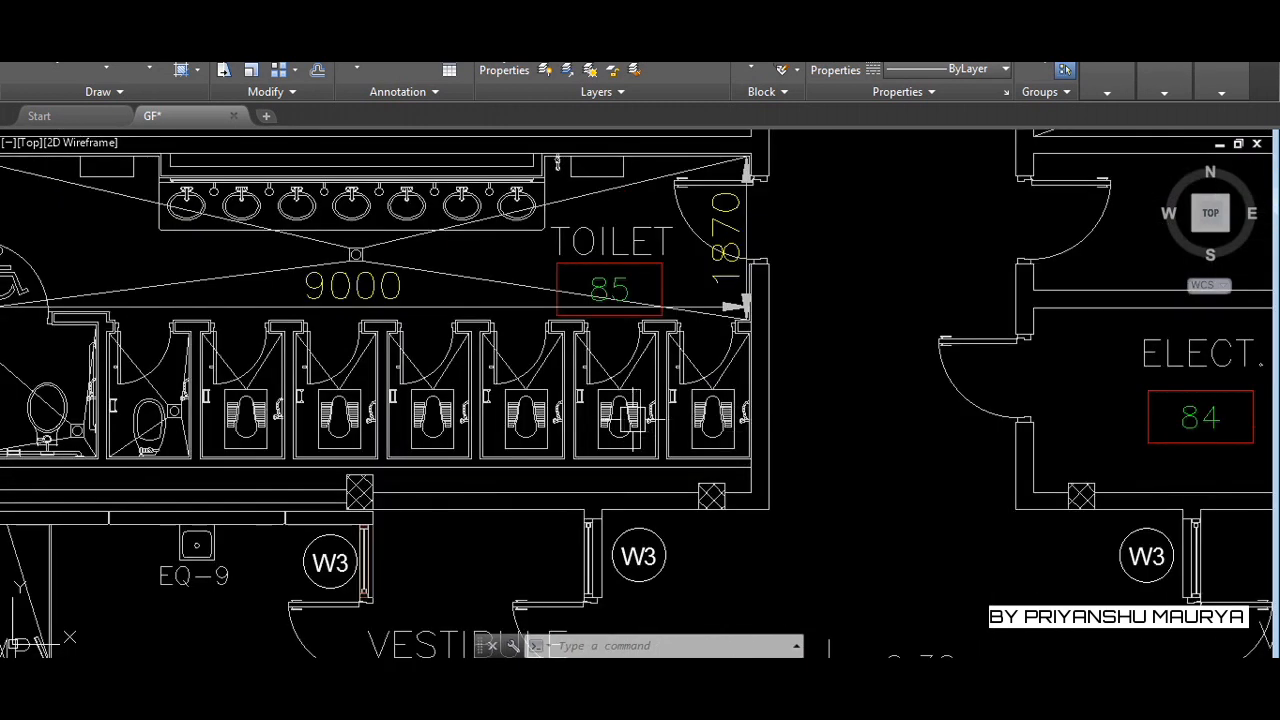
pyautogui.scroll(-2, 621, 405)
pyautogui.scroll(2, 731, 395)
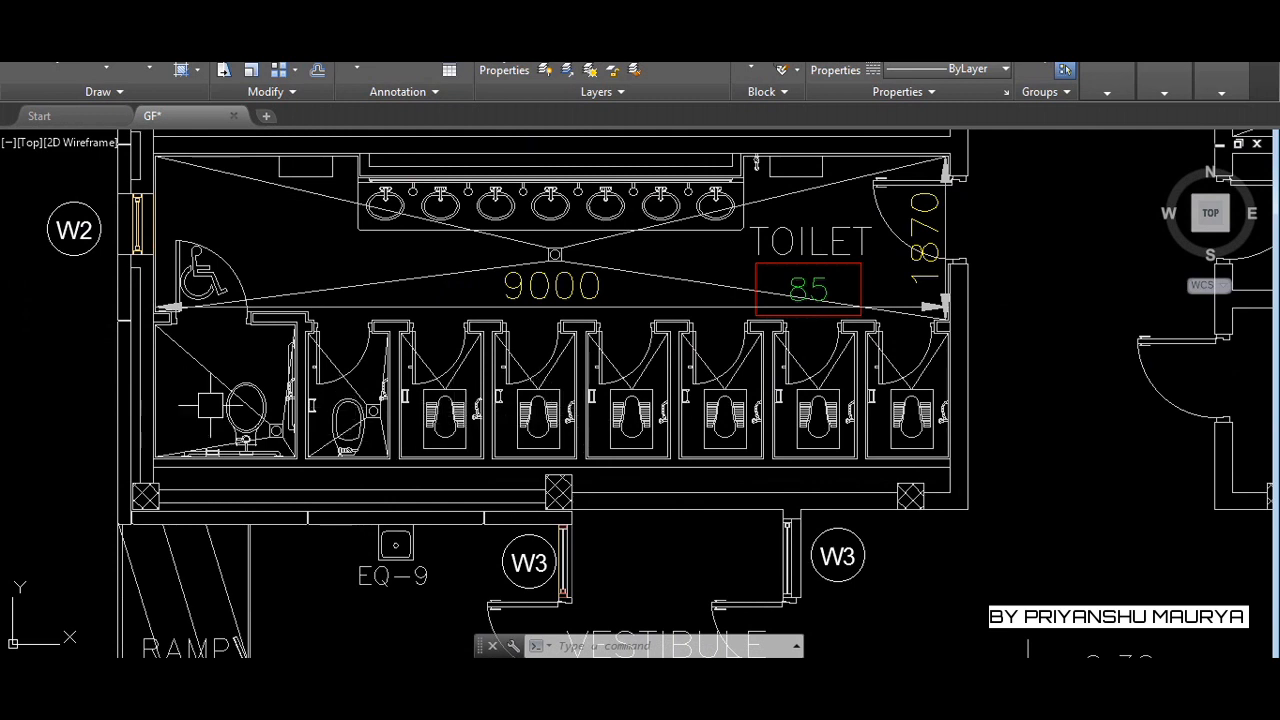
# Measure the inside depth of the end cubicle in toilet 85 with a linear dimension, without placing it
pyautogui.scroll(-2, 680, 405)
pyautogui.scroll(4, 786, 400)
pyautogui.scroll(-1, 736, 390)
pyautogui.scroll(1, 740, 383)
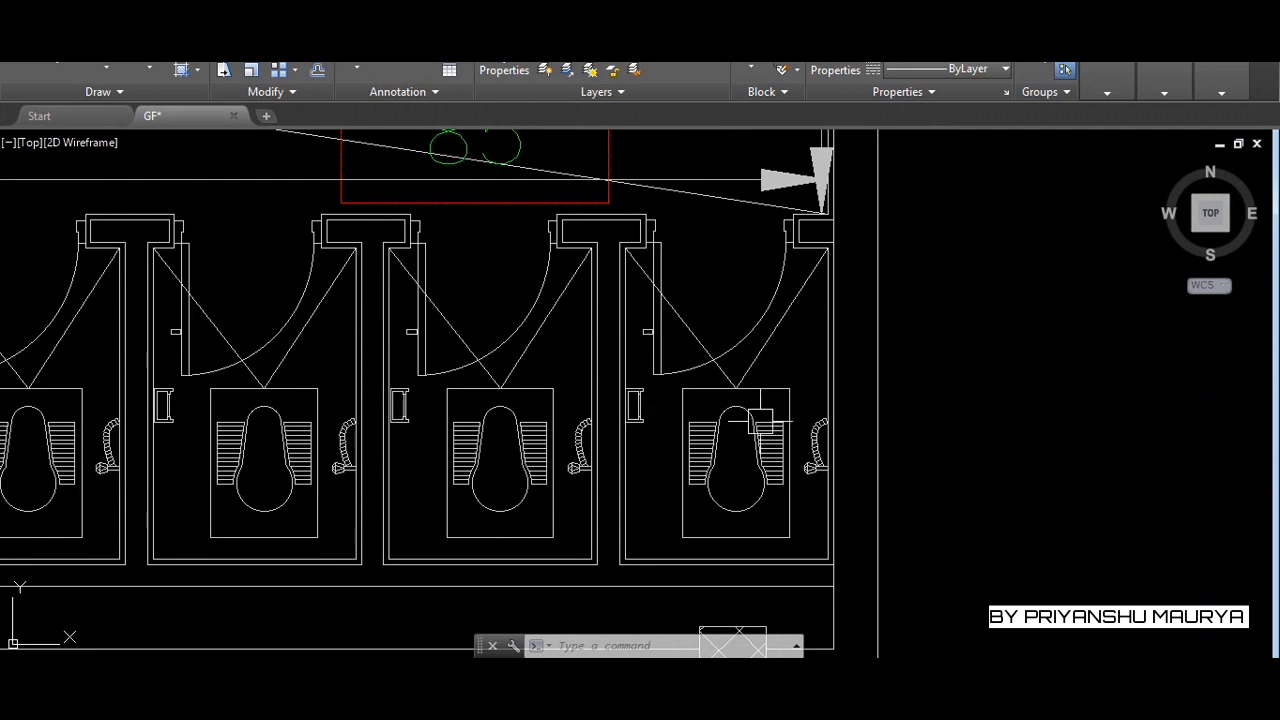
pyautogui.write('DIM')
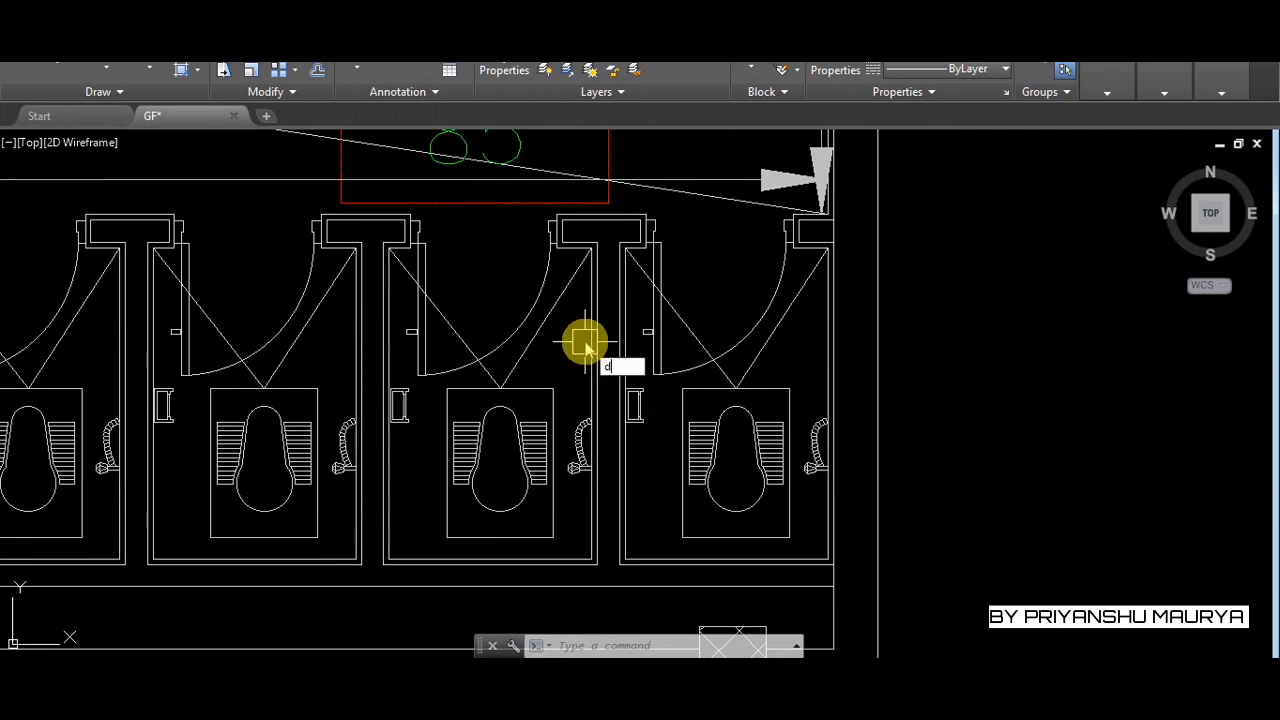
pyautogui.write('LI')
pyautogui.press('Return')
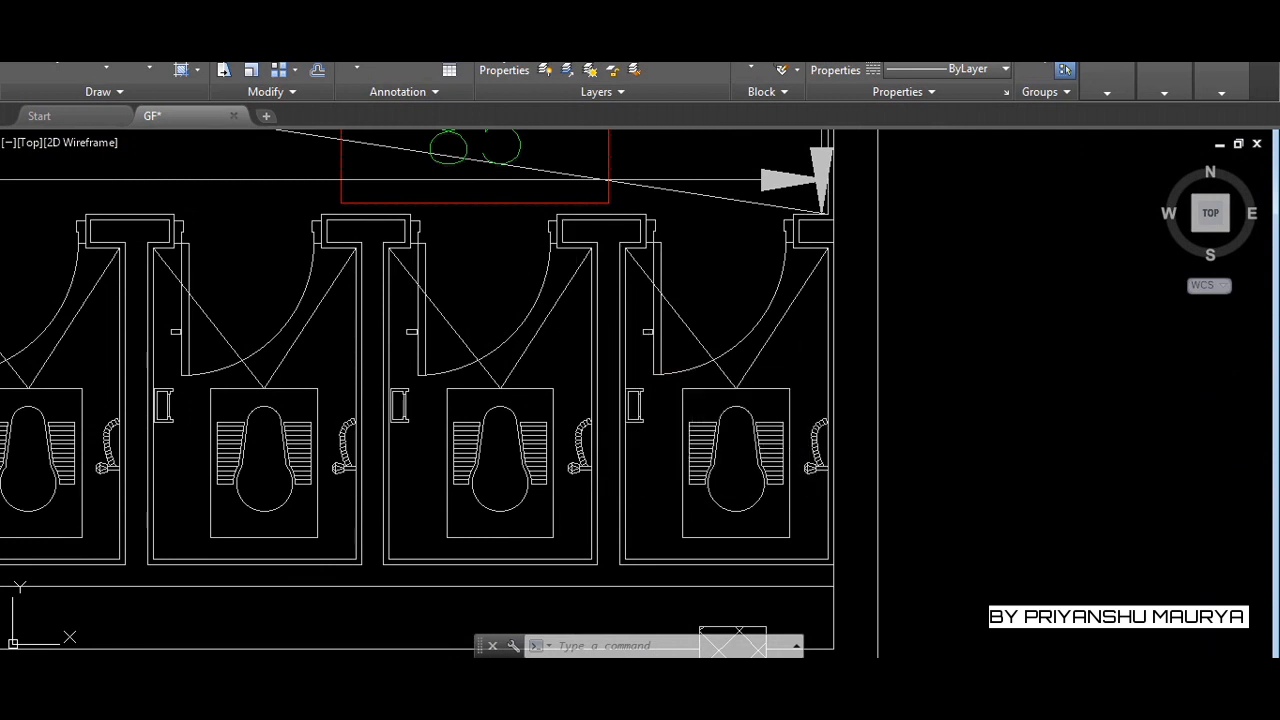
pyautogui.click(791, 246)
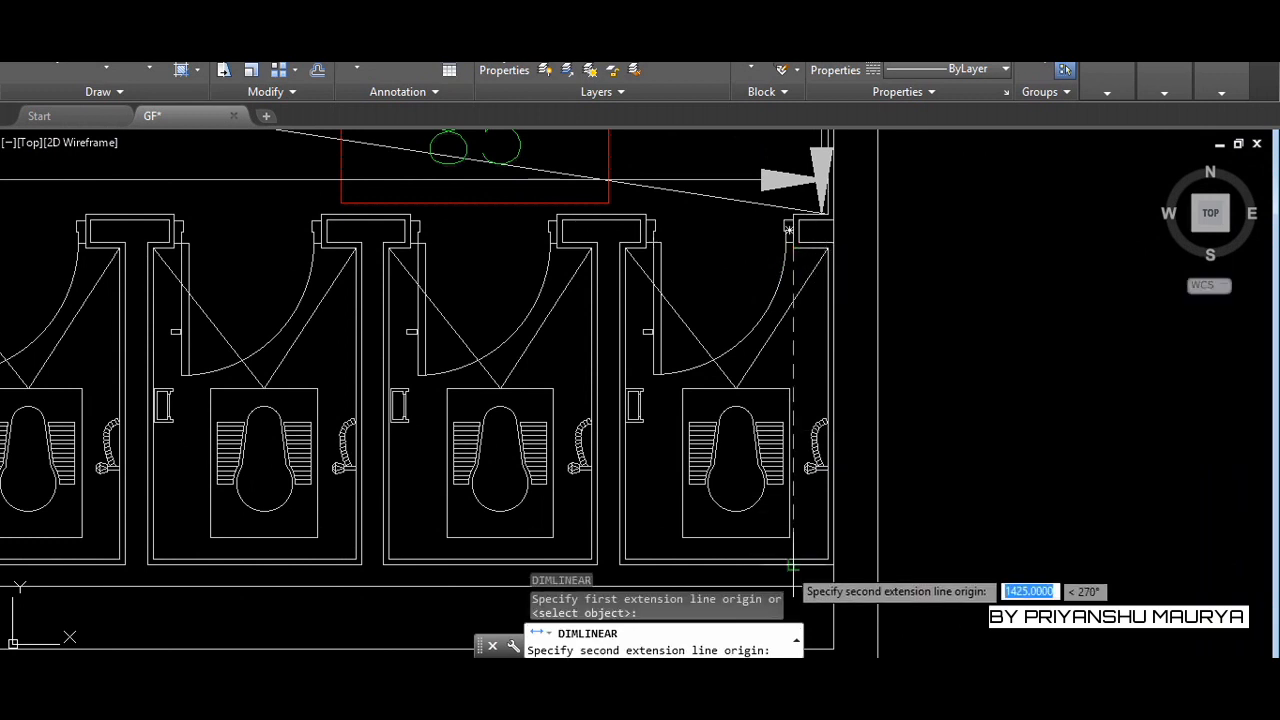
pyautogui.click(790, 560)
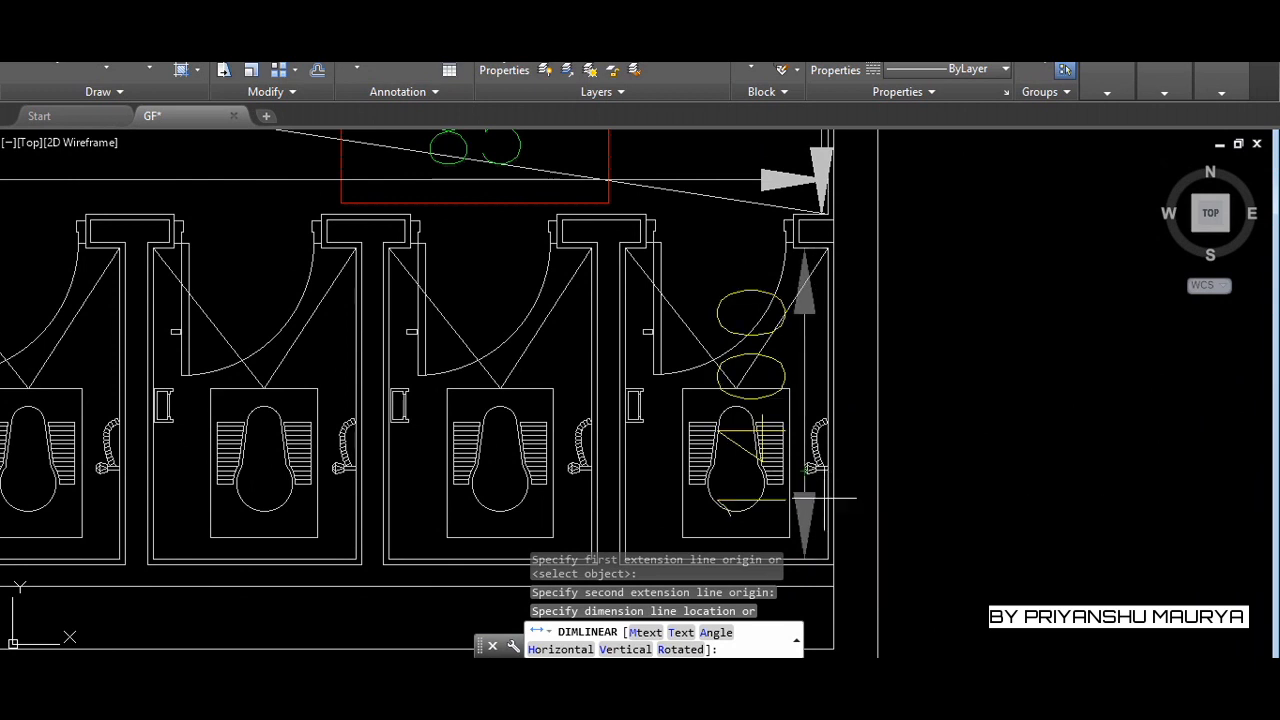
pyautogui.press('Escape')
# Measure the inside width of the same end cubicle with a linear dimension, without placing it
pyautogui.press('space')
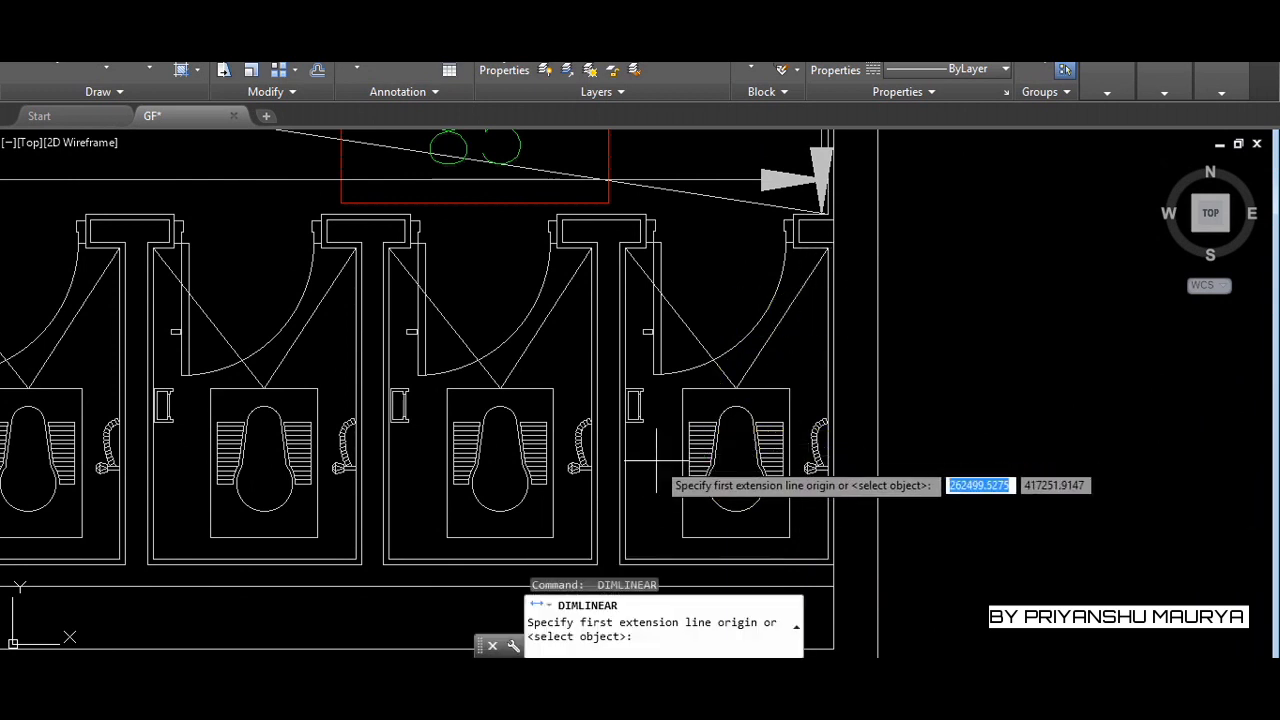
pyautogui.click(632, 455)
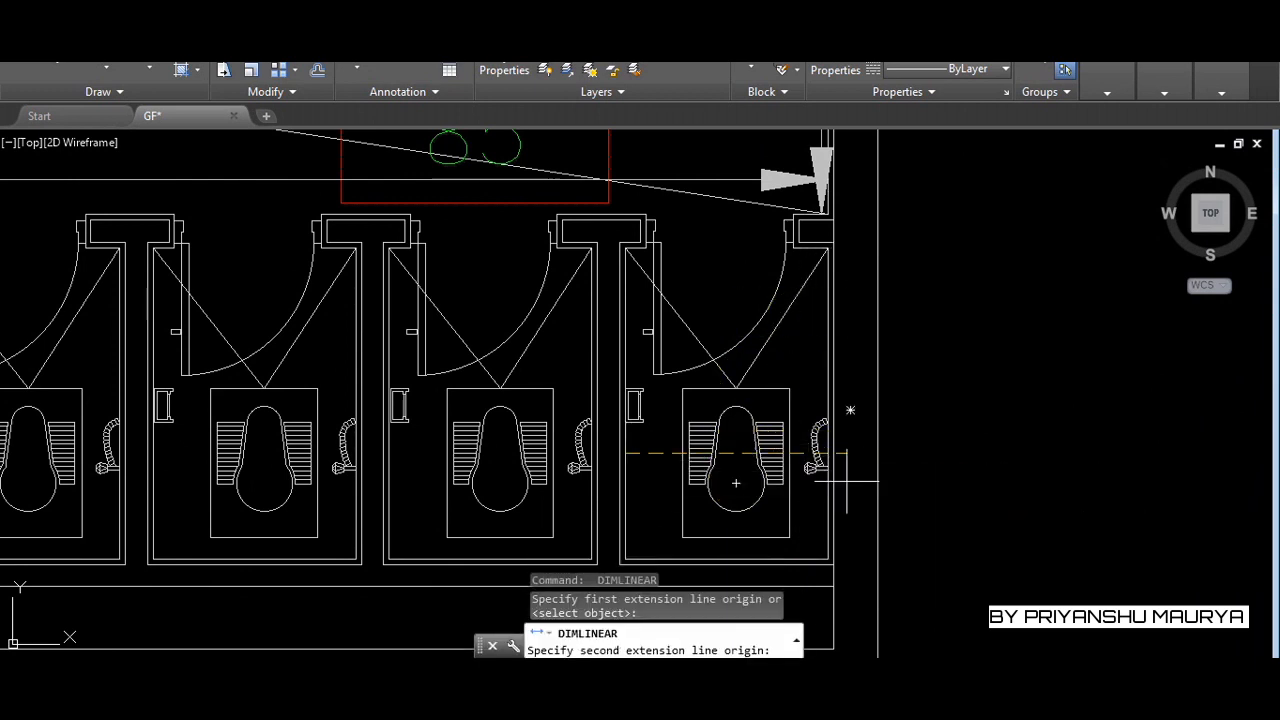
pyautogui.click(818, 456)
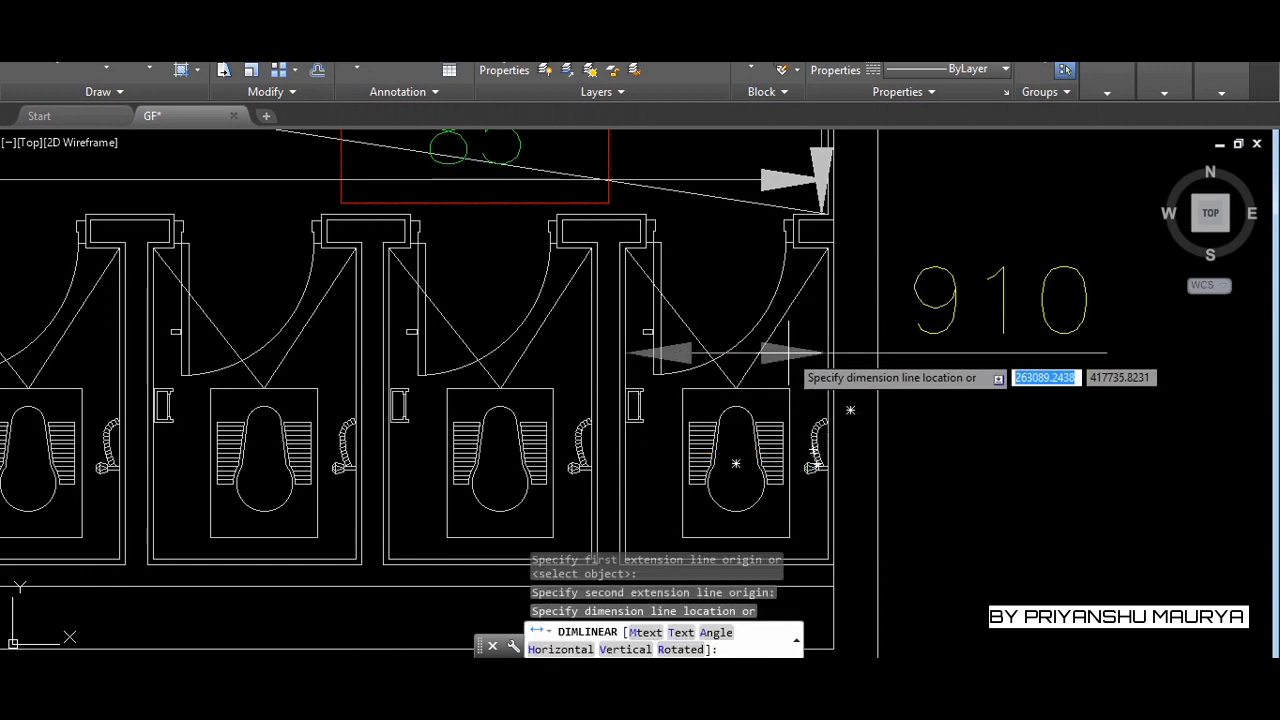
pyautogui.press('Escape')
# Examine the toilet cubicles alongside the written exhaust air calculation per toilet
pyautogui.scroll(-3, 930, 345)
pyautogui.scroll(-4, 858, 372)
pyautogui.scroll(10, 858, 372)
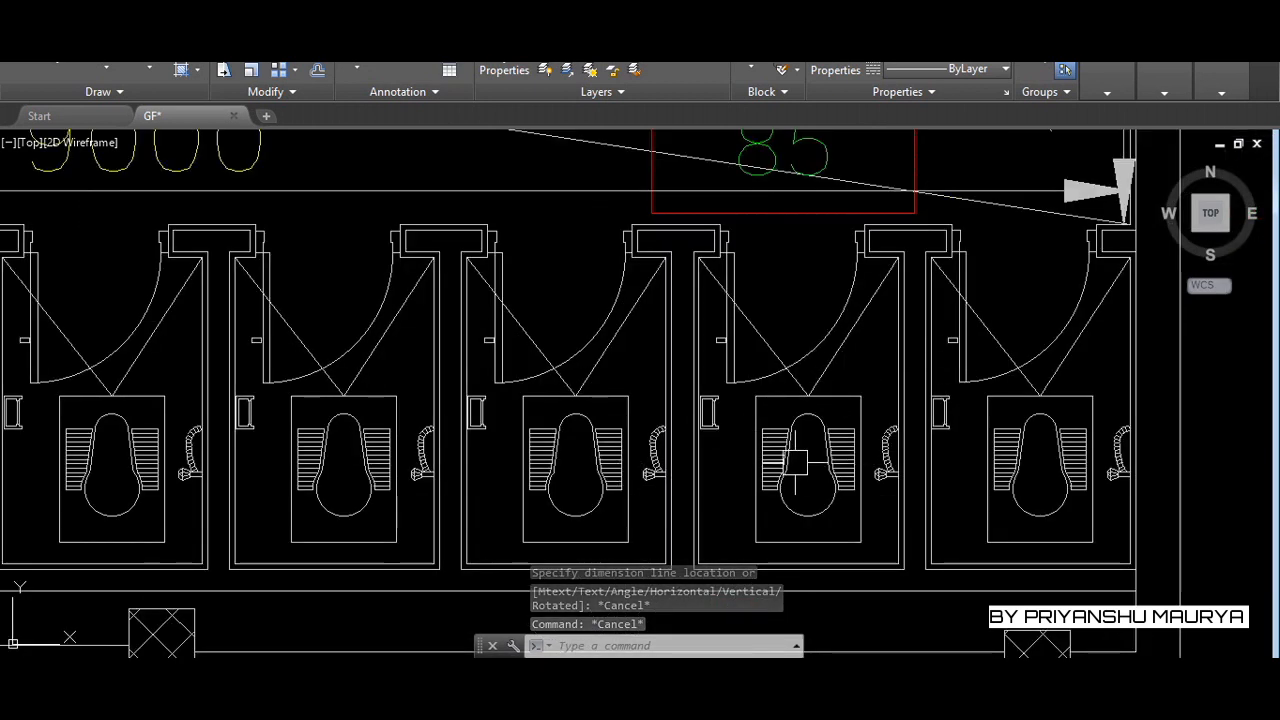
pyautogui.moveTo(800, 458)
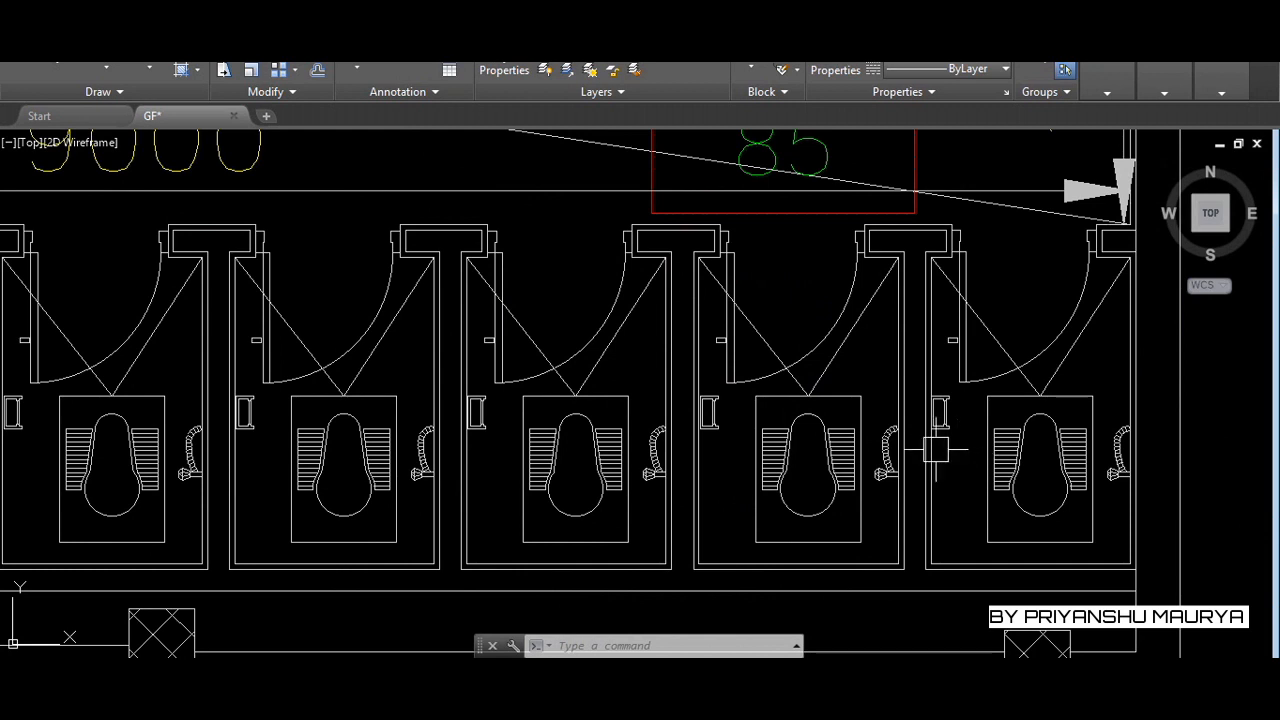
pyautogui.scroll(-2, 1030, 447)
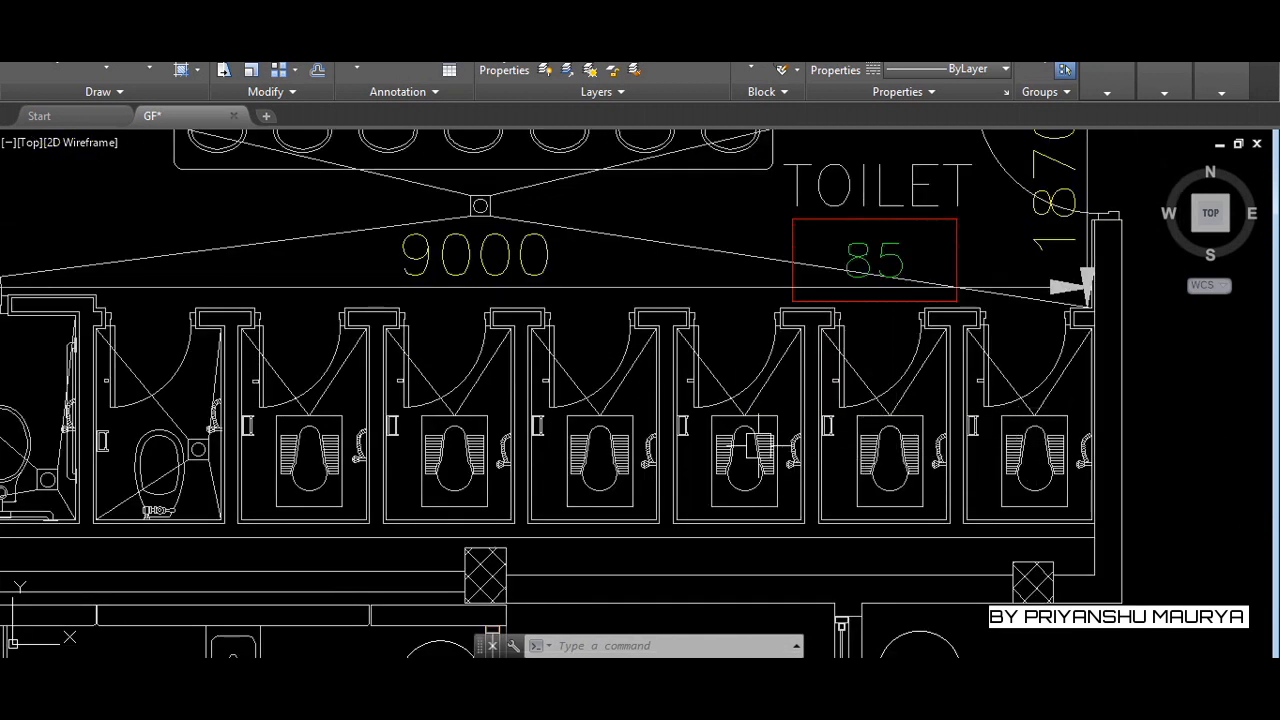
pyautogui.moveTo(315, 430)
pyautogui.mouseDown(button='middle')
pyautogui.moveTo(600, 465)
pyautogui.moveTo(646, 460)
pyautogui.moveTo(633, 451)
pyautogui.moveTo(888, 469)
pyautogui.moveTo(1279, 456)
pyautogui.mouseUp(button='middle')
pyautogui.moveTo(131, 382); pyautogui.dragTo(283, 382, button='middle')
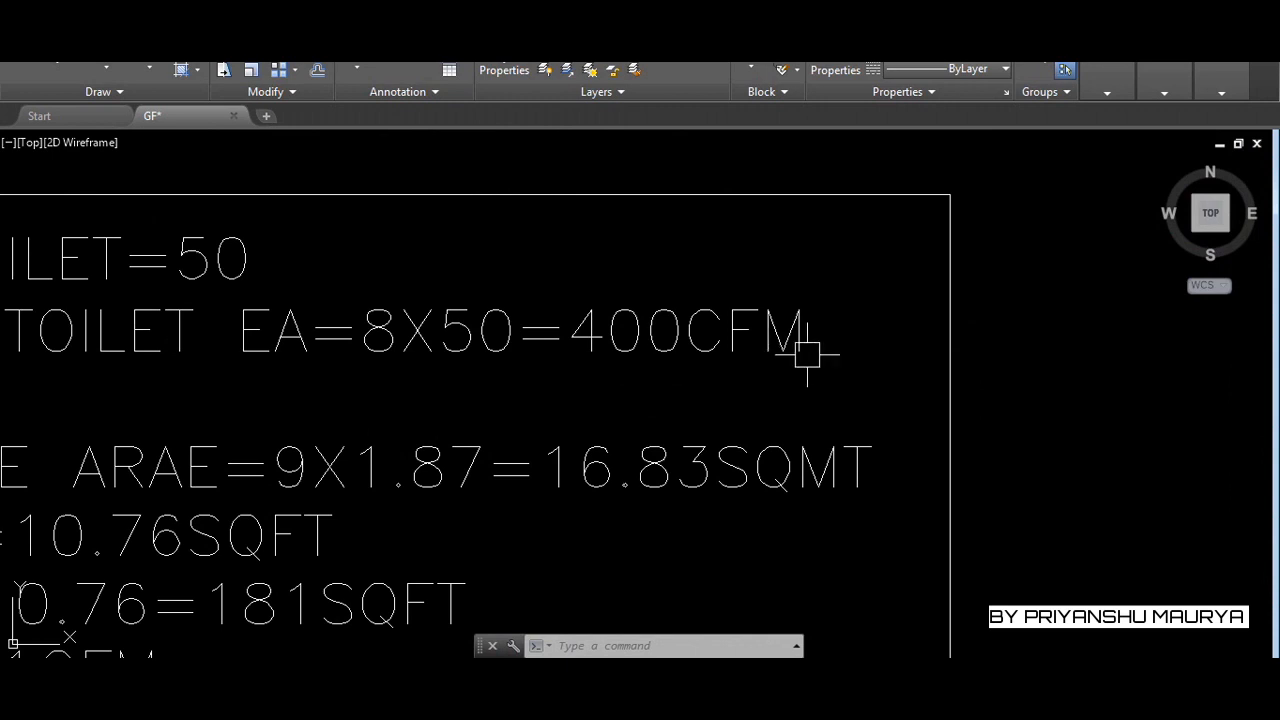
pyautogui.scroll(-4, 807, 353)
pyautogui.scroll(2, 436, 400)
pyautogui.moveTo(786, 400); pyautogui.dragTo(565, 400, button='middle')
pyautogui.moveTo(695, 403); pyautogui.dragTo(370, 403, button='middle')
pyautogui.moveTo(950, 370); pyautogui.dragTo(310, 435, button='middle')
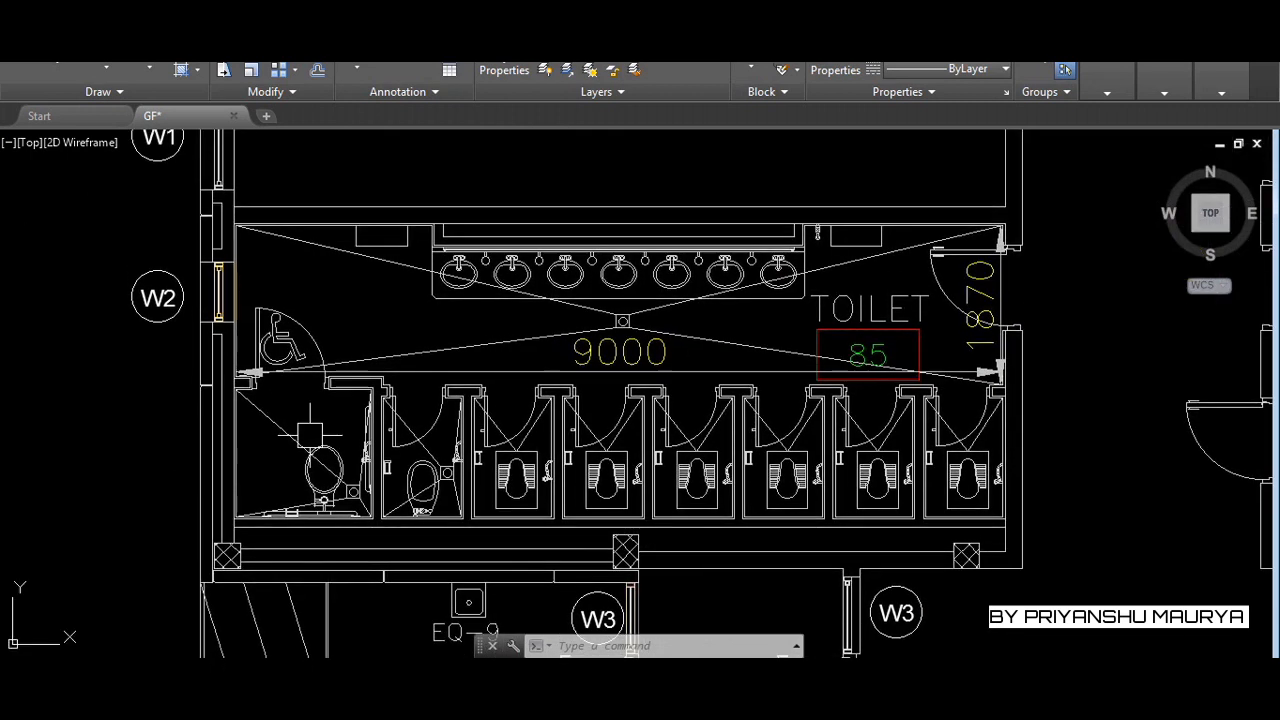
# Highlight the passage's 9000 dimension, review the passage area, disk valve and fresh air calculations, and clear the selection
pyautogui.click(549, 375)
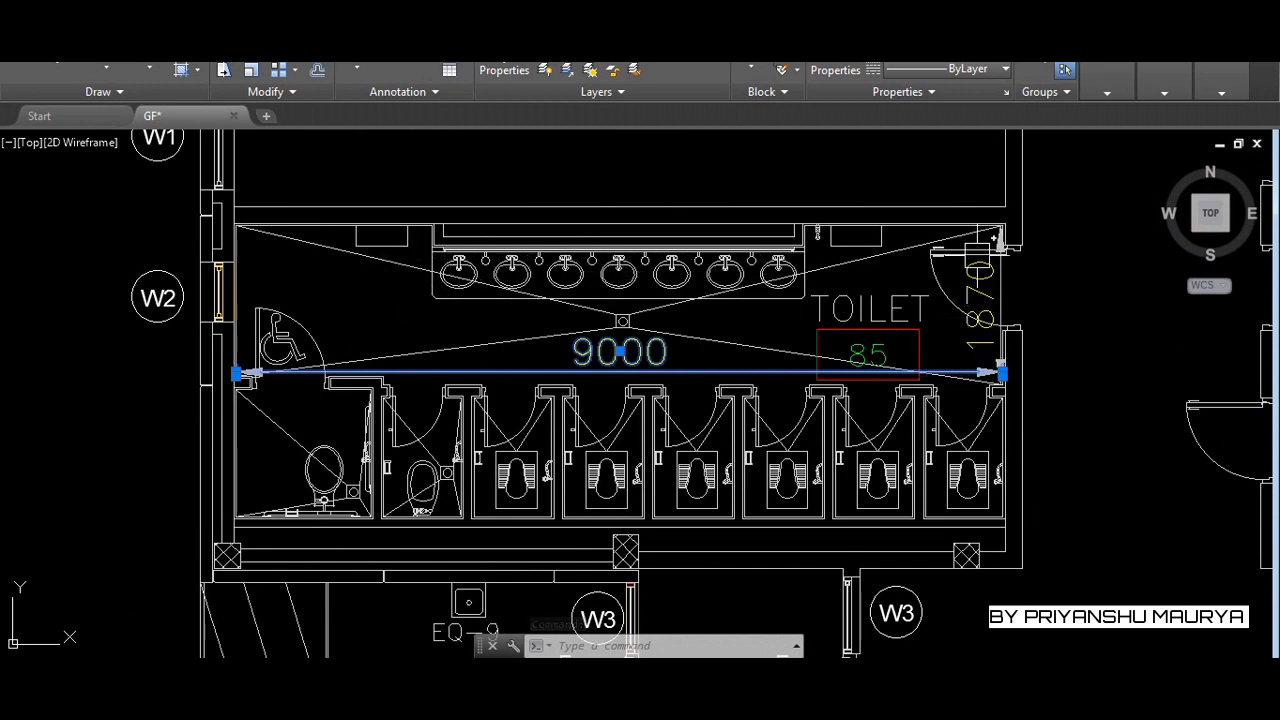
pyautogui.scroll(-4, 1054, 362)
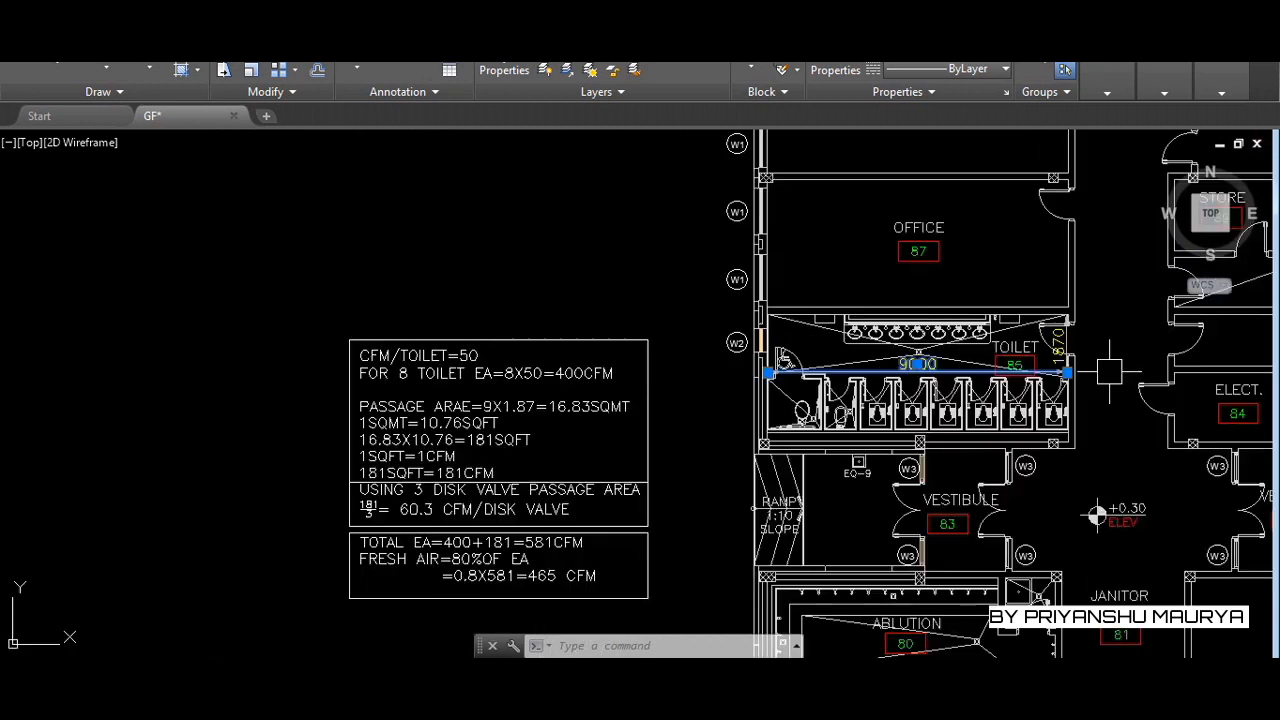
pyautogui.scroll(4, 519, 407)
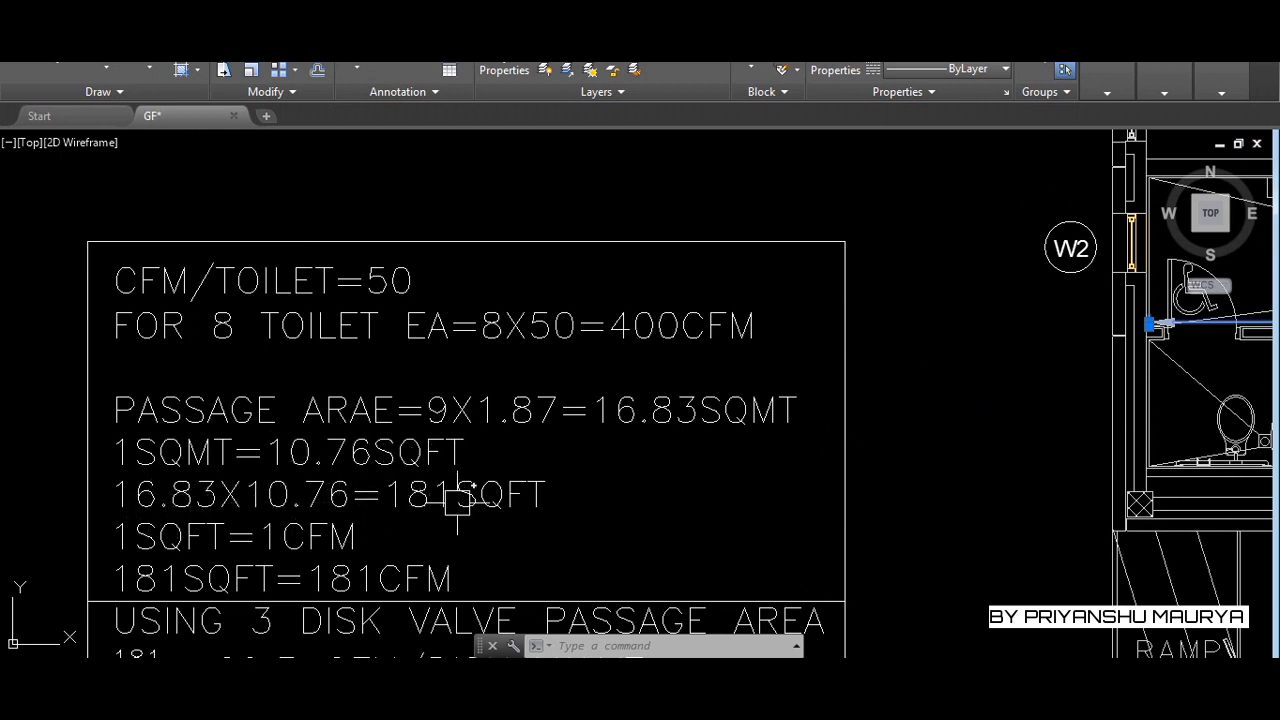
pyautogui.moveTo(349, 523); pyautogui.dragTo(397, 333, button='middle')
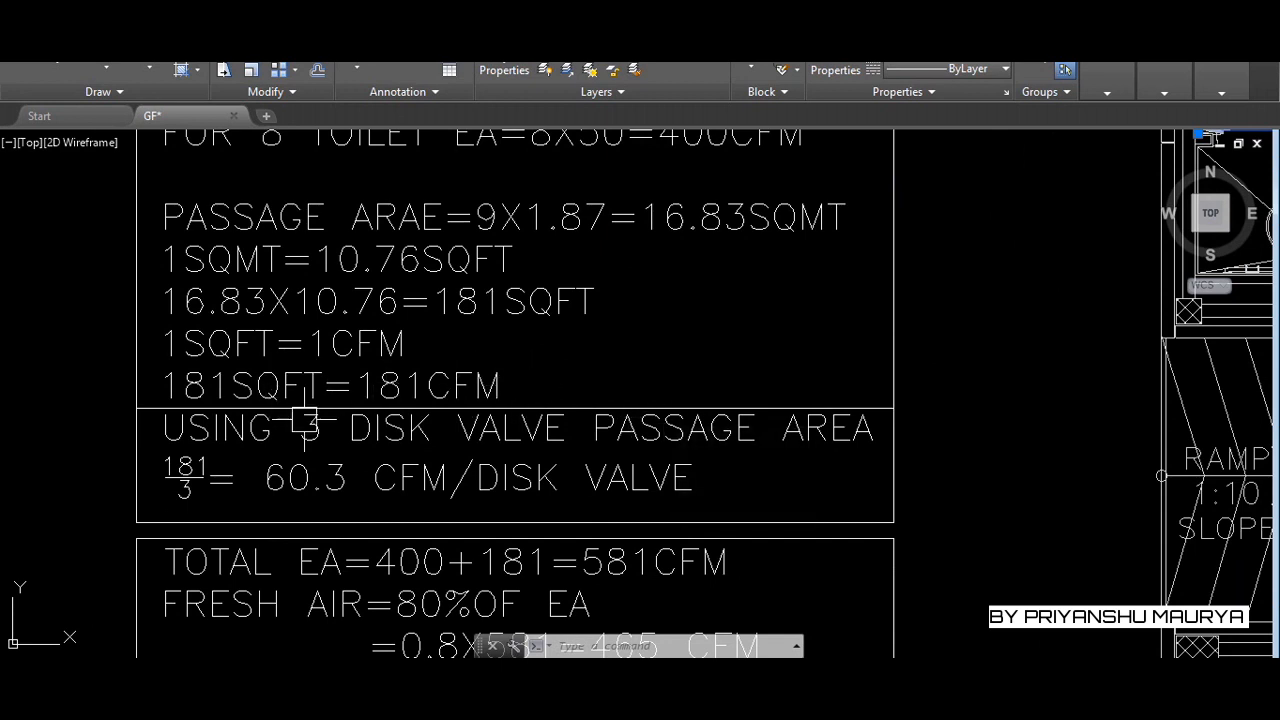
pyautogui.moveTo(283, 477)
pyautogui.mouseDown(button='middle')
pyautogui.moveTo(212, 440)
pyautogui.moveTo(213, 393)
pyautogui.mouseUp(button='middle')
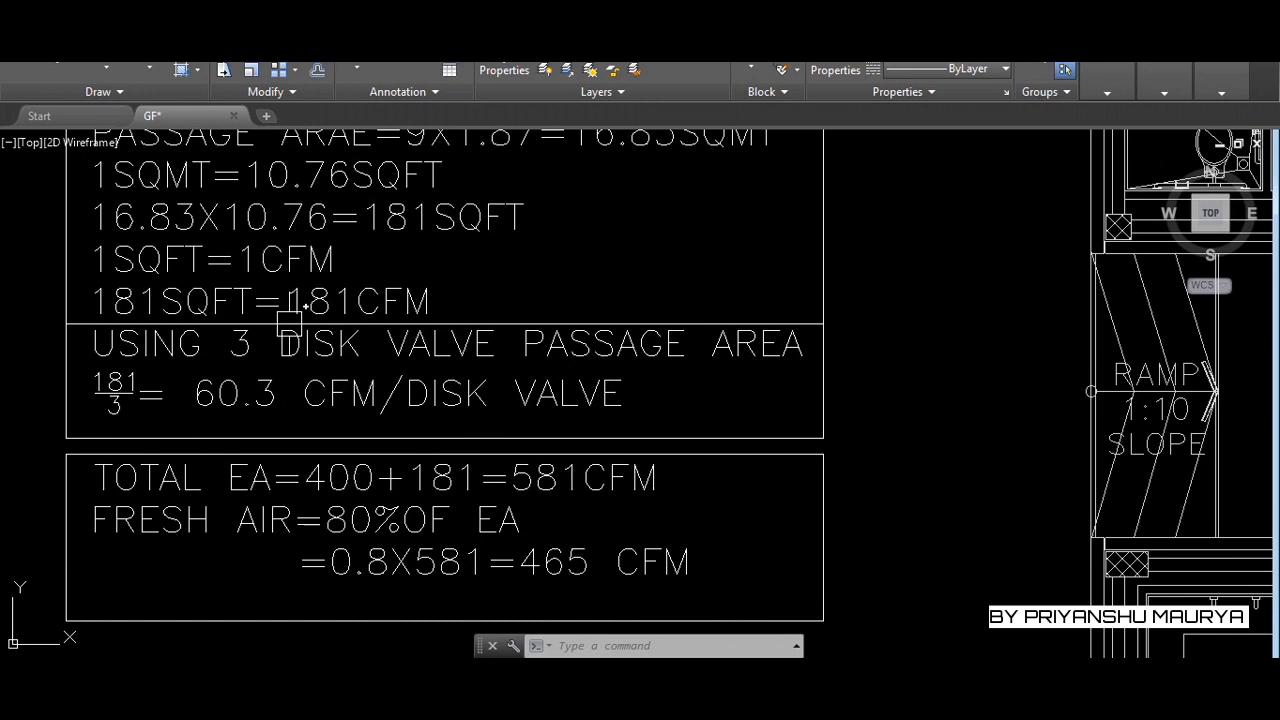
pyautogui.scroll(-6, 490, 367)
pyautogui.scroll(6, 417, 342)
pyautogui.press('Escape')
pyautogui.press('Escape')
# Turn off the layers of the diagonal floor lines and the plumbing fixtures in toilet 85 with LAYOFF
pyautogui.scroll(4, 558, 408)
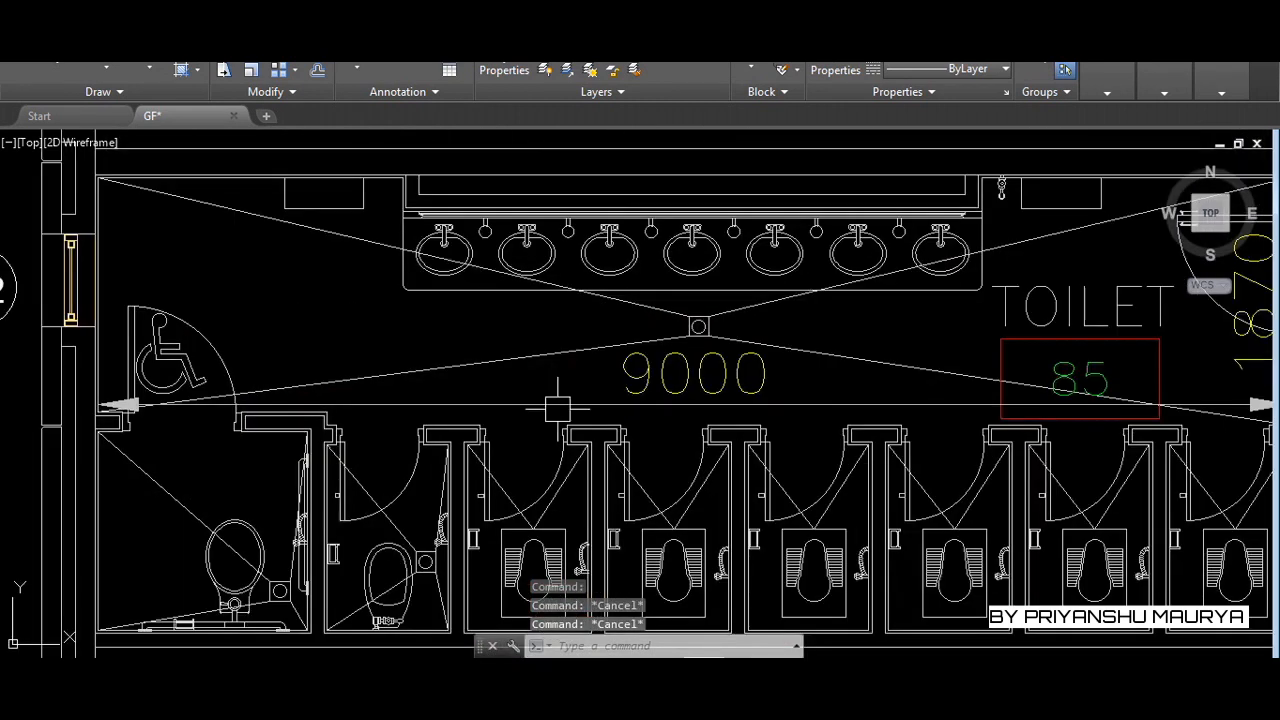
pyautogui.scroll(-2, 558, 408)
pyautogui.write('LAy')
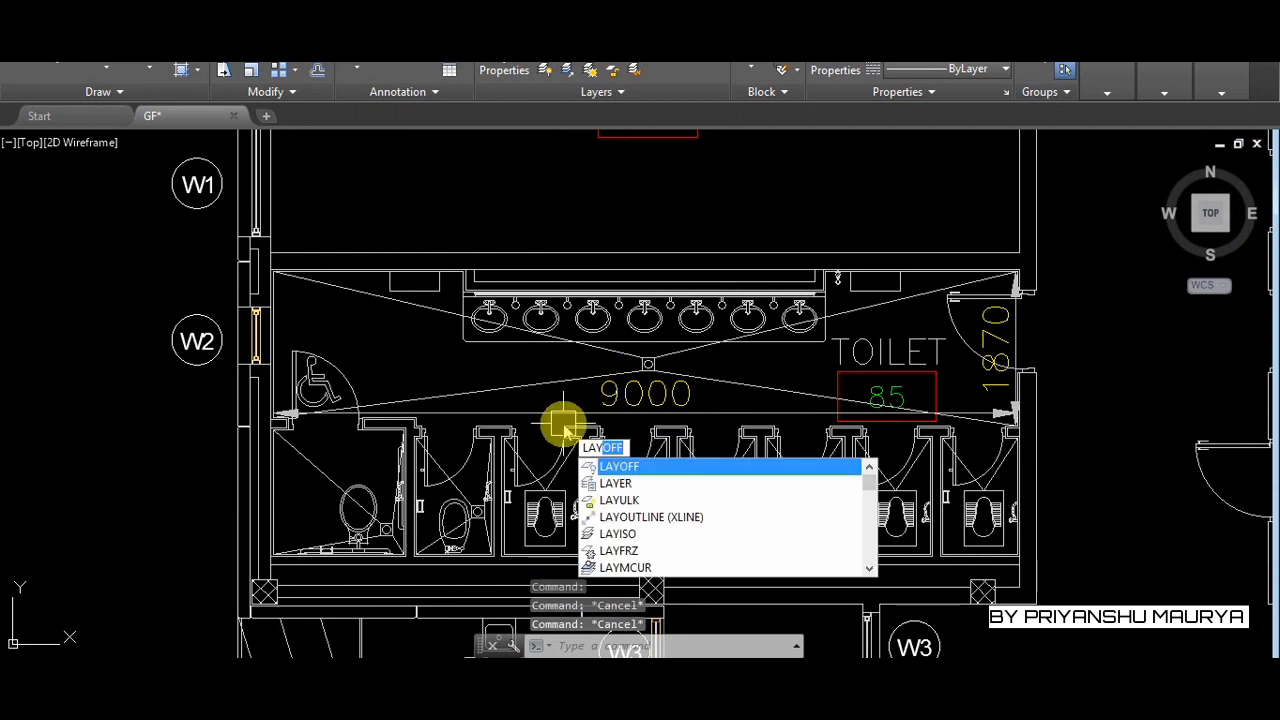
pyautogui.click(617, 467)
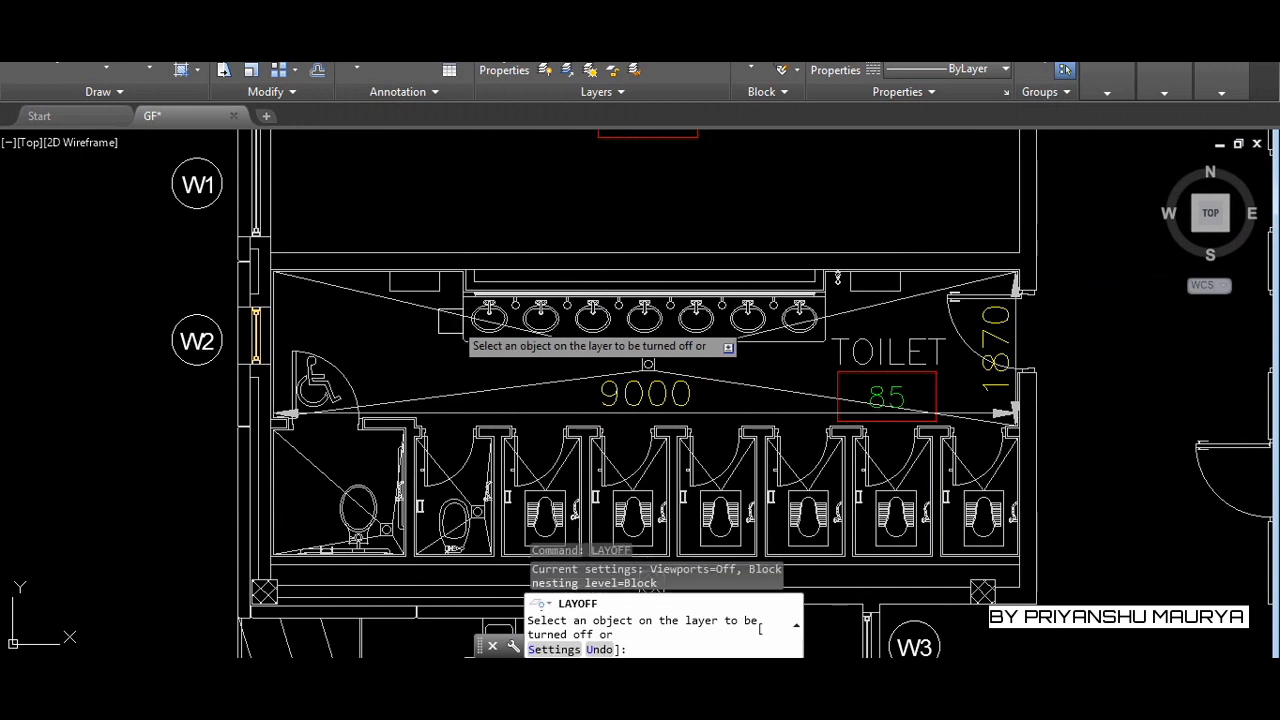
pyautogui.click(489, 369)
pyautogui.click(514, 341)
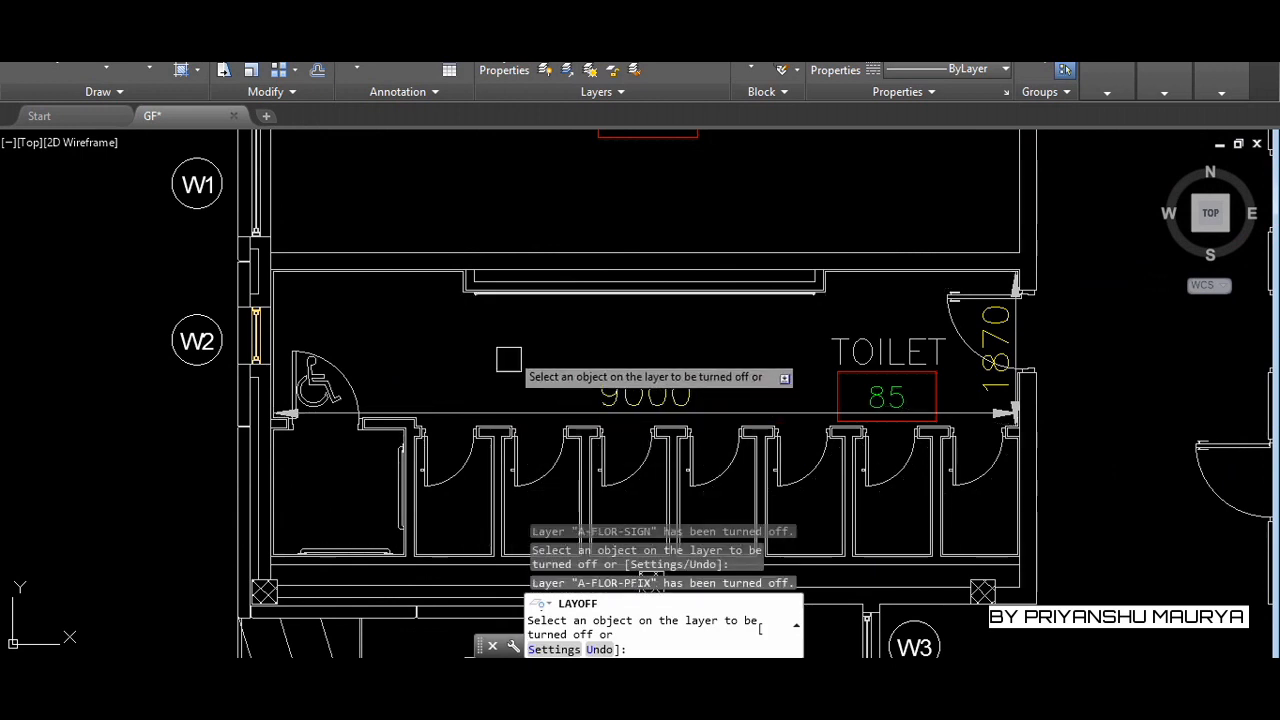
# Turn off the layer of the crossed column hatching around toilet 85 with LAYOFF
pyautogui.scroll(-1, 755, 345)
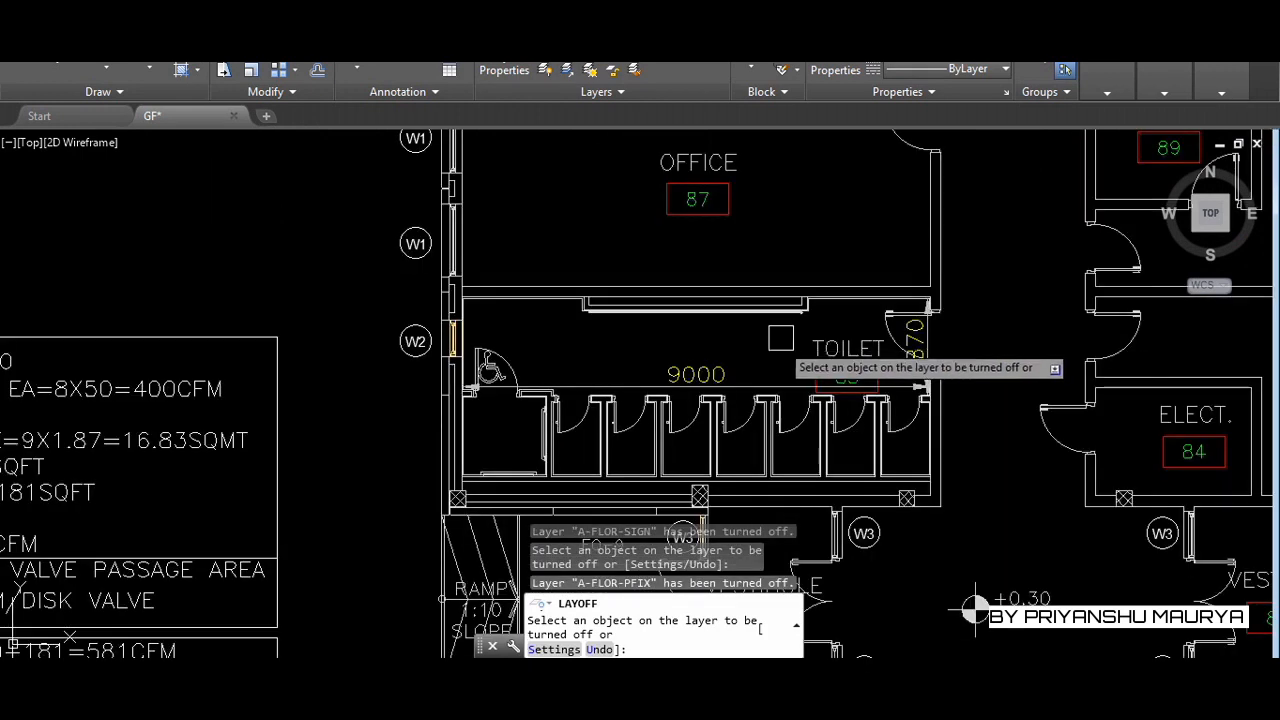
pyautogui.scroll(1, 712, 412)
pyautogui.click(770, 254)
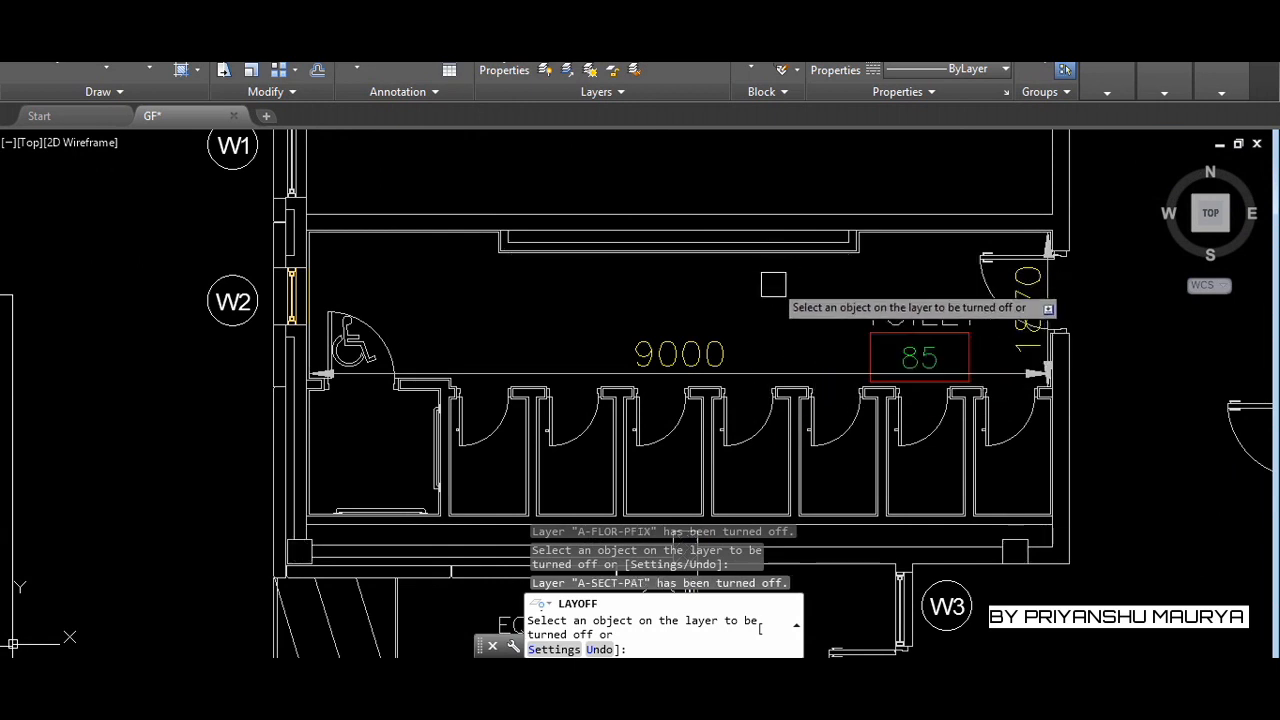
pyautogui.click(754, 248)
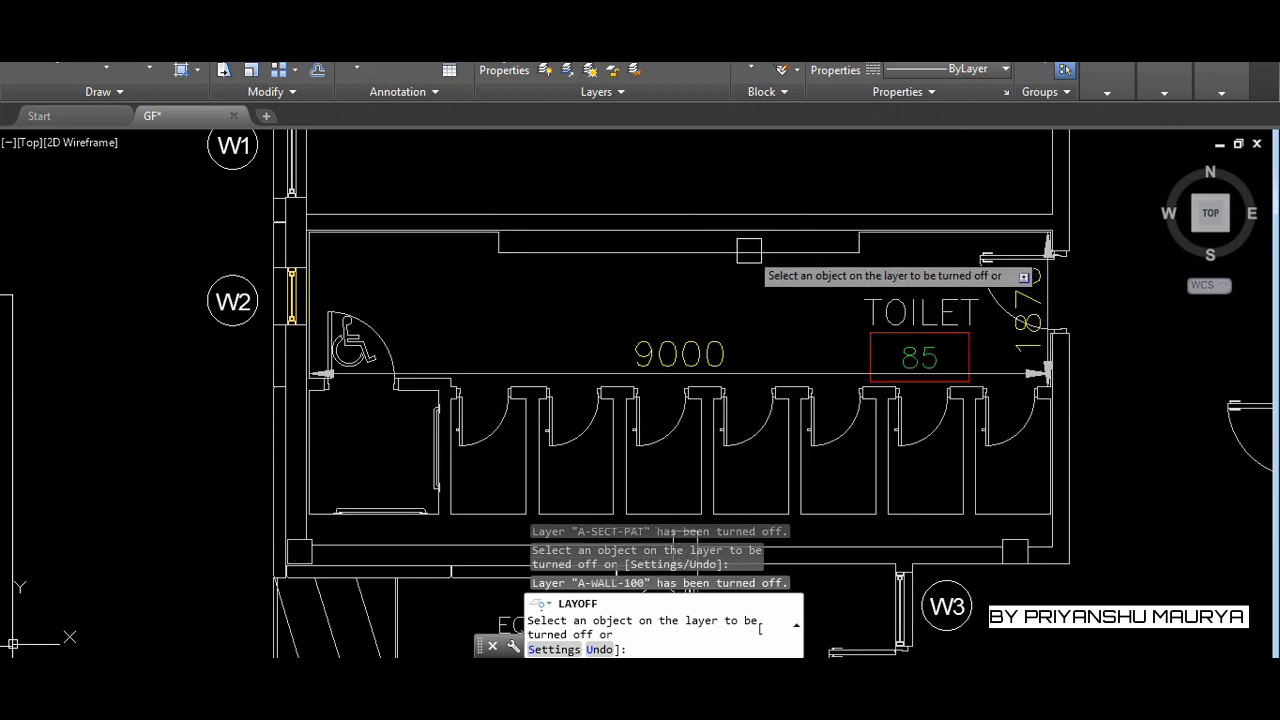
pyautogui.hotkey('ctrl', 'z')
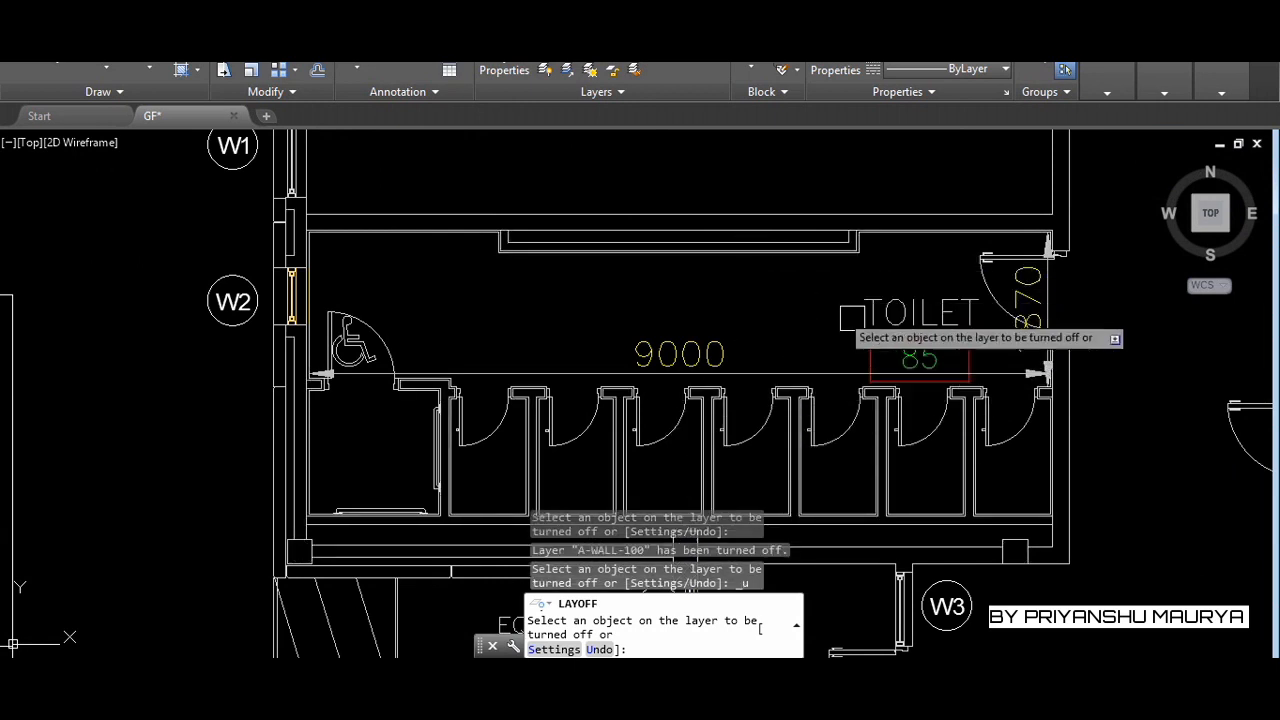
pyautogui.press('Escape')
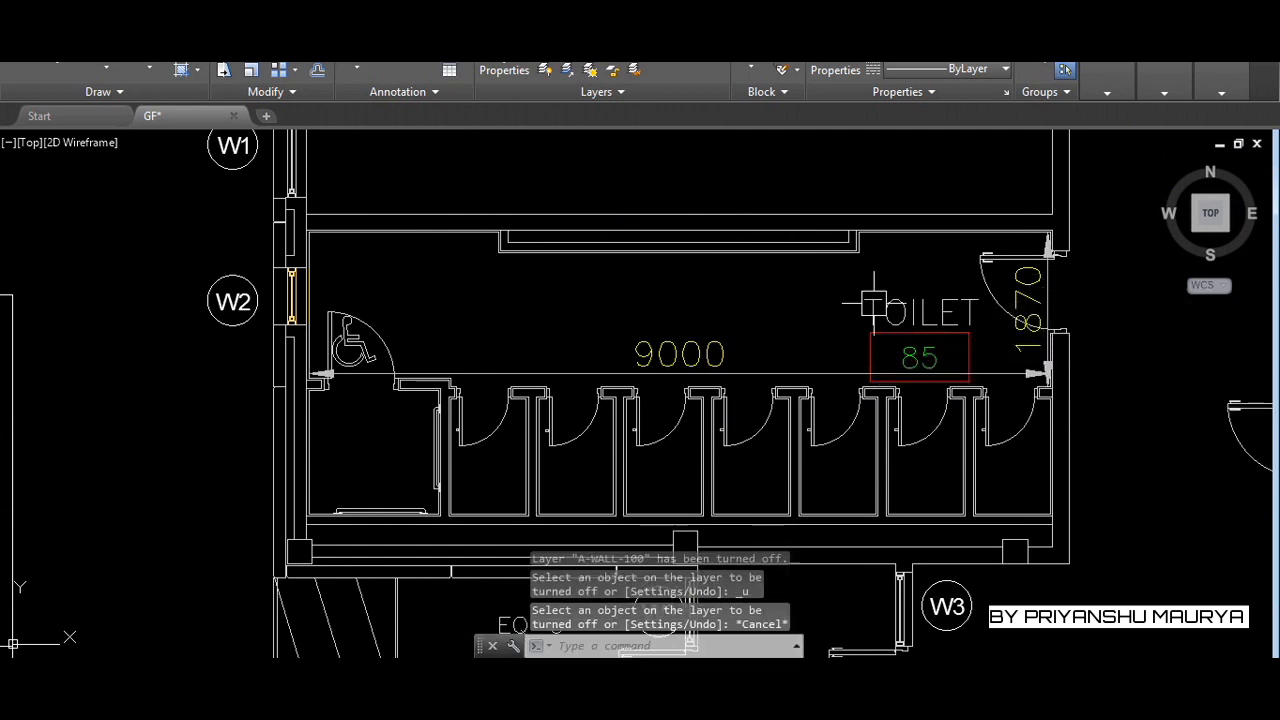
# Turn off the layers of the toilet's room tag, the handicap symbol and the cubicle doors with LAYOFF
pyautogui.press('Return')
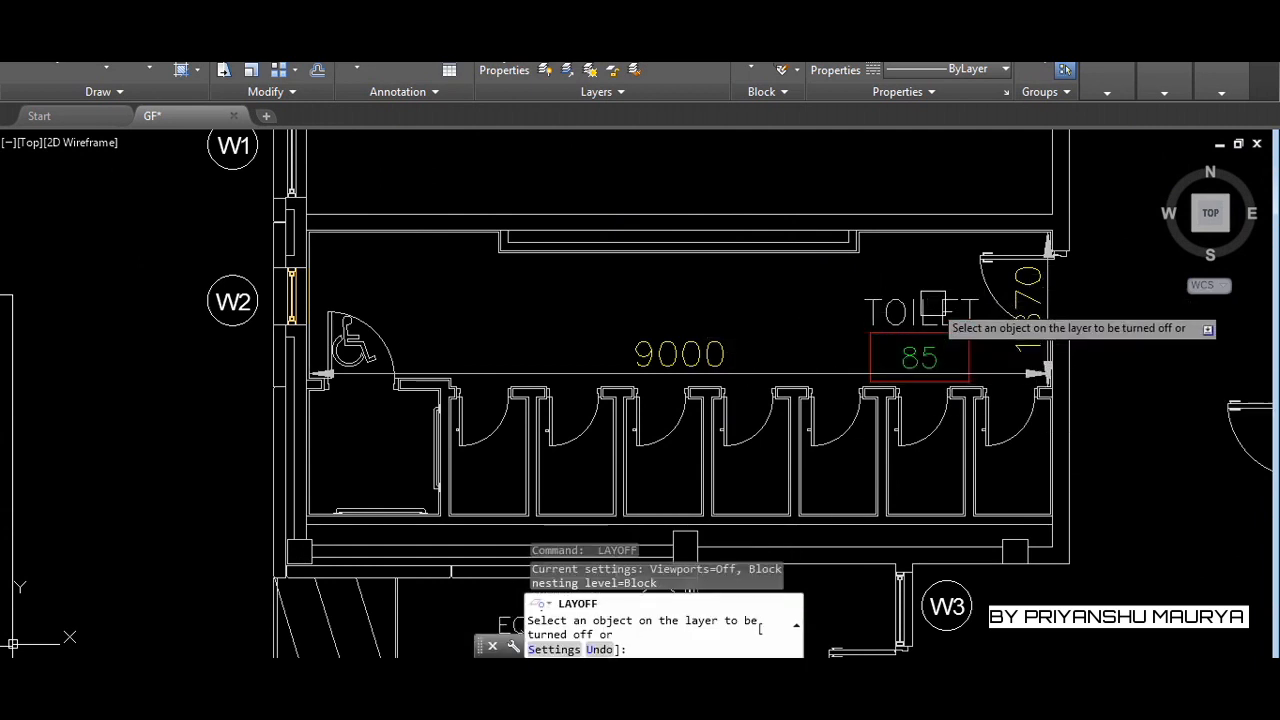
pyautogui.click(932, 307)
pyautogui.press('Escape')
pyautogui.press('Escape')
pyautogui.press('space')
pyautogui.click(350, 352)
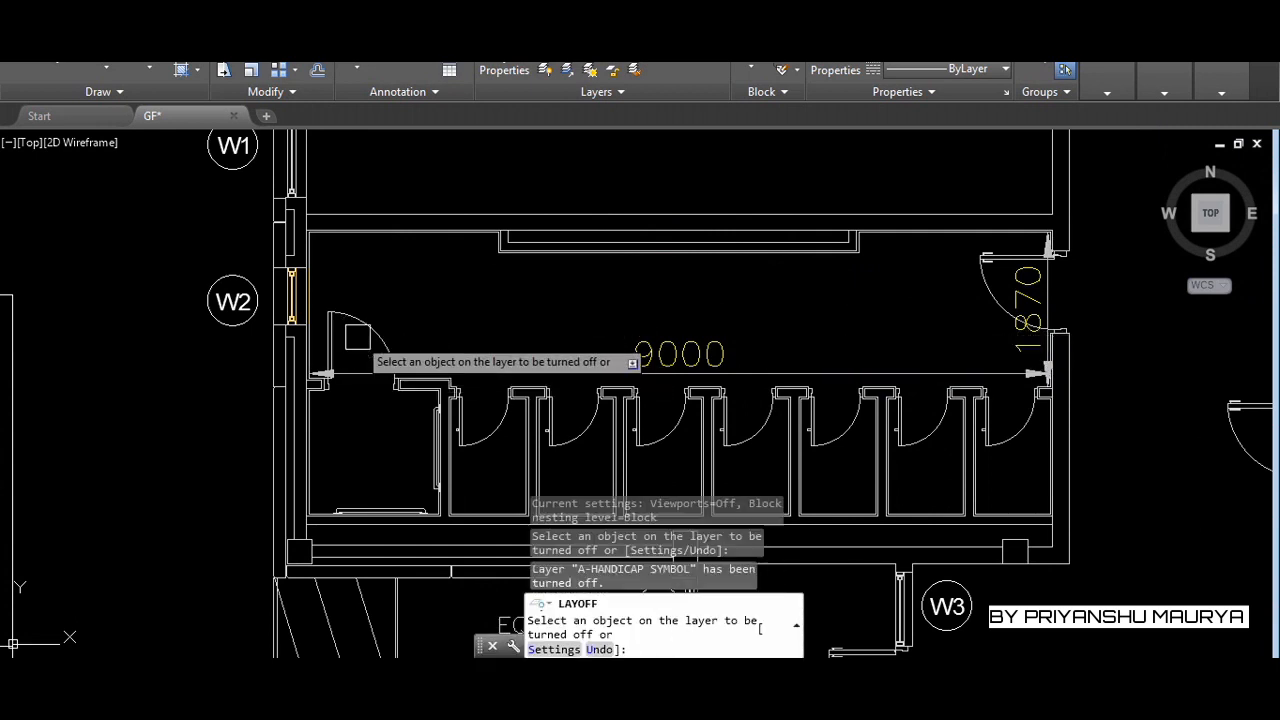
pyautogui.click(372, 330)
pyautogui.press('Escape')
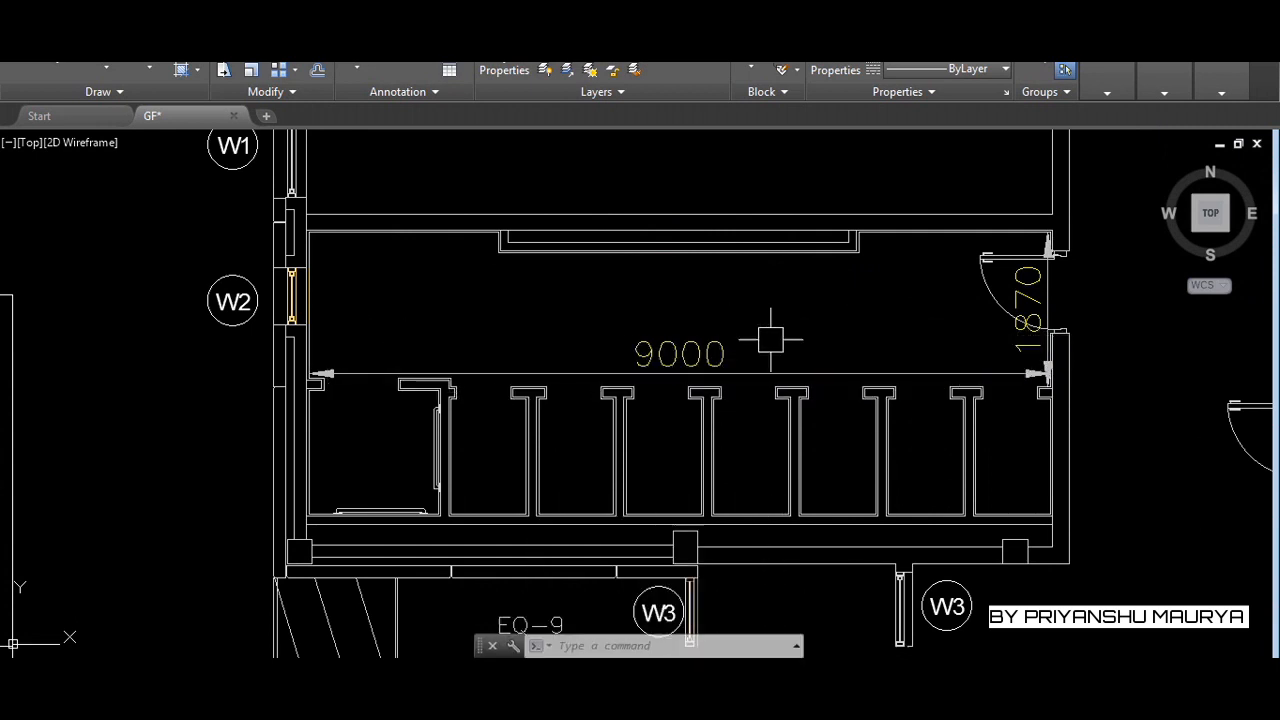
# Erase the passage's 9000 and 1870 dimensions
pyautogui.click(726, 345)
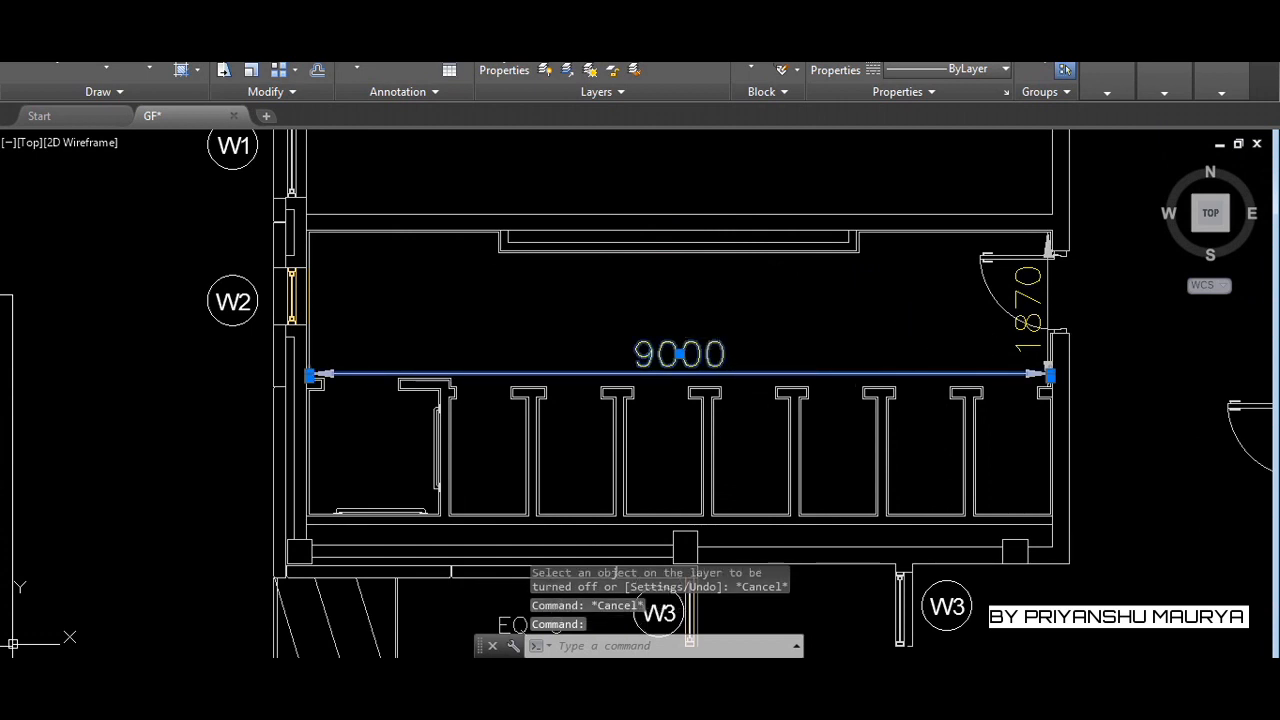
pyautogui.write('e')
pyautogui.press('space')
pyautogui.click(1028, 320)
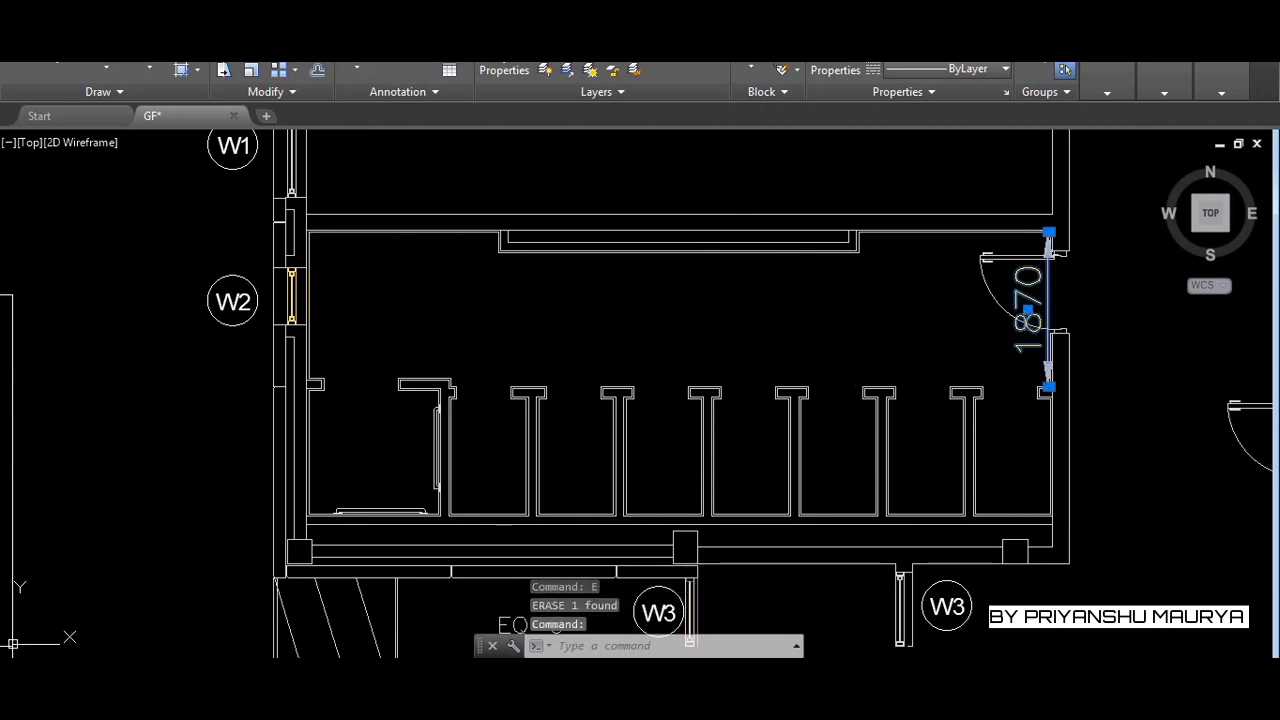
pyautogui.write('e')
pyautogui.press('space')
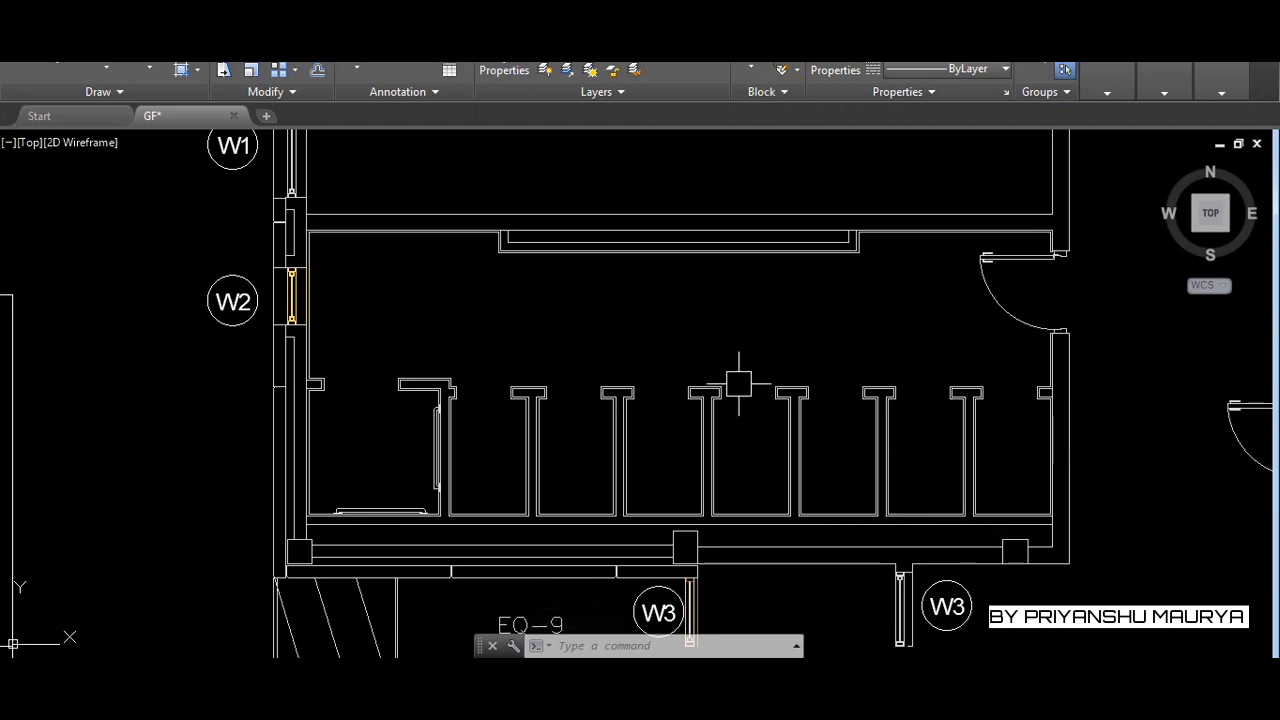
# Create a new layer named EAD and set its color to red
pyautogui.scroll(-3, 739, 384)
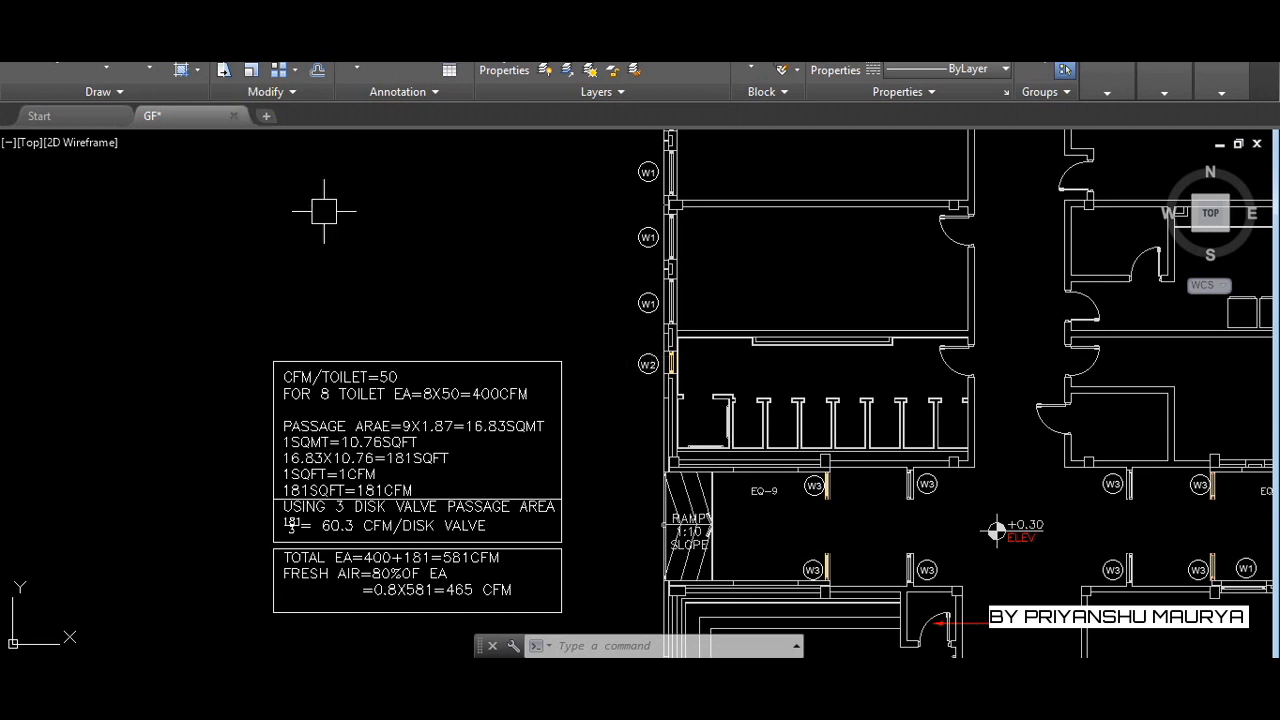
pyautogui.write('LAY')
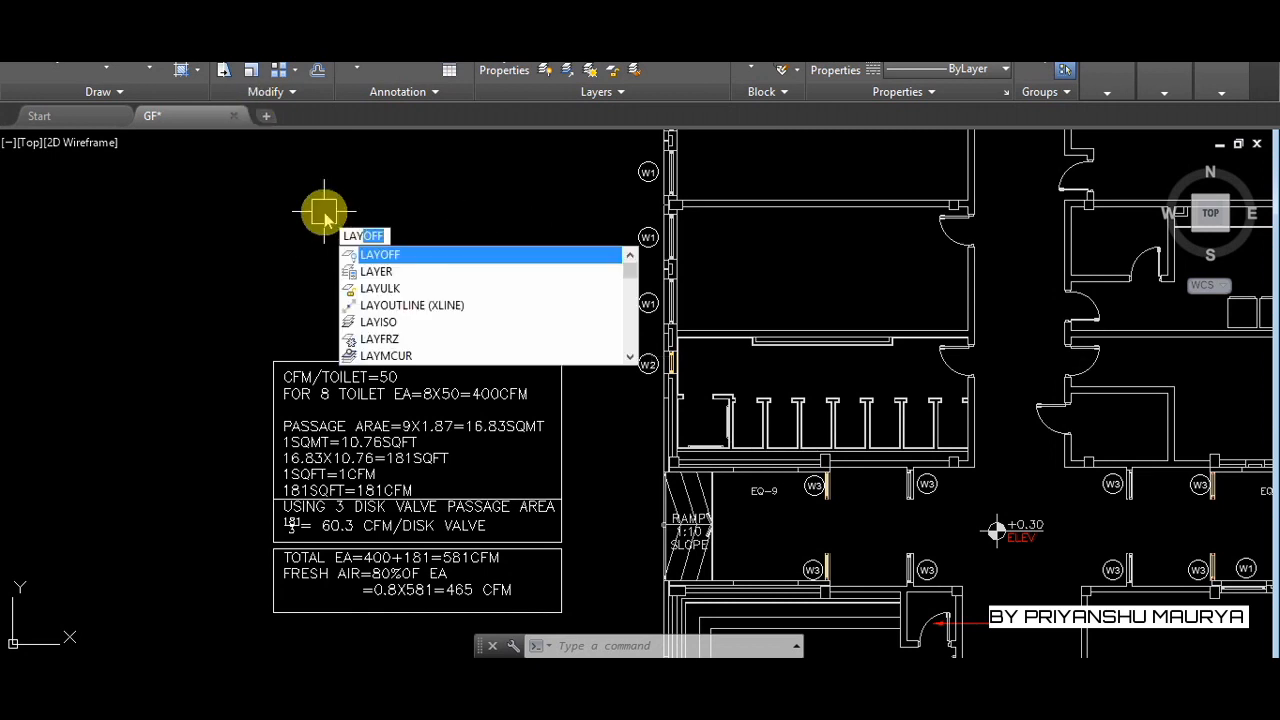
pyautogui.write('E')
pyautogui.click(414, 268)
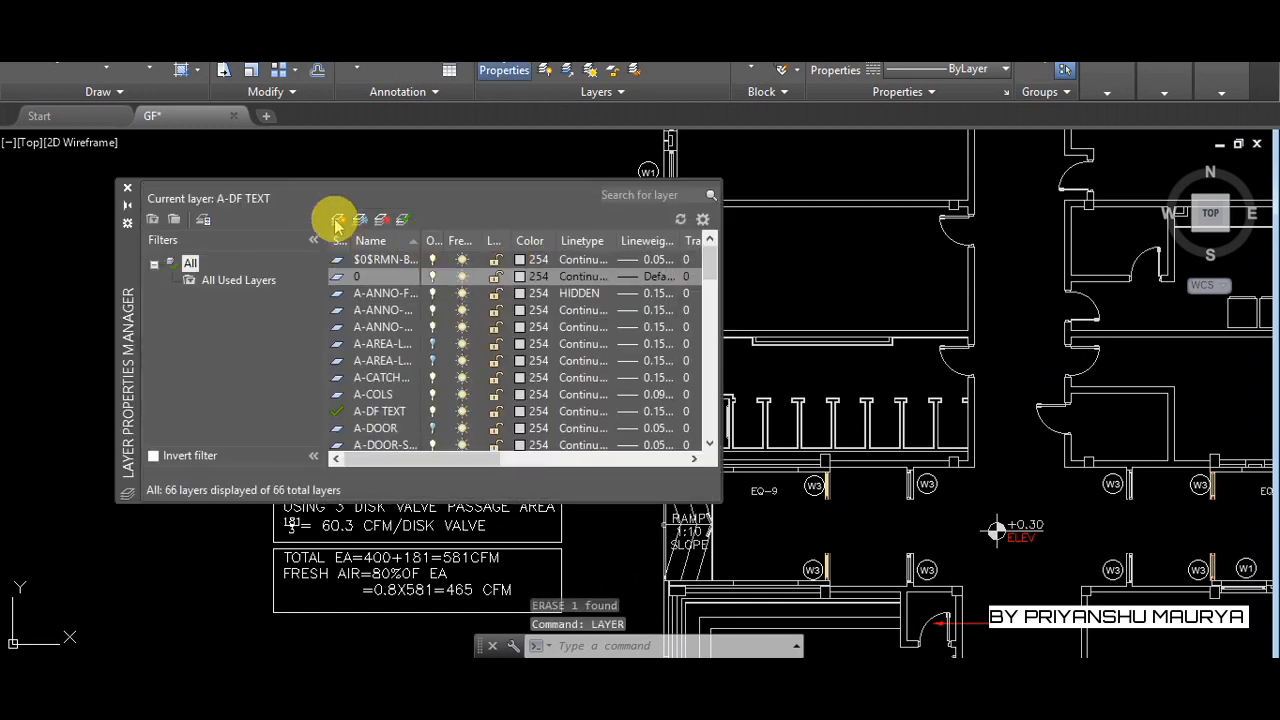
pyautogui.click(338, 220)
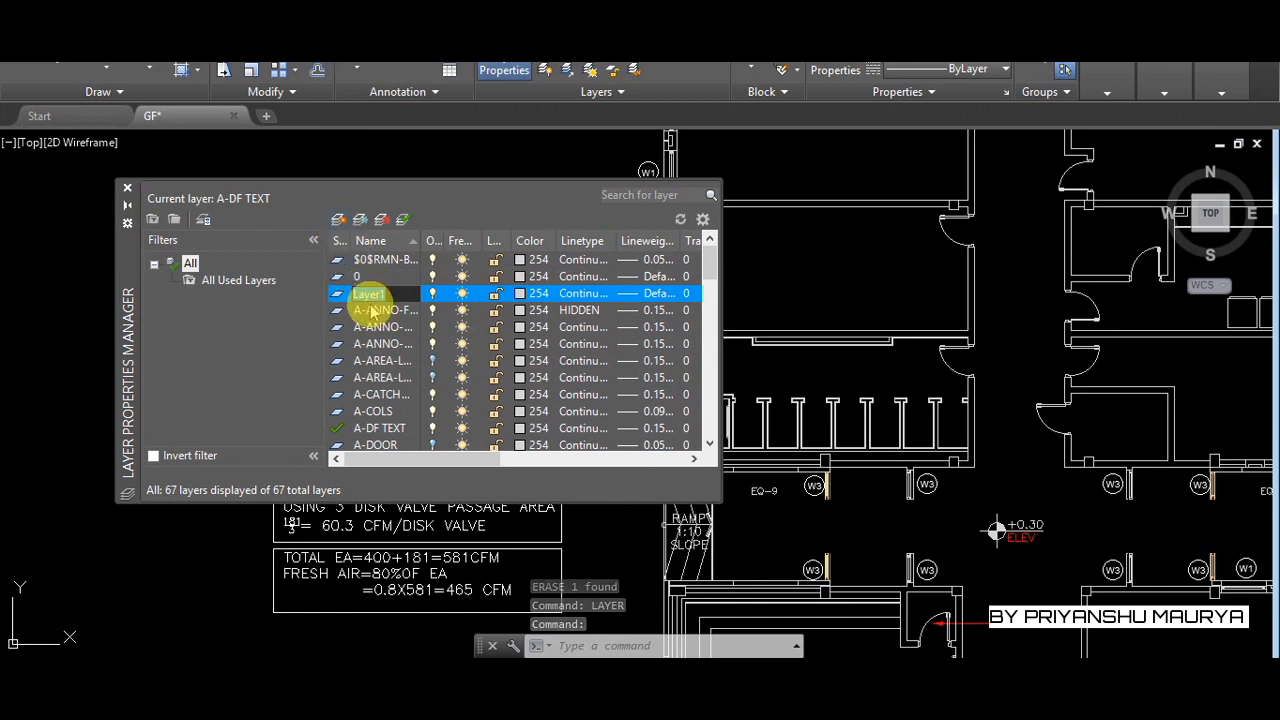
pyautogui.write('e')
pyautogui.click(371, 305)
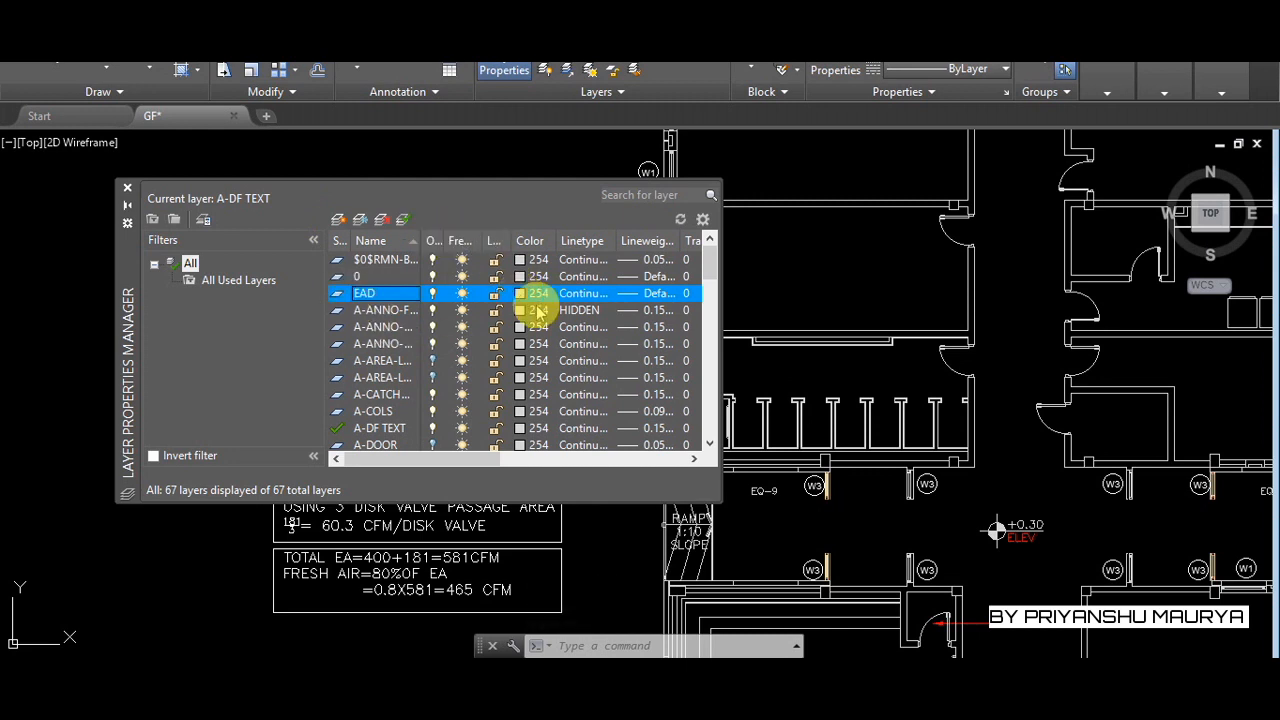
pyautogui.click(538, 293)
pyautogui.click(493, 377)
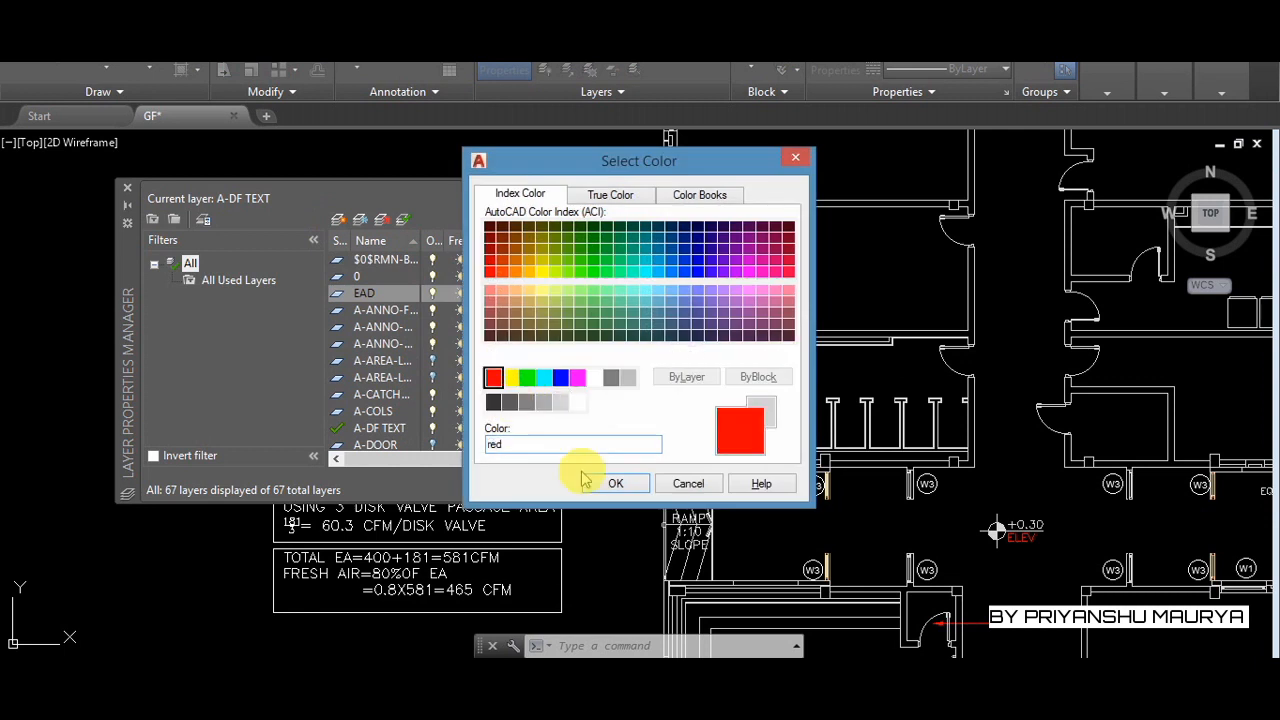
pyautogui.click(609, 484)
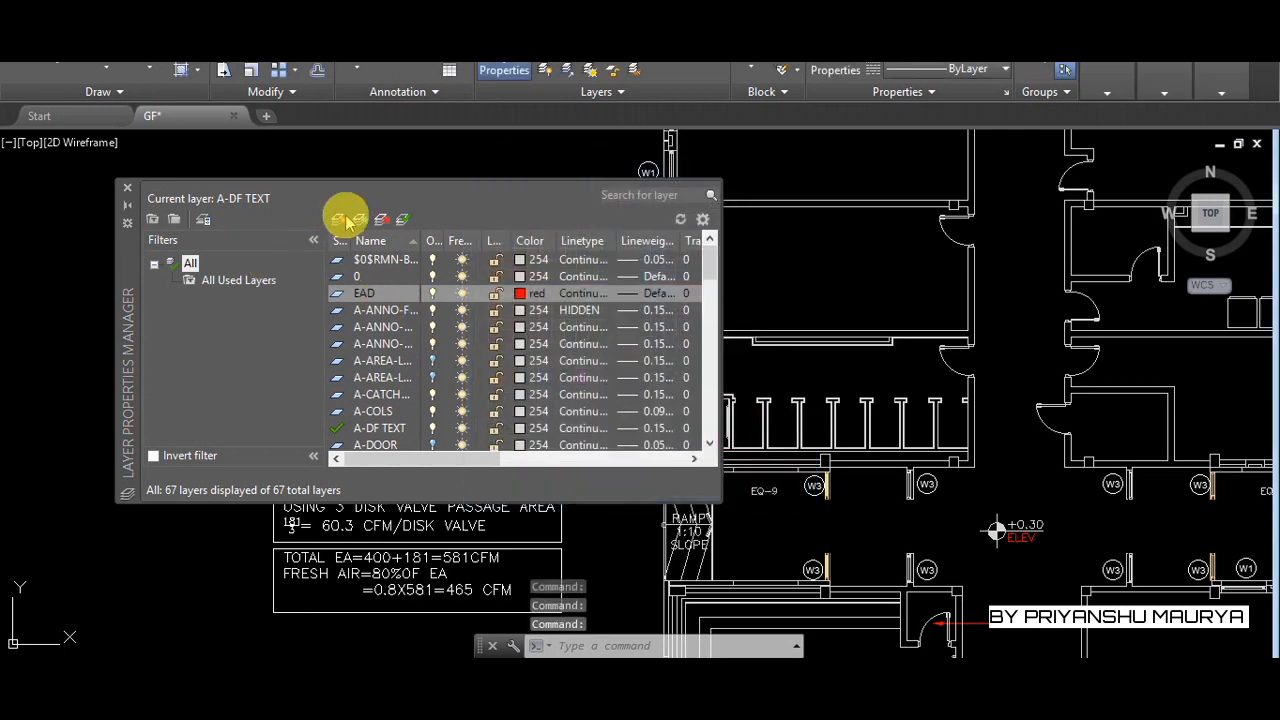
# Create a red layer named DV, make it the current layer and close the layer manager
pyautogui.click(340, 219)
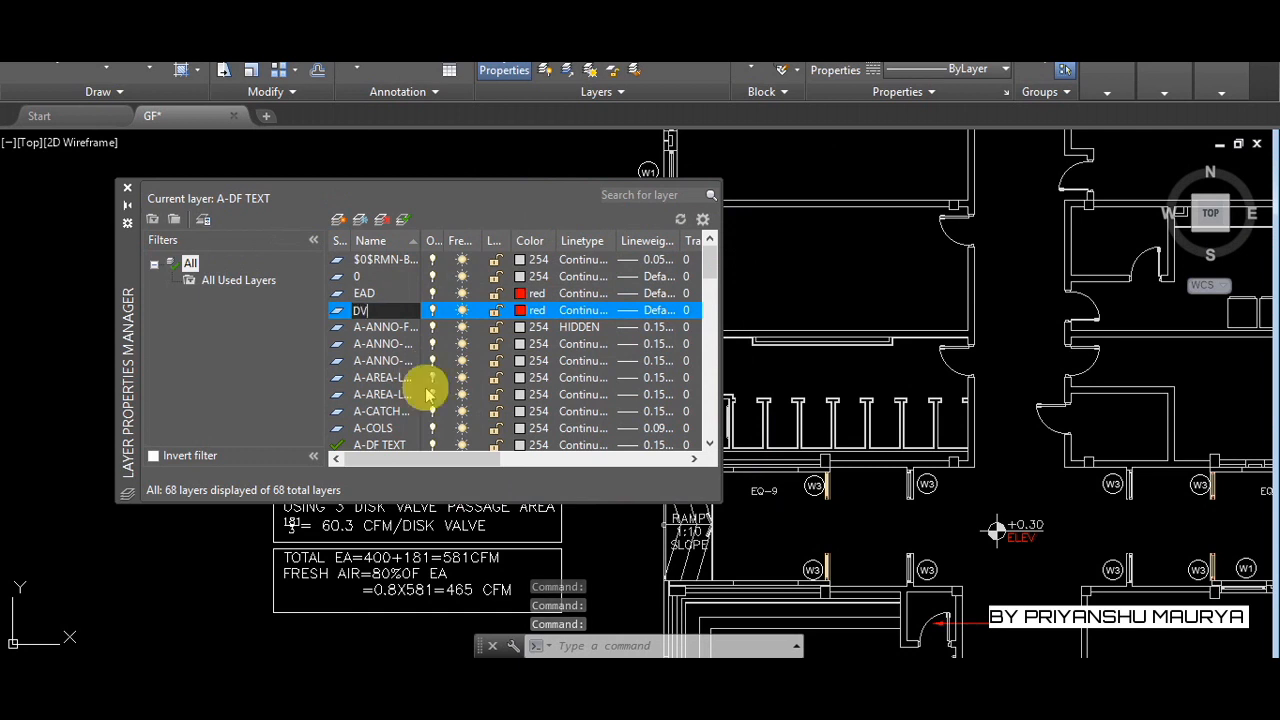
pyautogui.click(285, 342)
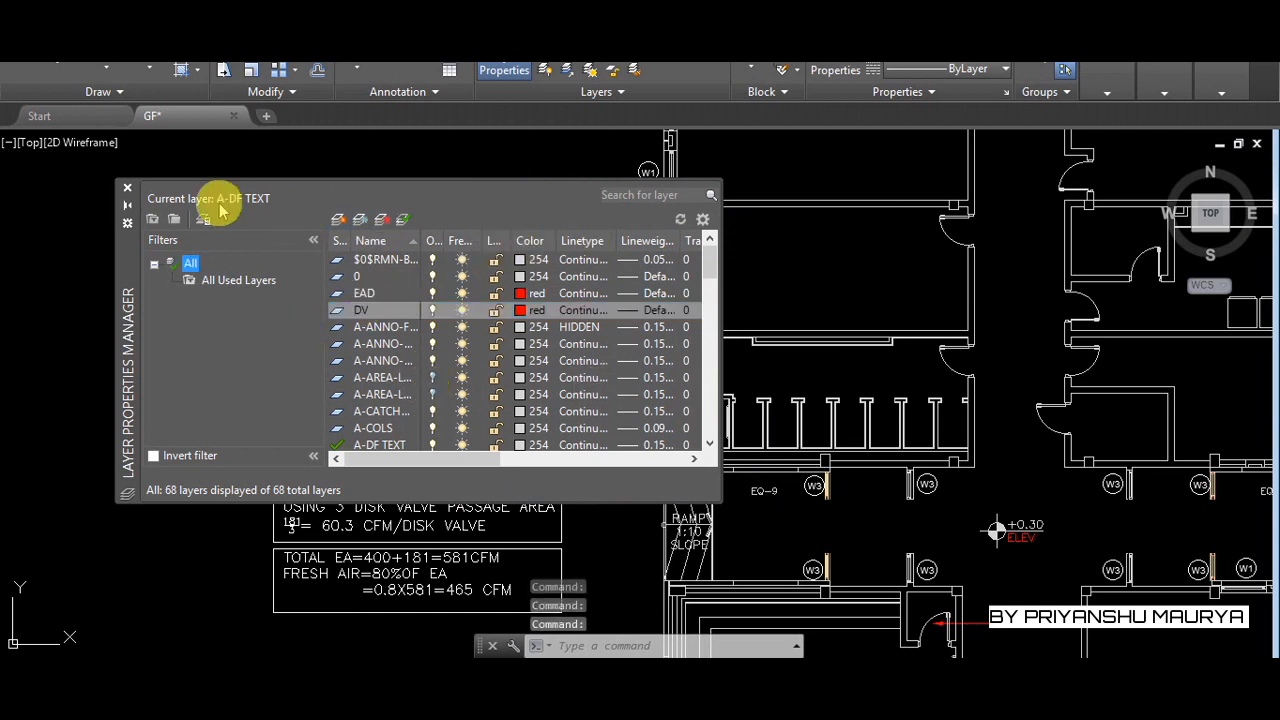
pyautogui.doubleClick(336, 314)
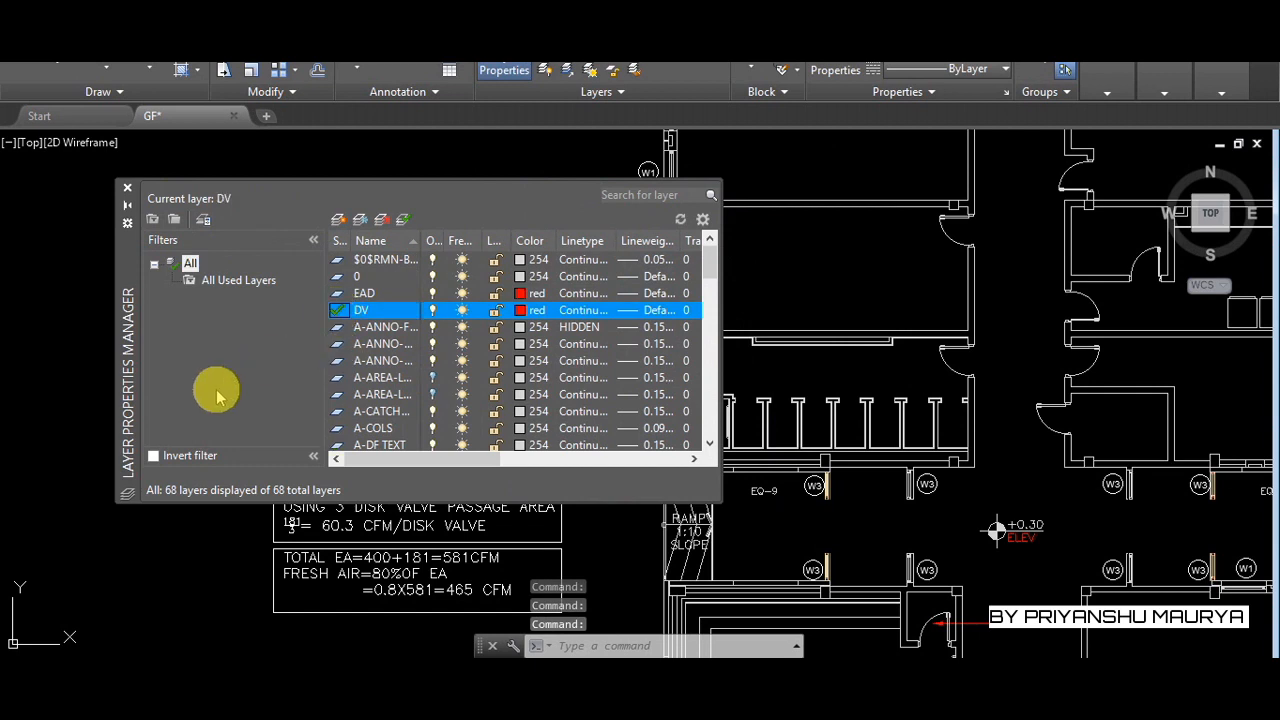
pyautogui.click(127, 190)
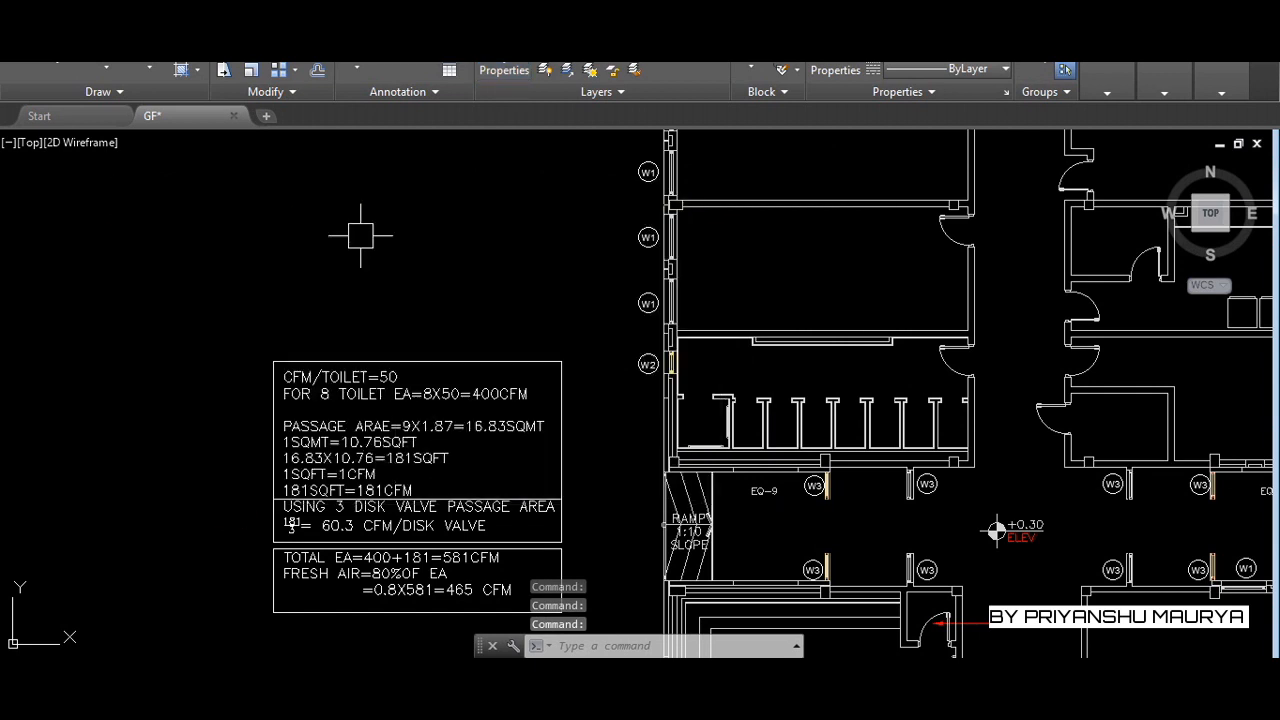
# Start the Donut command for drawing the disk valve
pyautogui.write('DO')
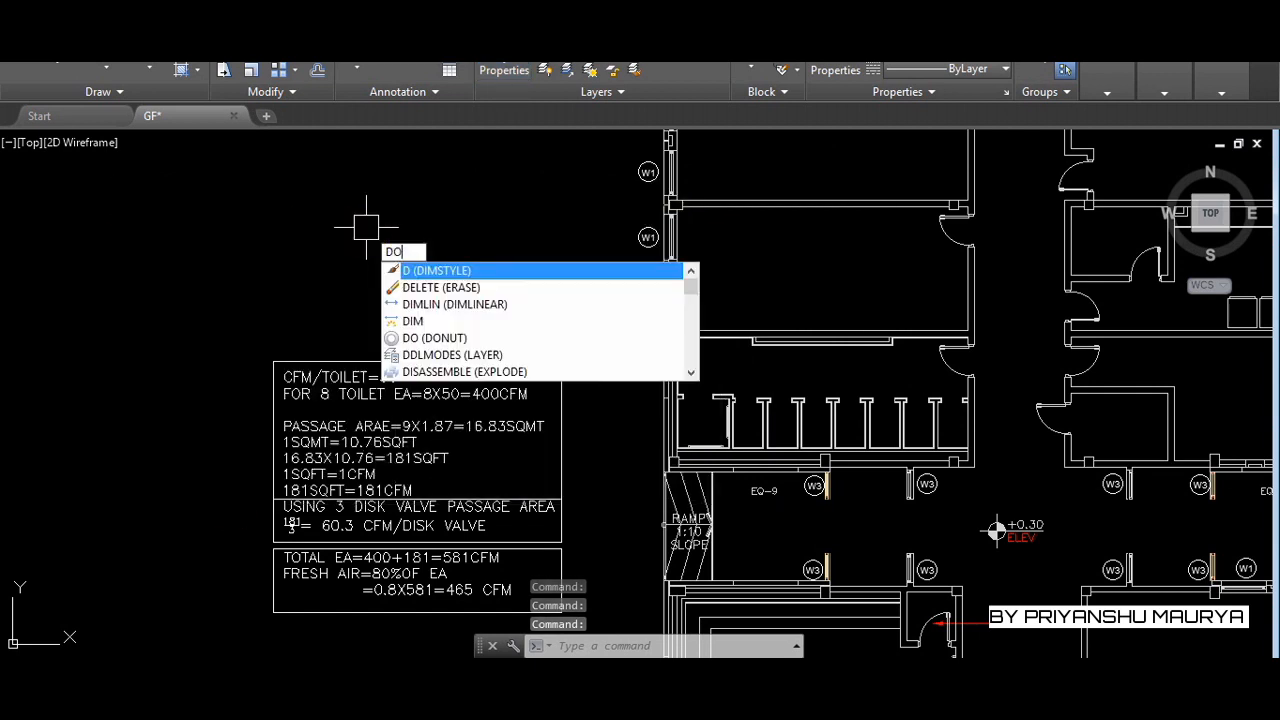
pyautogui.press('Return')
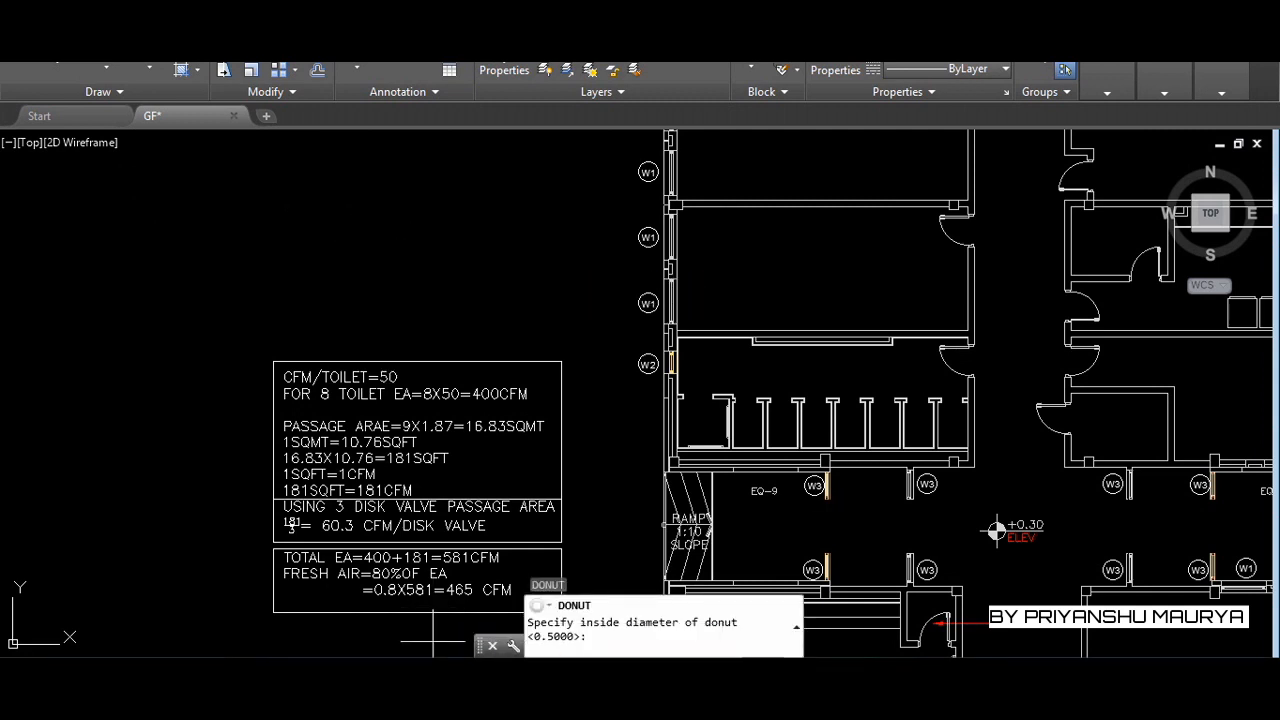
# Switch to the disc valve PDF and examine its diameter table and the Model DCV airflow performance data
pyautogui.click(936, 688)
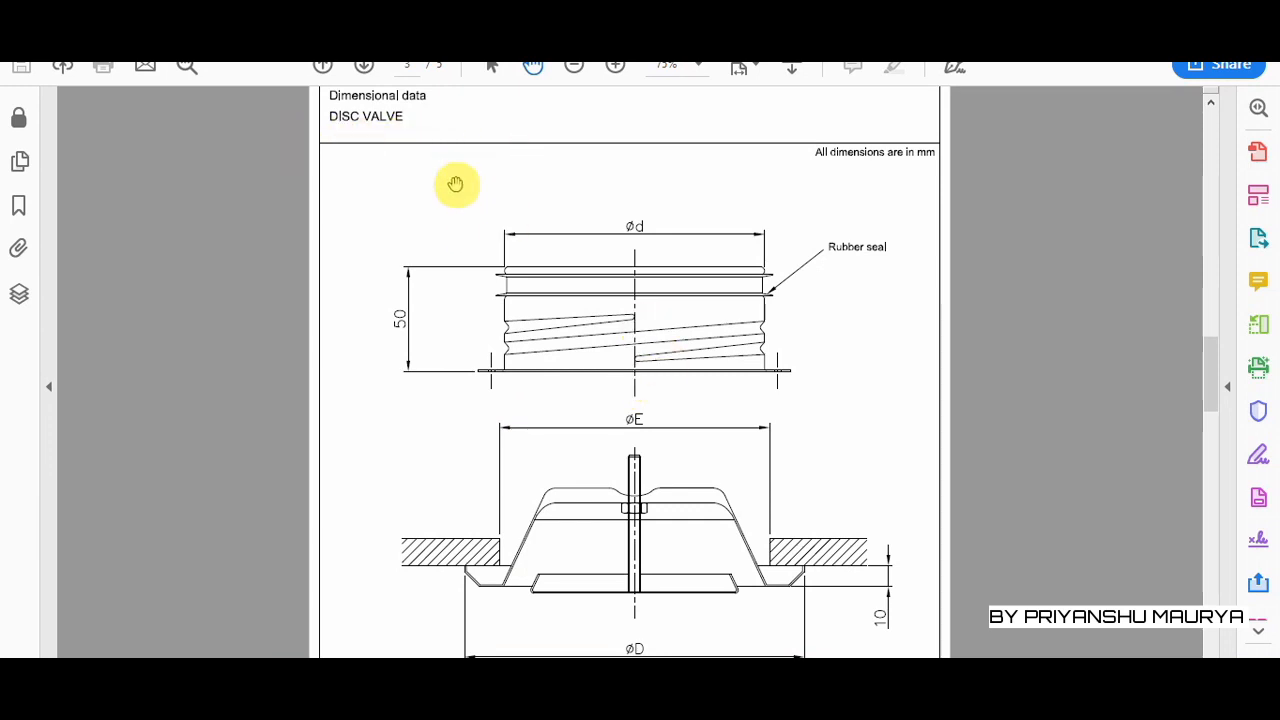
pyautogui.scroll(3, 457, 186)
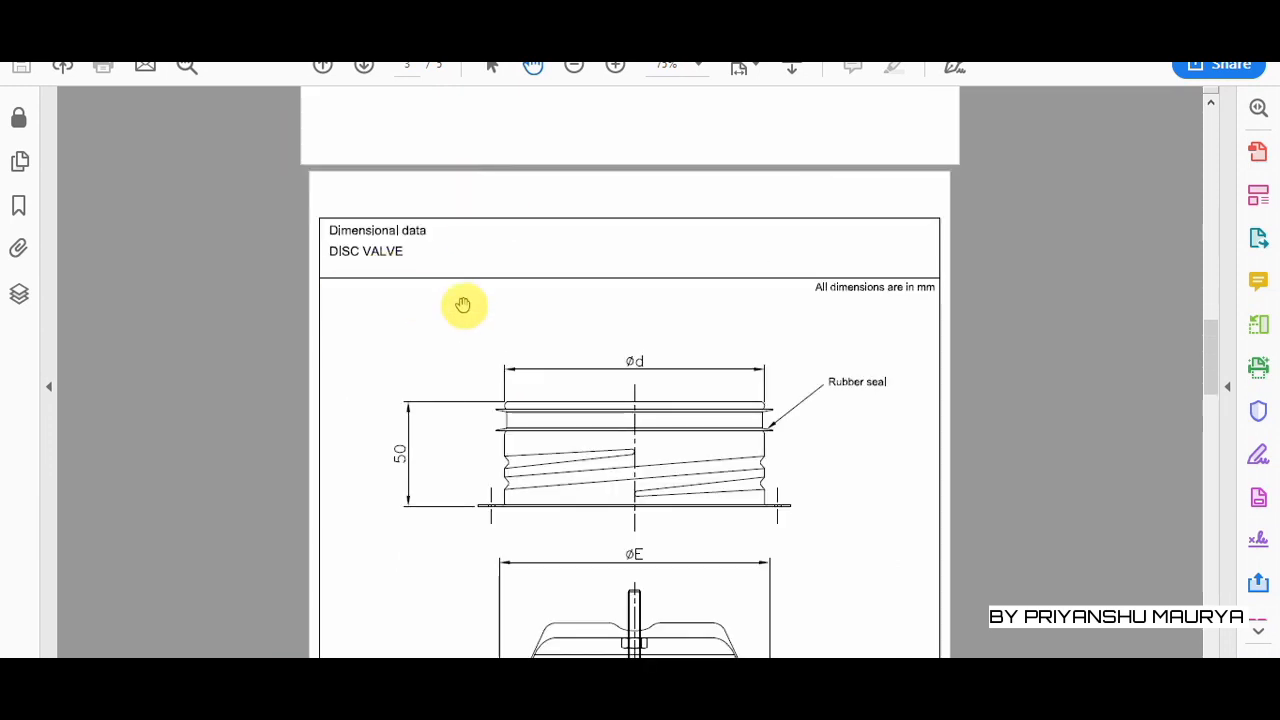
pyautogui.scroll(-3, 525, 278)
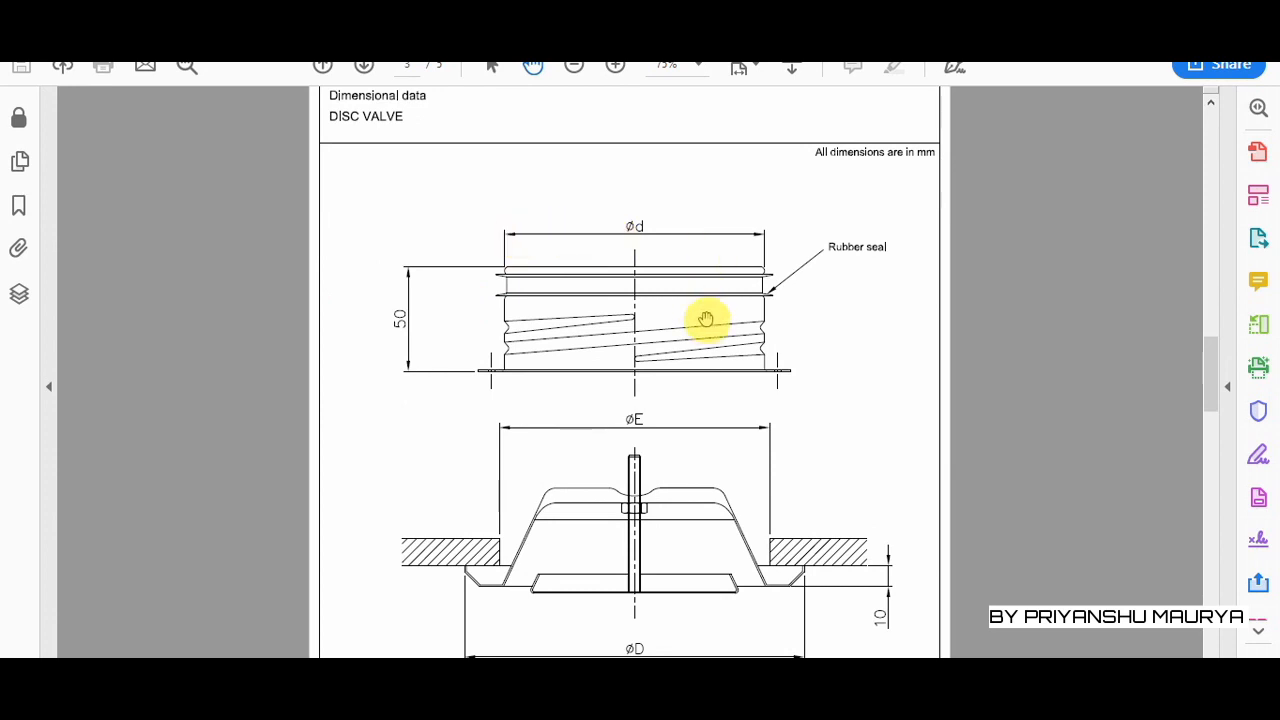
pyautogui.scroll(-6, 706, 318)
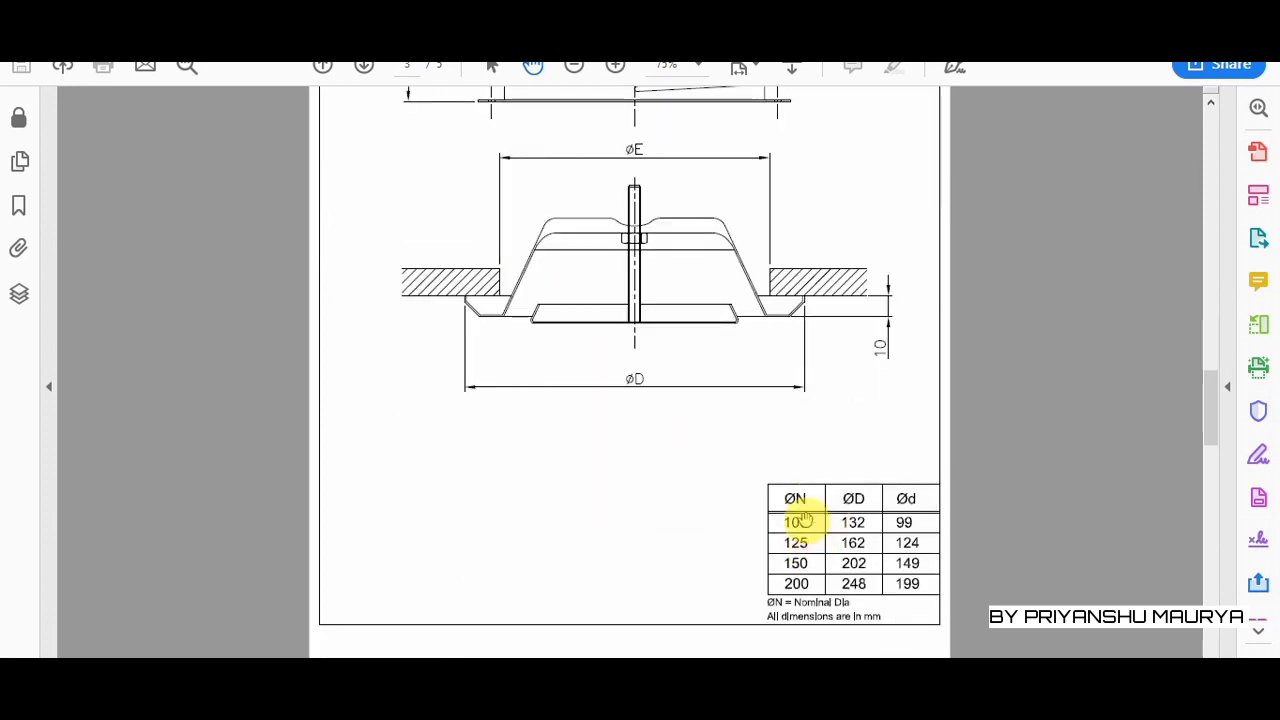
pyautogui.scroll(3, 848, 625)
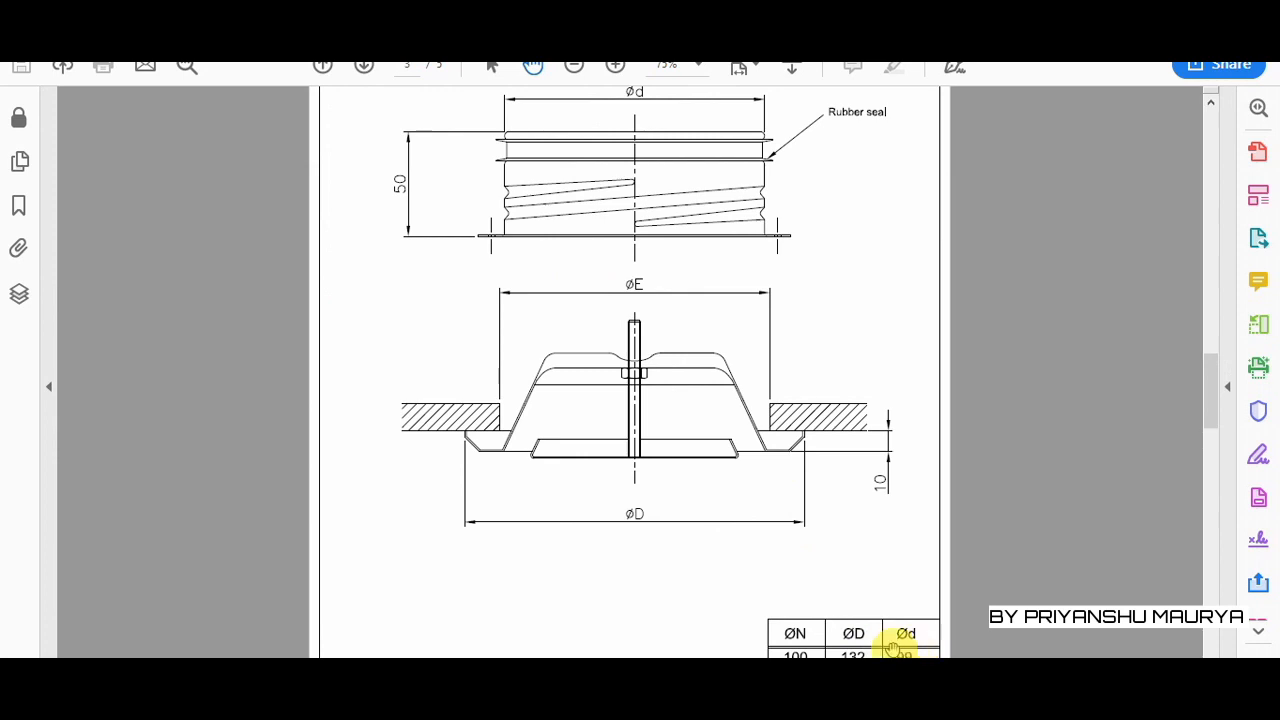
pyautogui.scroll(-3, 878, 632)
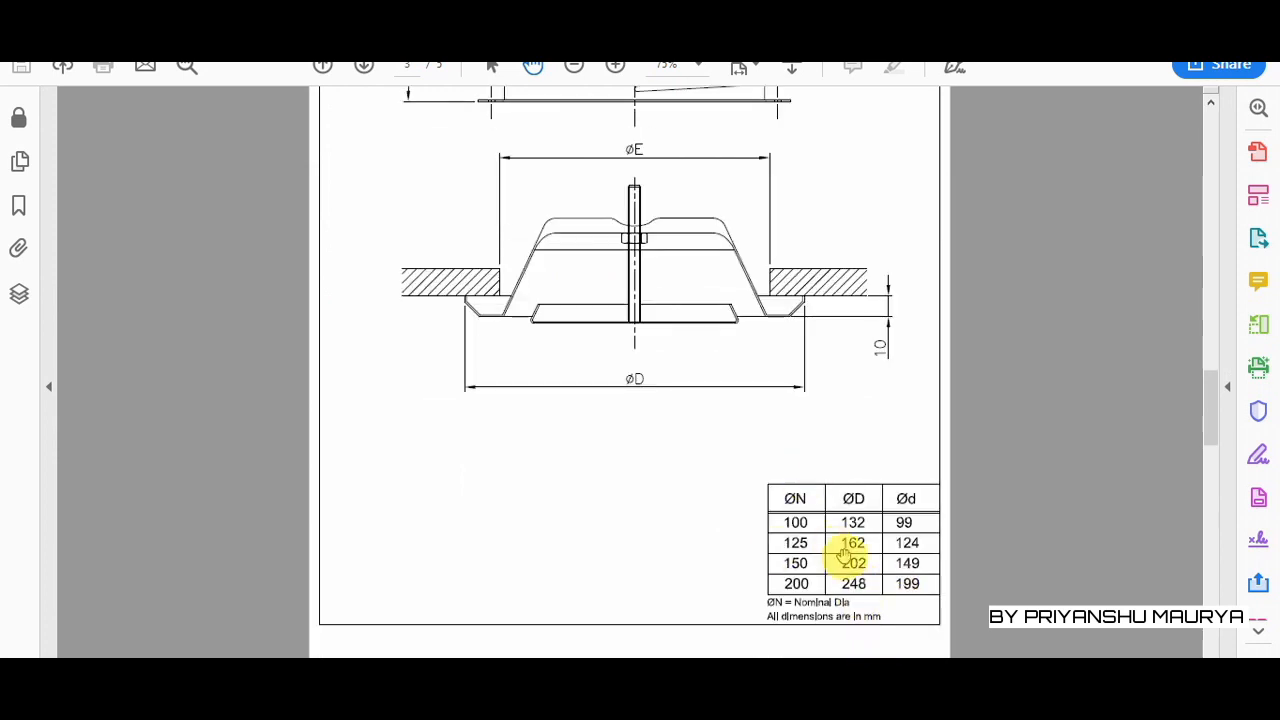
pyautogui.scroll(-6, 842, 545)
pyautogui.scroll(-9, 840, 550)
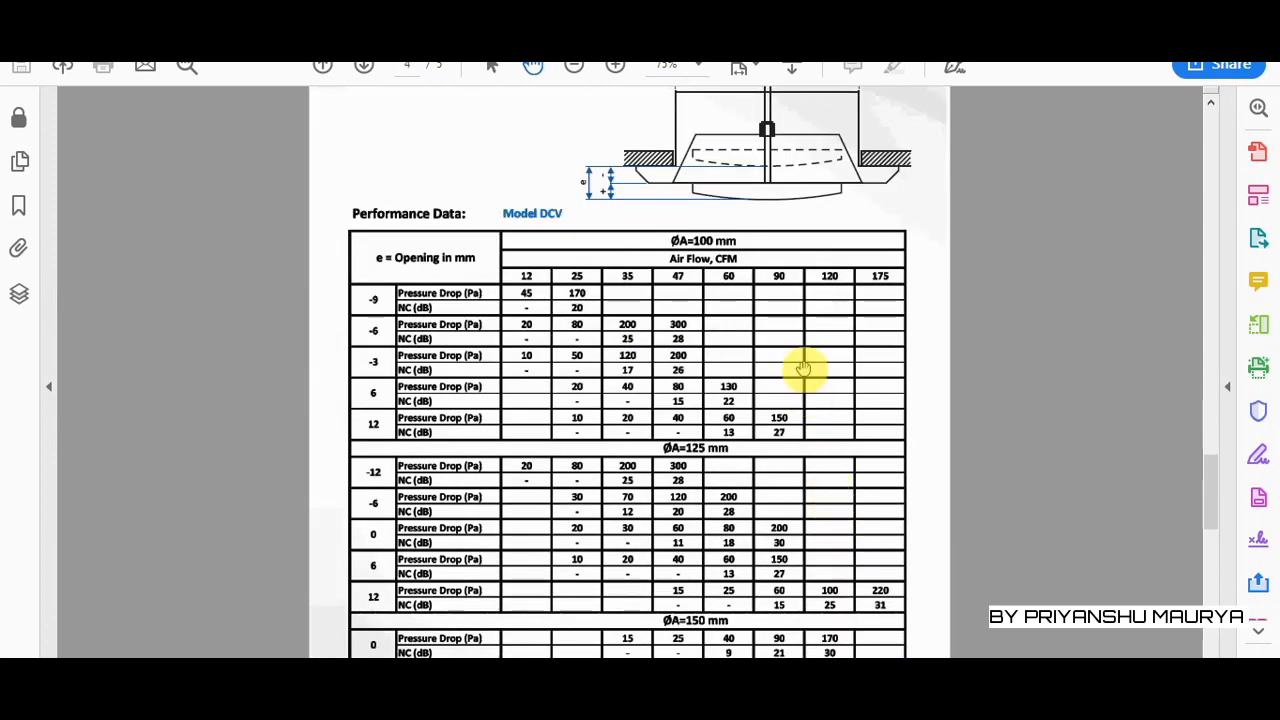
pyautogui.scroll(-3, 776, 322)
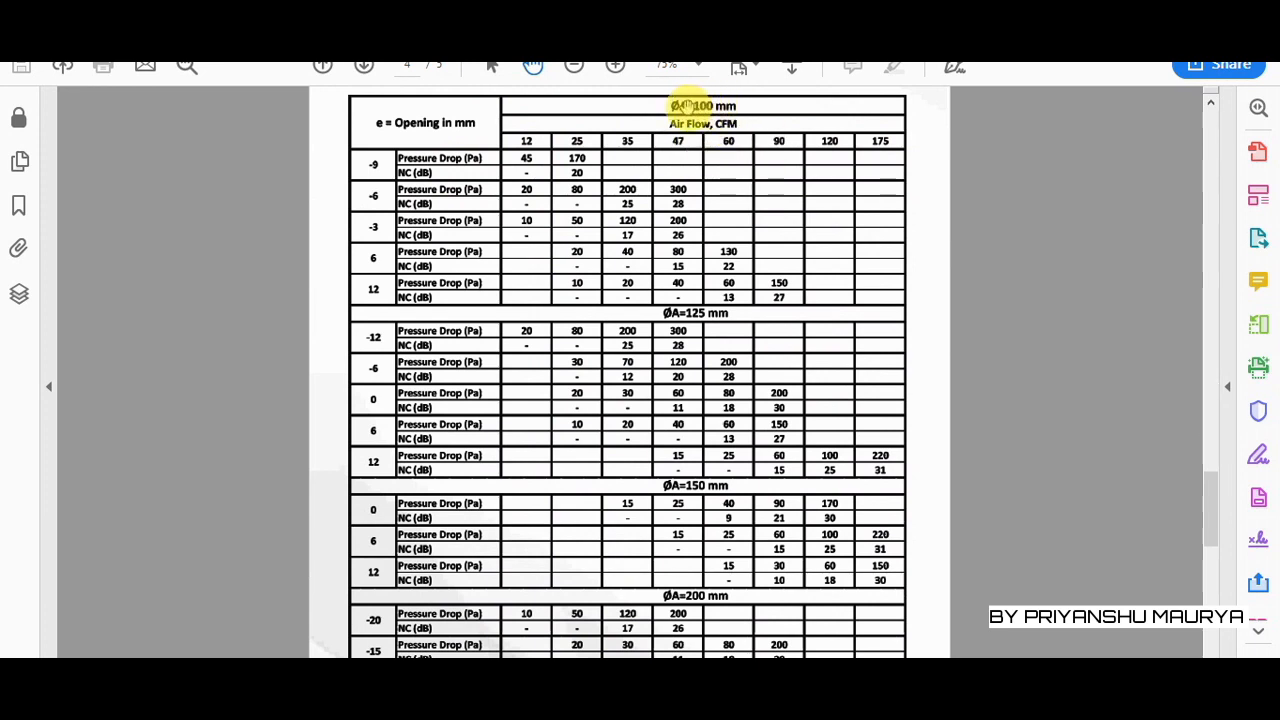
pyautogui.scroll(3, 652, 275)
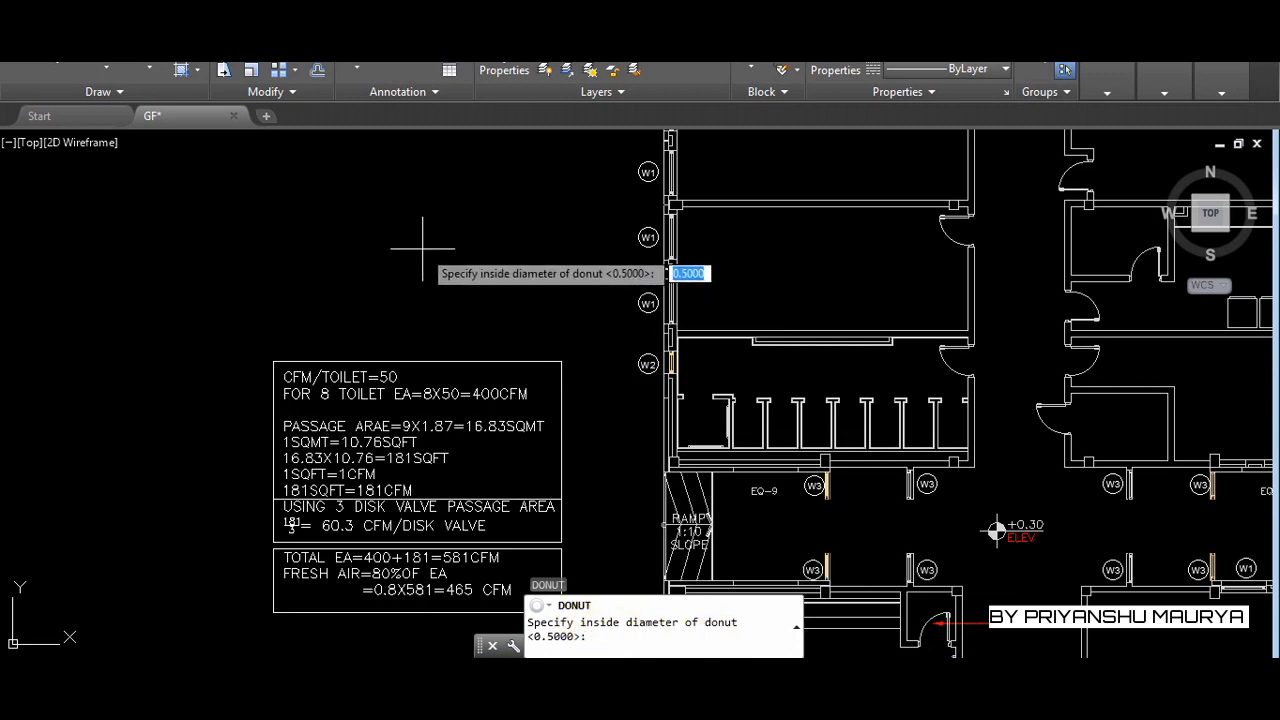
# Draw a solid donut with inside diameter 0 and outside diameter 75 in the empty area above the calculation notes
pyautogui.write('0')
pyautogui.press('Return')
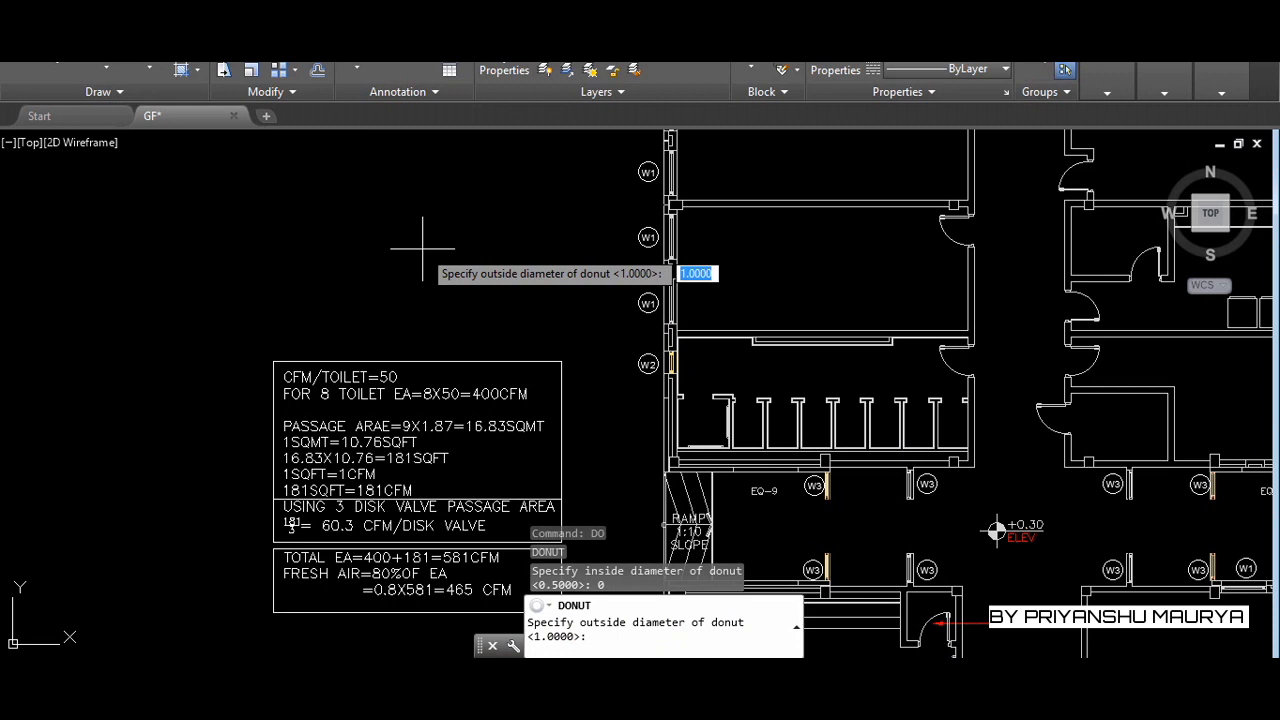
pyautogui.write('75')
pyautogui.press('Return')
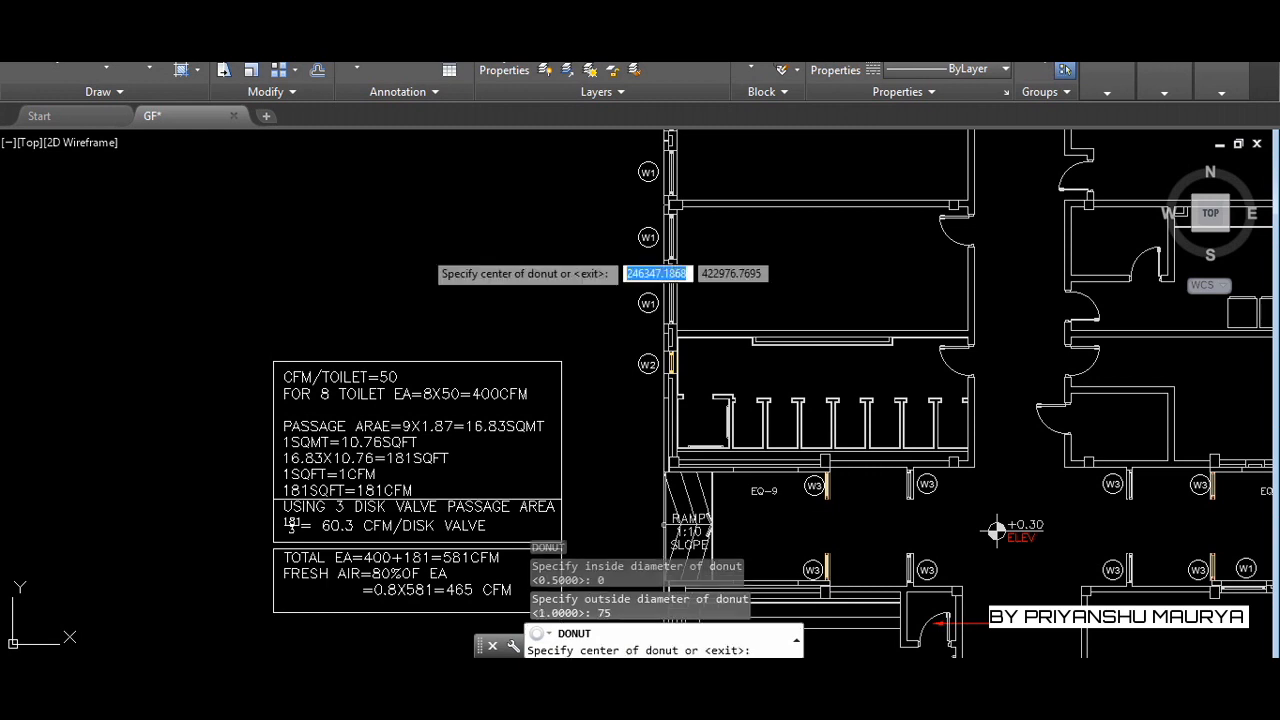
pyautogui.scroll(5, 418, 247)
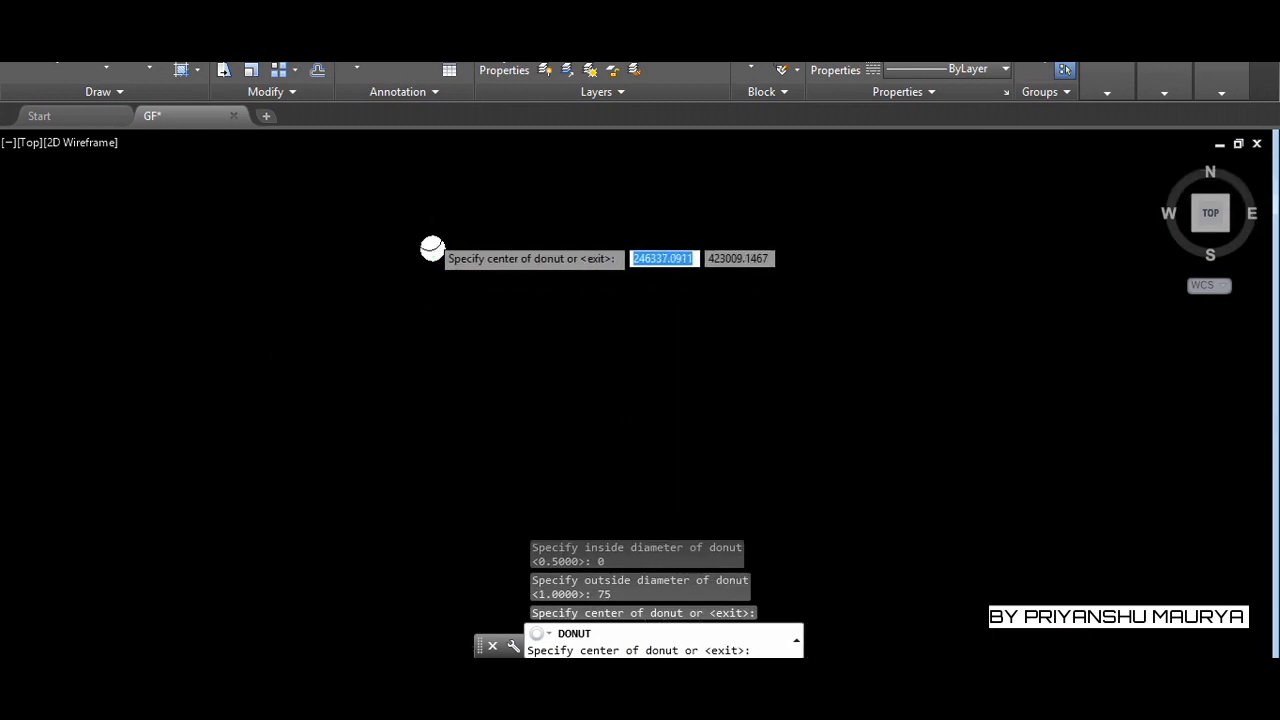
pyautogui.scroll(7, 430, 235)
pyautogui.press('Escape')
pyautogui.press('Escape')
pyautogui.click(486, 304)
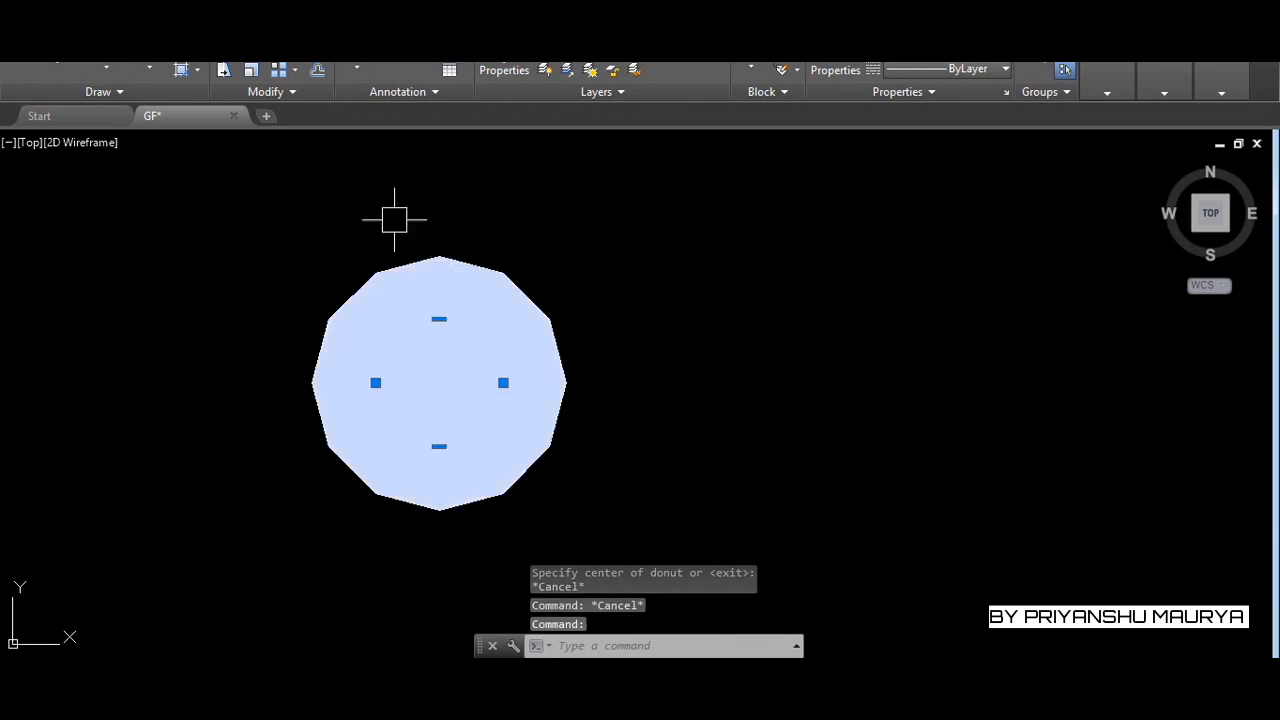
pyautogui.press('Escape')
pyautogui.press('Escape')
pyautogui.scroll(-5, 543, 234)
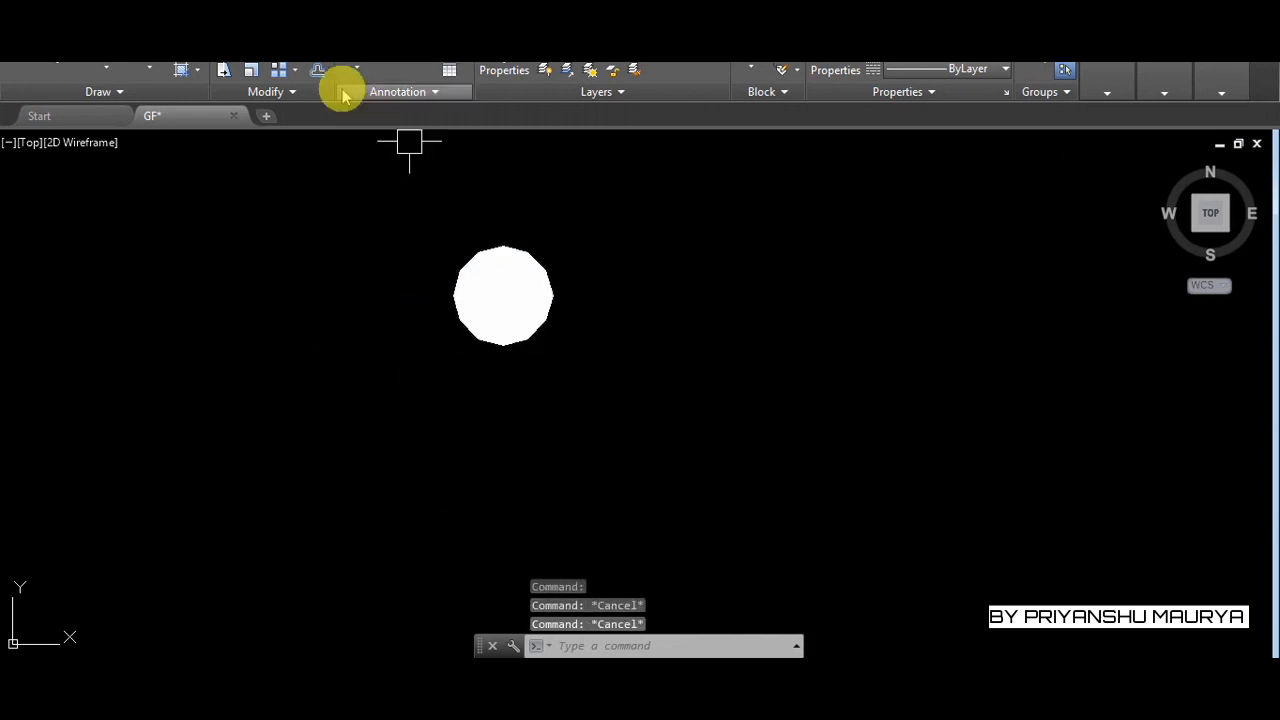
# Draw a circle of diameter 100 concentric with the solid donut
pyautogui.write('C')
pyautogui.press('Return')
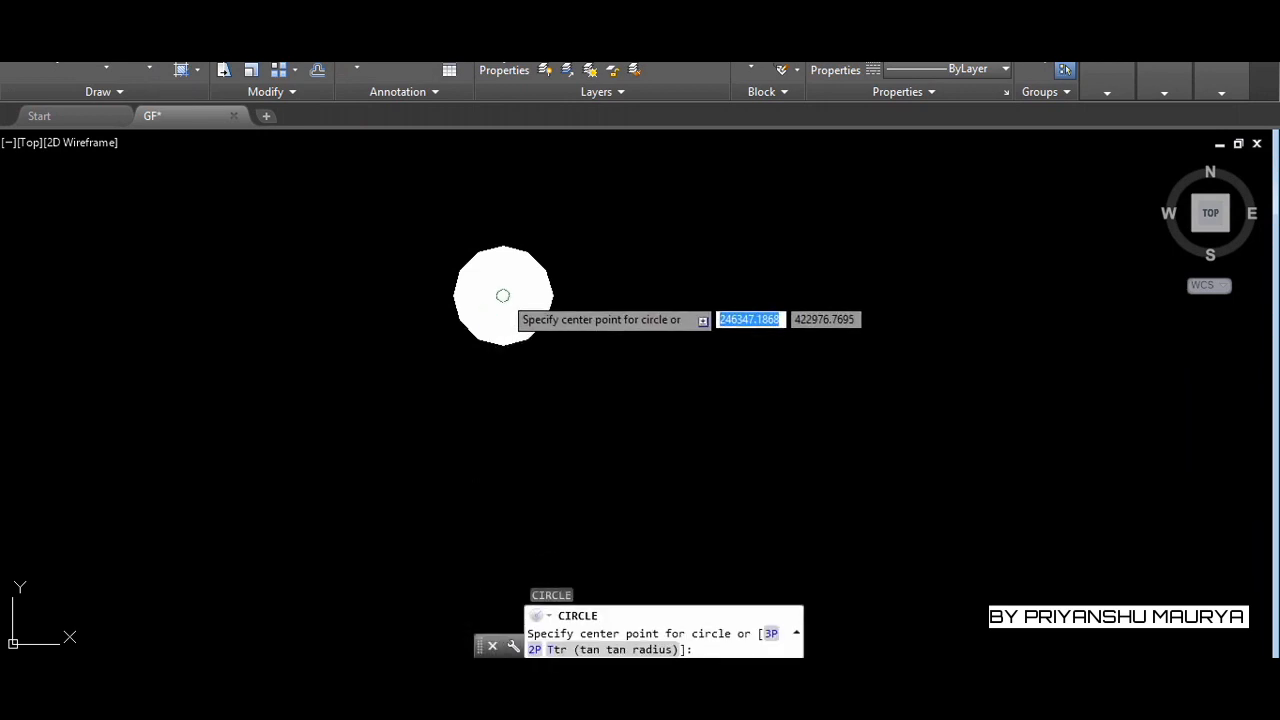
pyautogui.click(502, 296)
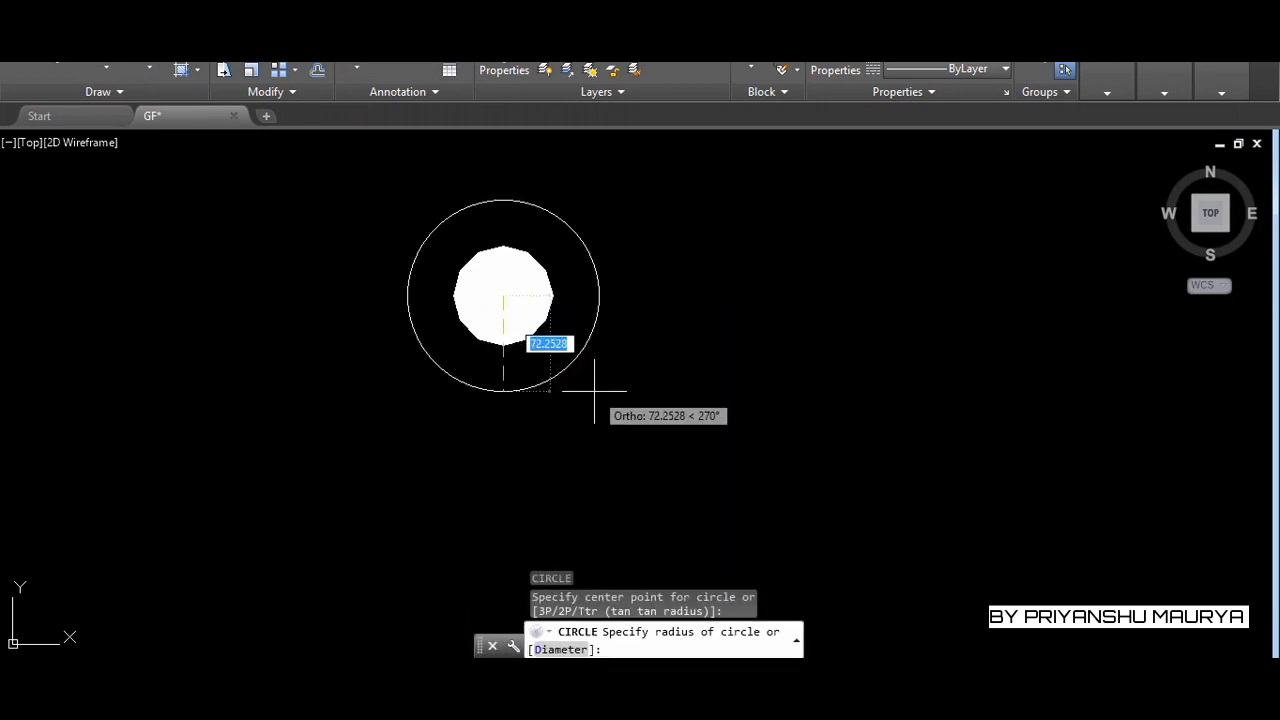
pyautogui.write('D')
pyautogui.press('Return')
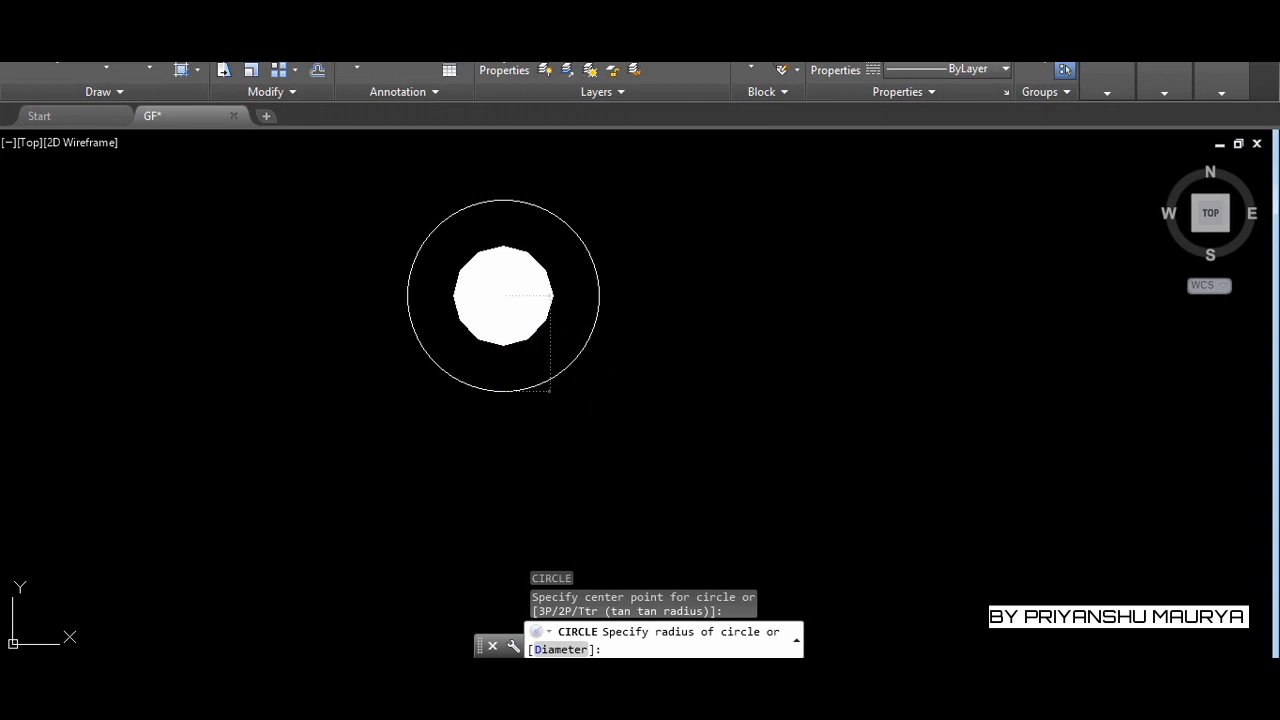
pyautogui.write('100')
pyautogui.press('Return')
pyautogui.click(596, 389)
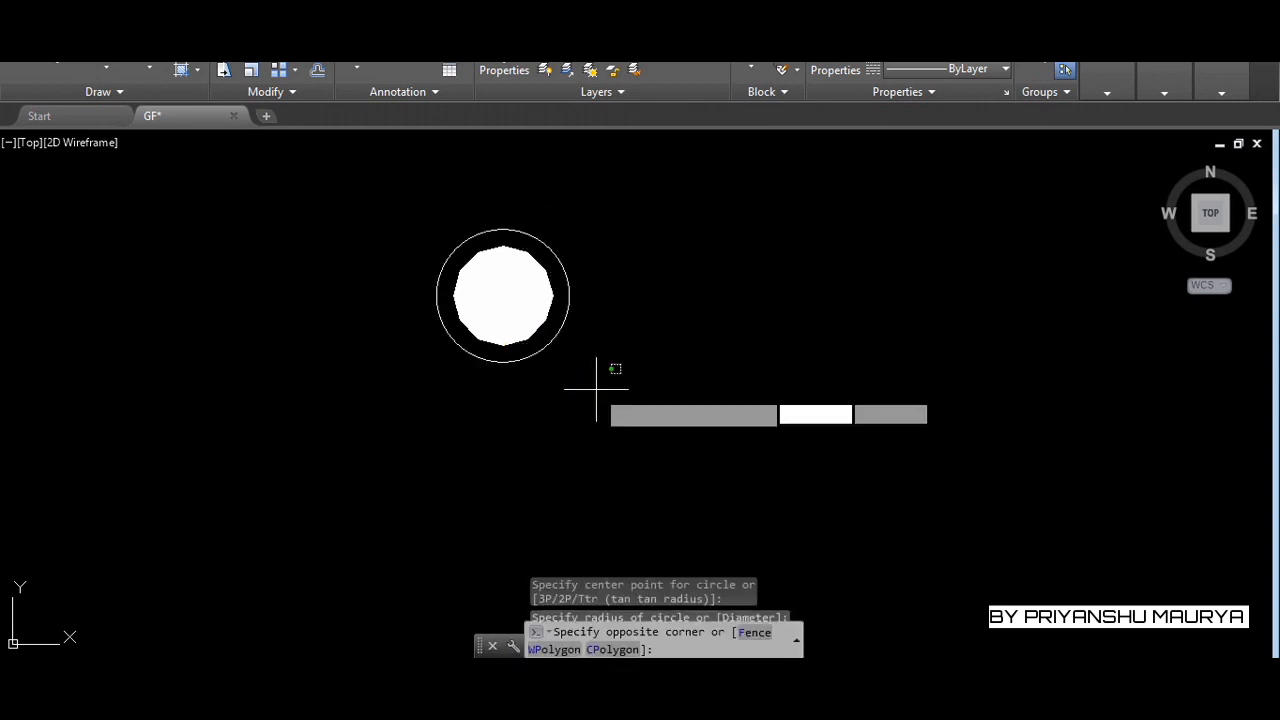
pyautogui.press('Escape')
pyautogui.press('Escape')
pyautogui.press('Escape')
# Regenerate the drawing to smooth the donut's faceted outline
pyautogui.scroll(4, 476, 252)
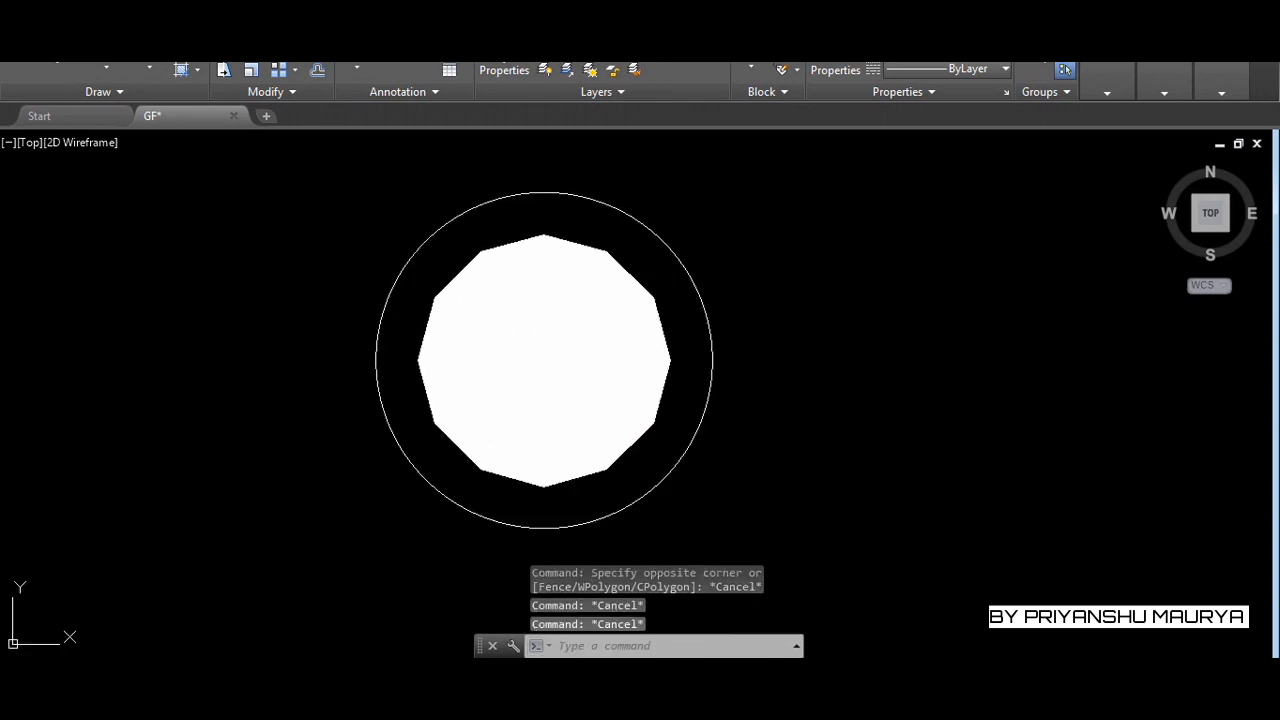
pyautogui.press('Return')
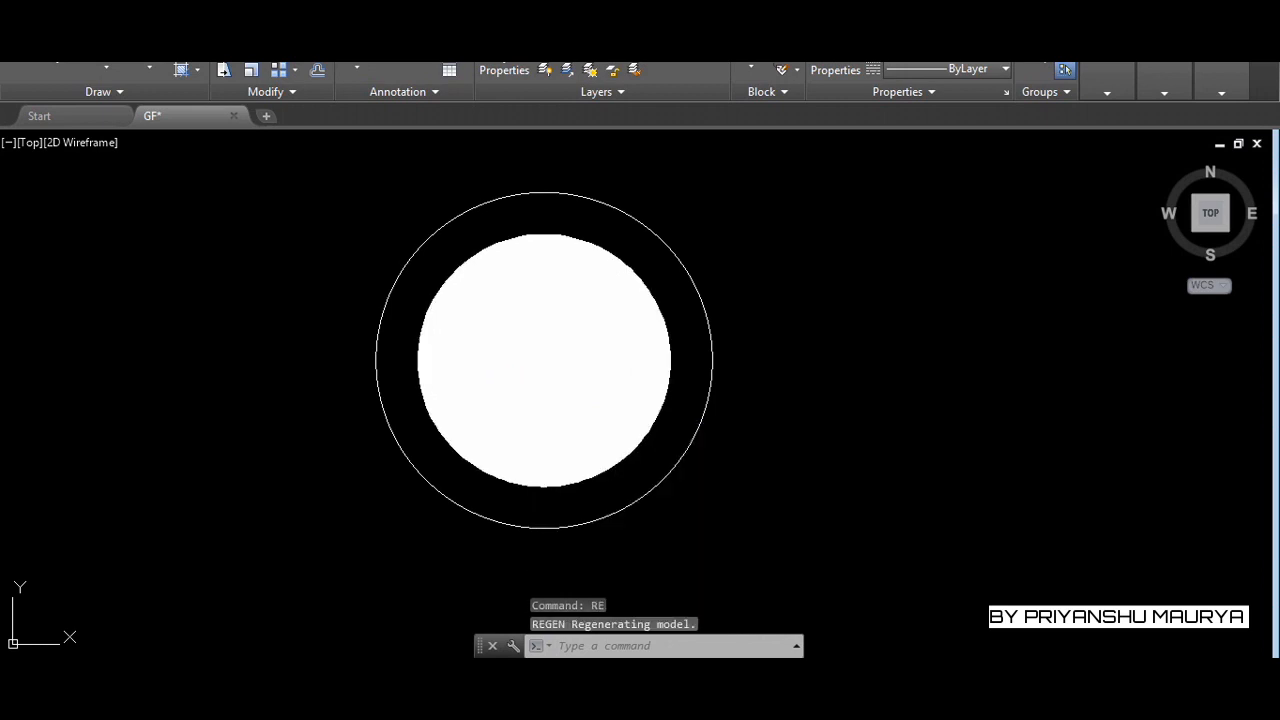
pyautogui.press('Escape')
pyautogui.scroll(-4, 650, 300)
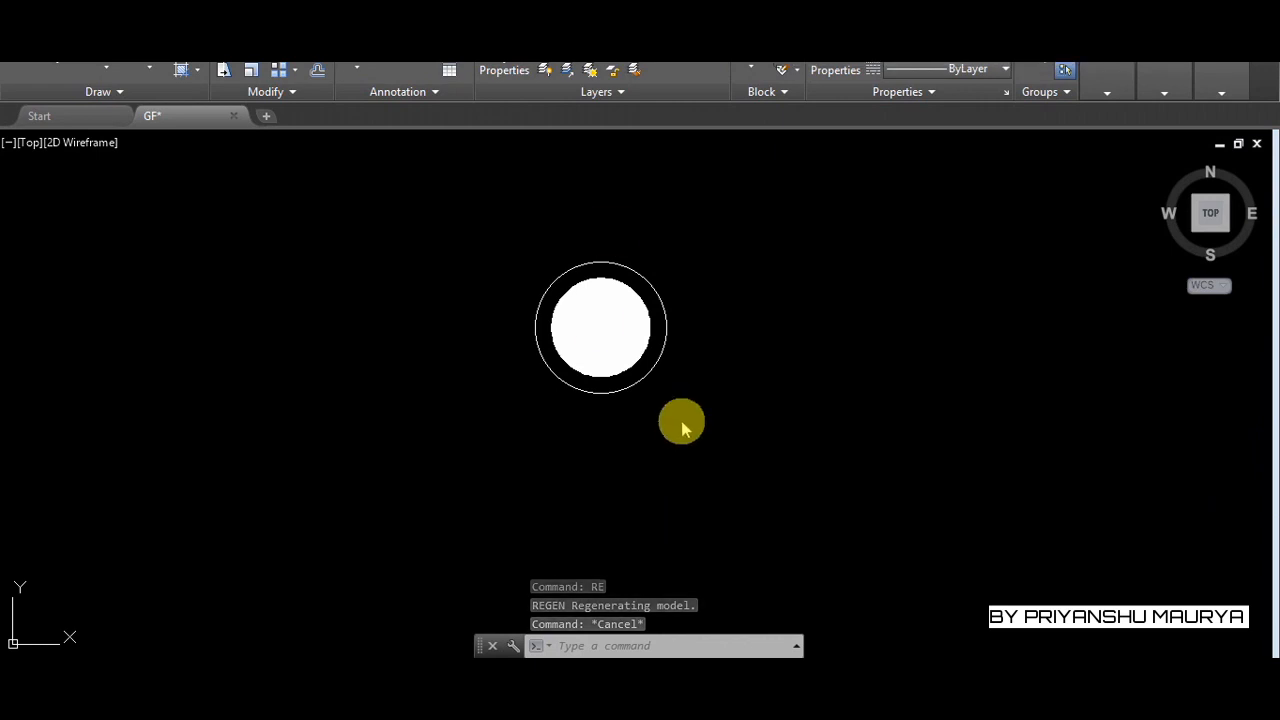
# Set the color of the donut and its surrounding circle to ByLayer, using the DV layer's red
pyautogui.moveTo(500, 250)
pyautogui.mouseDown()
pyautogui.moveTo(694, 391)
pyautogui.moveTo(734, 446)
pyautogui.mouseUp()
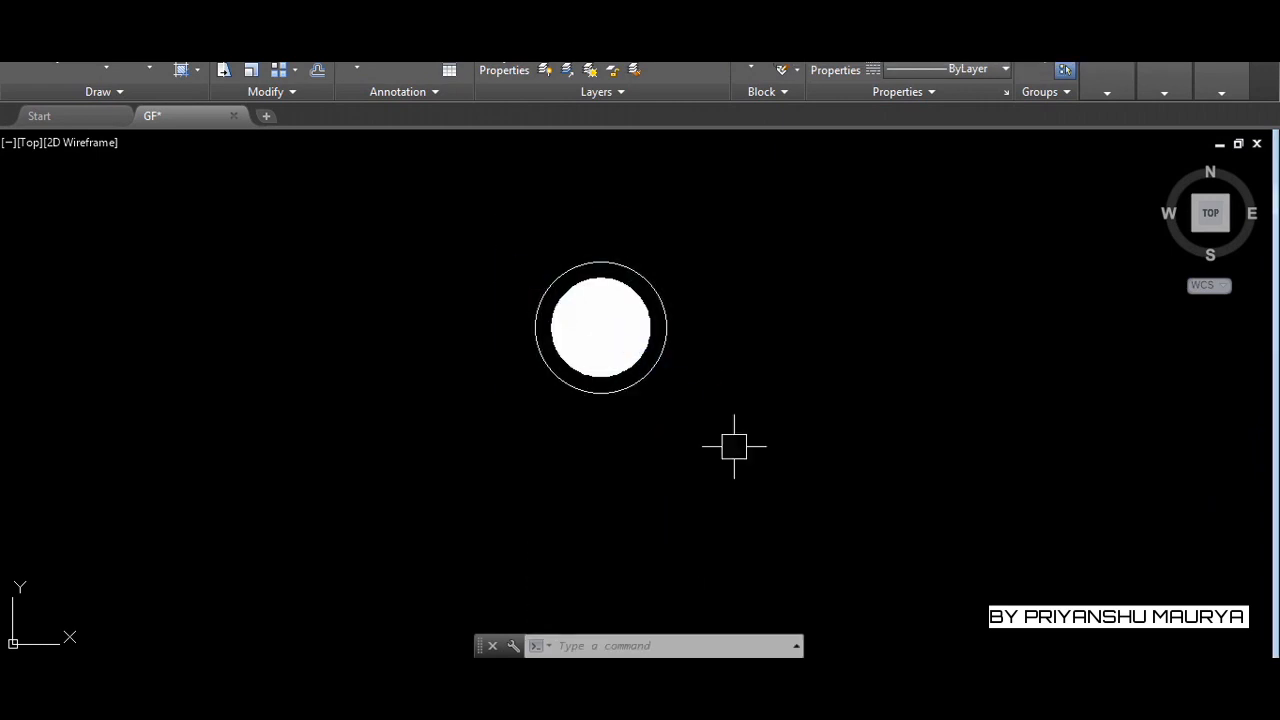
pyautogui.click(734, 446)
pyautogui.click(452, 232)
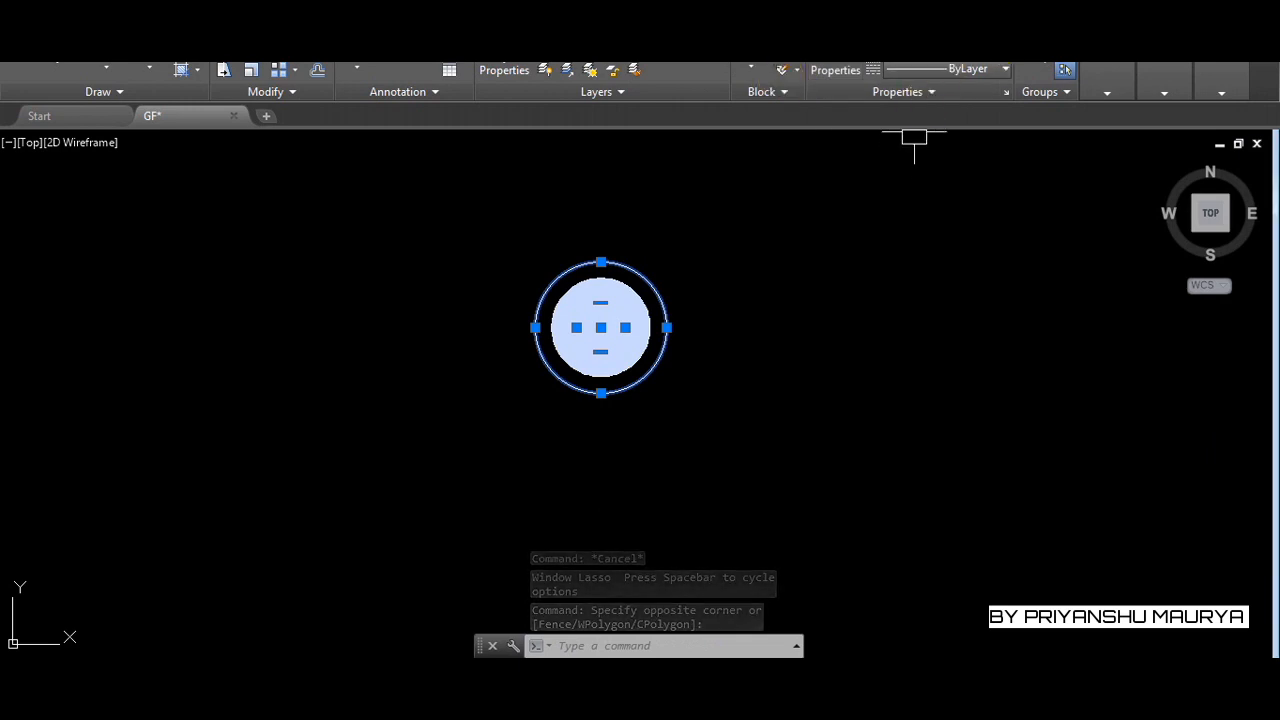
pyautogui.click(980, 69)
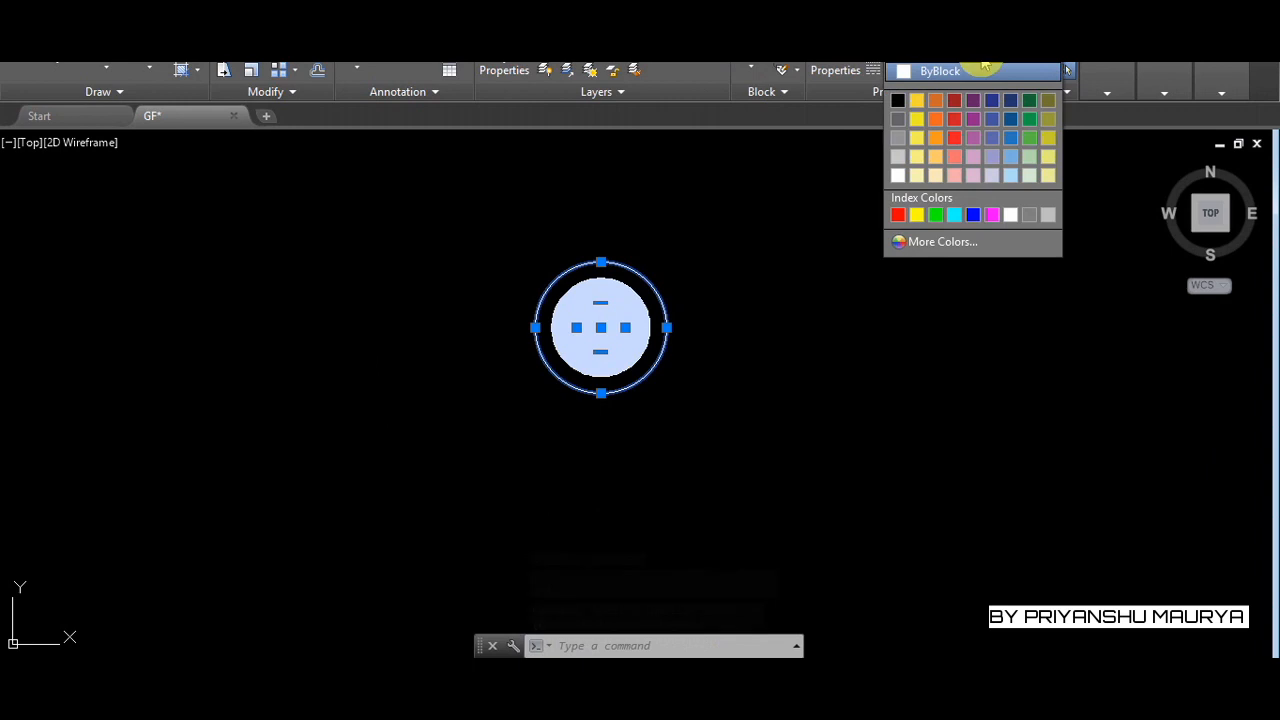
pyautogui.click(936, 57)
pyautogui.click(786, 354)
pyautogui.press('Escape')
pyautogui.press('Escape')
pyautogui.press('Escape')
pyautogui.press('Escape')
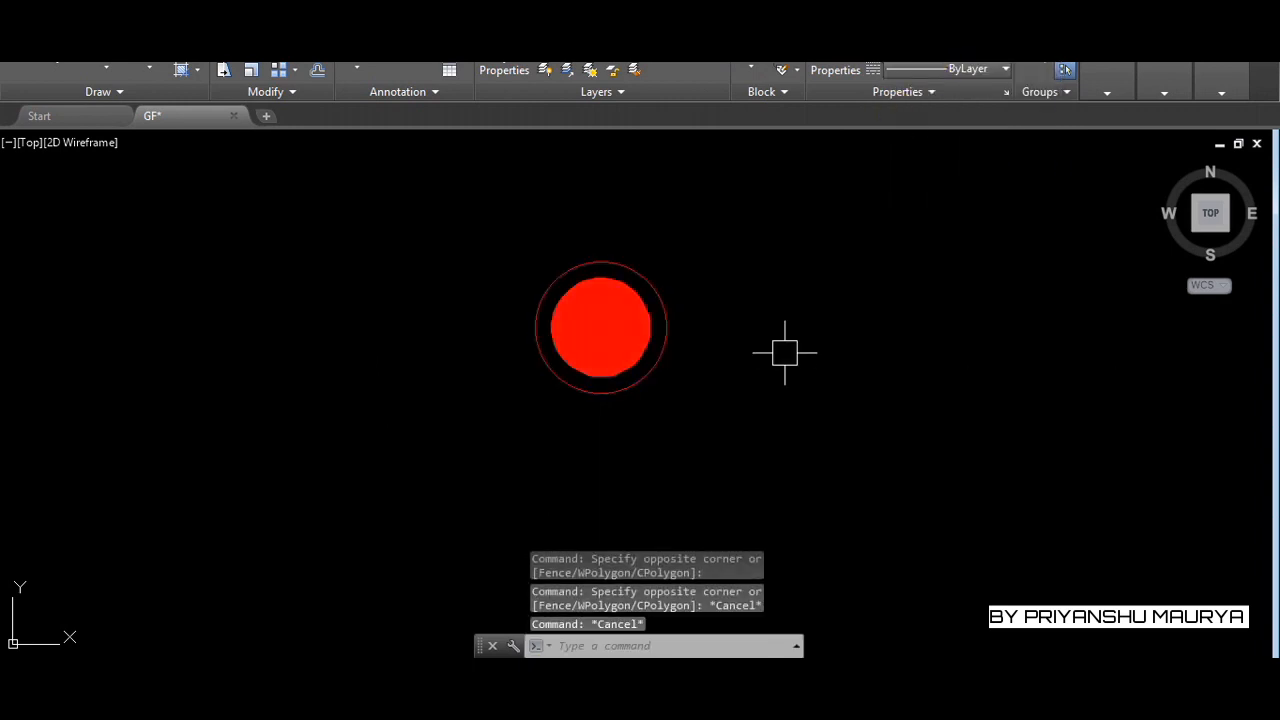
# Draw a horizontal helper line between the side walls of the toilet cubicle nearest the entrance door
pyautogui.scroll(-4, 668, 342)
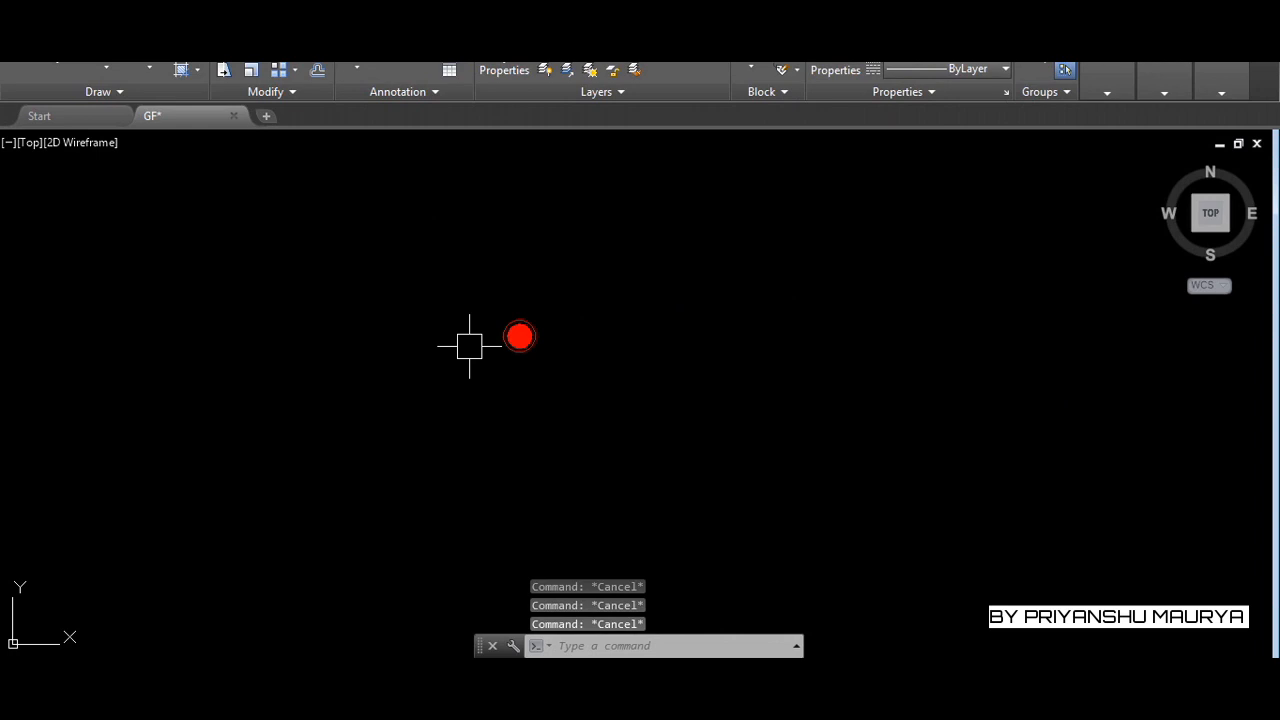
pyautogui.scroll(-5, 300, 300)
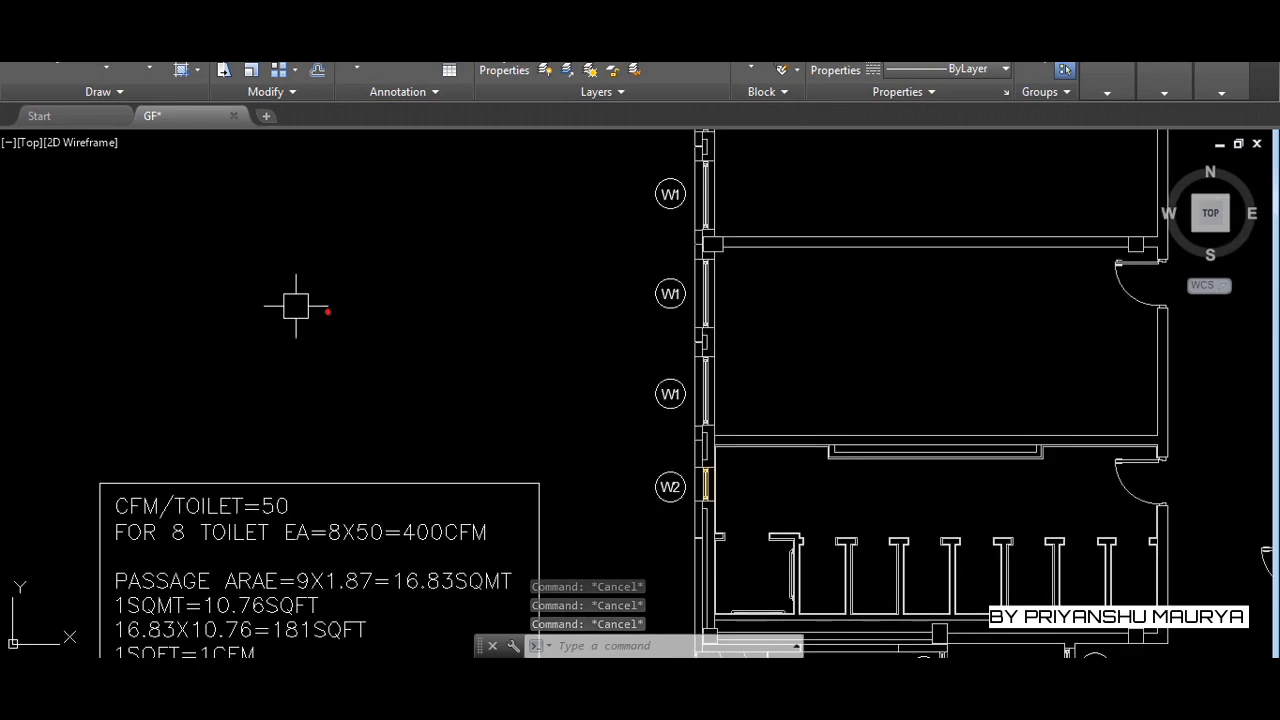
pyautogui.scroll(8, 835, 470)
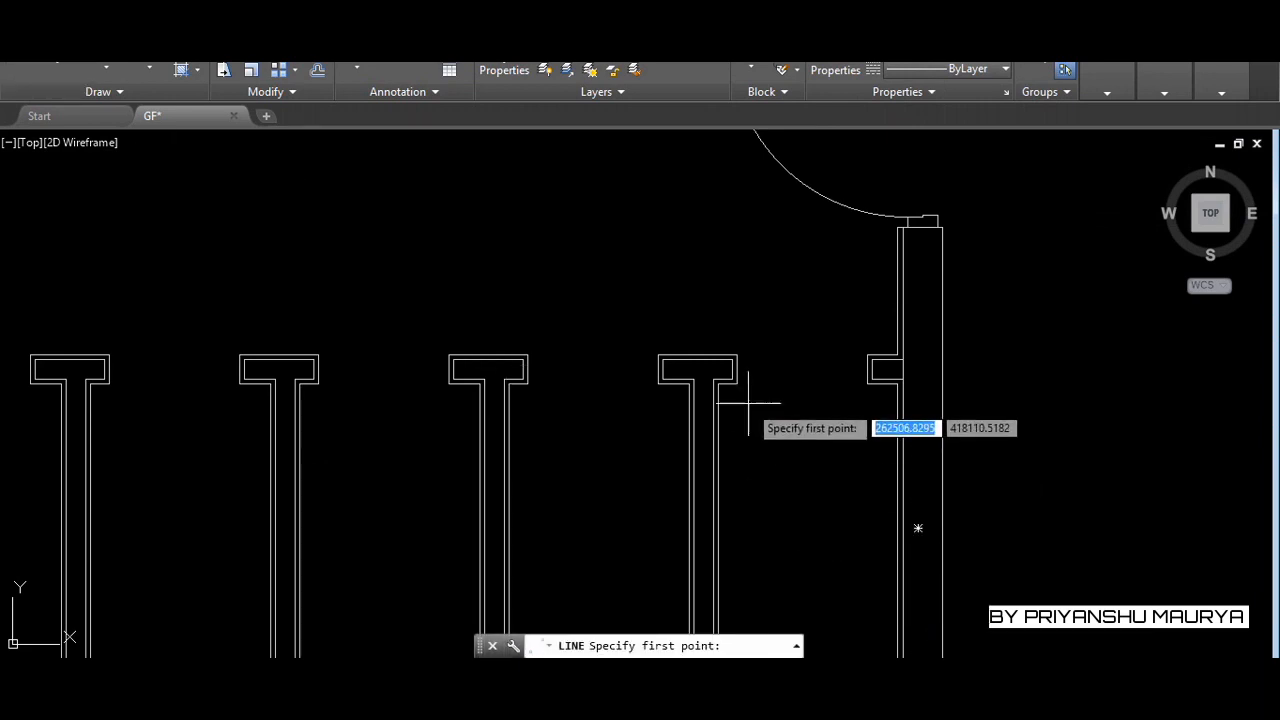
pyautogui.scroll(-2, 760, 340)
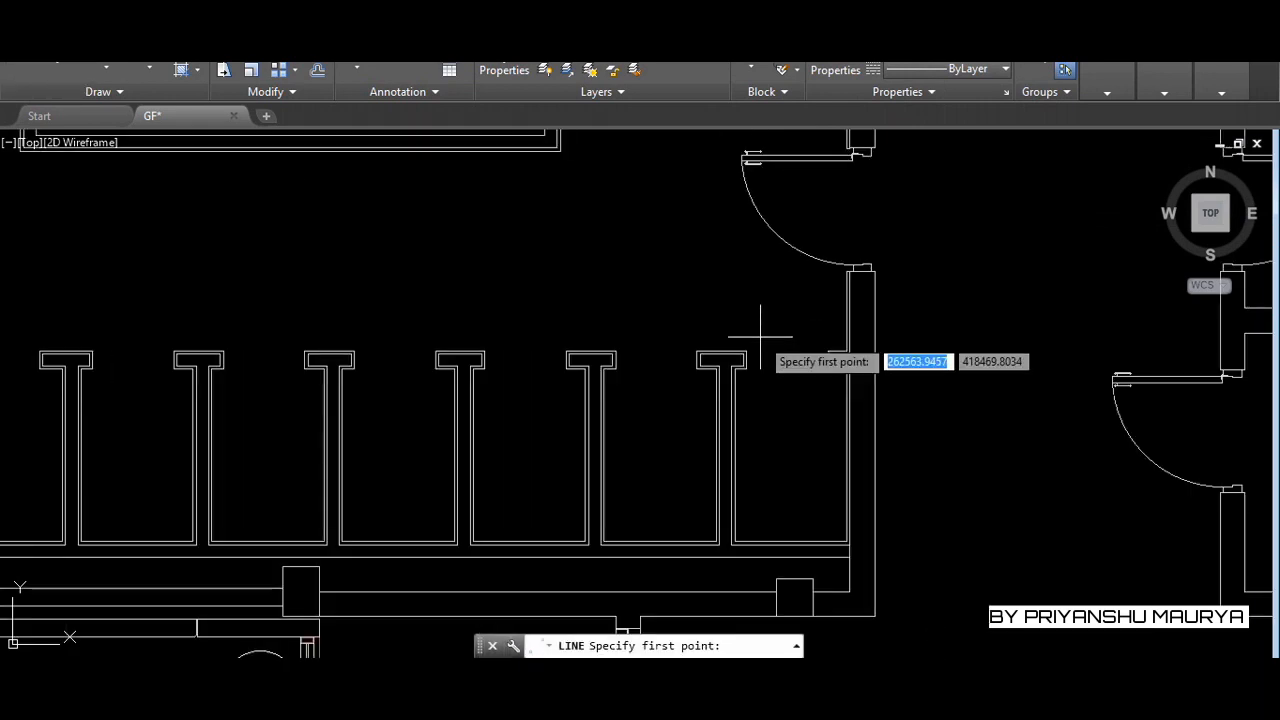
pyautogui.click(733, 456)
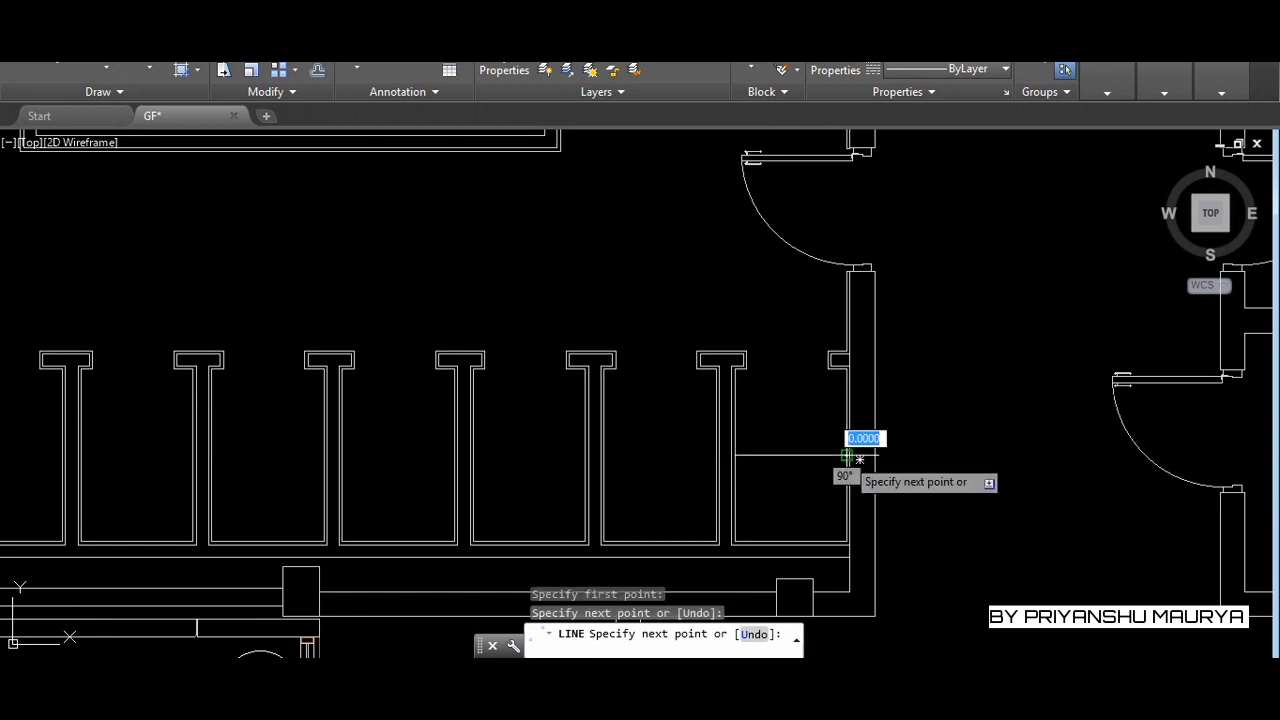
pyautogui.click(848, 456)
pyautogui.press('Escape')
pyautogui.press('Escape')
pyautogui.press('Escape')
pyautogui.press('Return')
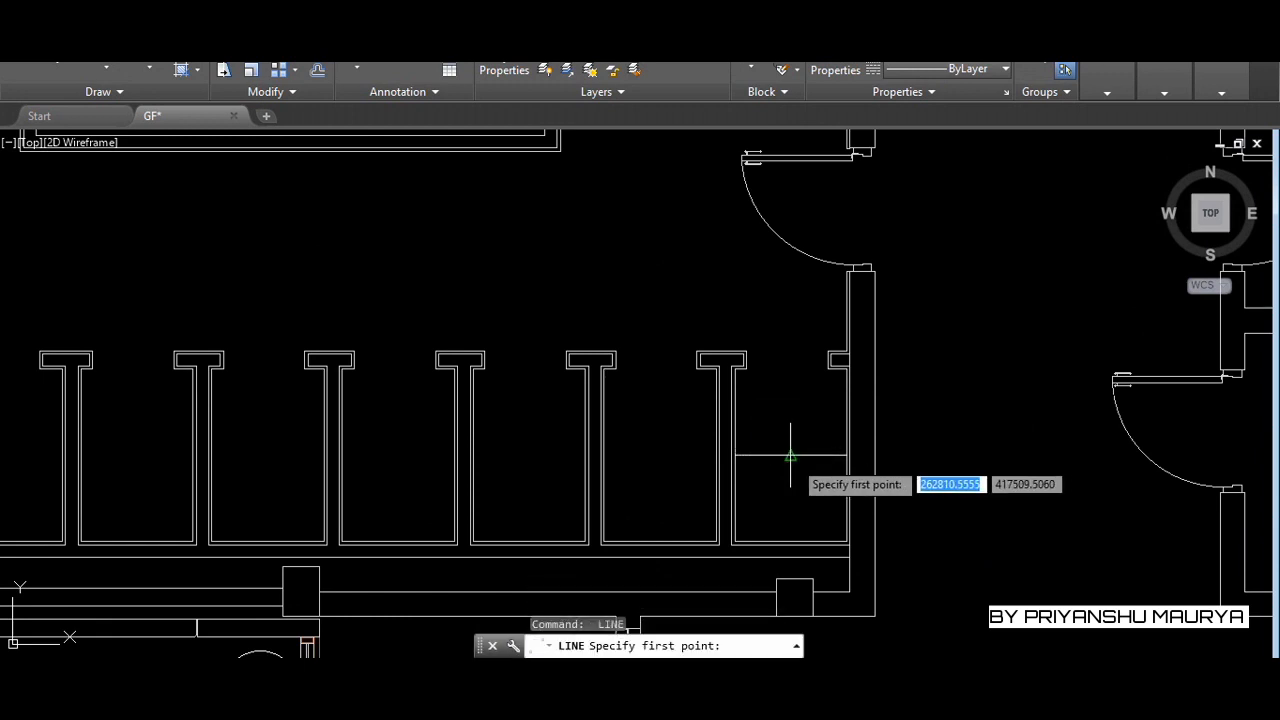
pyautogui.press('Escape')
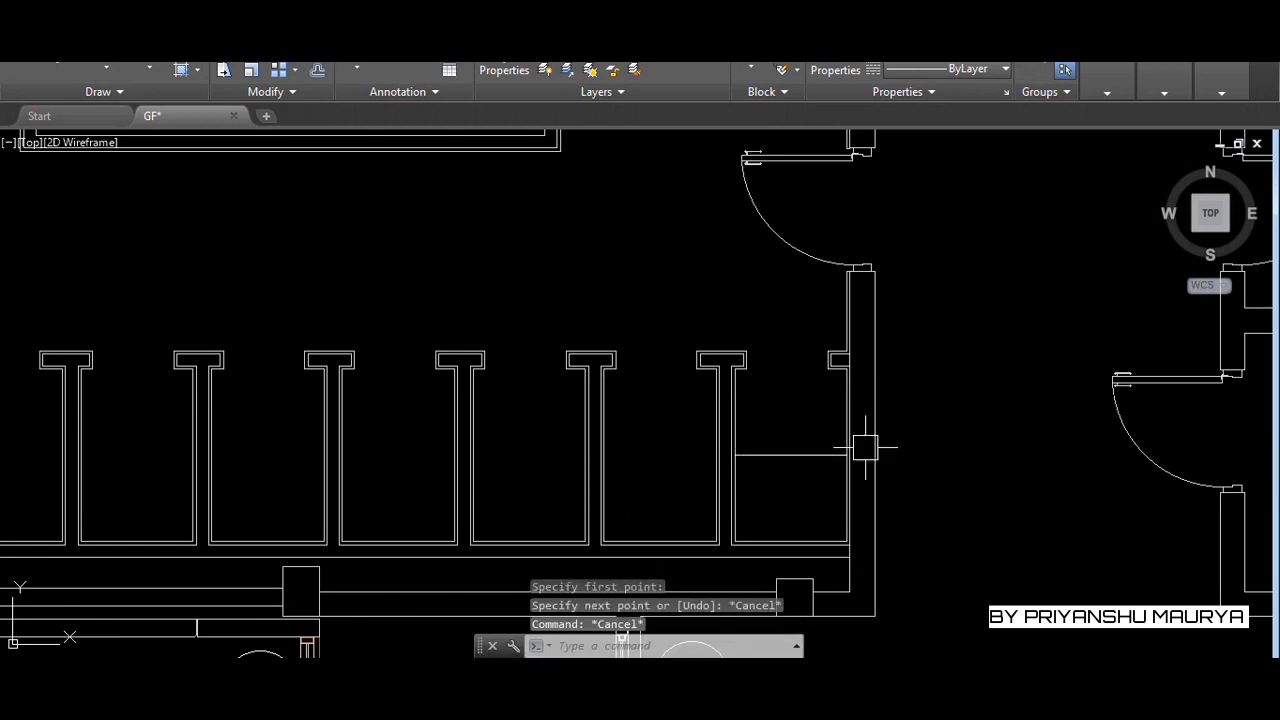
# Copy the red disk valve by its center onto the midpoint of the helper line in the toilet cubicle
pyautogui.scroll(-5, 865, 448)
pyautogui.click(464, 310)
pyautogui.click(344, 241)
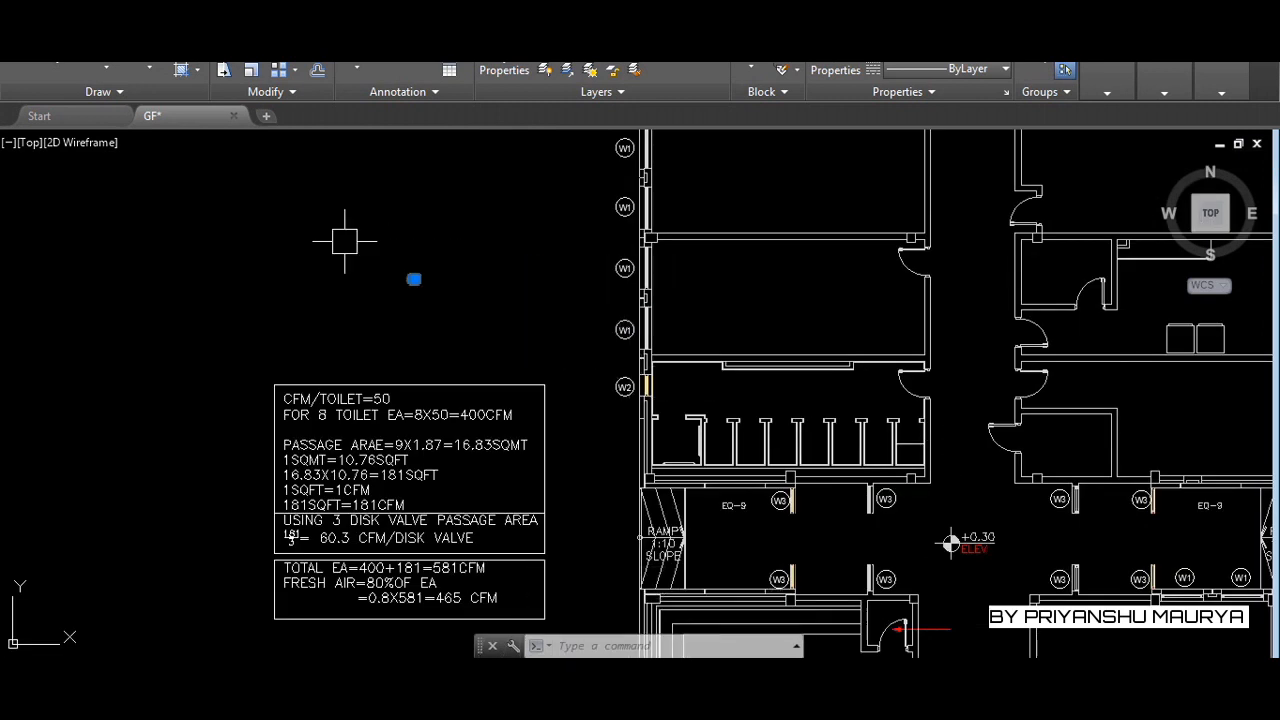
pyautogui.write('CO')
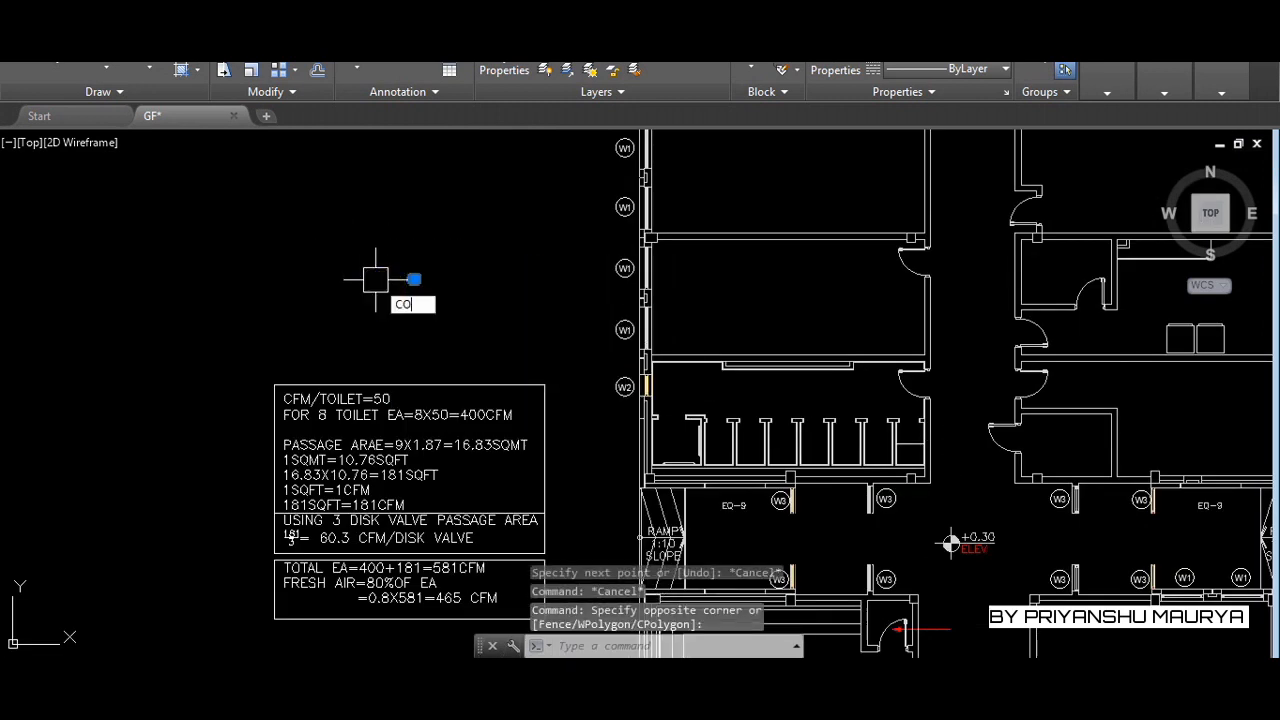
pyautogui.press('Return')
pyautogui.scroll(5, 365, 150)
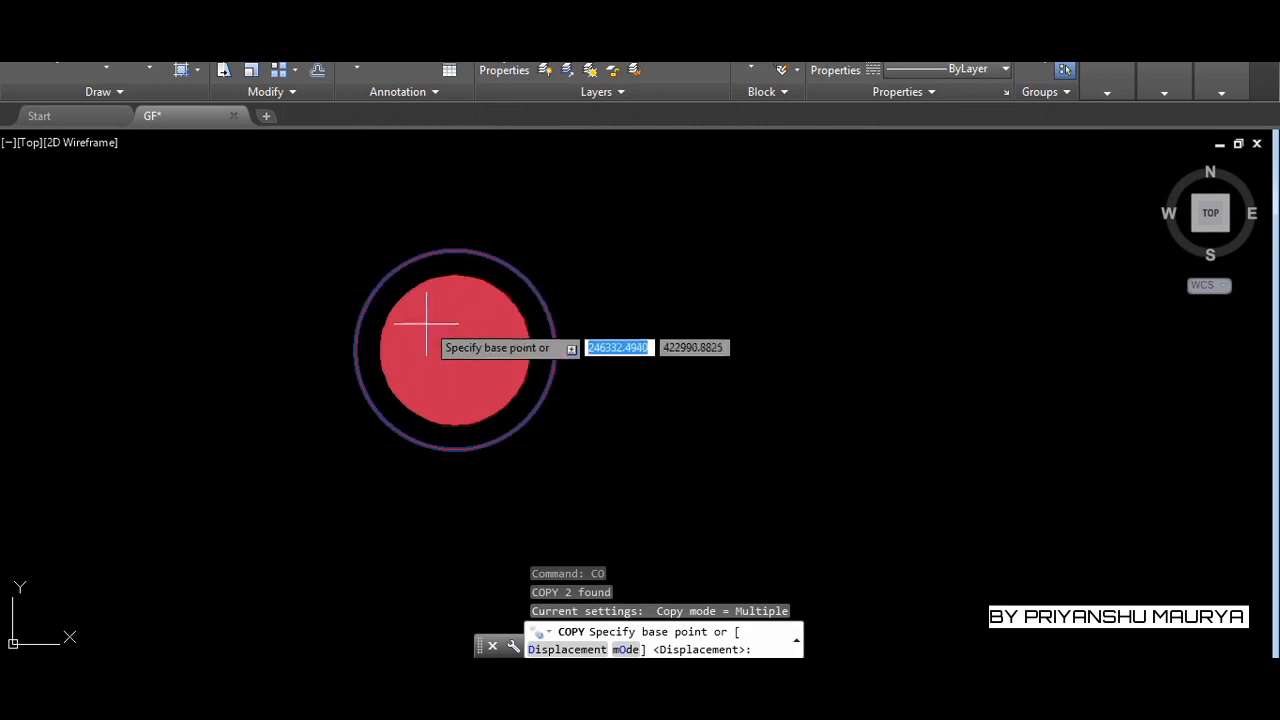
pyautogui.click(455, 350)
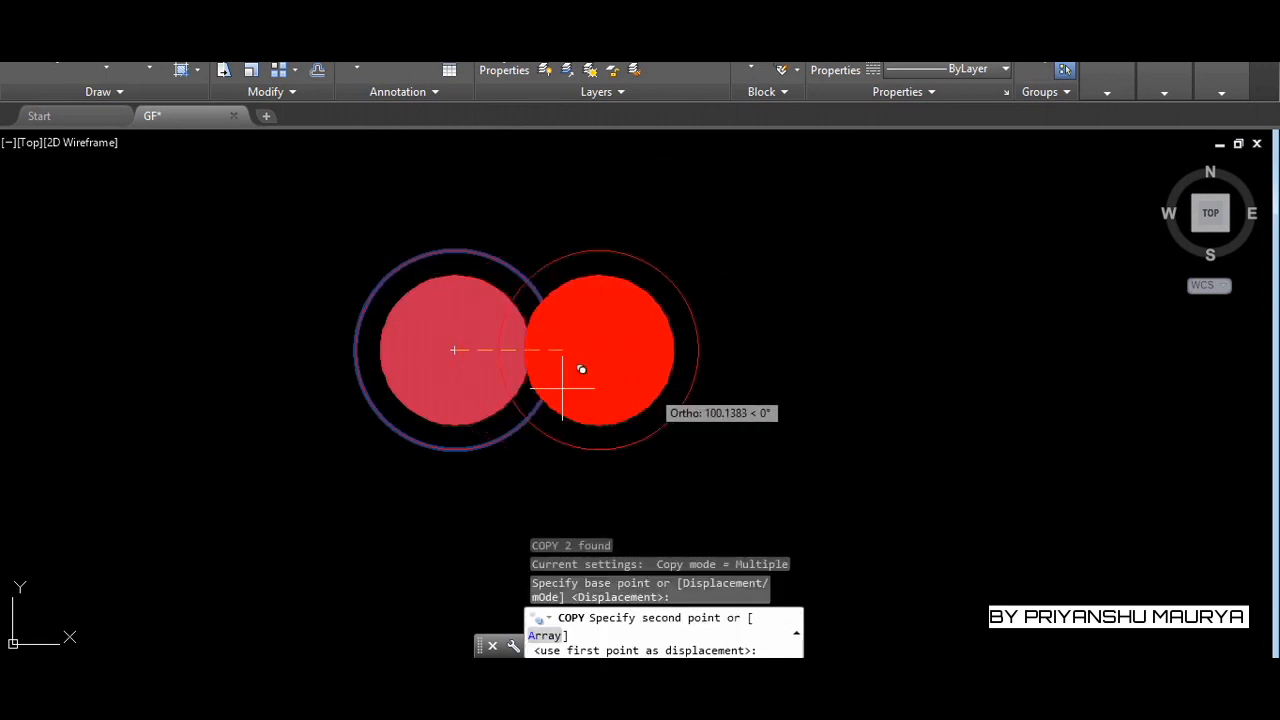
pyautogui.scroll(-5, 254, 294)
pyautogui.scroll(-4, 216, 293)
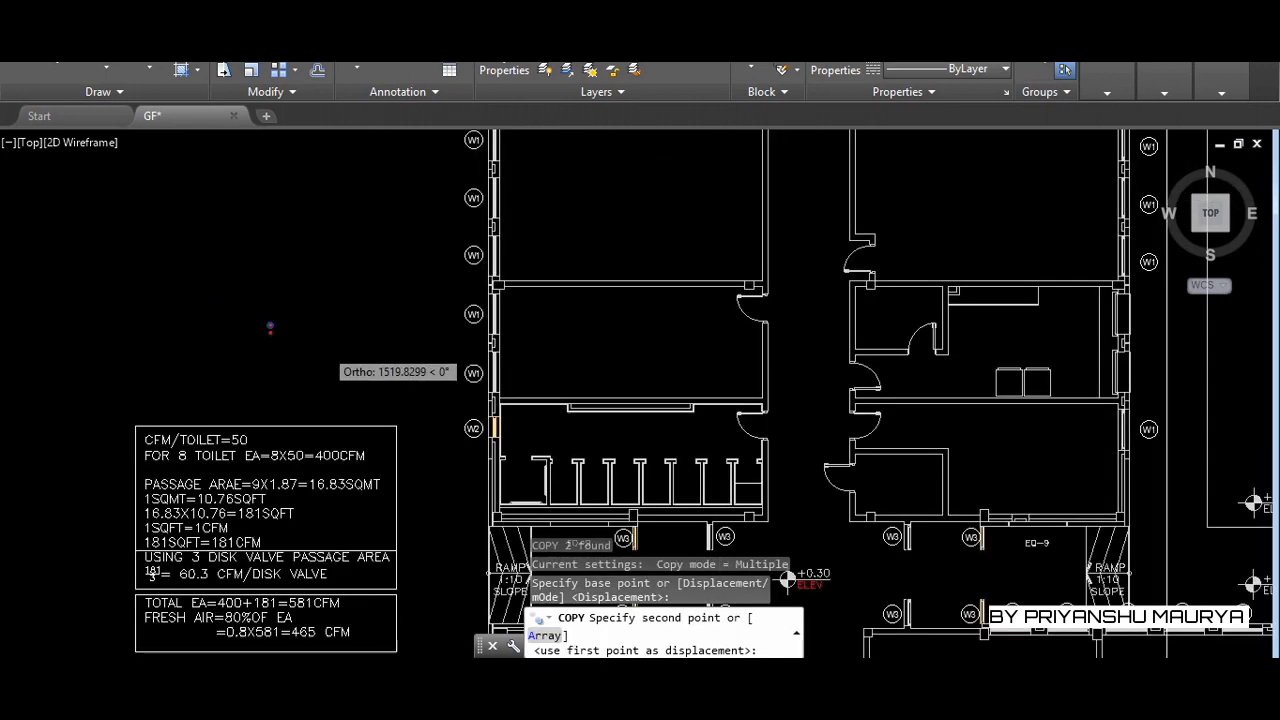
pyautogui.scroll(6, 562, 443)
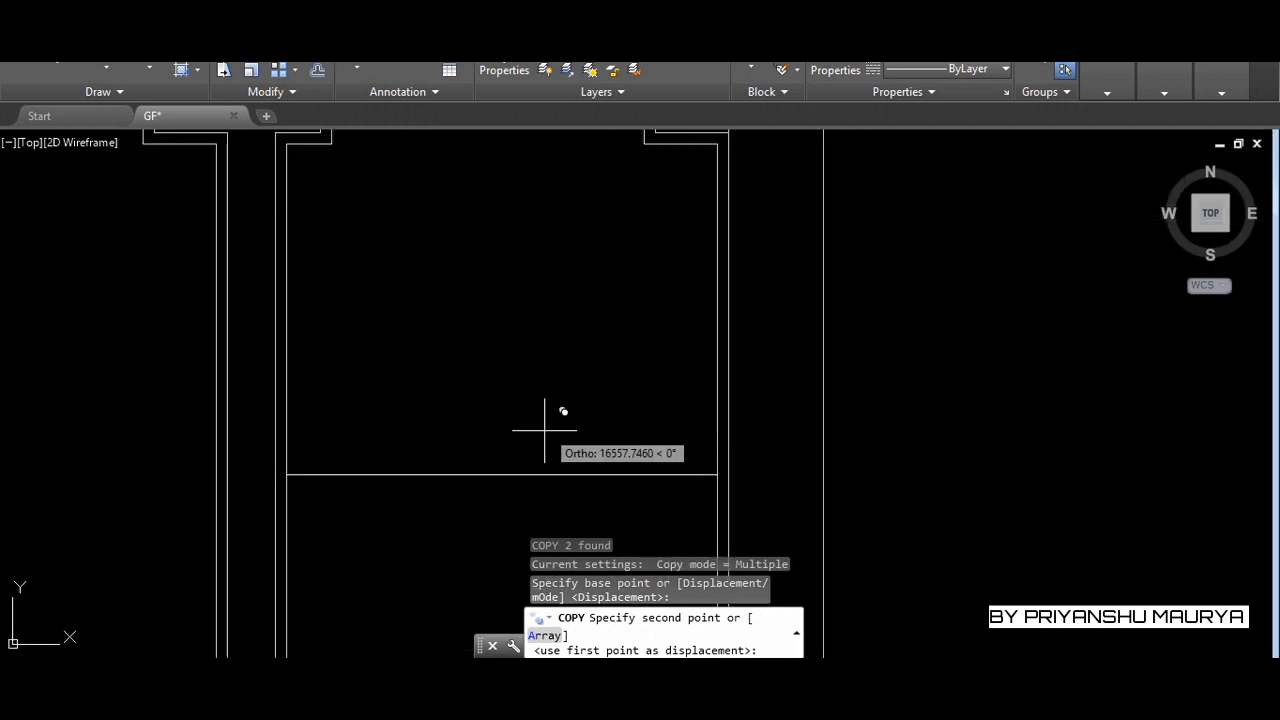
pyautogui.click(502, 473)
pyautogui.press('Escape')
# Erase the helper line running through the disk valve in the cubicle
pyautogui.scroll(-4, 540, 380)
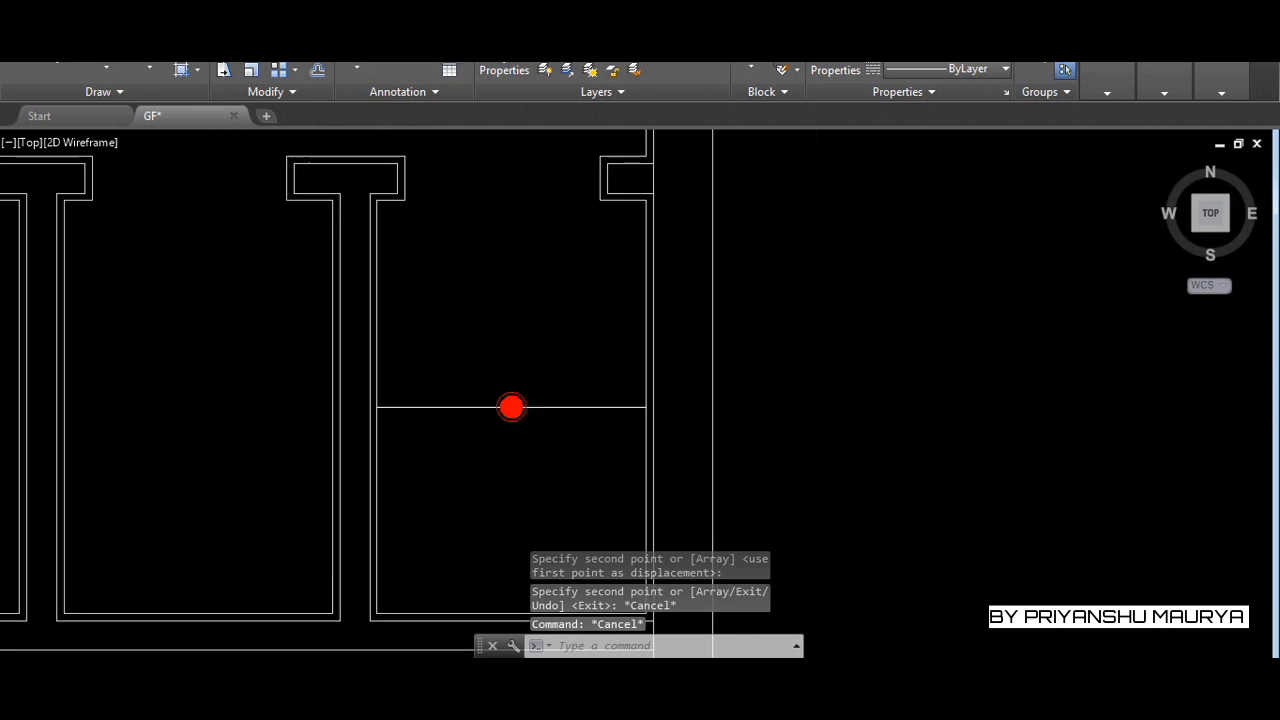
pyautogui.click(568, 364)
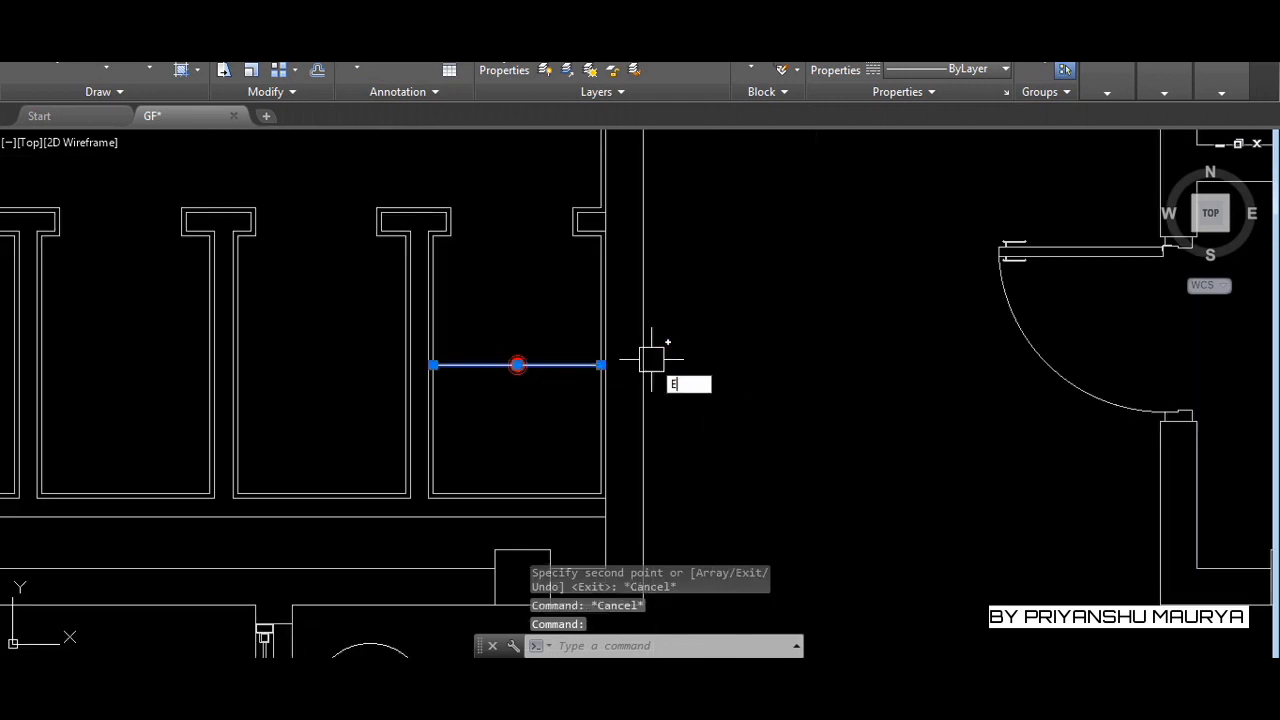
pyautogui.press('Return')
# Copy the red disk valve from the cubicle nearest the entrance door into the adjacent cubicle, using their matching inner wall corners
pyautogui.click(546, 391)
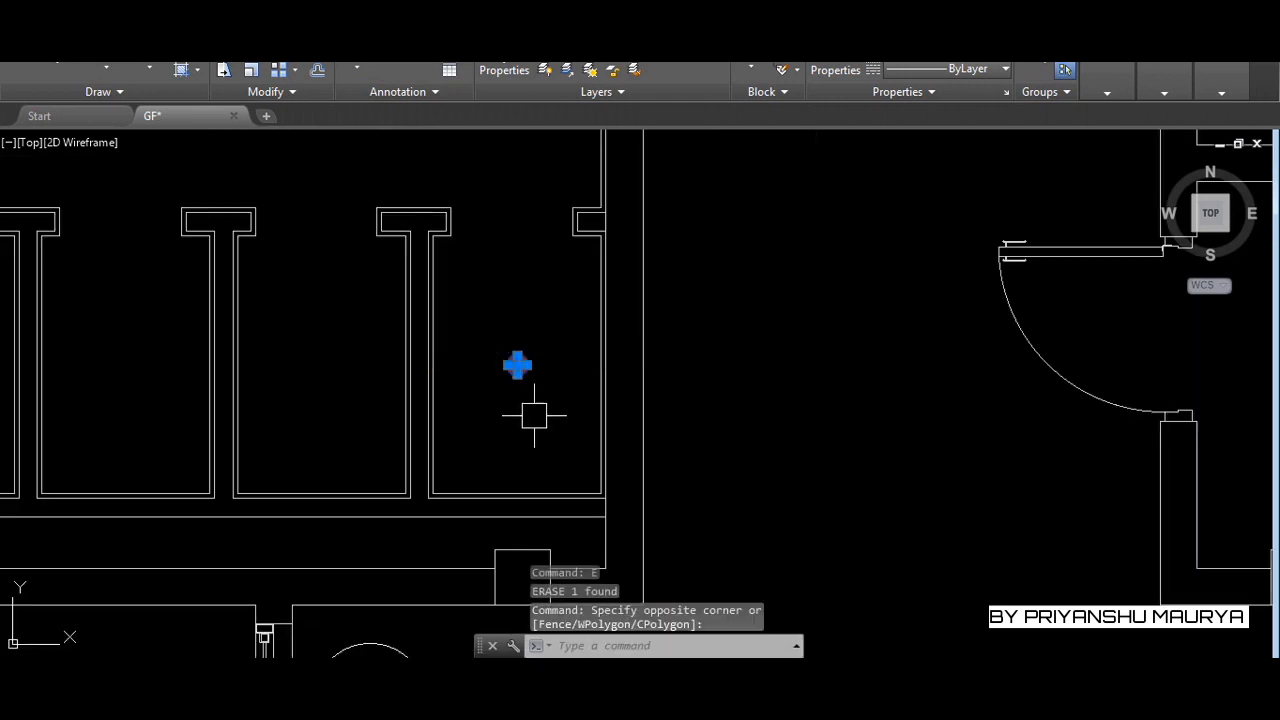
pyautogui.write('c')
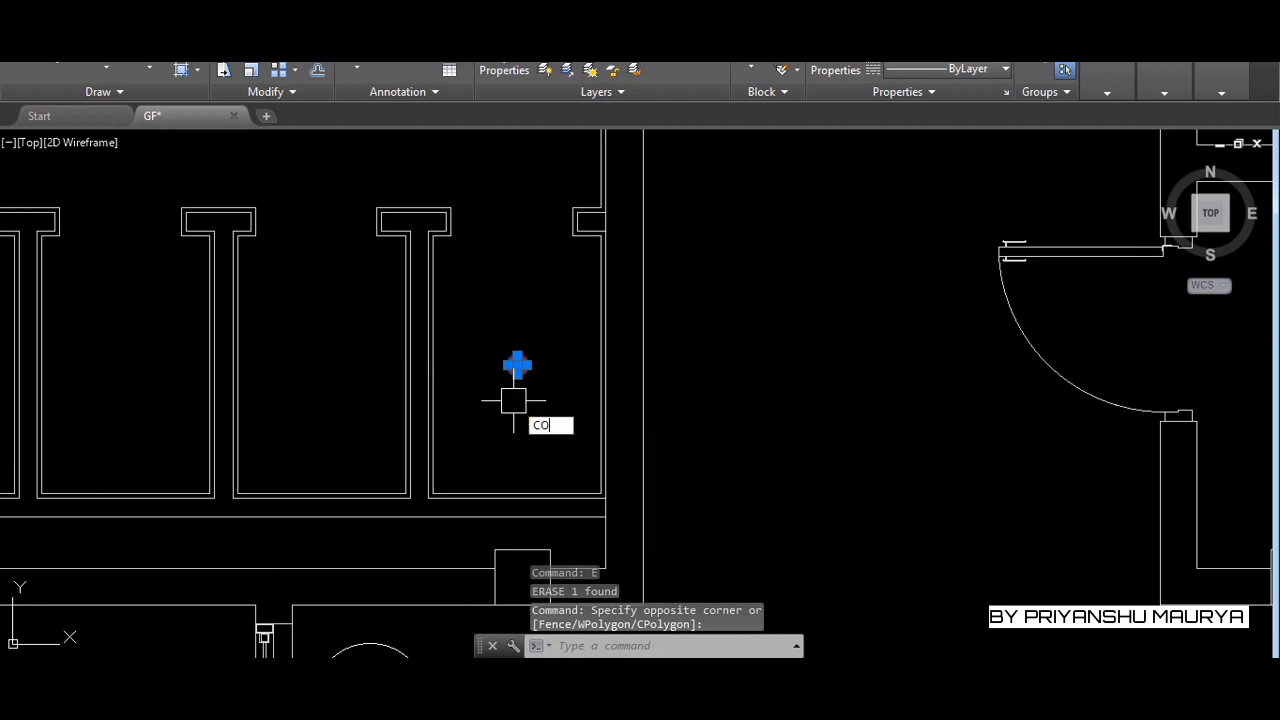
pyautogui.press('Return')
pyautogui.scroll(2, 600, 490)
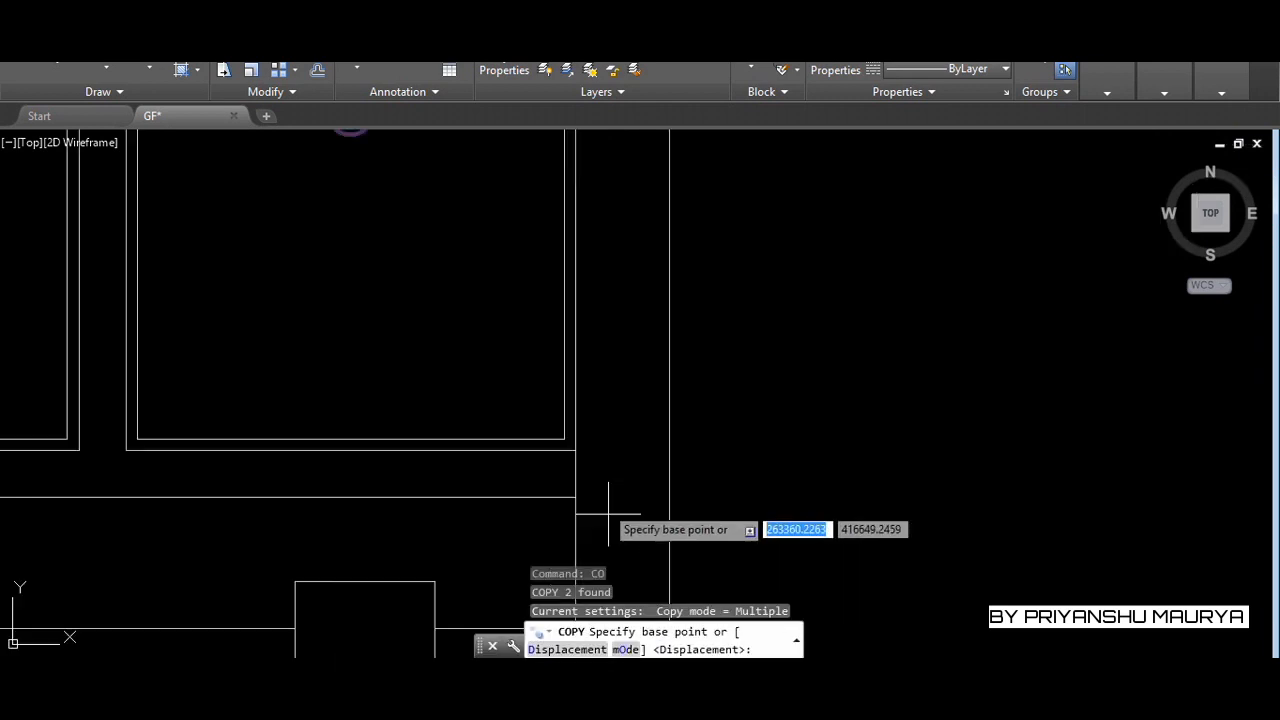
pyautogui.click(566, 438)
pyautogui.scroll(-5, 908, 487)
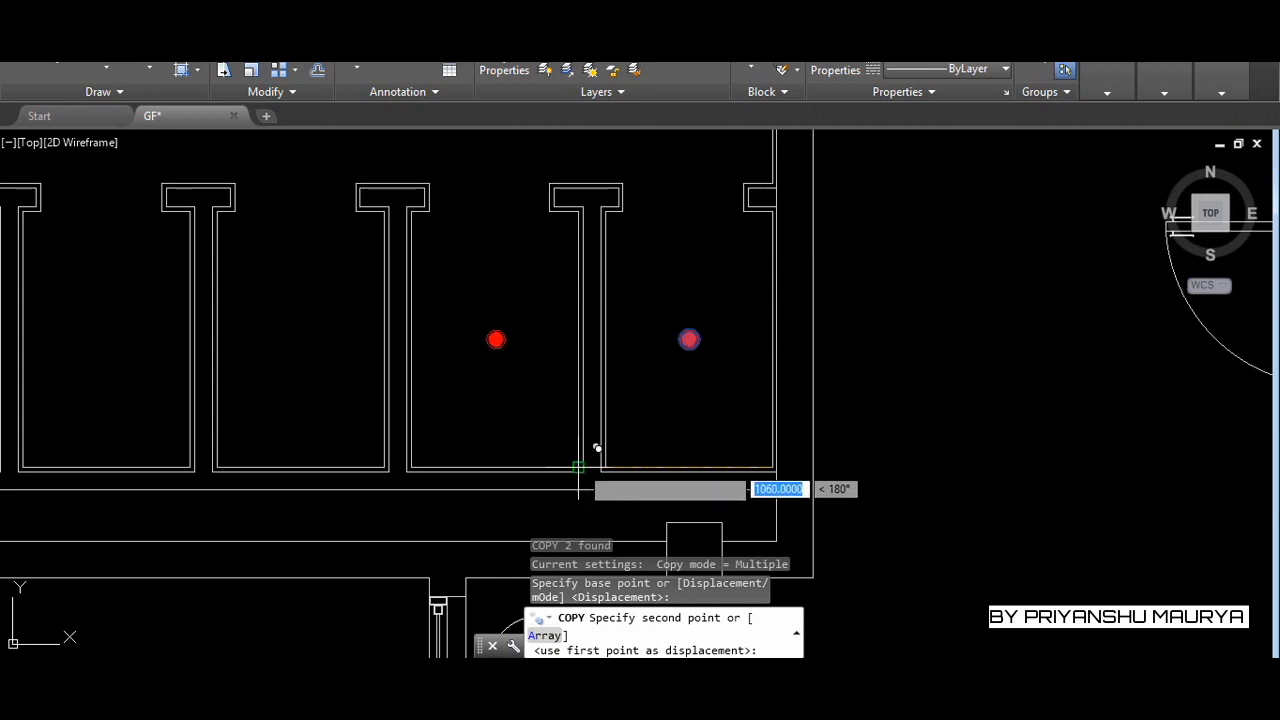
pyautogui.scroll(3, 578, 489)
pyautogui.click(562, 484)
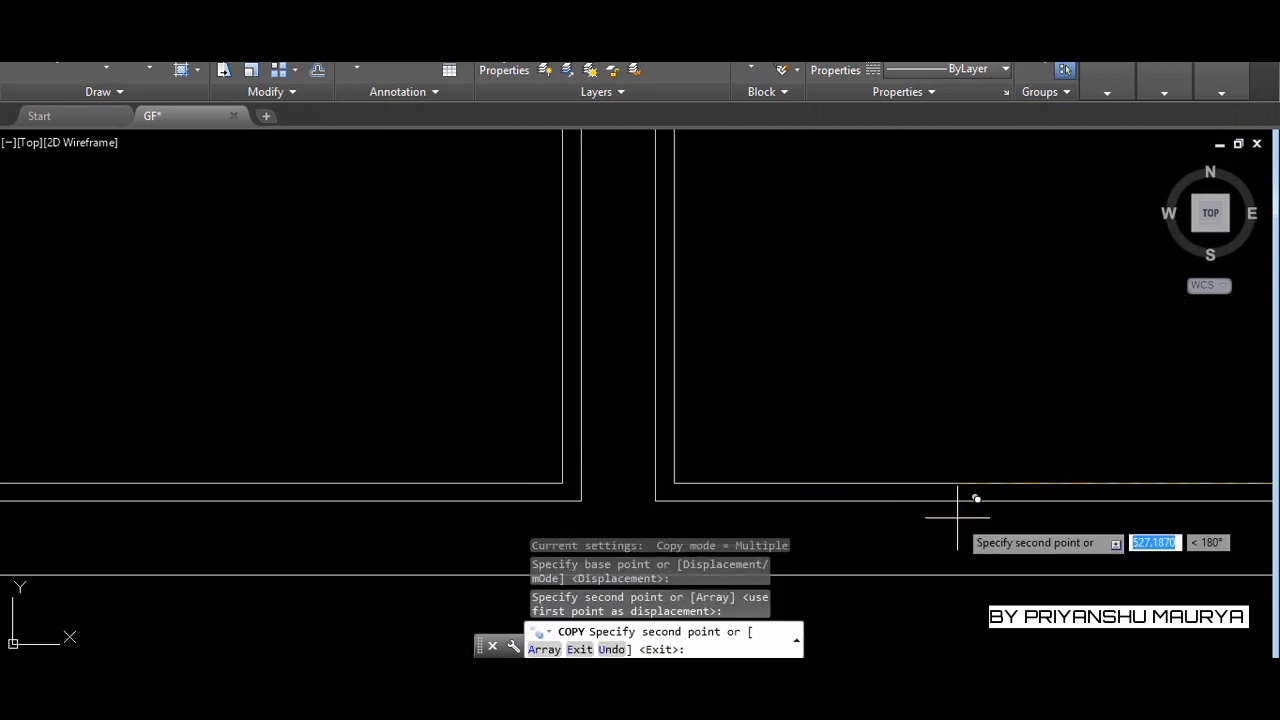
# Copy the disk valve into each remaining narrow cubicle of the row, using the same inner corner, and stop before the wide end cubicle
pyautogui.scroll(-4, 963, 508)
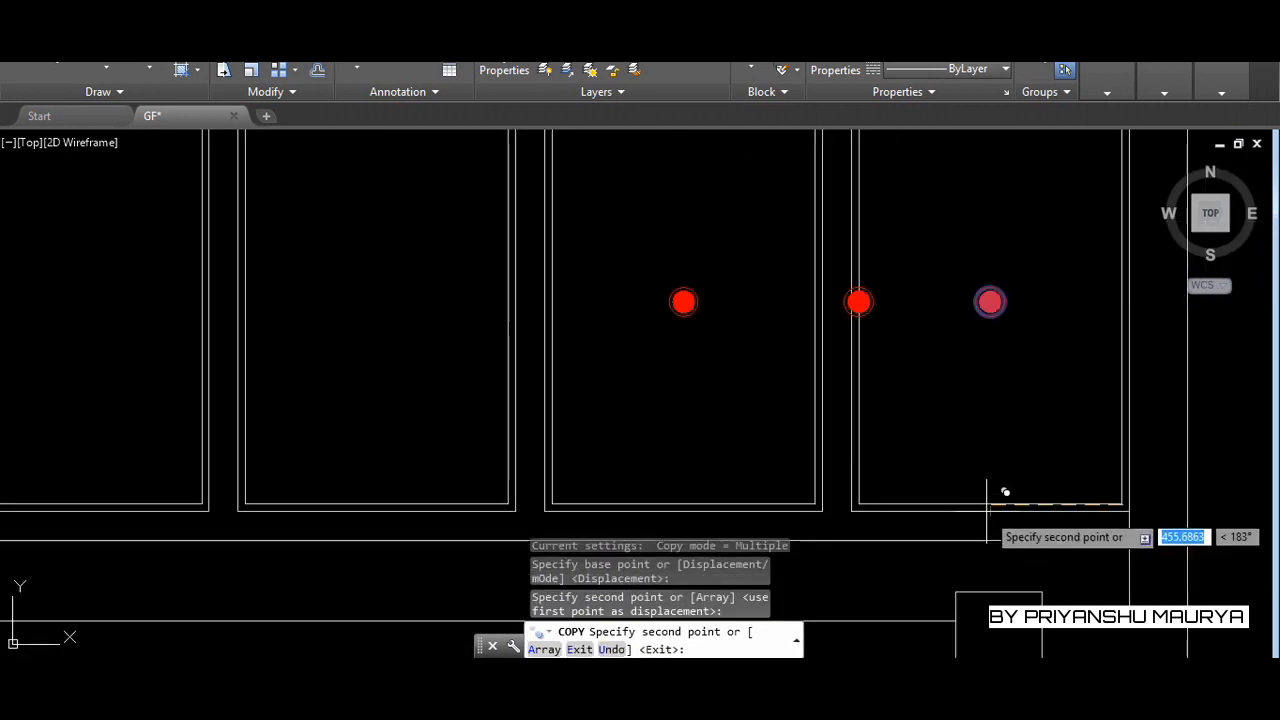
pyautogui.click(526, 484)
pyautogui.scroll(-2, 651, 457)
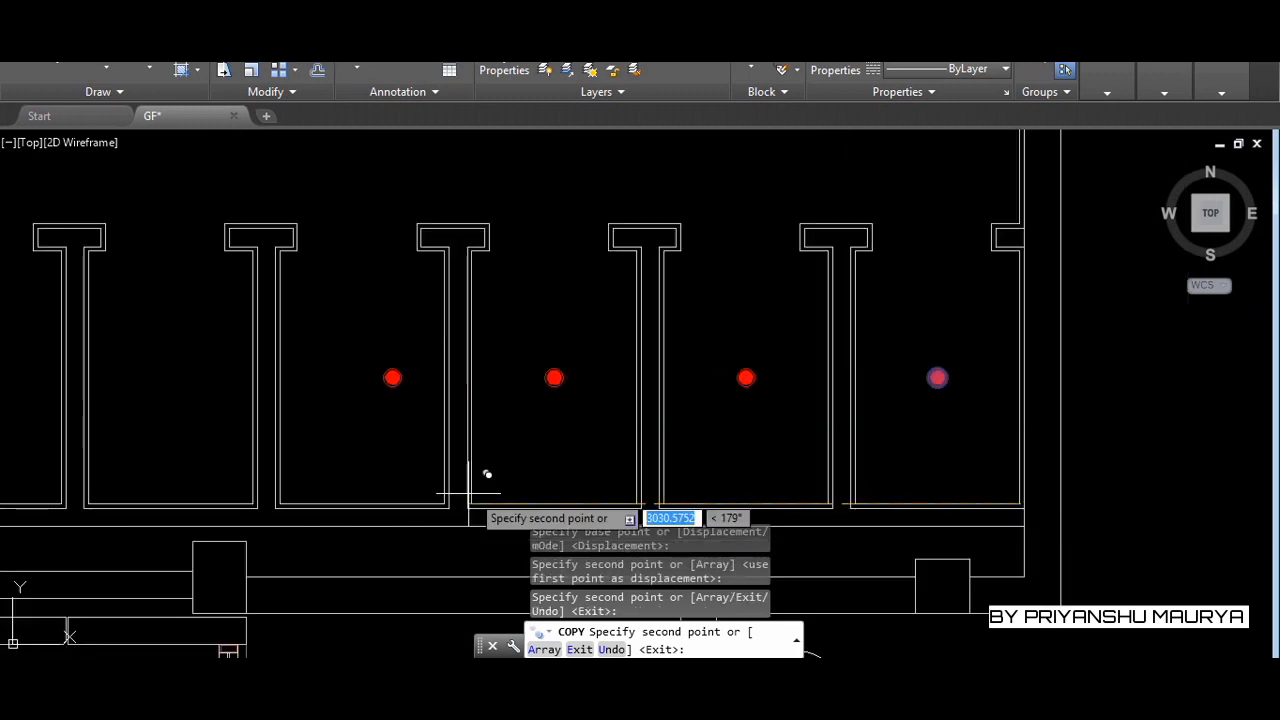
pyautogui.scroll(-2, 823, 490)
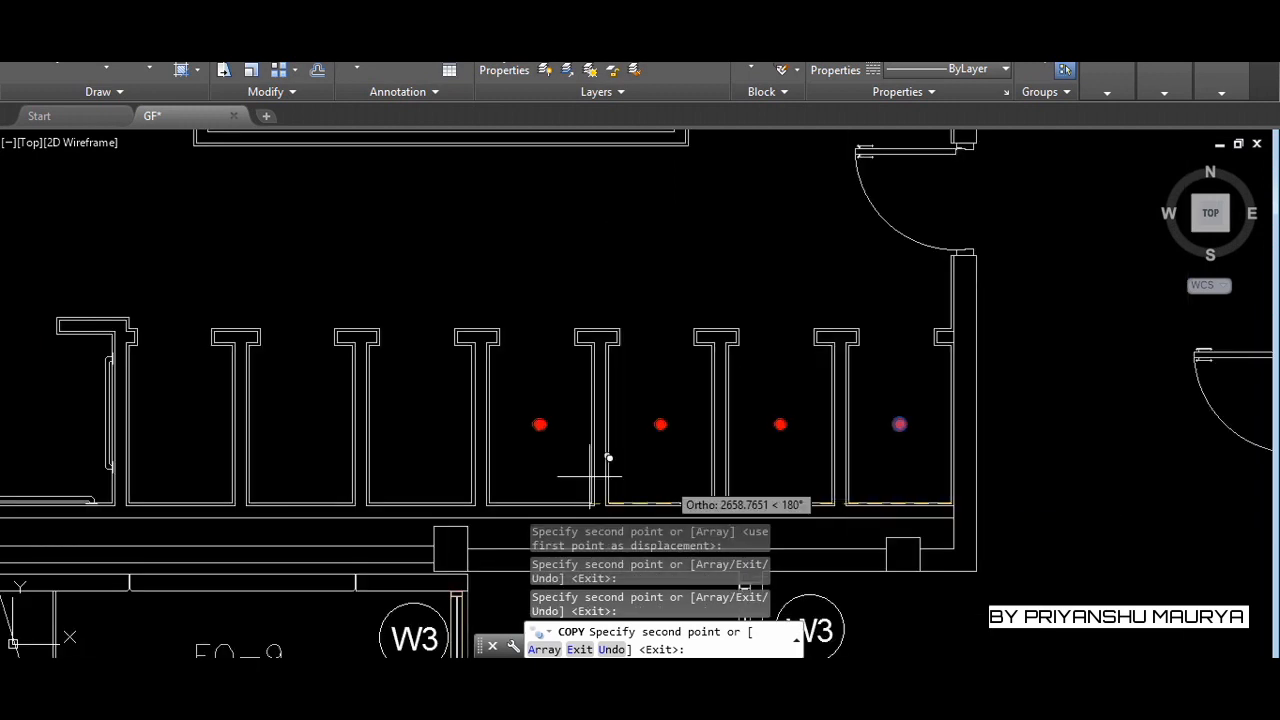
pyautogui.scroll(5, 455, 495)
pyautogui.click(512, 520)
pyautogui.scroll(-4, 917, 477)
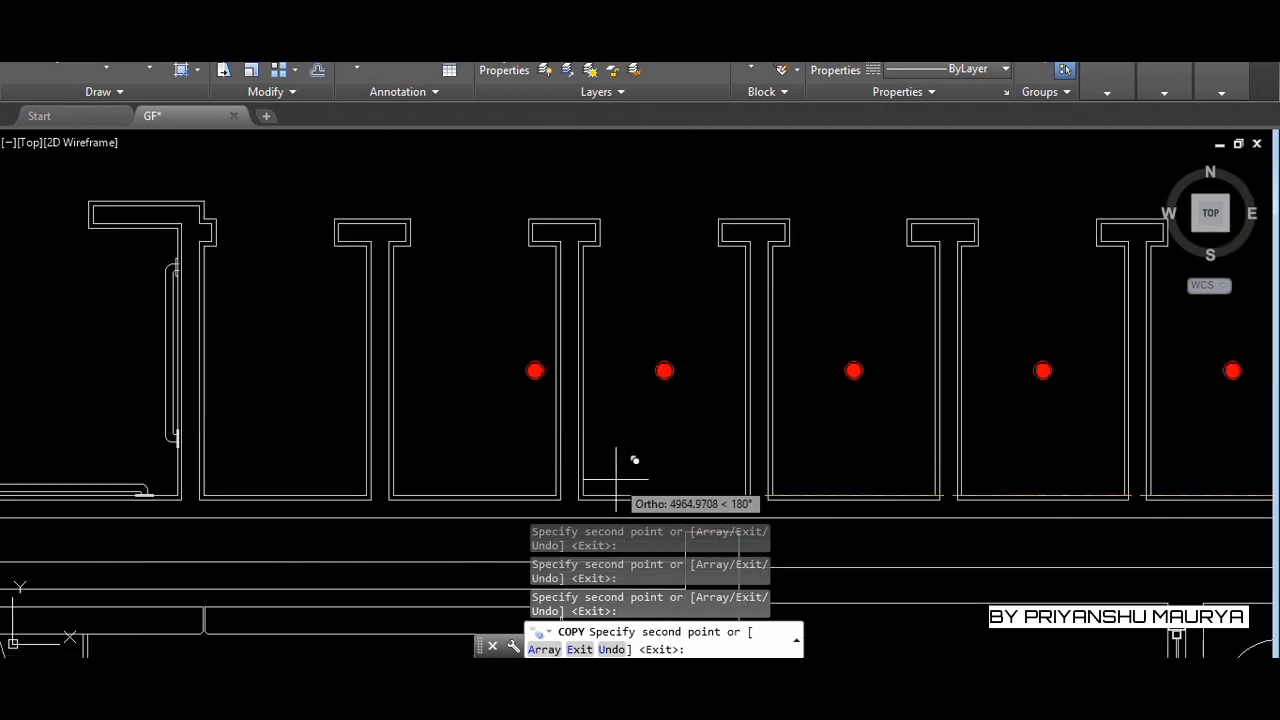
pyautogui.scroll(4, 556, 496)
pyautogui.click(553, 498)
pyautogui.scroll(-4, 811, 467)
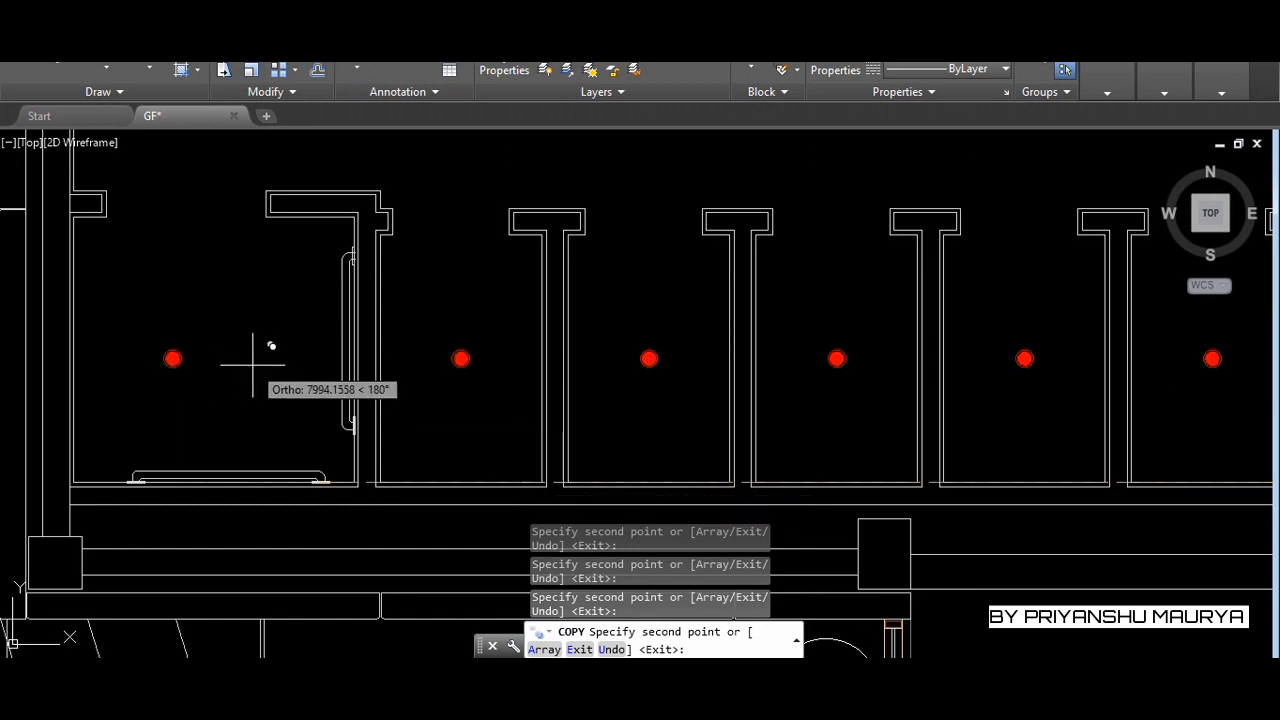
pyautogui.press('Escape')
pyautogui.scroll(-2, 687, 411)
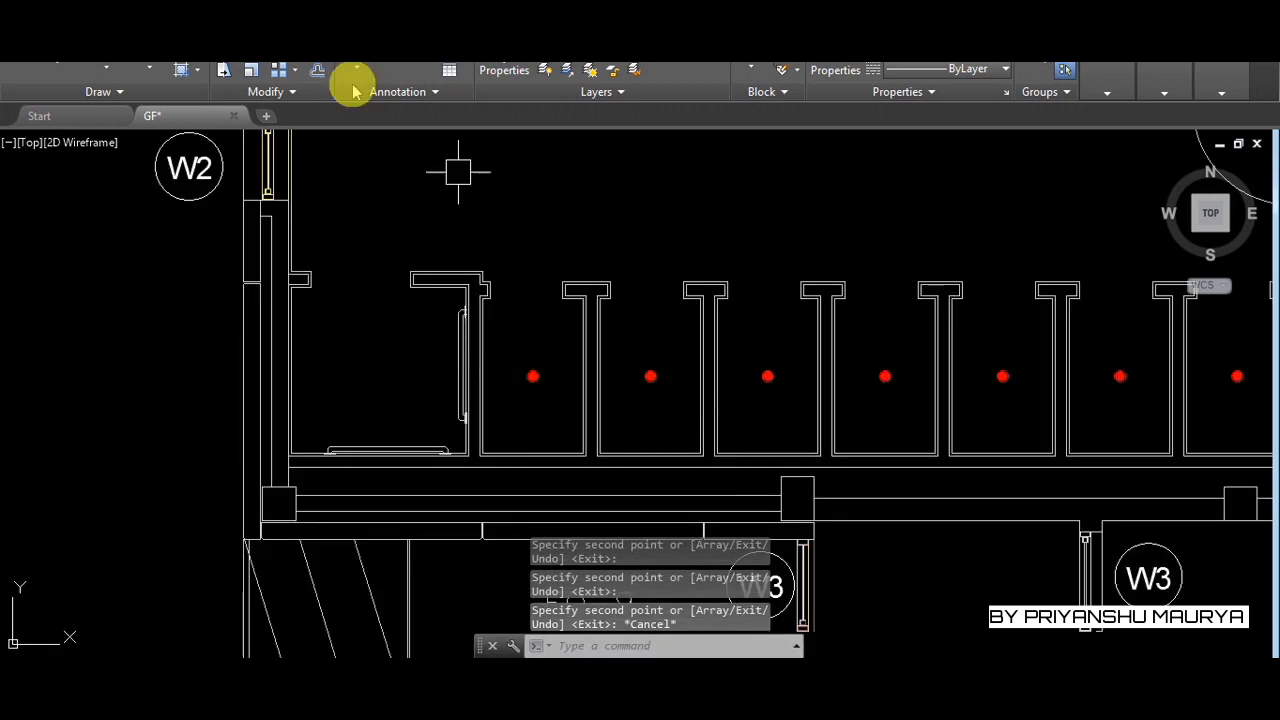
# Draw a vertical helper line in the wide end cubicle from the short wall stub near the window side down to the back wall
pyautogui.click(20, 72)
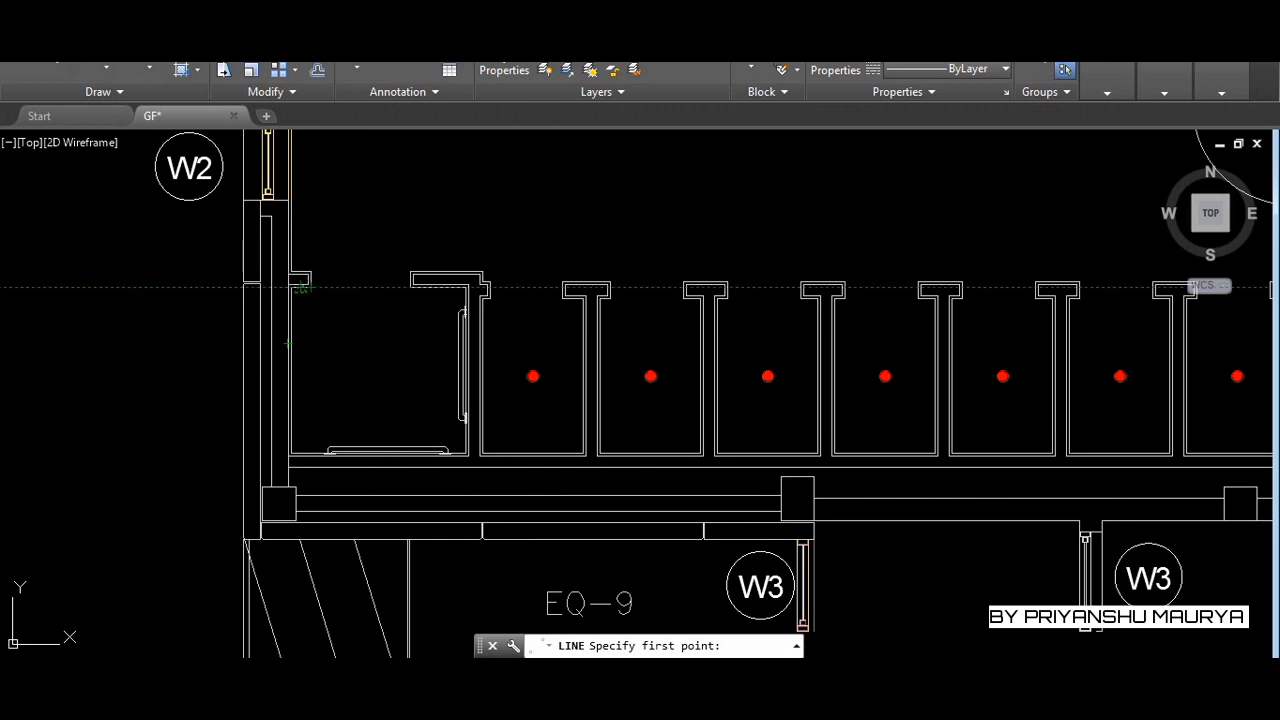
pyautogui.click(290, 288)
pyautogui.scroll(2, 310, 471)
pyautogui.scroll(4, 304, 475)
pyautogui.click(325, 398)
pyautogui.press('Escape')
pyautogui.scroll(-2, 327, 489)
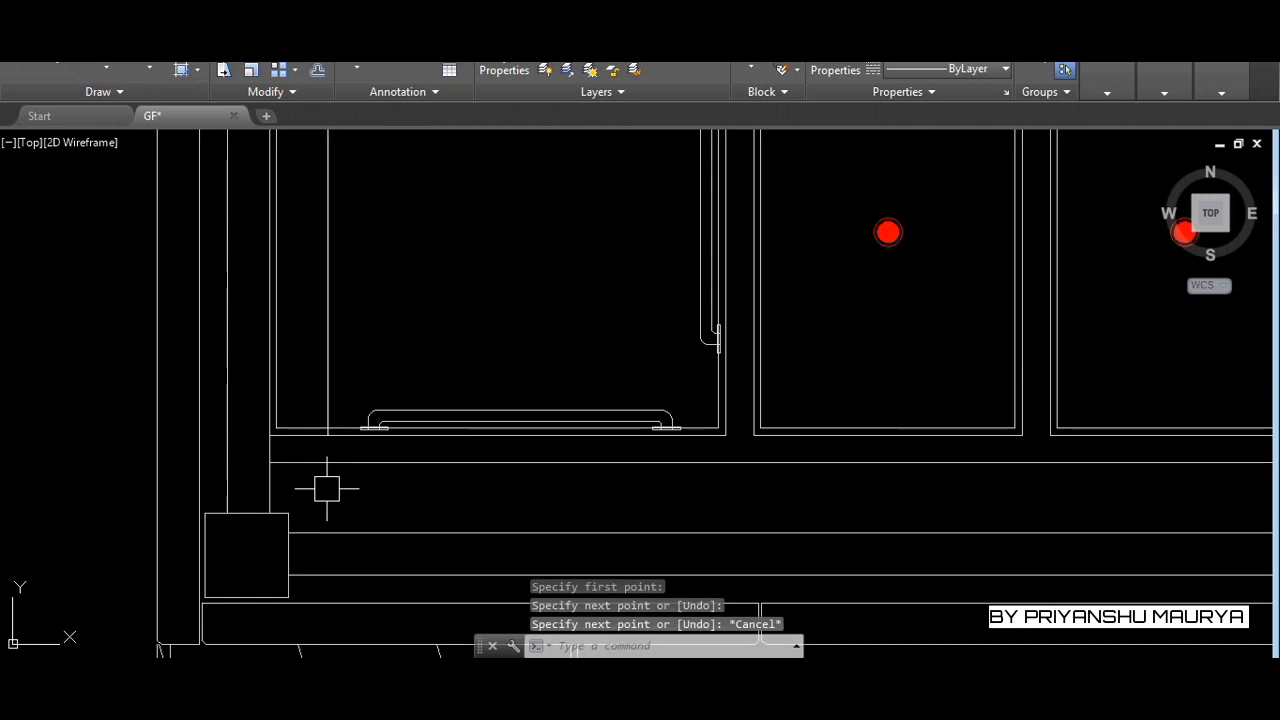
pyautogui.scroll(-2, 327, 489)
# Draw a horizontal helper line about 1609 long from the vertical line's midpoint across the wide cubicle to the partition wall
pyautogui.press('space')
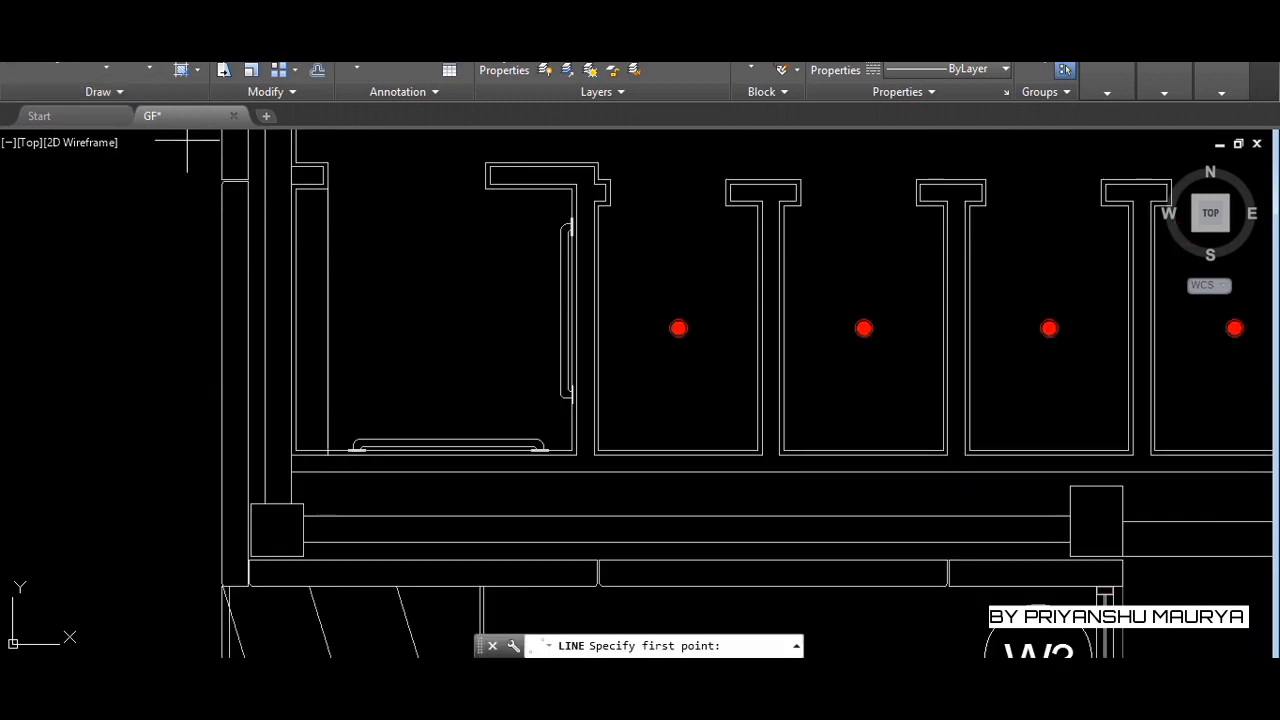
pyautogui.click(328, 322)
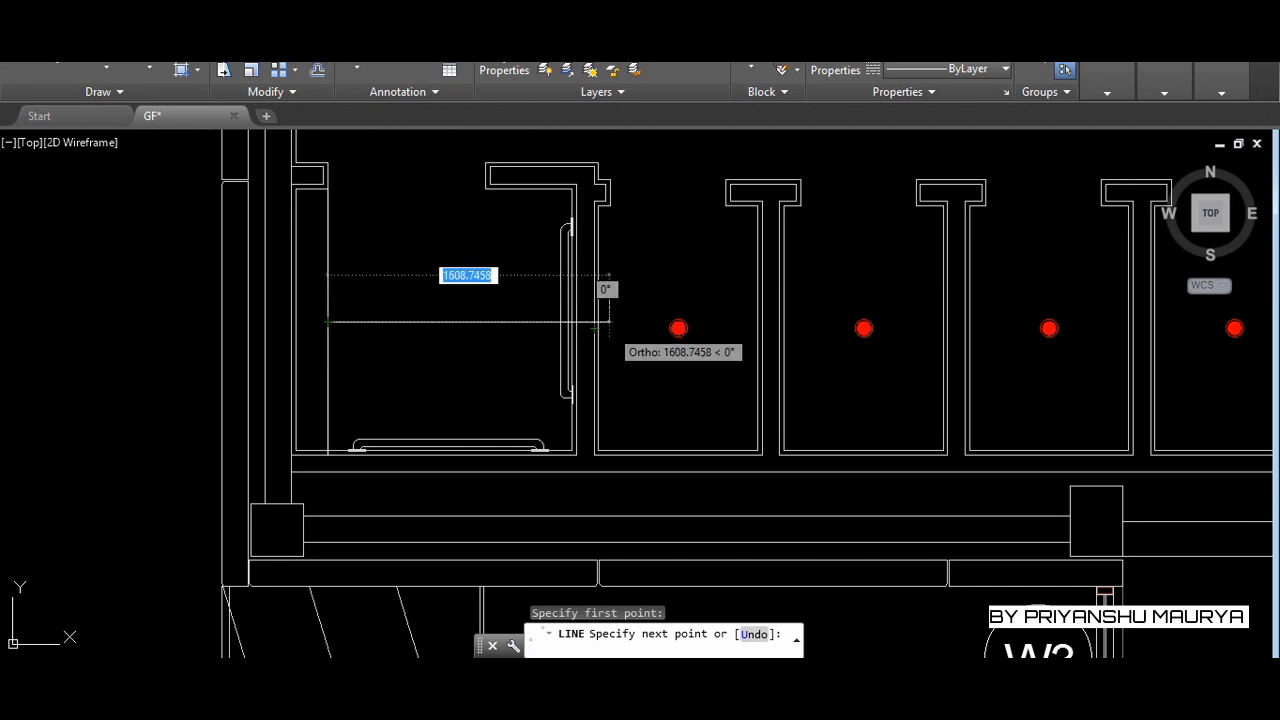
pyautogui.click(607, 324)
pyautogui.press('Escape')
# Stretch the window-side end of the horizontal helper line to the inner face of the wide cubicle's outer wall
pyautogui.click(383, 322)
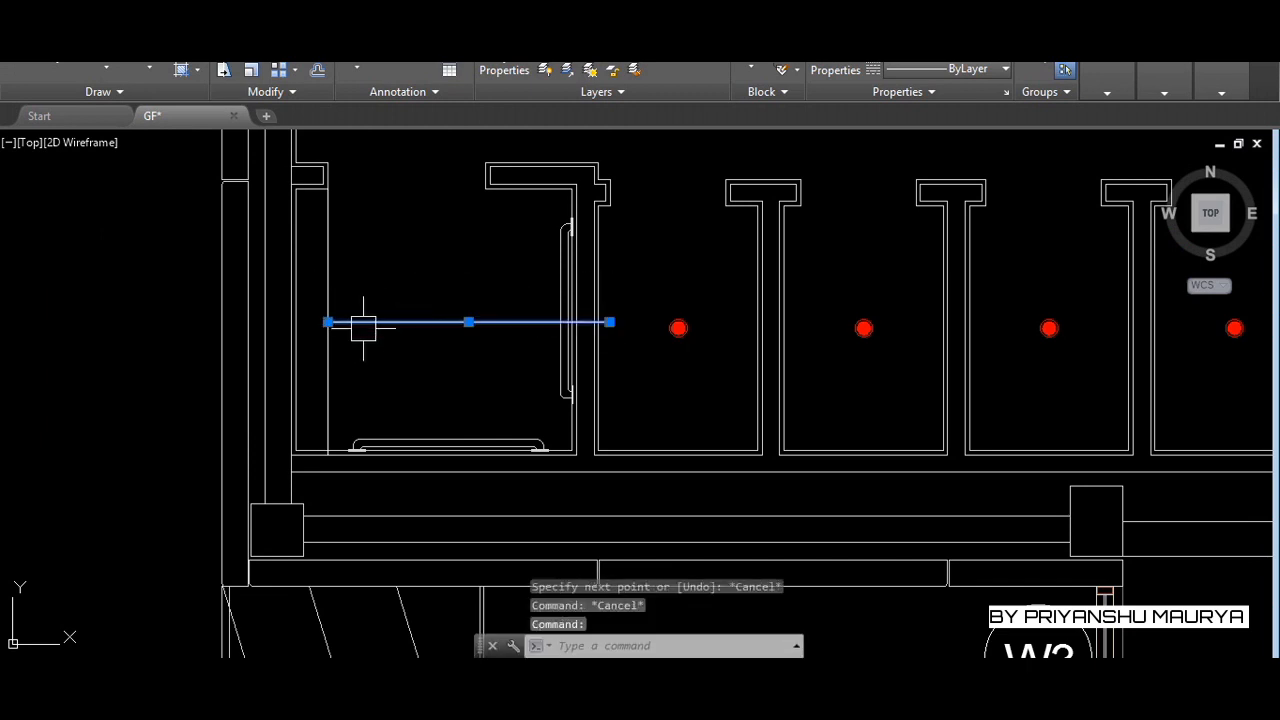
pyautogui.scroll(8, 325, 320)
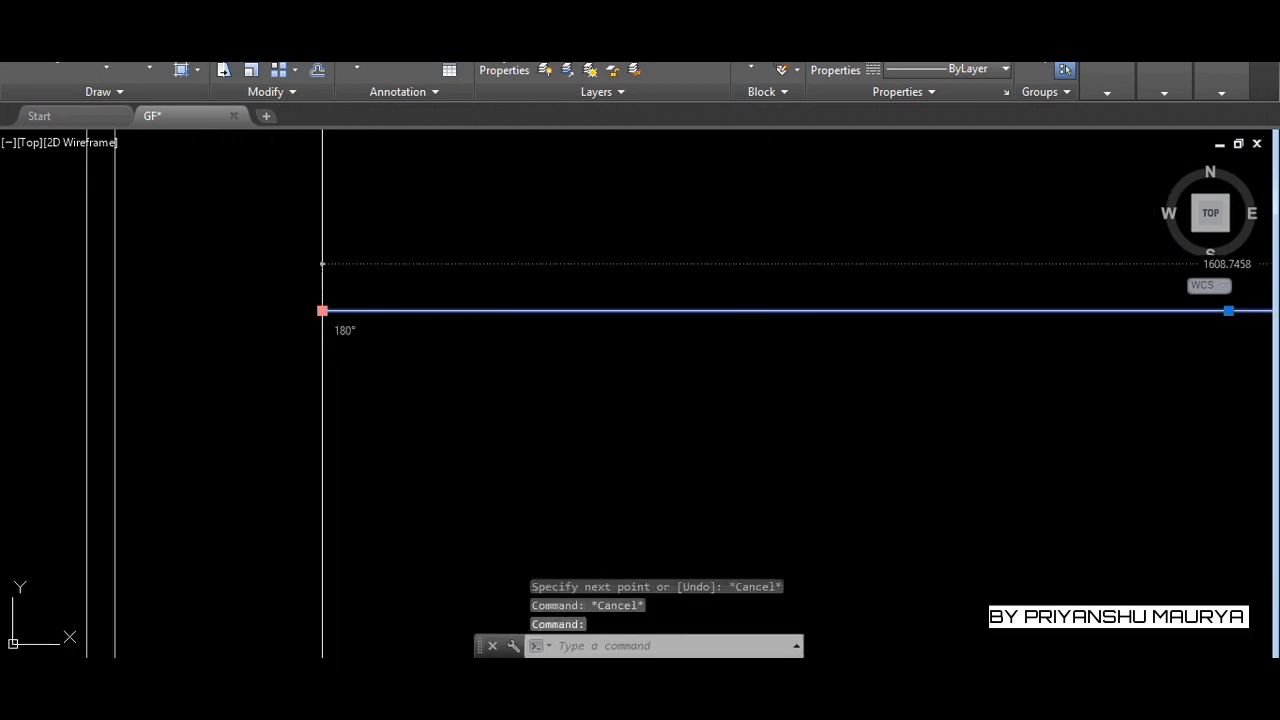
pyautogui.click(322, 311)
pyautogui.click(132, 316)
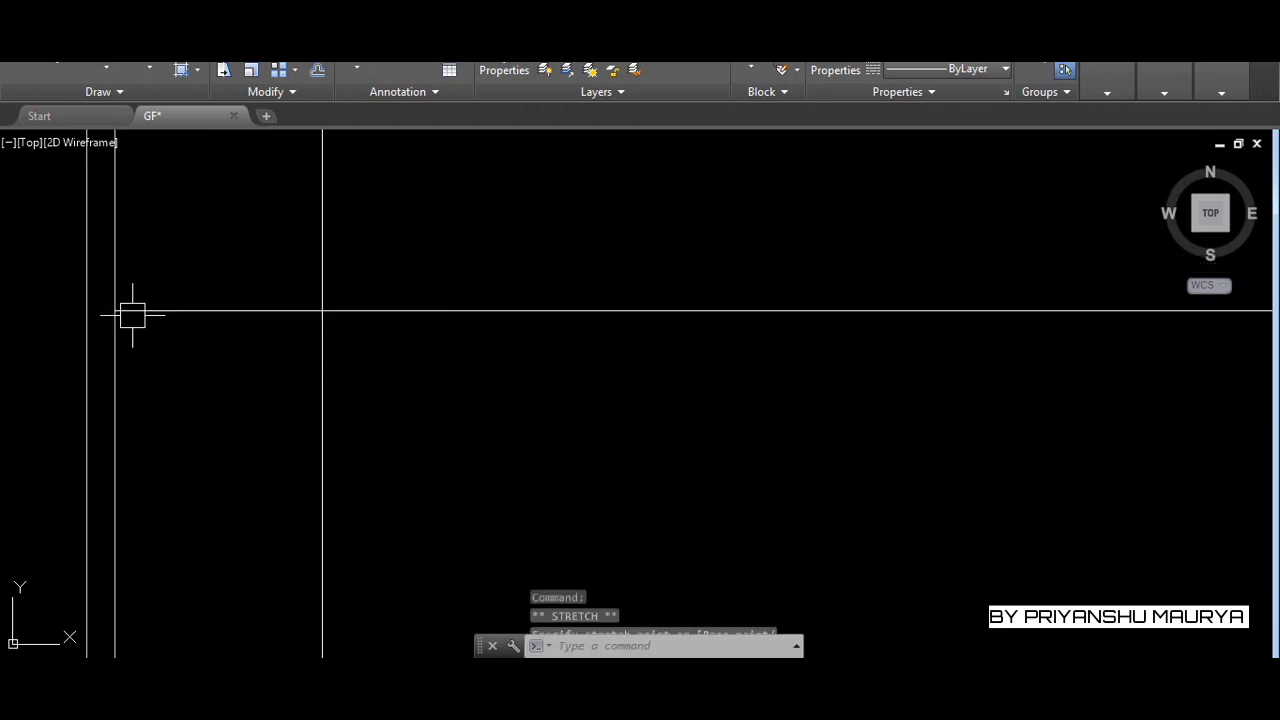
pyautogui.press('Escape')
pyautogui.press('Escape')
# Erase the vertical helper line in the wide end cubicle
pyautogui.click(320, 425)
pyautogui.scroll(-5, 305, 450)
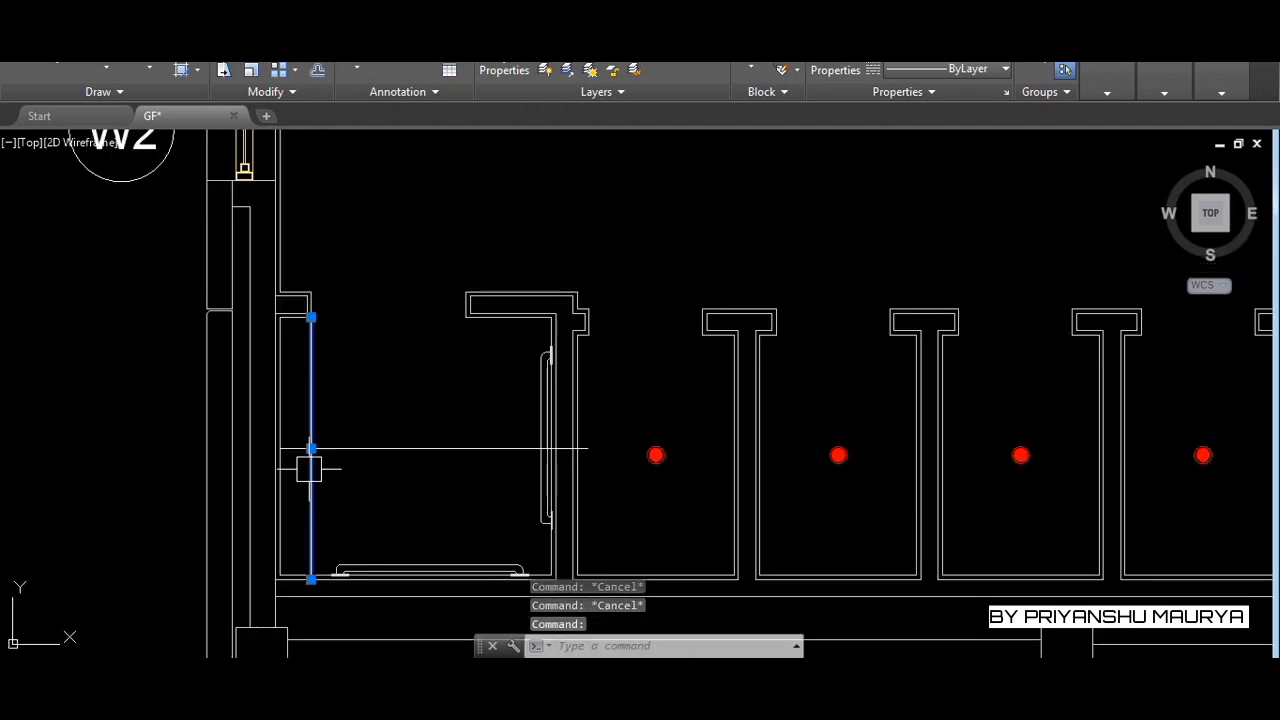
pyautogui.write('e')
pyautogui.press('Return')
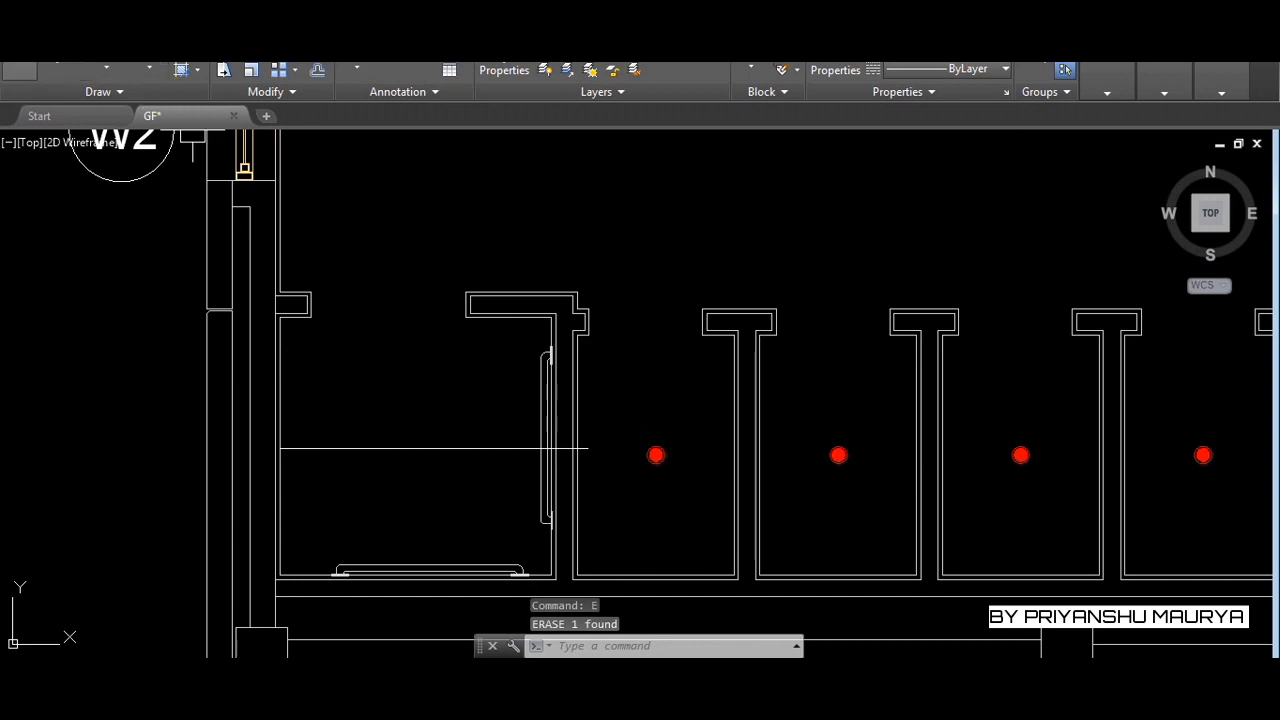
pyautogui.write('l')
pyautogui.press('Return')
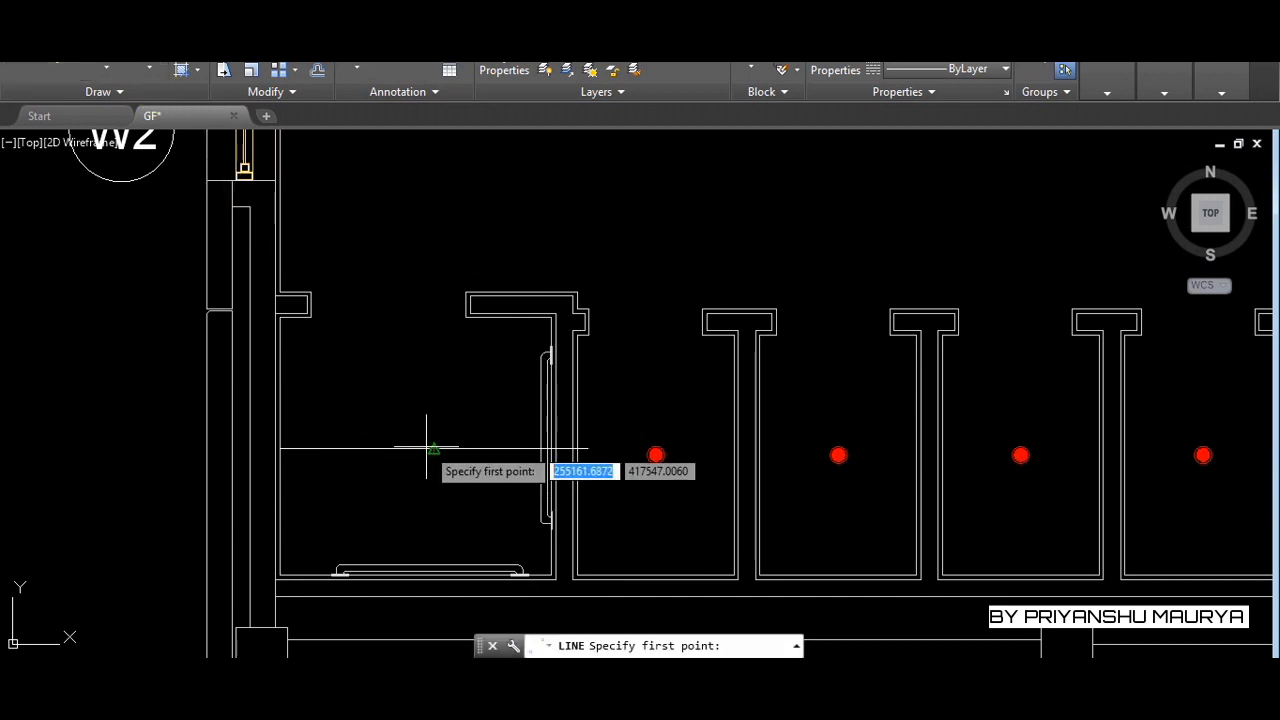
pyautogui.press('Escape')
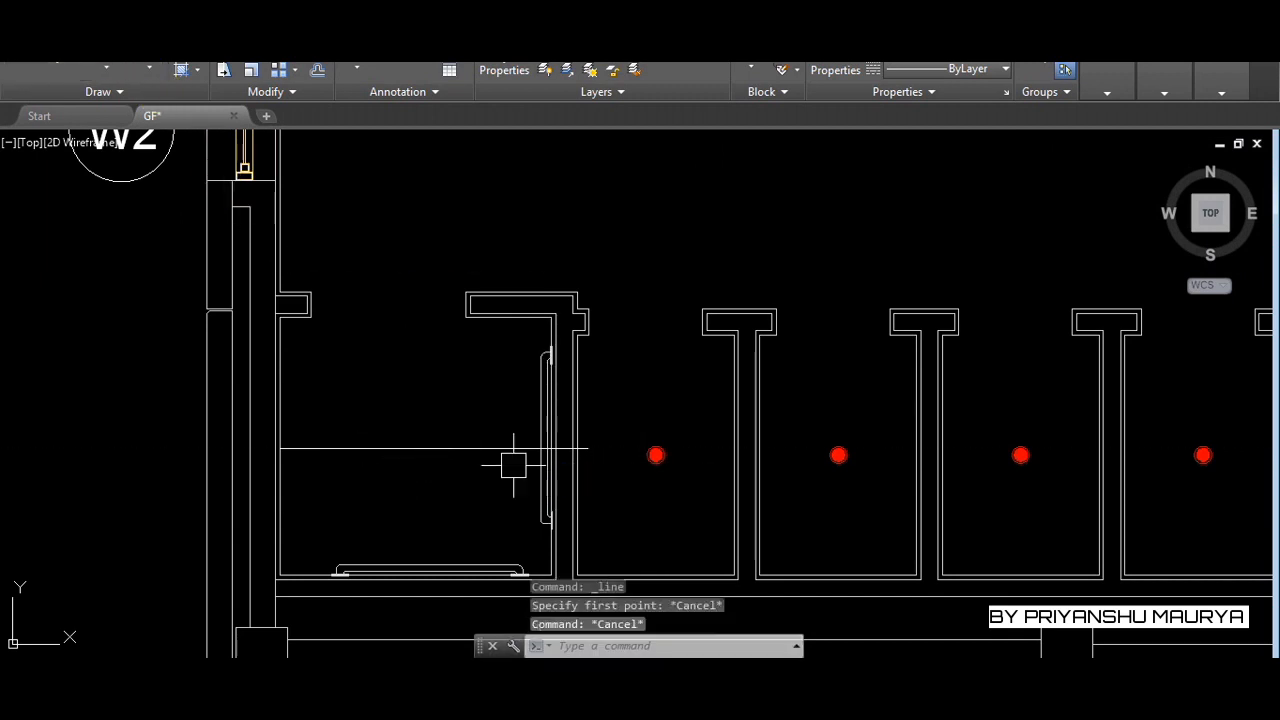
# Copy the neighbouring cubicle's disk valve by its center onto the midpoint of the helper line in the wide cubicle, with Ortho off
pyautogui.click(683, 507)
pyautogui.click(614, 380)
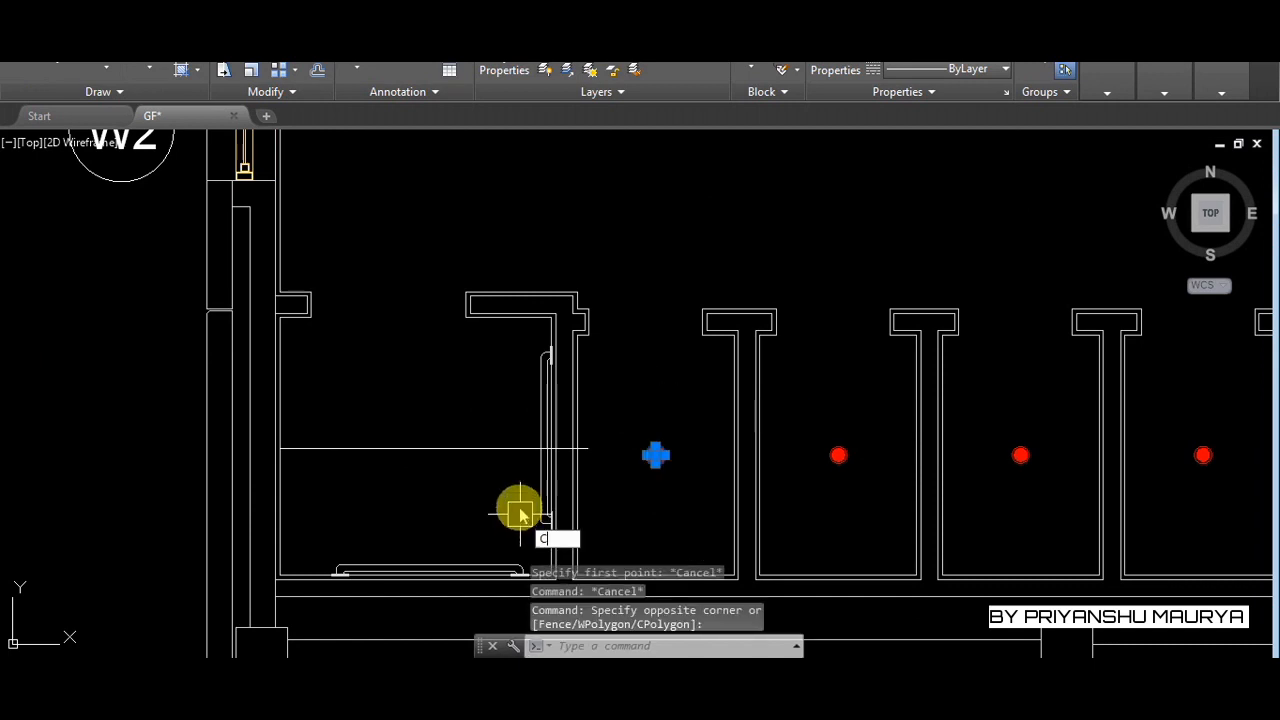
pyautogui.write('O')
pyautogui.press('Return')
pyautogui.scroll(10, 652, 455)
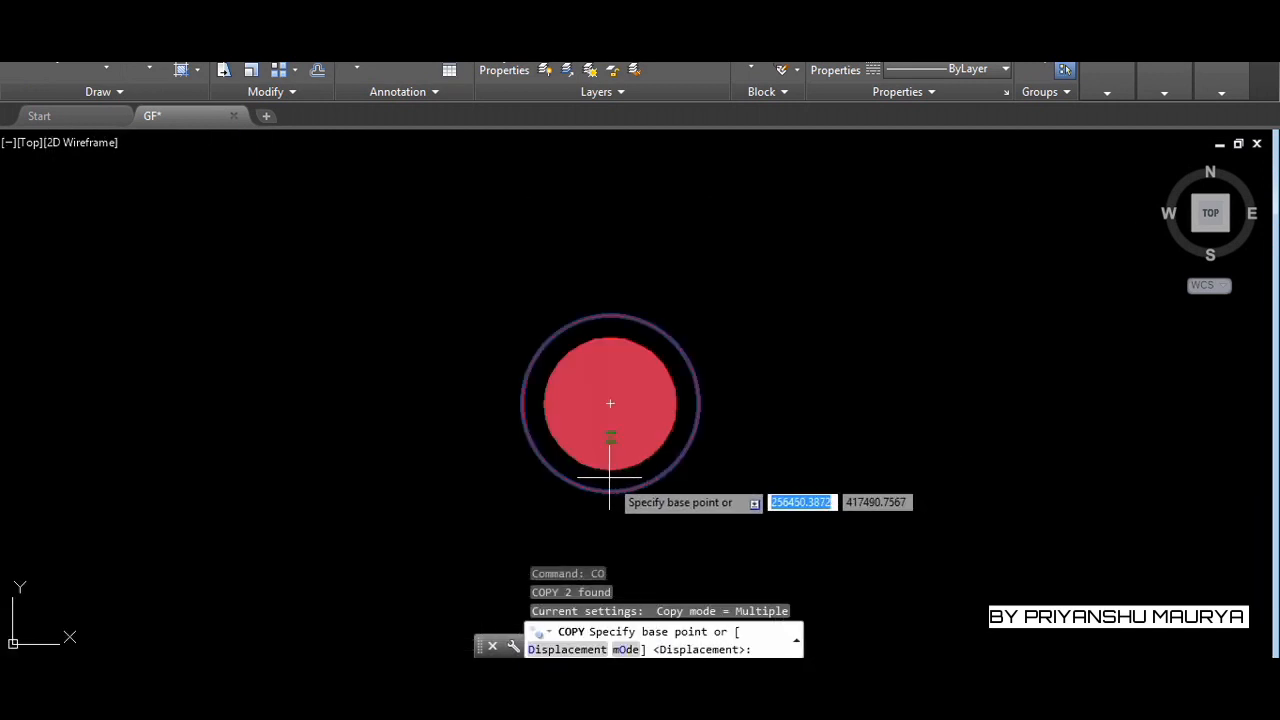
pyautogui.click(610, 404)
pyautogui.scroll(-5, 380, 428)
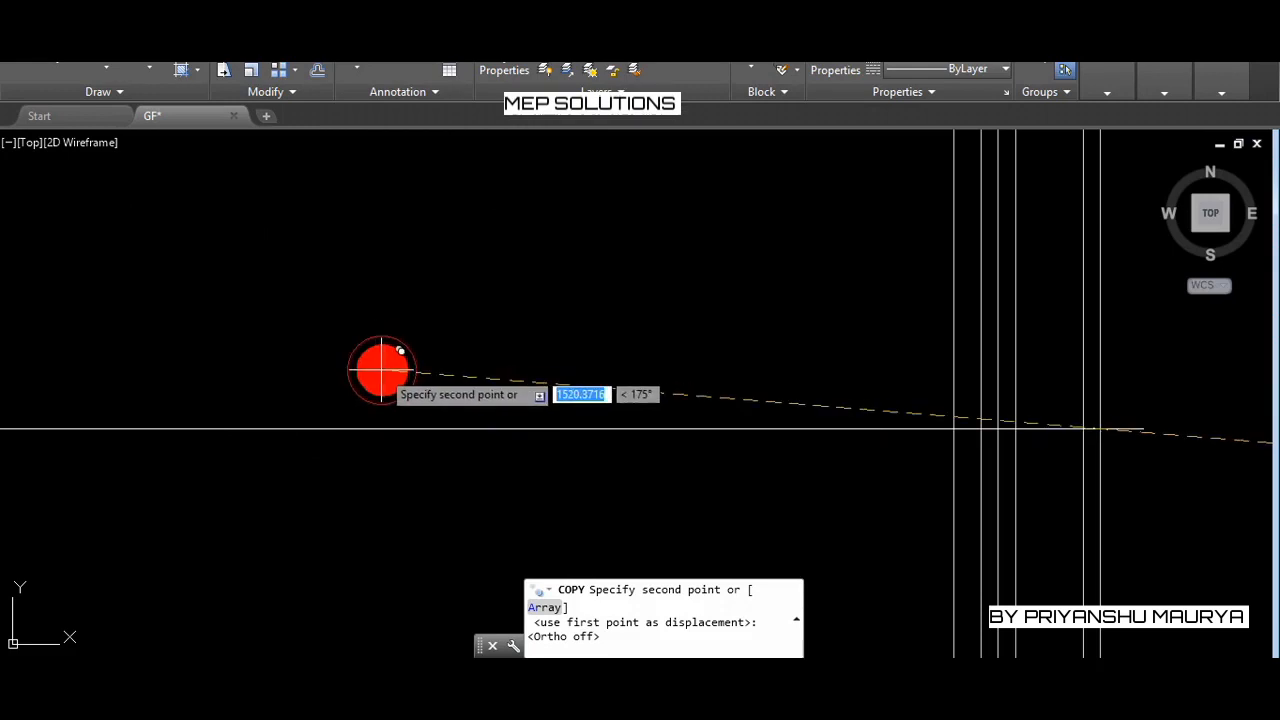
pyautogui.scroll(5, 743, 357)
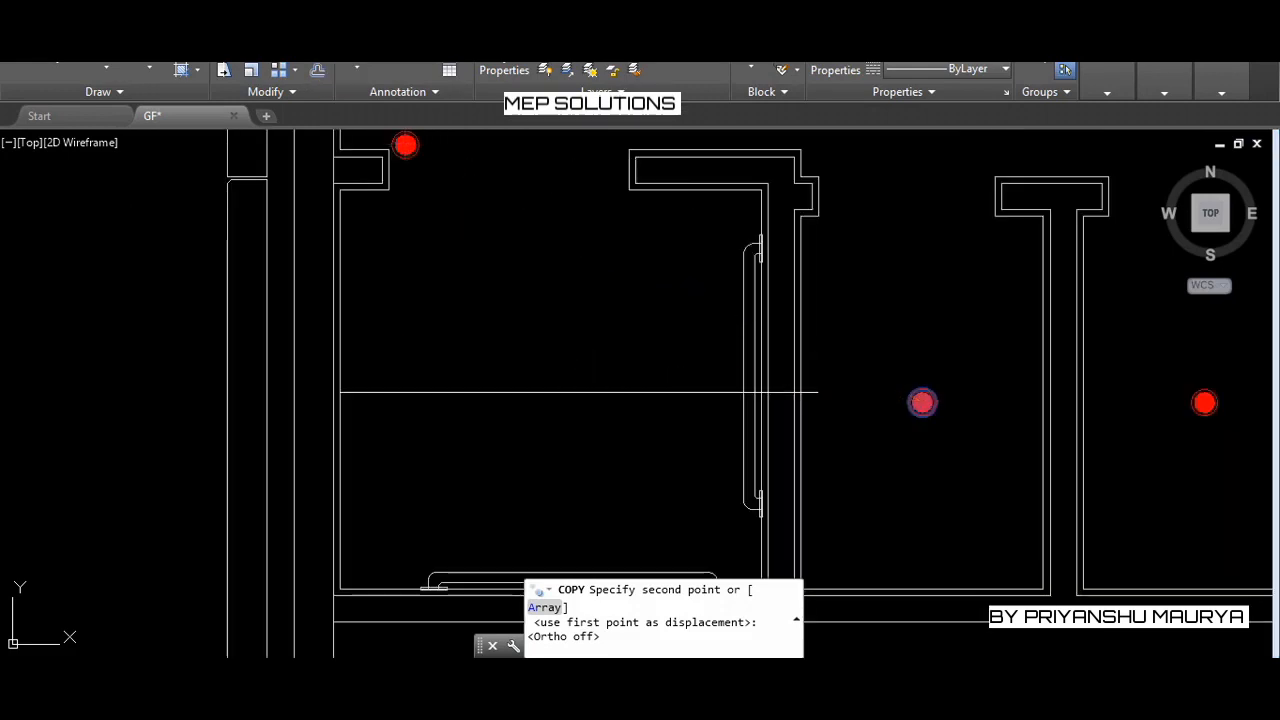
pyautogui.click(372, 135)
pyautogui.click(566, 392)
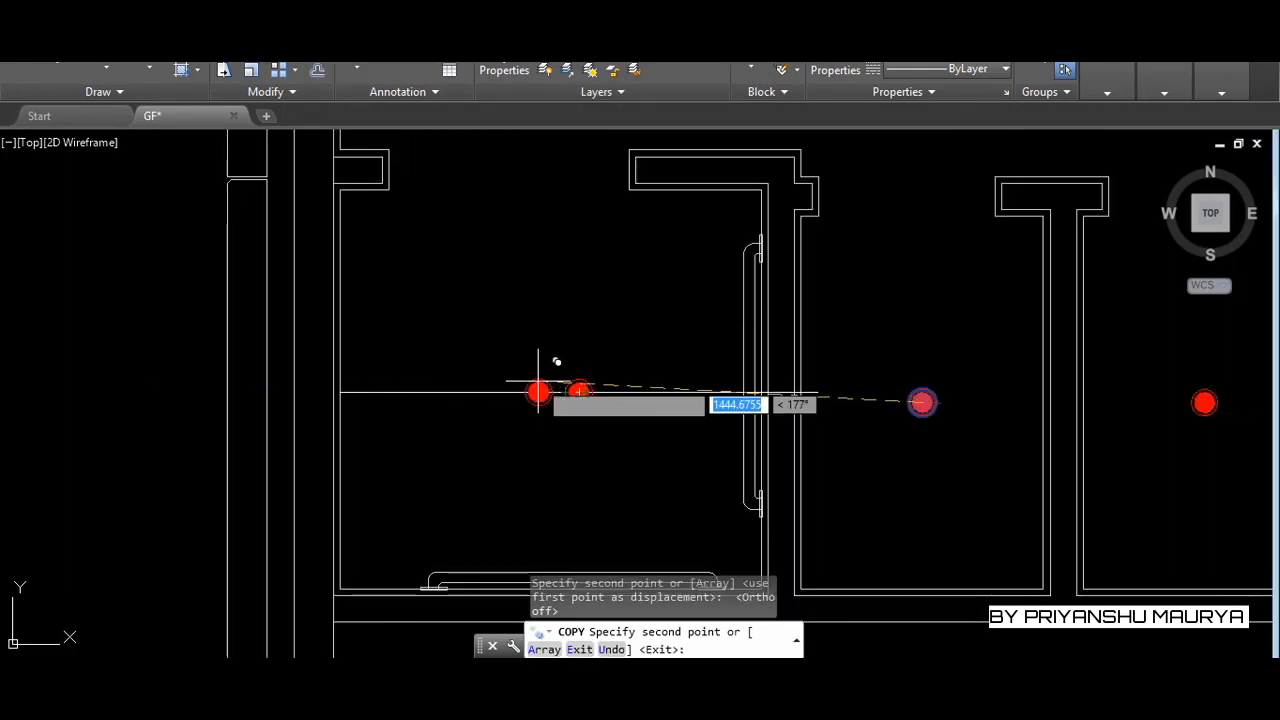
pyautogui.press('Escape')
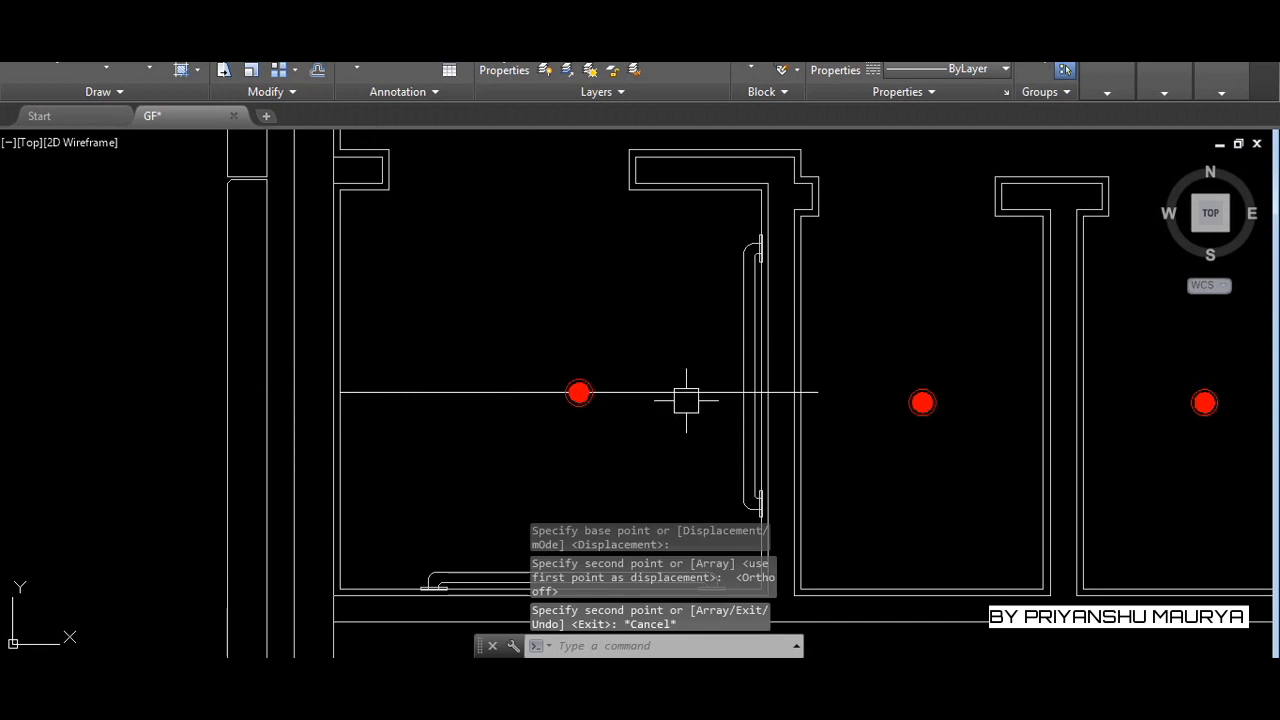
# Erase the horizontal helper line running through the disk valve in the wide cubicle
pyautogui.click(665, 397)
pyautogui.write('E')
pyautogui.press('Return')
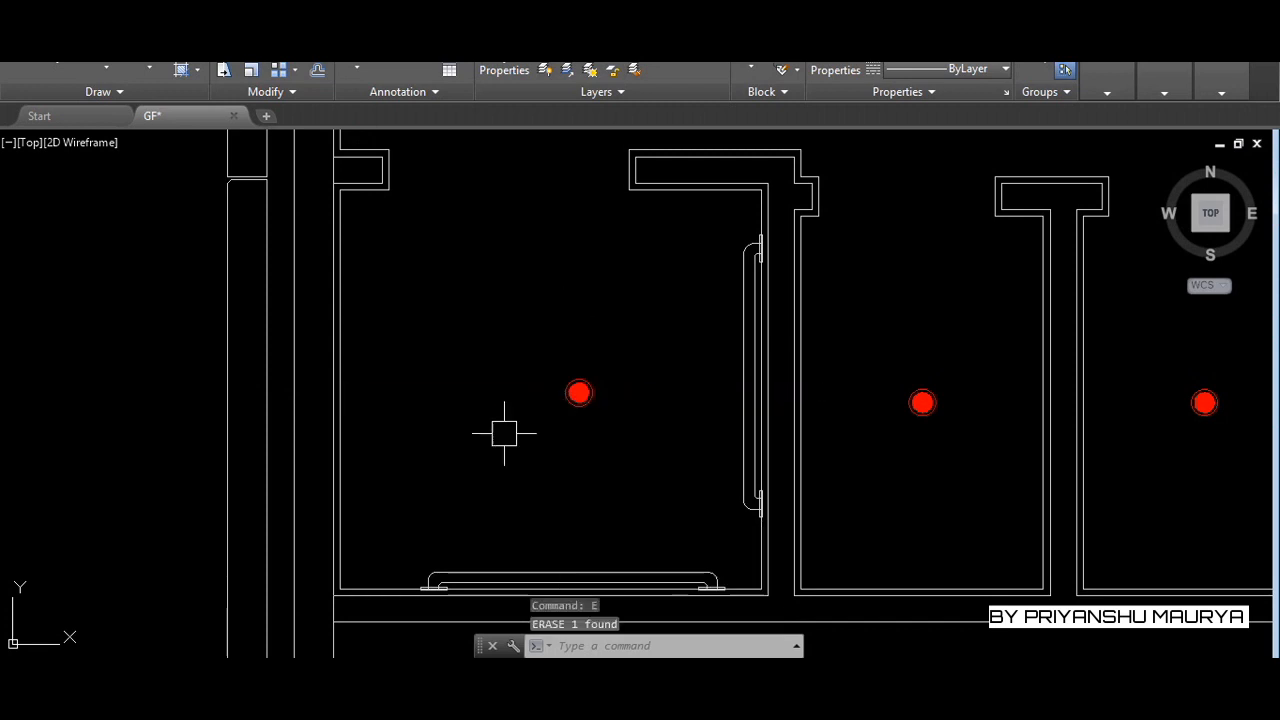
# Draw a vertical helper line along the passage area's window W2 wall, from the upper corner to the cubicle stub, and select it
pyautogui.scroll(-3, 503, 431)
pyautogui.scroll(-3, 838, 601)
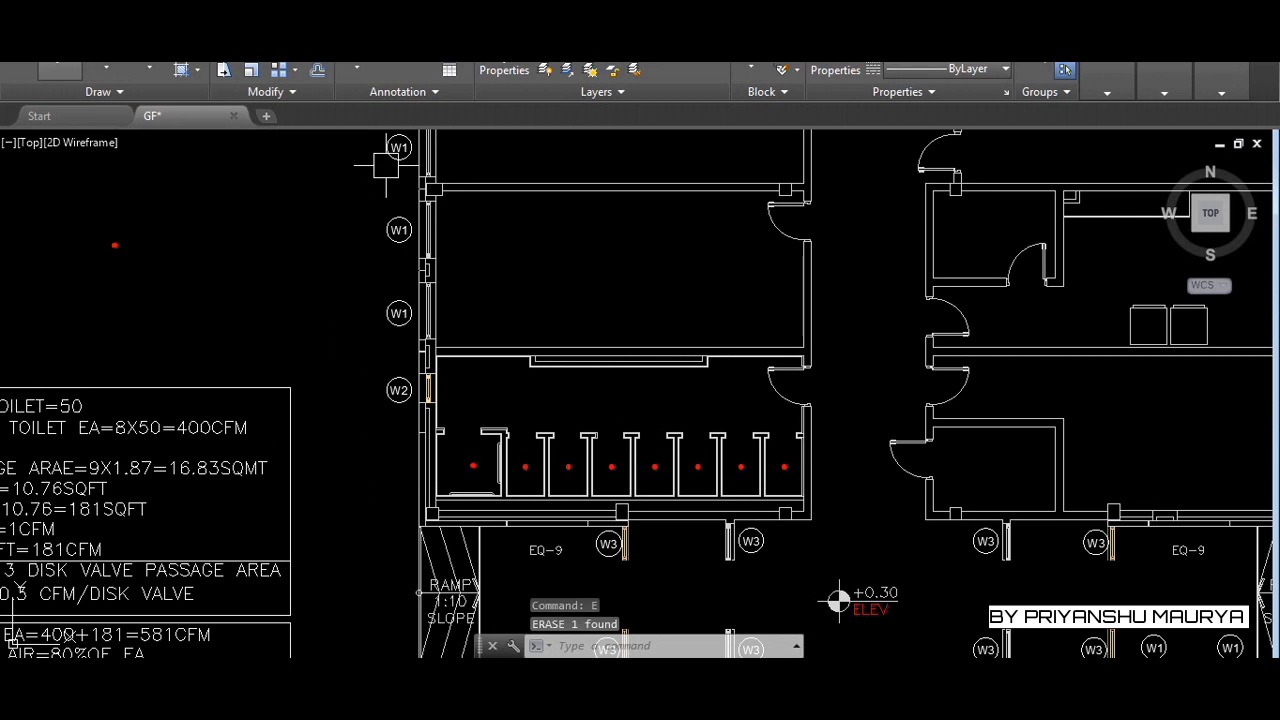
pyautogui.click(19, 68)
pyautogui.scroll(4, 393, 380)
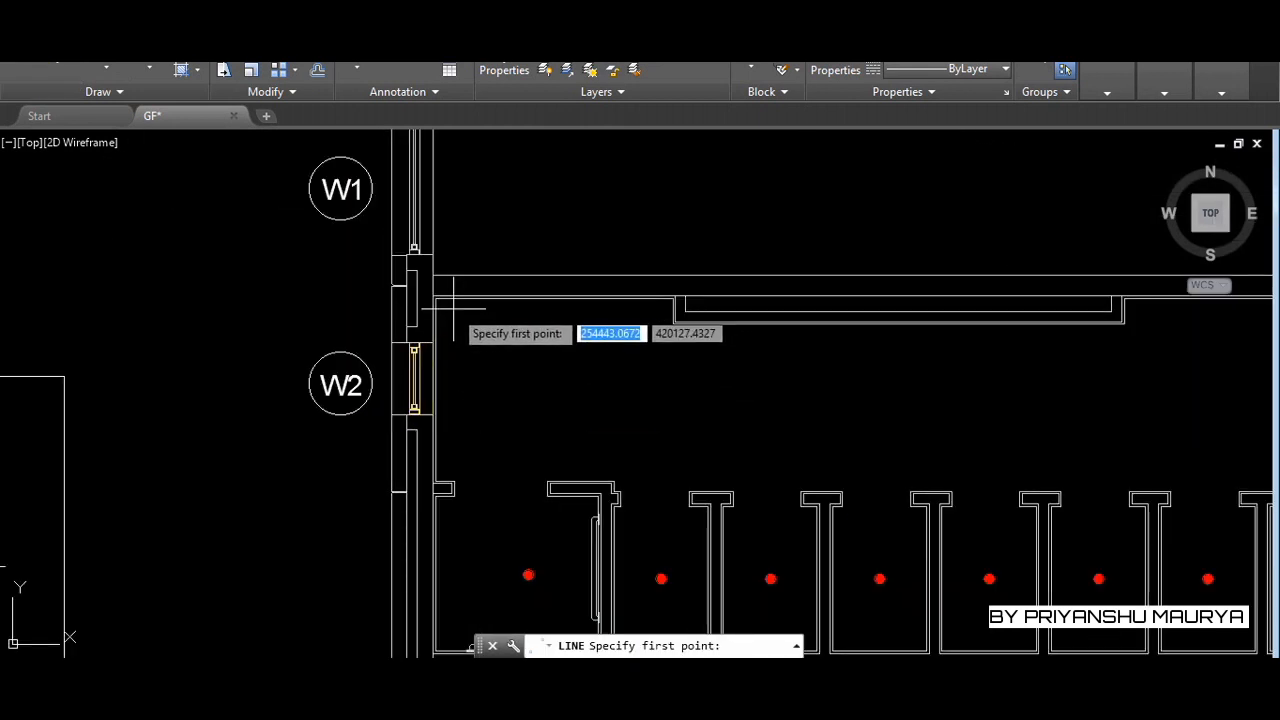
pyautogui.click(435, 298)
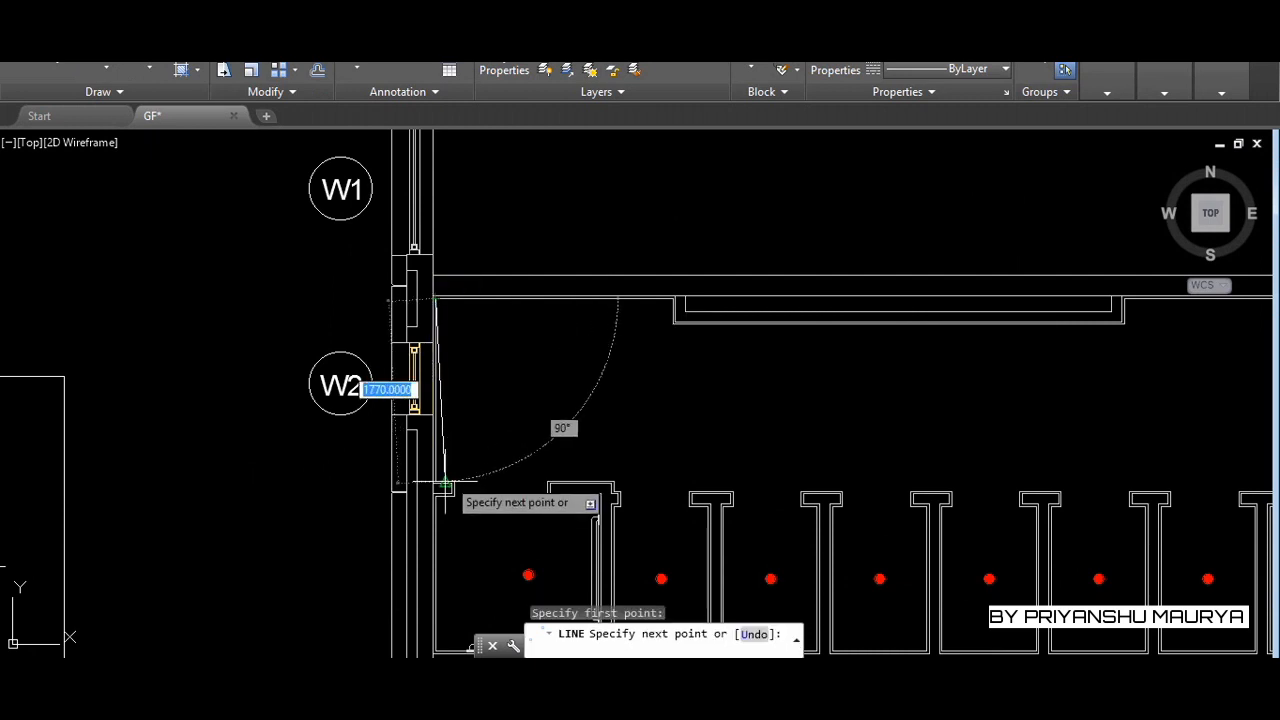
pyautogui.click(435, 482)
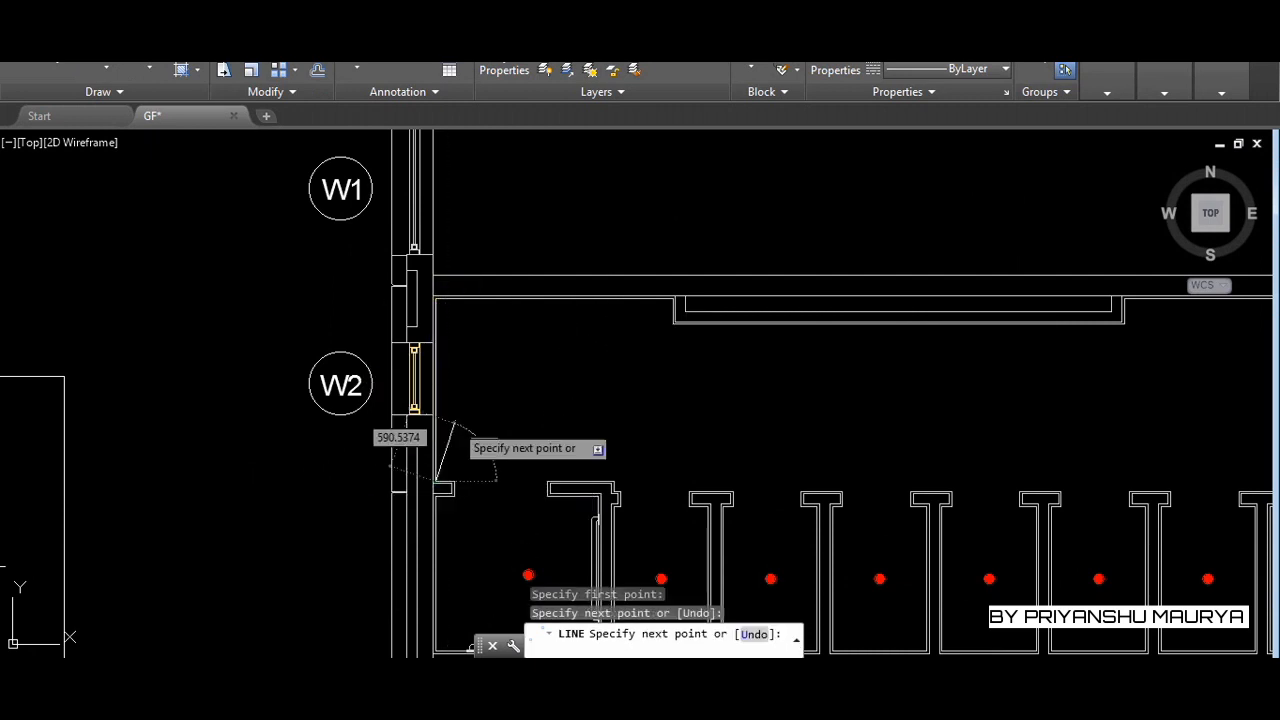
pyautogui.press('Escape')
pyautogui.click(441, 392)
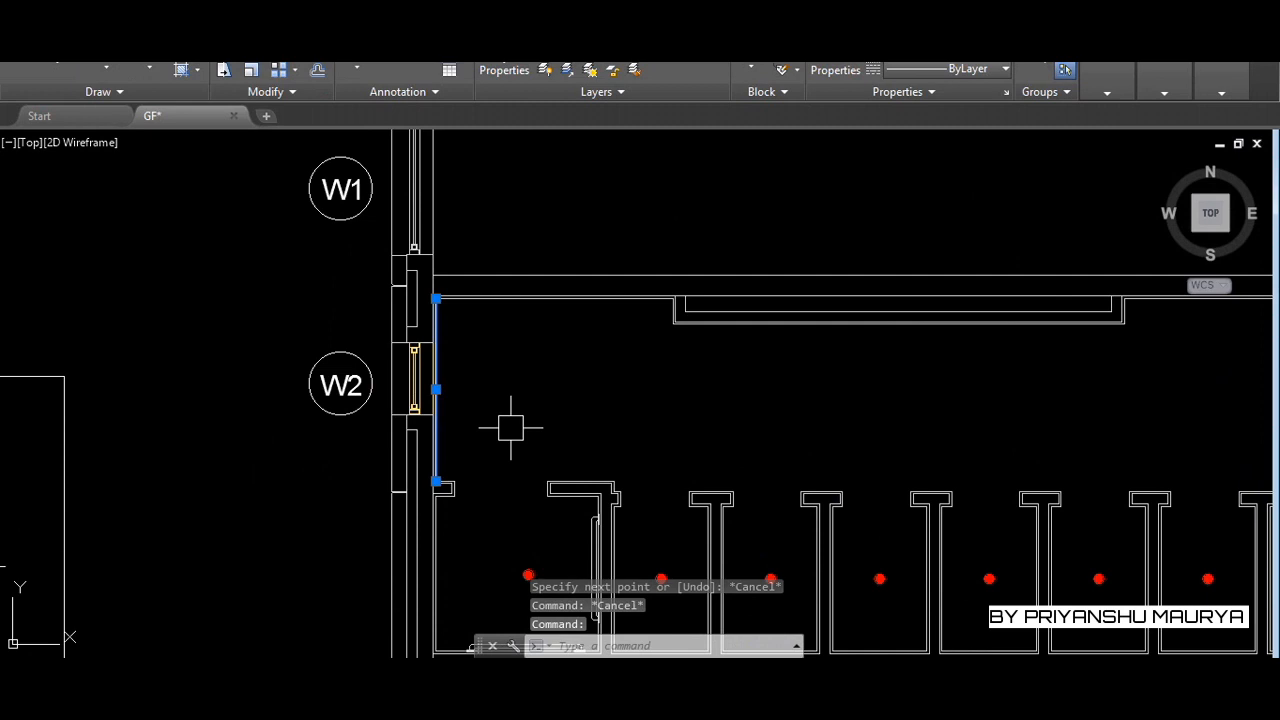
pyautogui.scroll(-2, 90, 346)
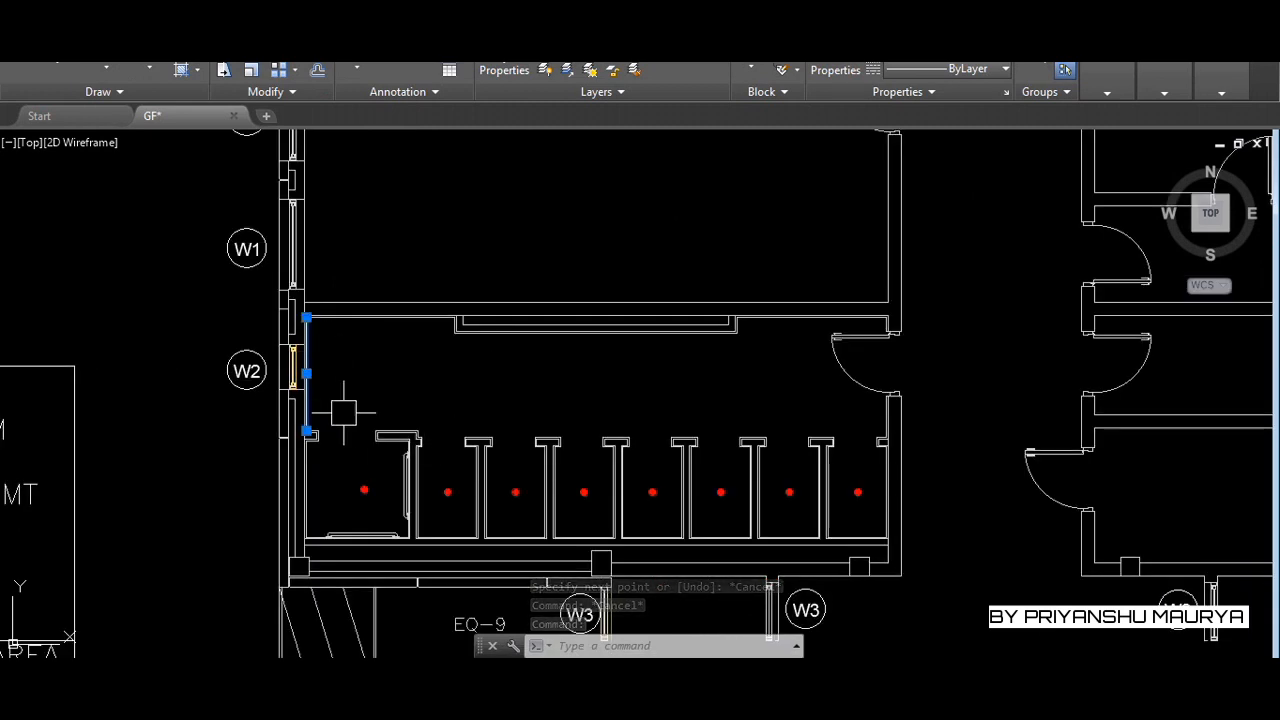
pyautogui.scroll(-2, 900, 393)
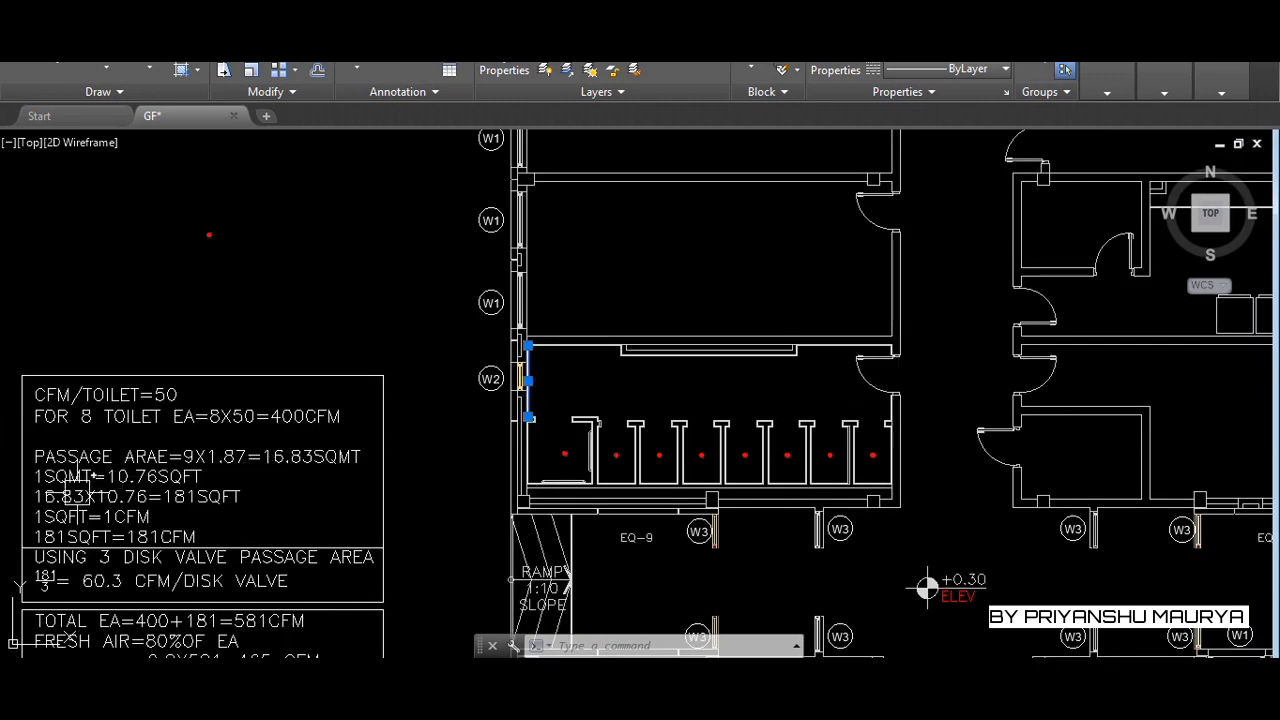
pyautogui.scroll(4, 553, 383)
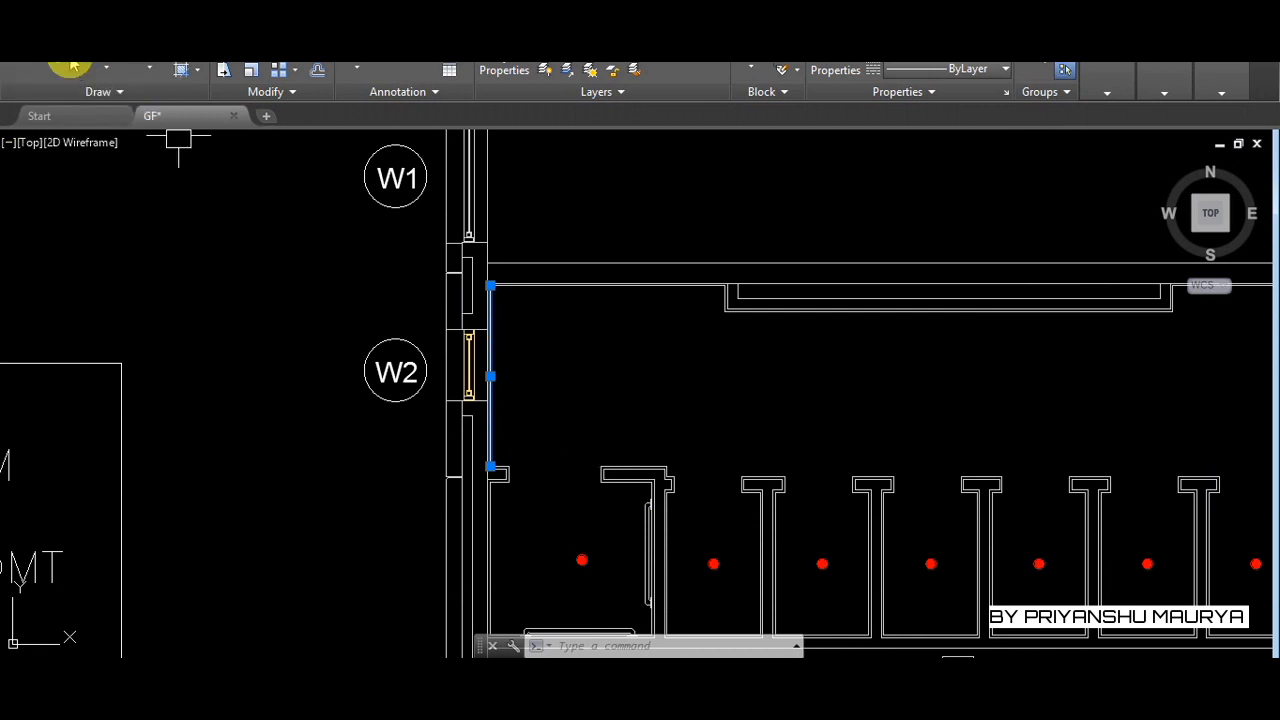
pyautogui.click(19, 48)
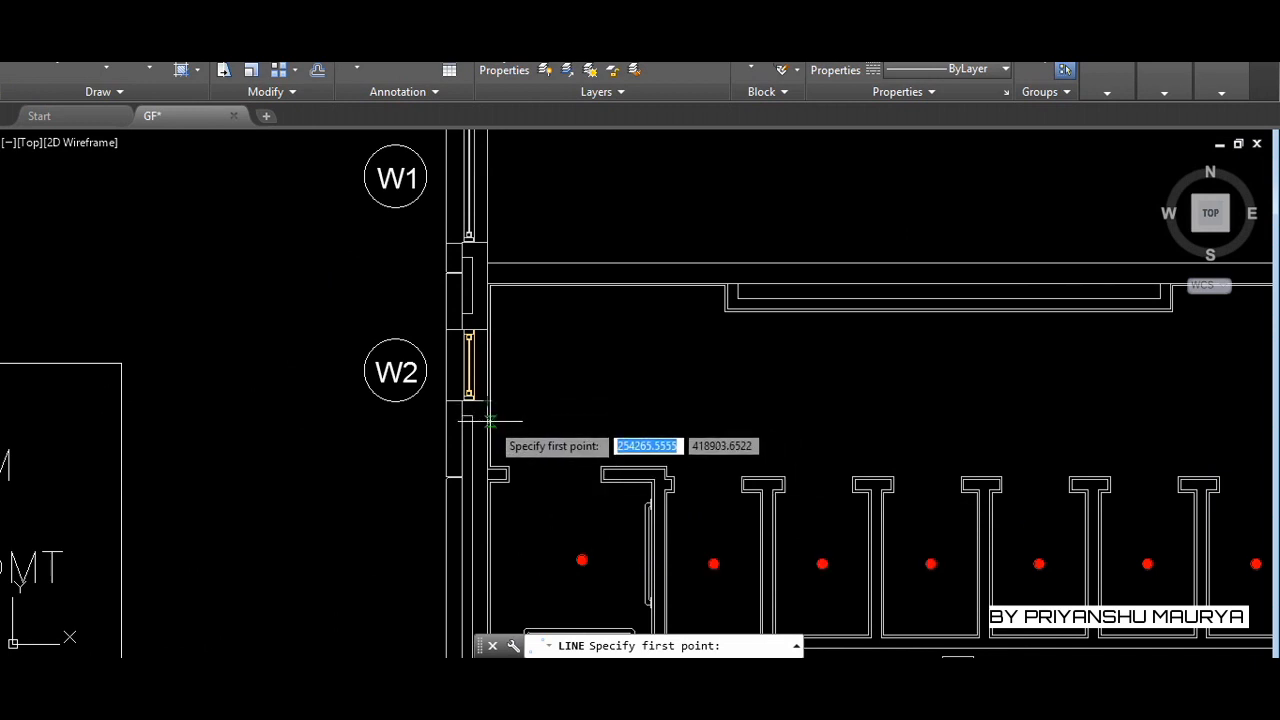
pyautogui.press('Escape')
pyautogui.press('Escape')
pyautogui.press('Escape')
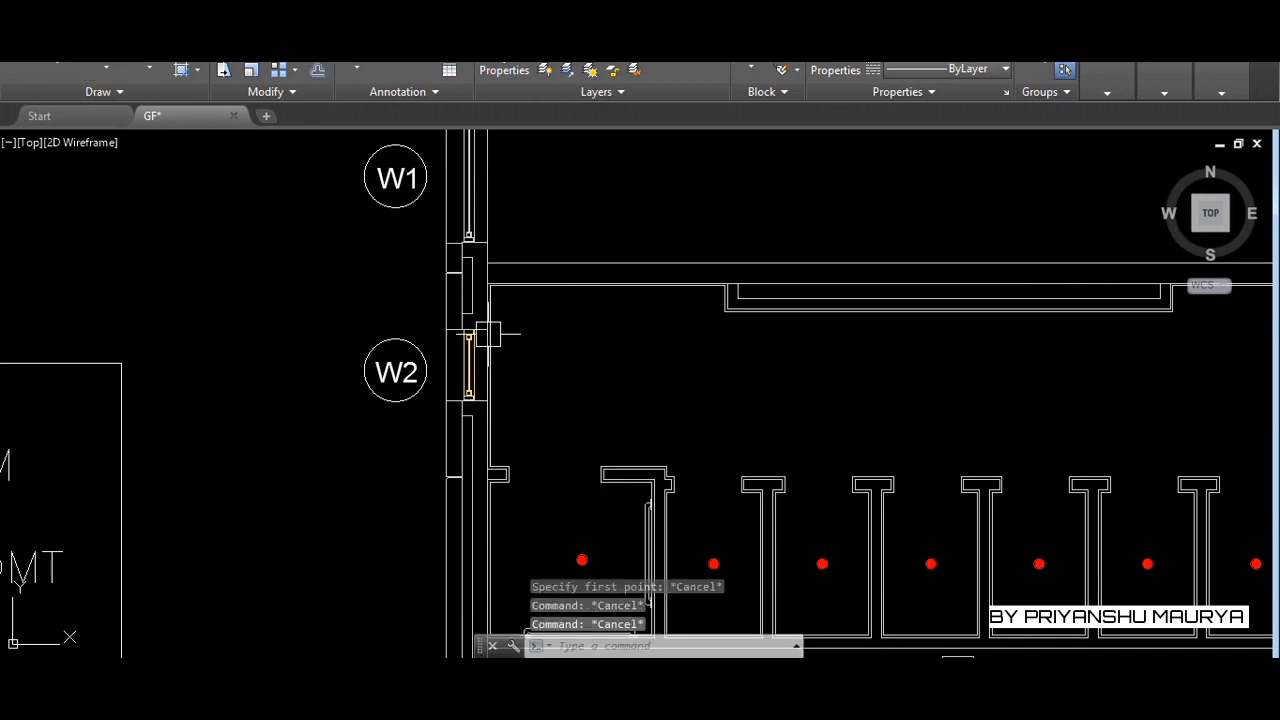
pyautogui.write('DL')
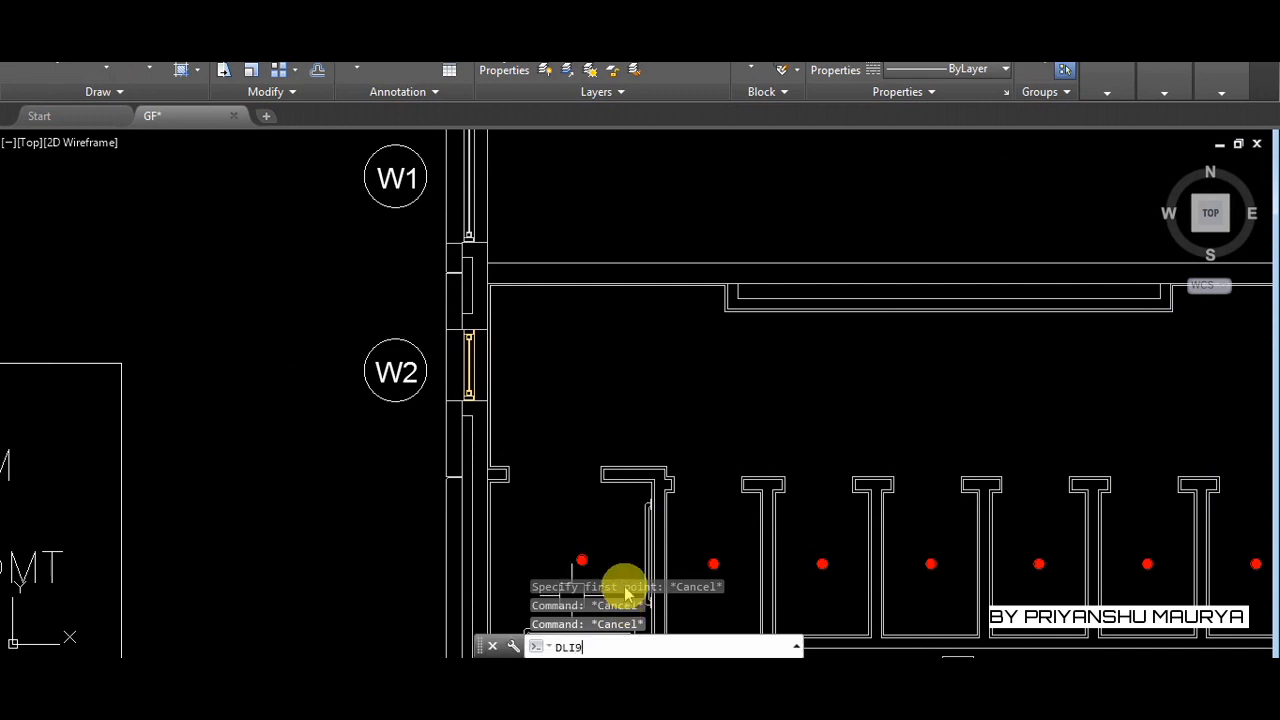
pyautogui.write('I9')
pyautogui.press('BackSpace')
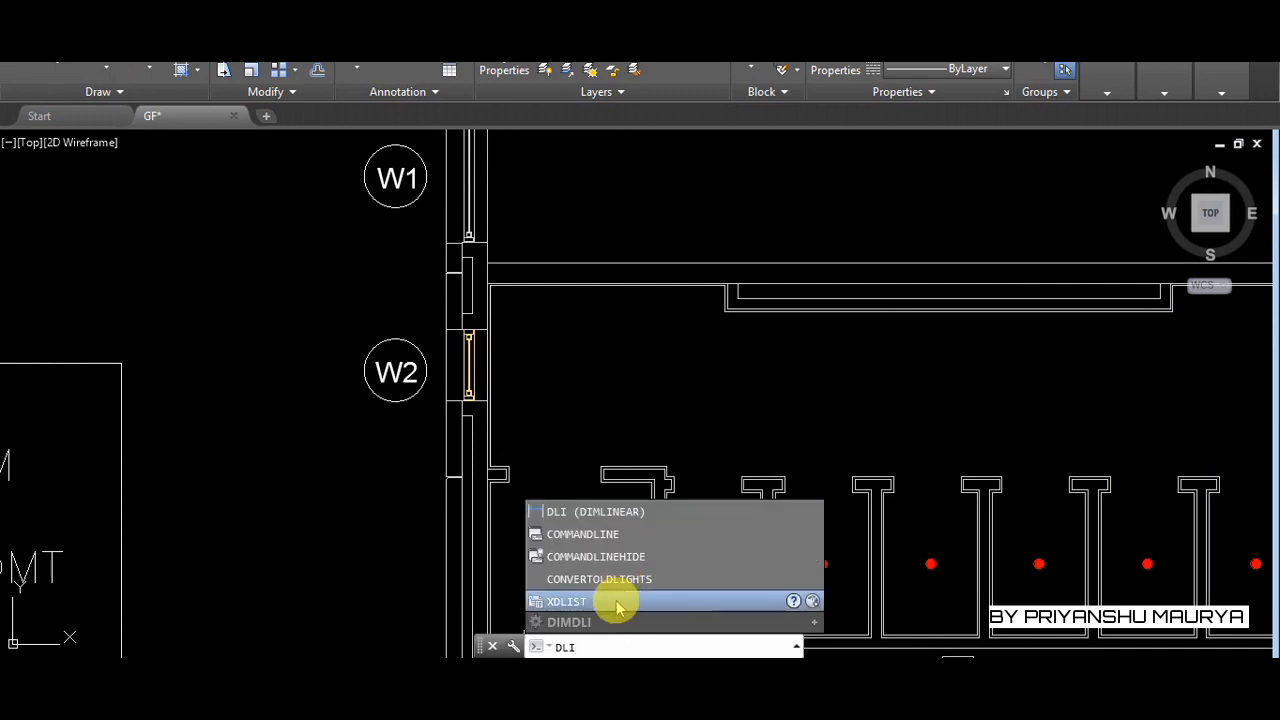
pyautogui.press('Return')
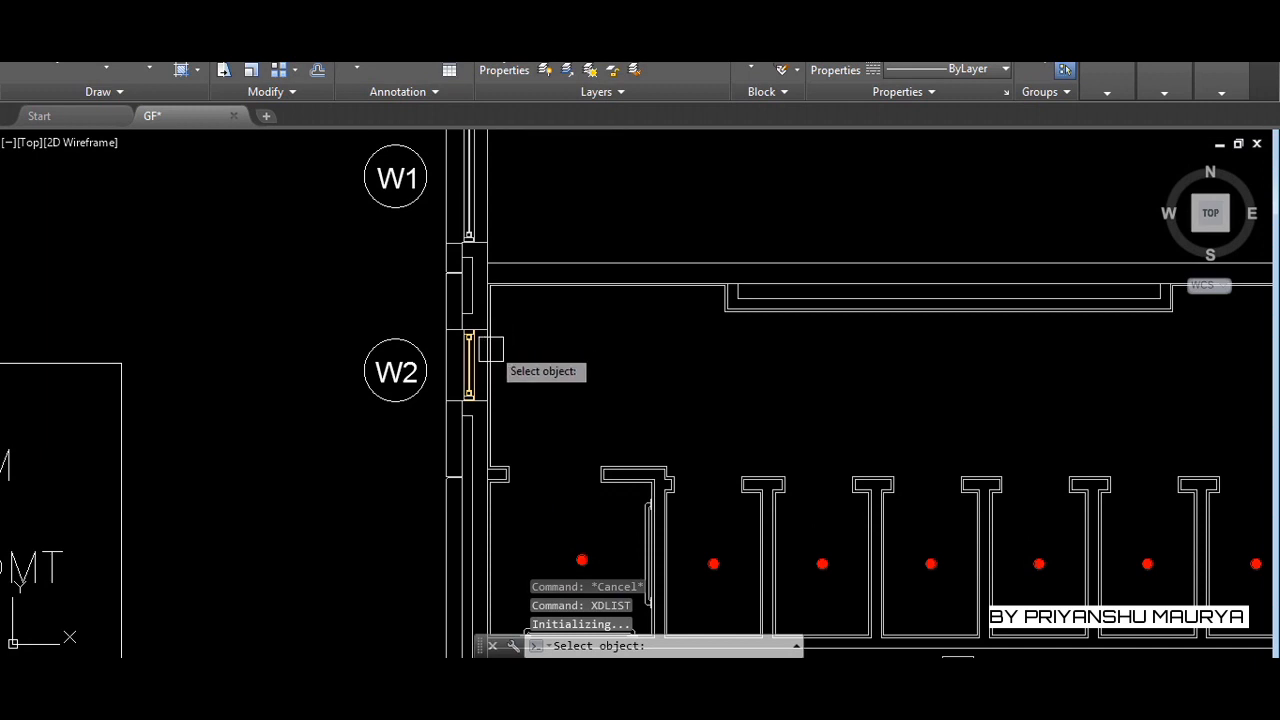
pyautogui.click(507, 355)
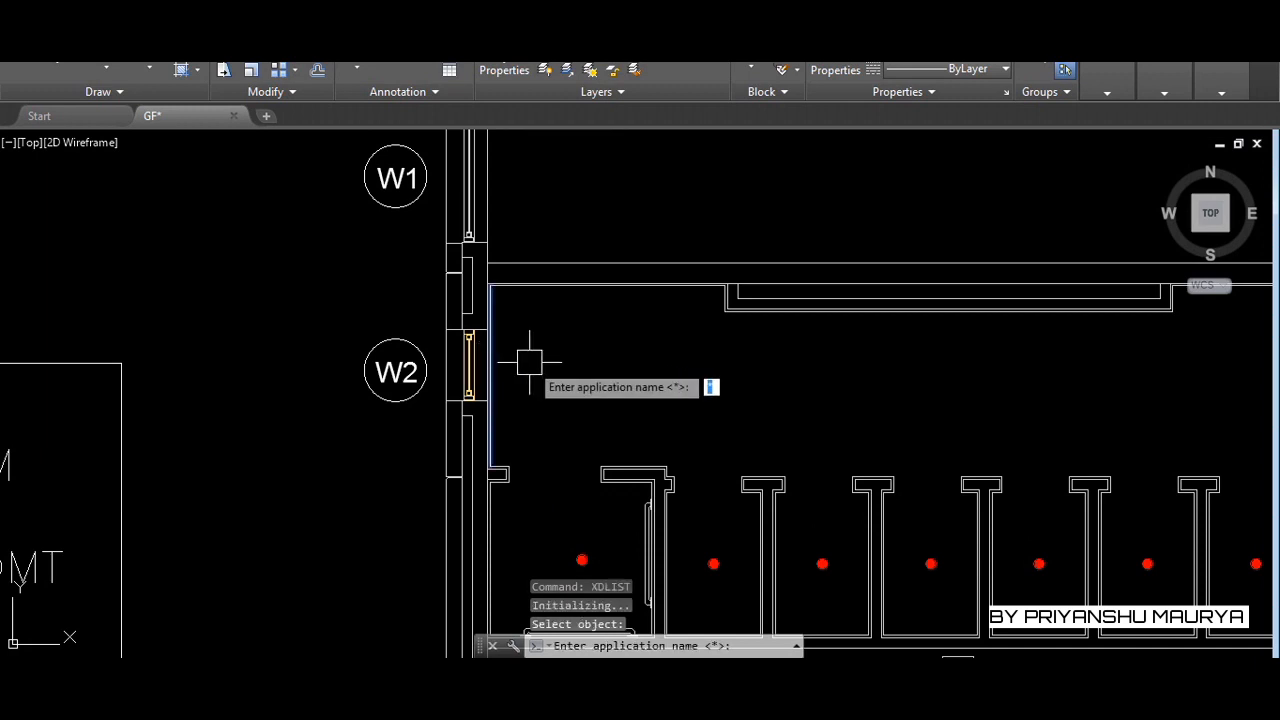
pyautogui.press('Escape')
pyautogui.press('Escape')
pyautogui.press('Escape')
# Measure the passage area's width along the window W2 wall with a linear dimension, without placing it
pyautogui.write('DIMLI')
pyautogui.press('Return')
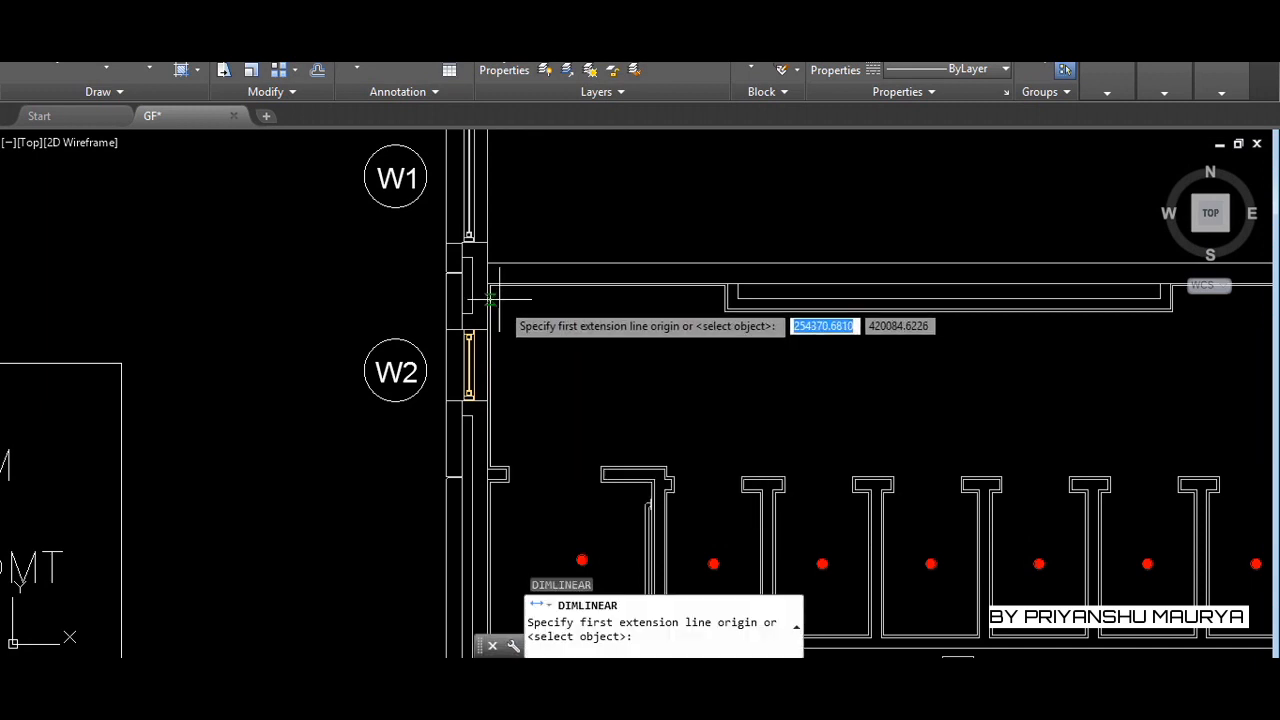
pyautogui.click(490, 298)
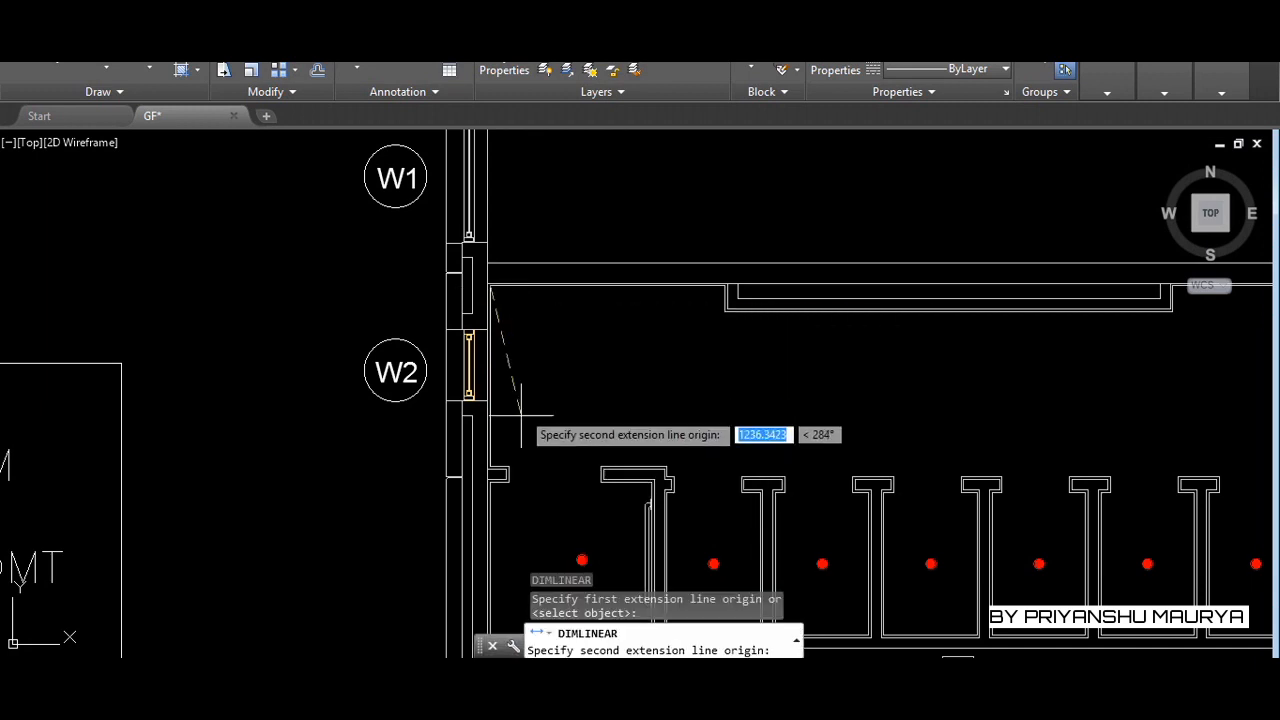
pyautogui.click(490, 467)
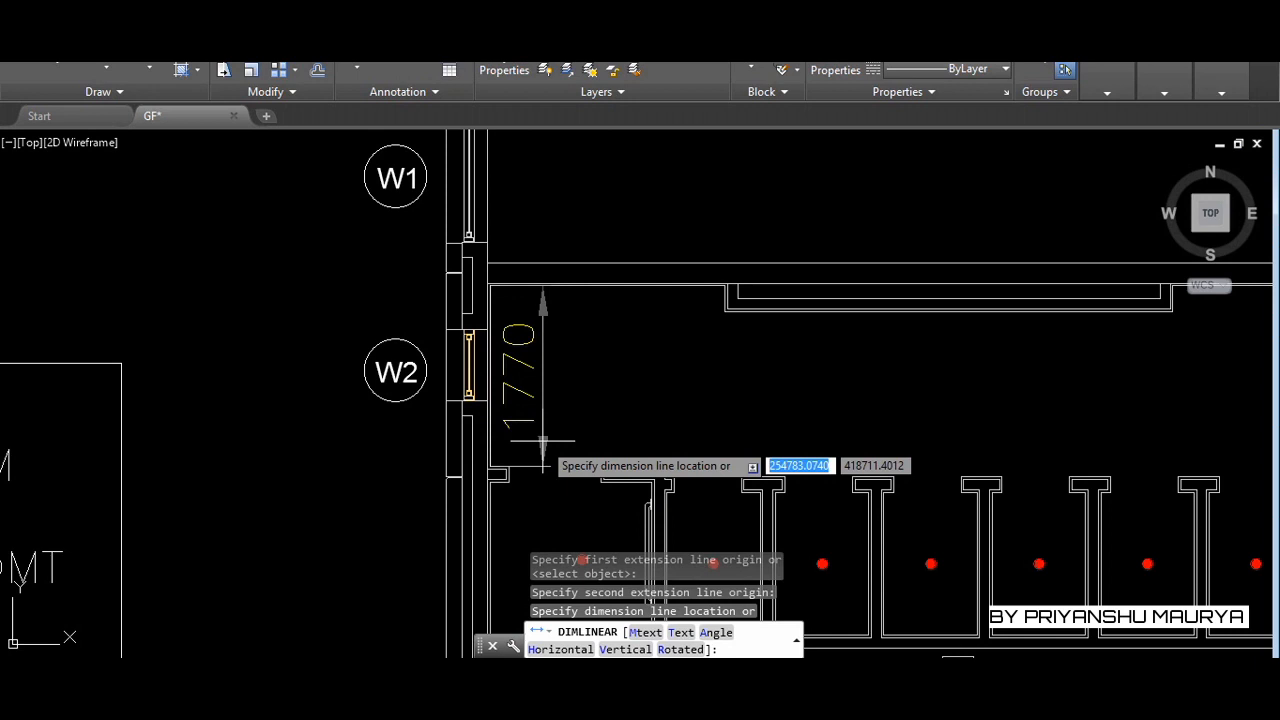
pyautogui.press('Escape')
pyautogui.press('Escape')
pyautogui.press('Escape')
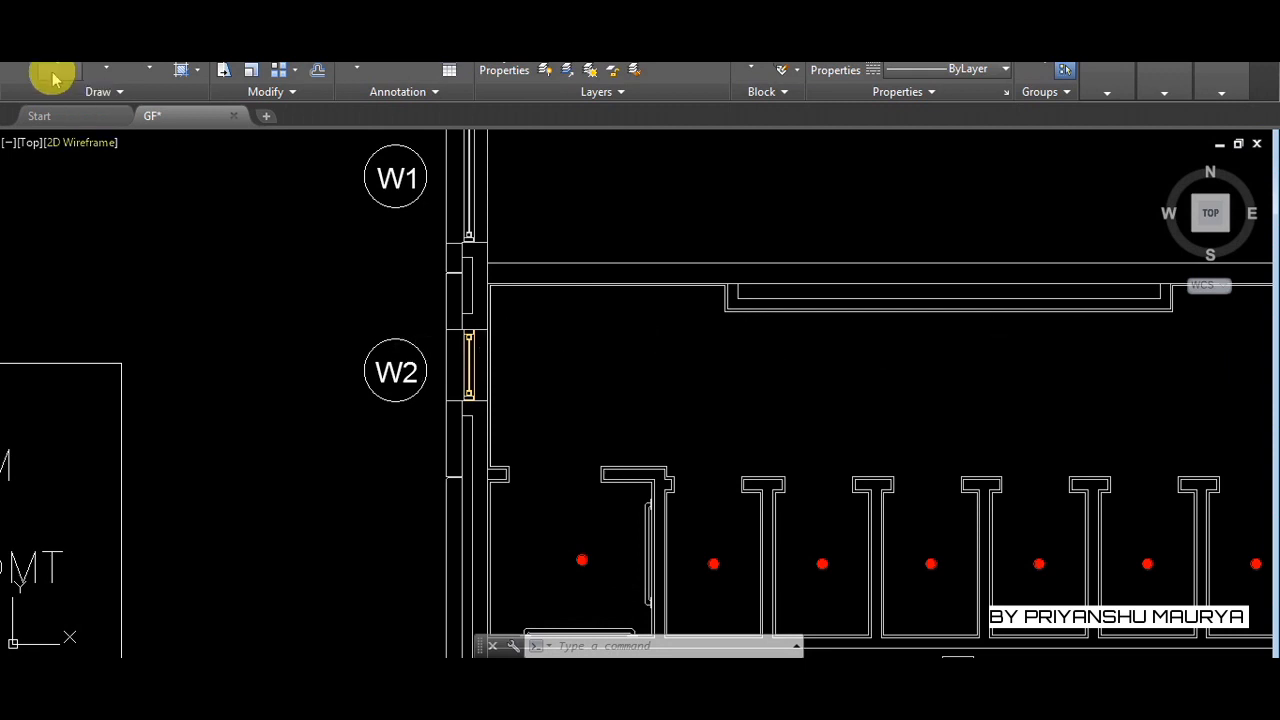
# Draw a horizontal helper line across the passage area from the wall just below window W2 to the opposite wall, with Ortho on
pyautogui.click(19, 70)
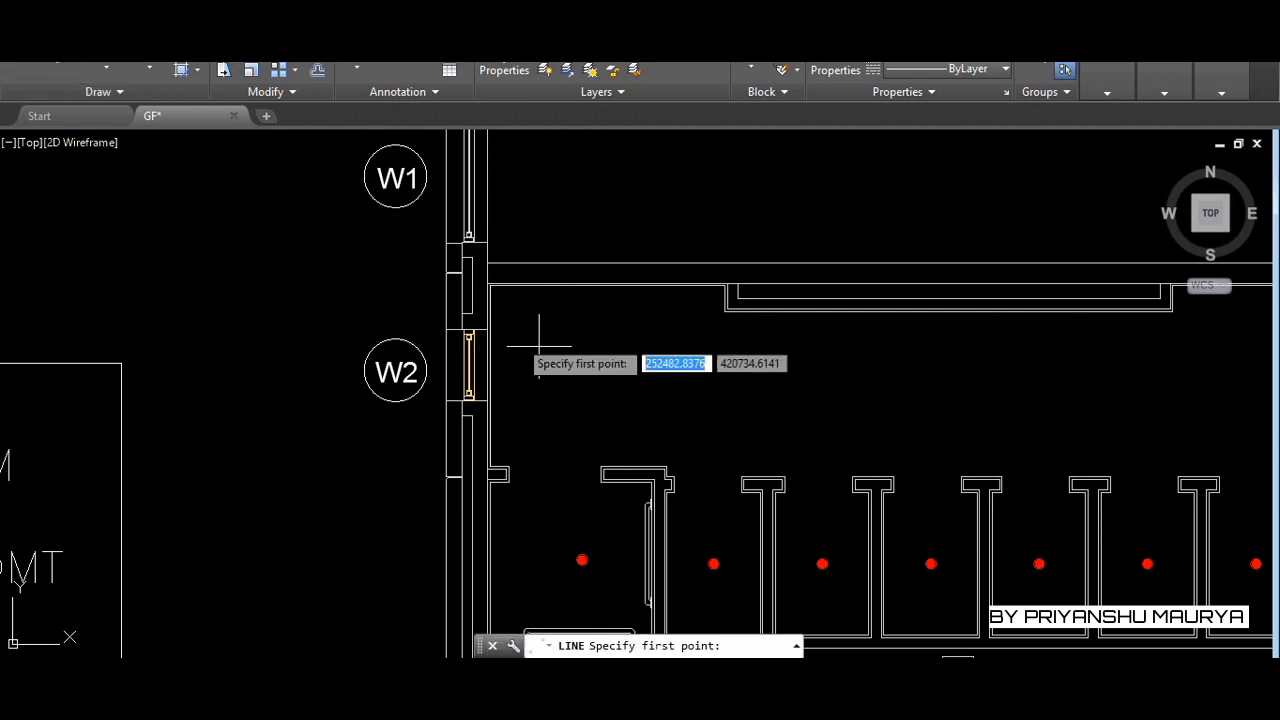
pyautogui.click(490, 418)
pyautogui.scroll(-4, 480, 400)
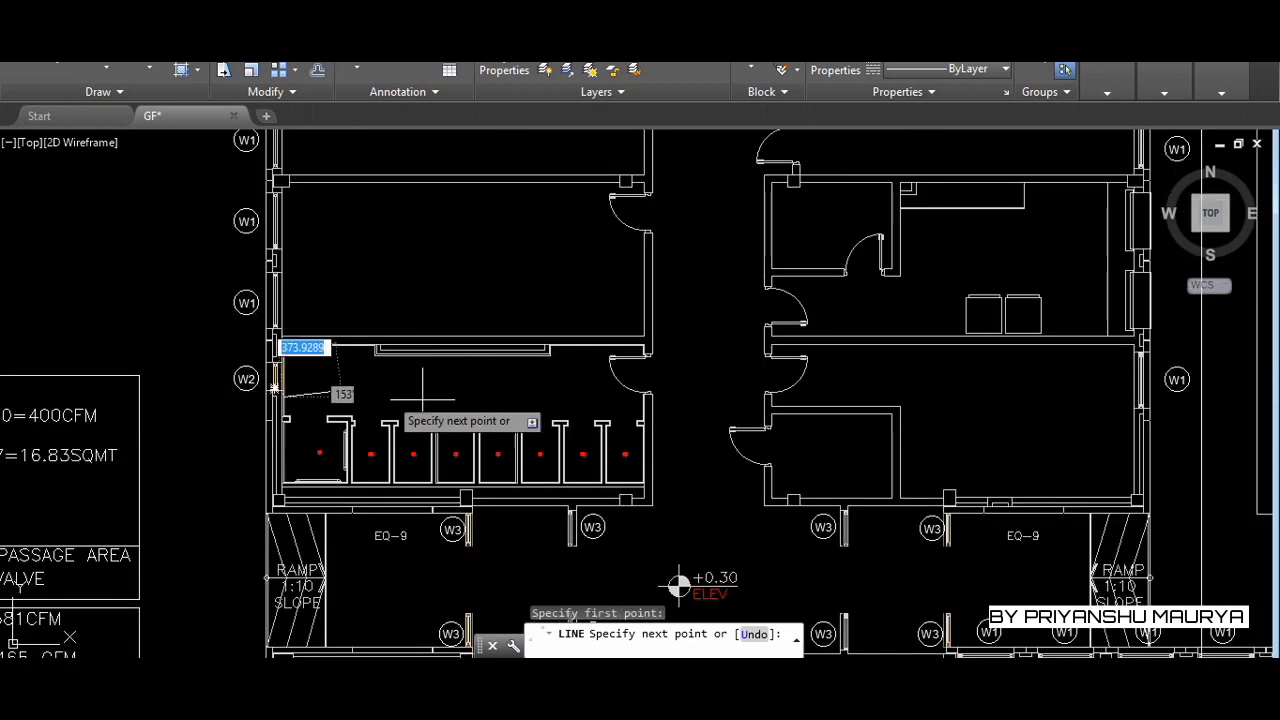
pyautogui.press('F8')
pyautogui.scroll(5, 640, 400)
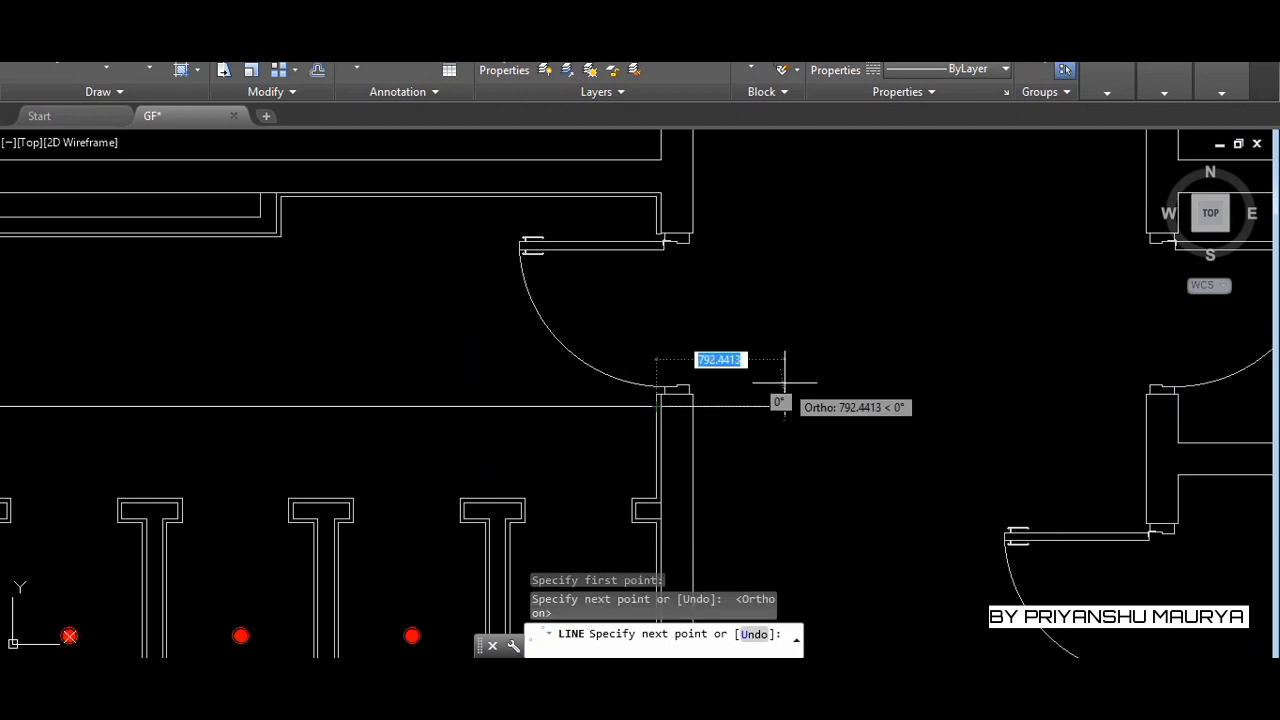
pyautogui.press('Escape')
pyautogui.press('Escape')
# Divide the passage area's horizontal helper line into 4 equal segments
pyautogui.scroll(-3, 887, 335)
pyautogui.scroll(-2, 887, 335)
pyautogui.scroll(8, 489, 370)
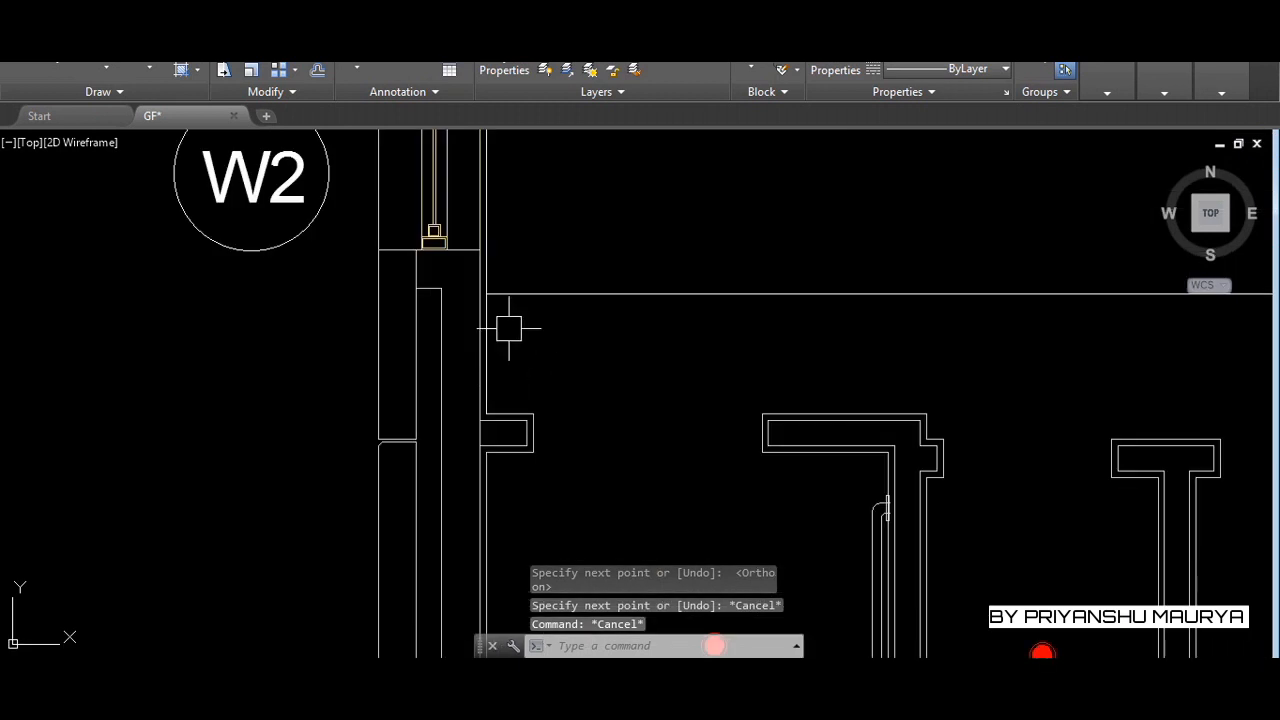
pyautogui.scroll(4, 515, 300)
pyautogui.click(523, 273)
pyautogui.scroll(-8, 230, 340)
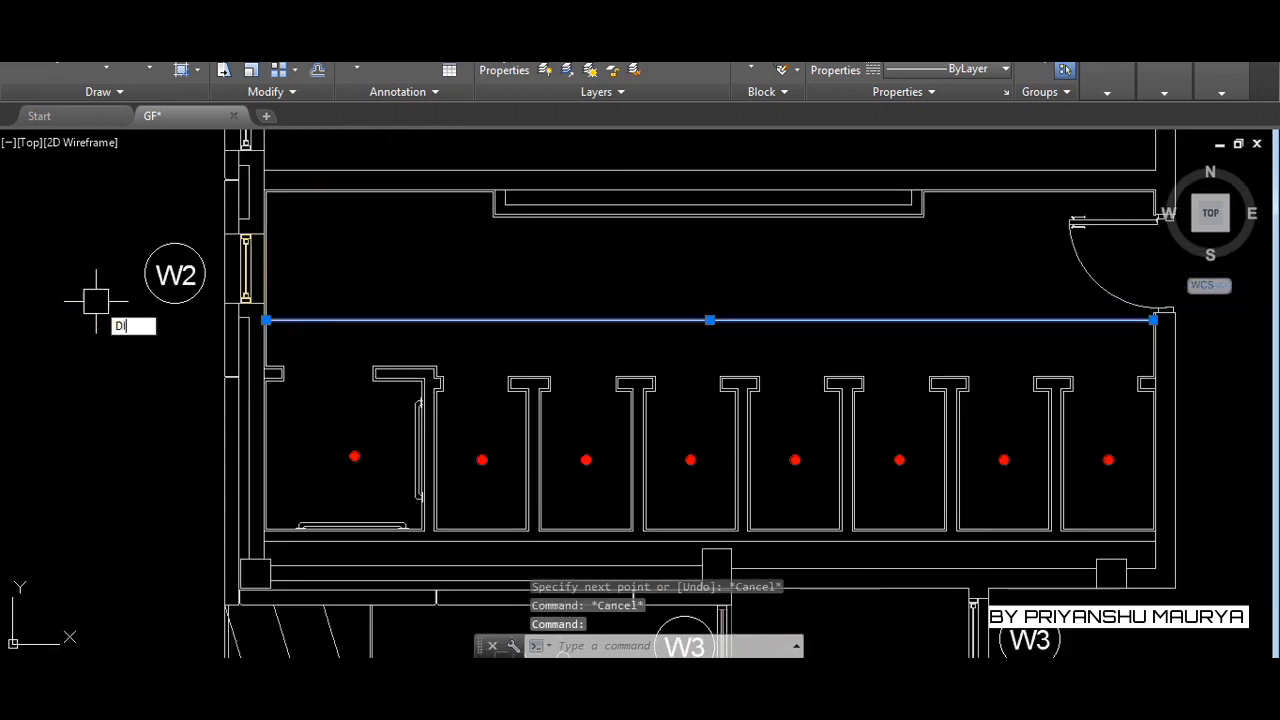
pyautogui.write('V')
pyautogui.press('Return')
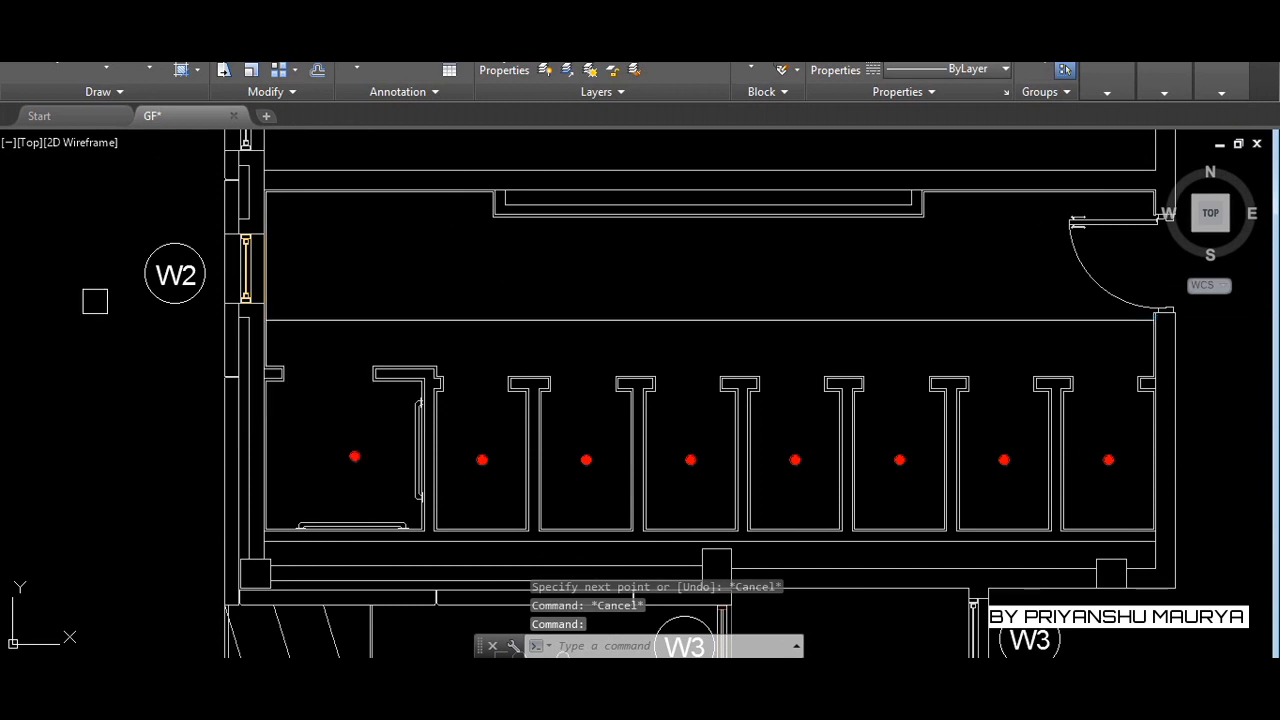
pyautogui.scroll(-7, 600, 303)
pyautogui.scroll(7, 630, 330)
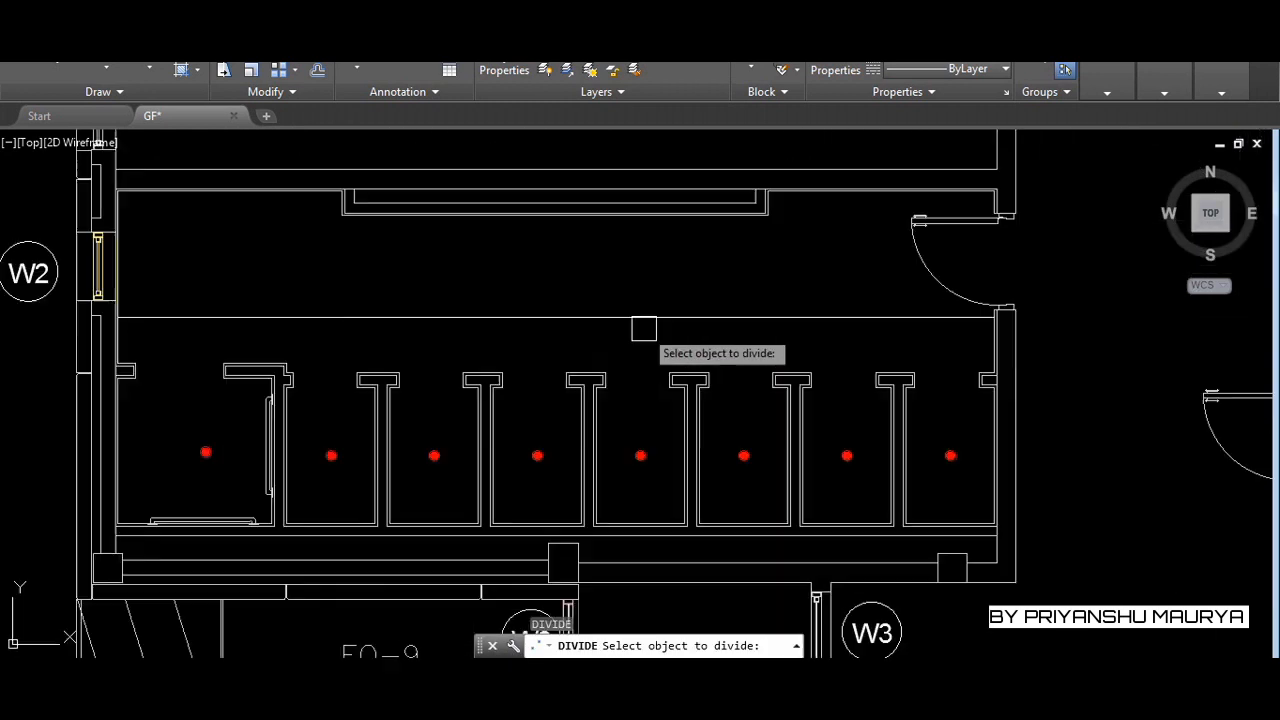
pyautogui.click(591, 317)
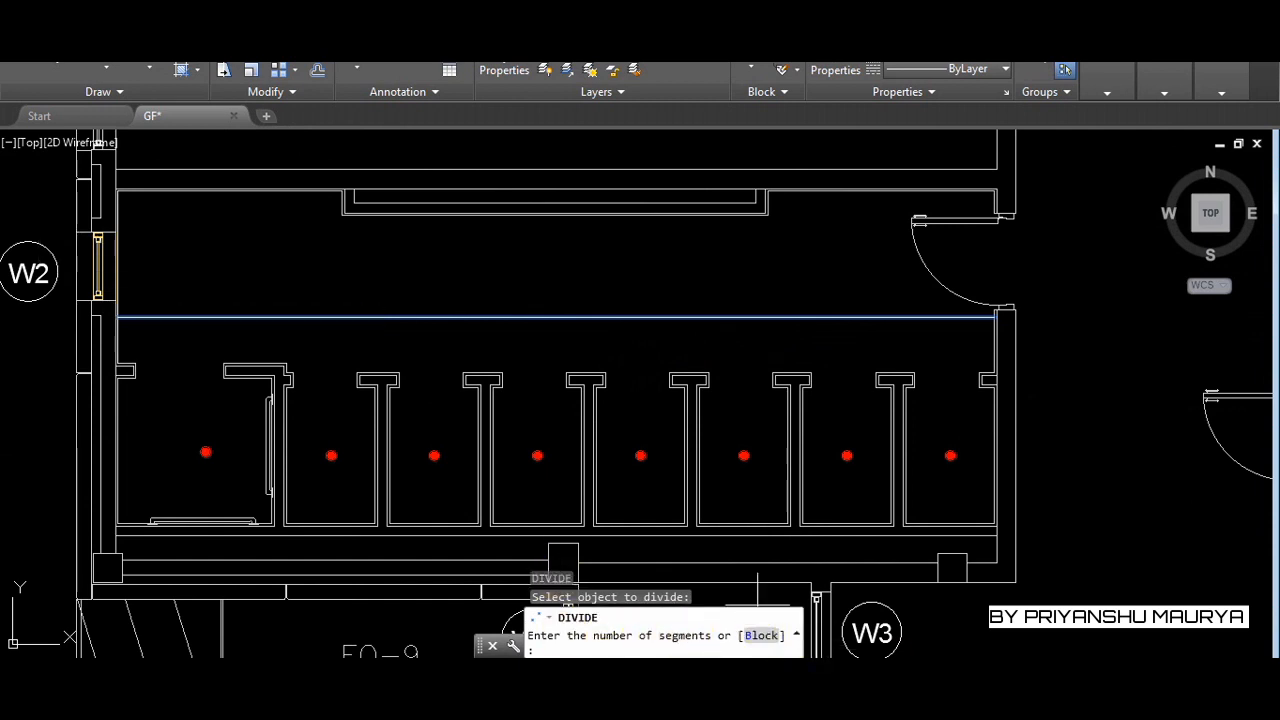
pyautogui.write('4')
pyautogui.press('Return')
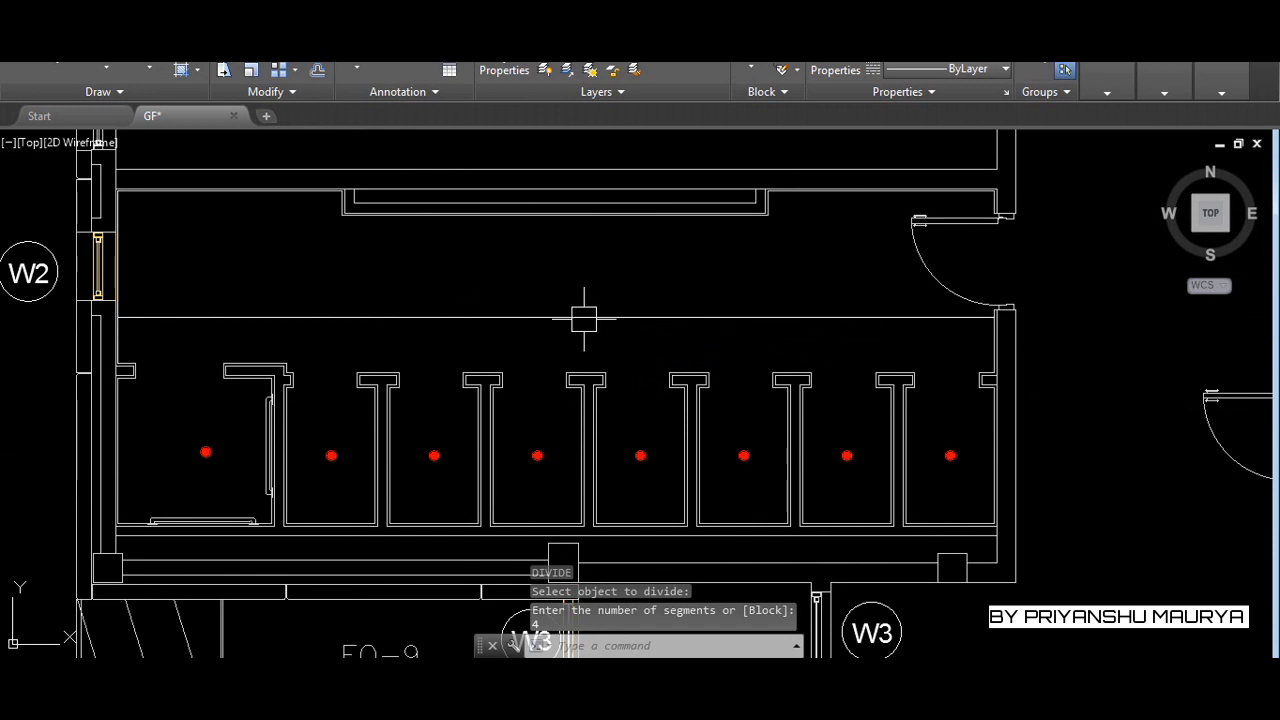
pyautogui.write('DDP')
pyautogui.press('Return')
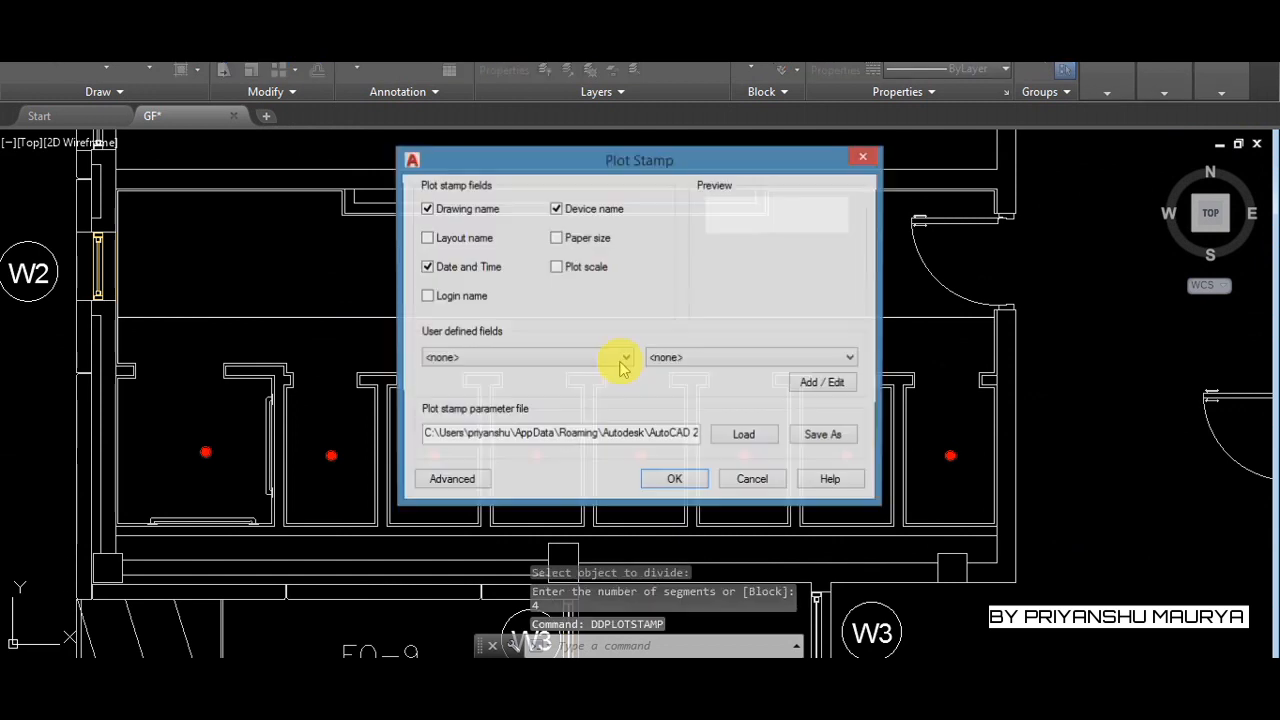
pyautogui.click(864, 160)
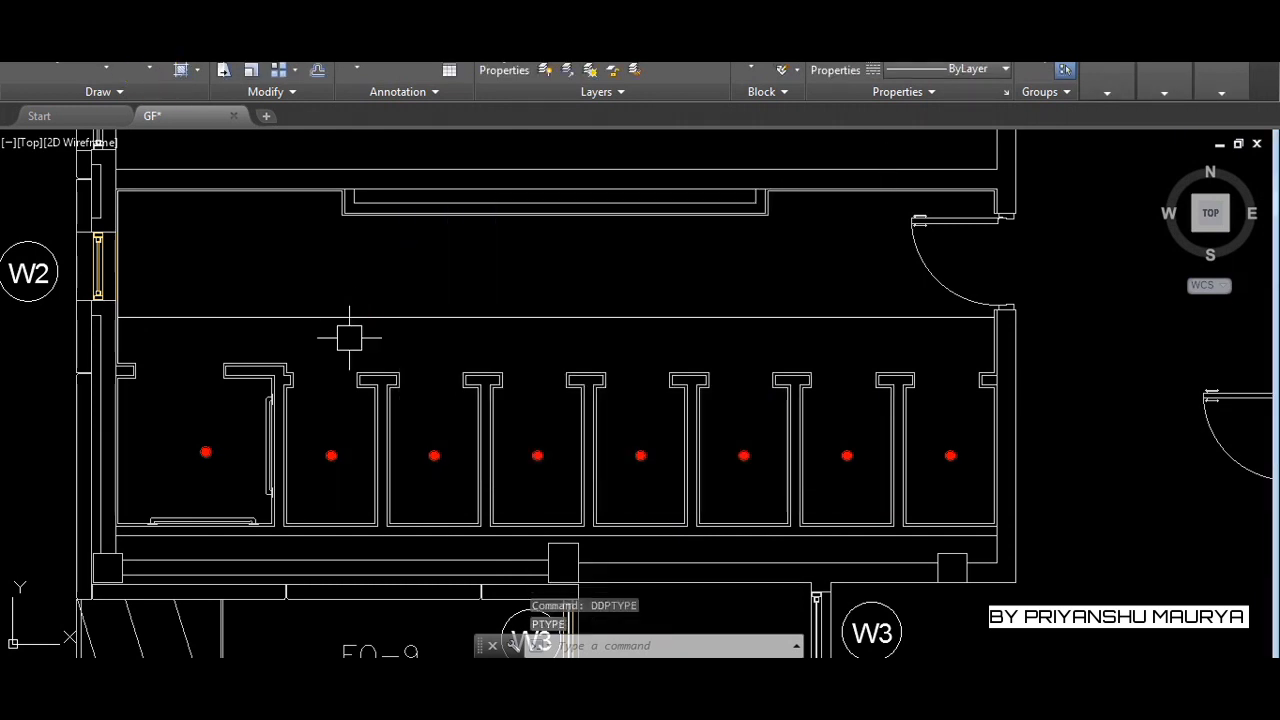
# Set the point style to the square with inner circle and cross, keeping its size relative to the screen
pyautogui.write('DDPTYPE')
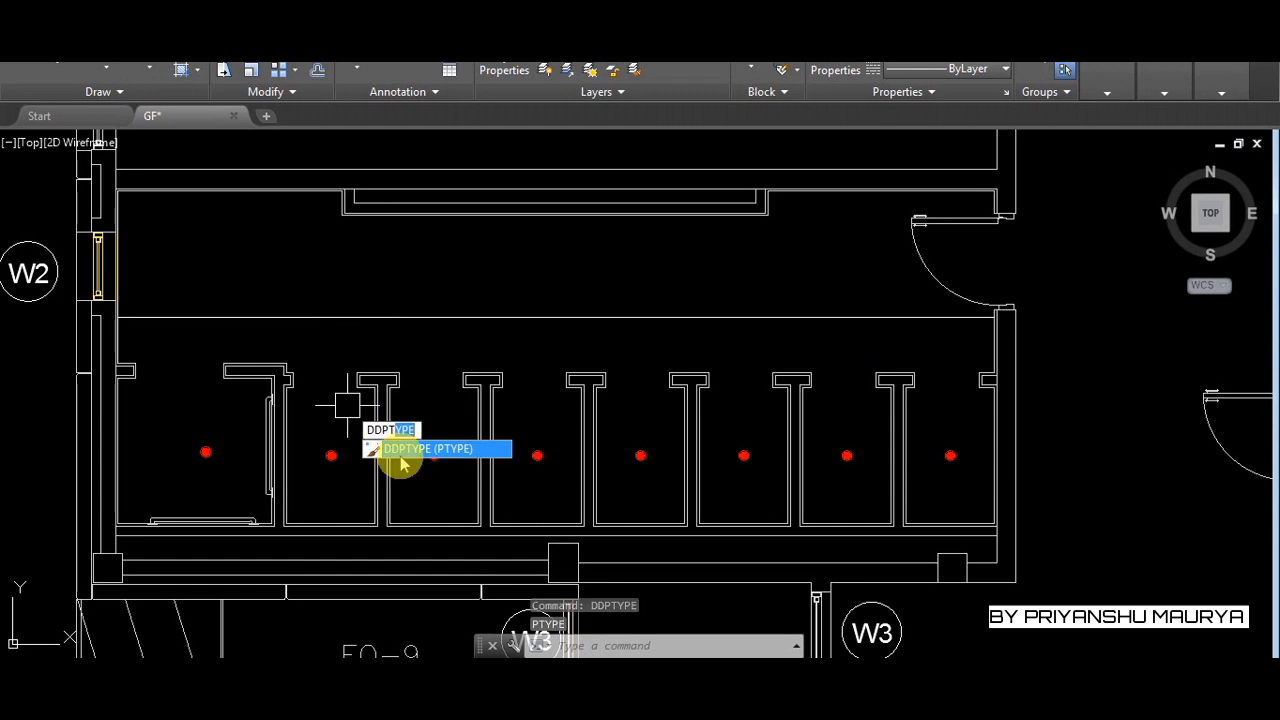
pyautogui.click(400, 455)
pyautogui.press('Return')
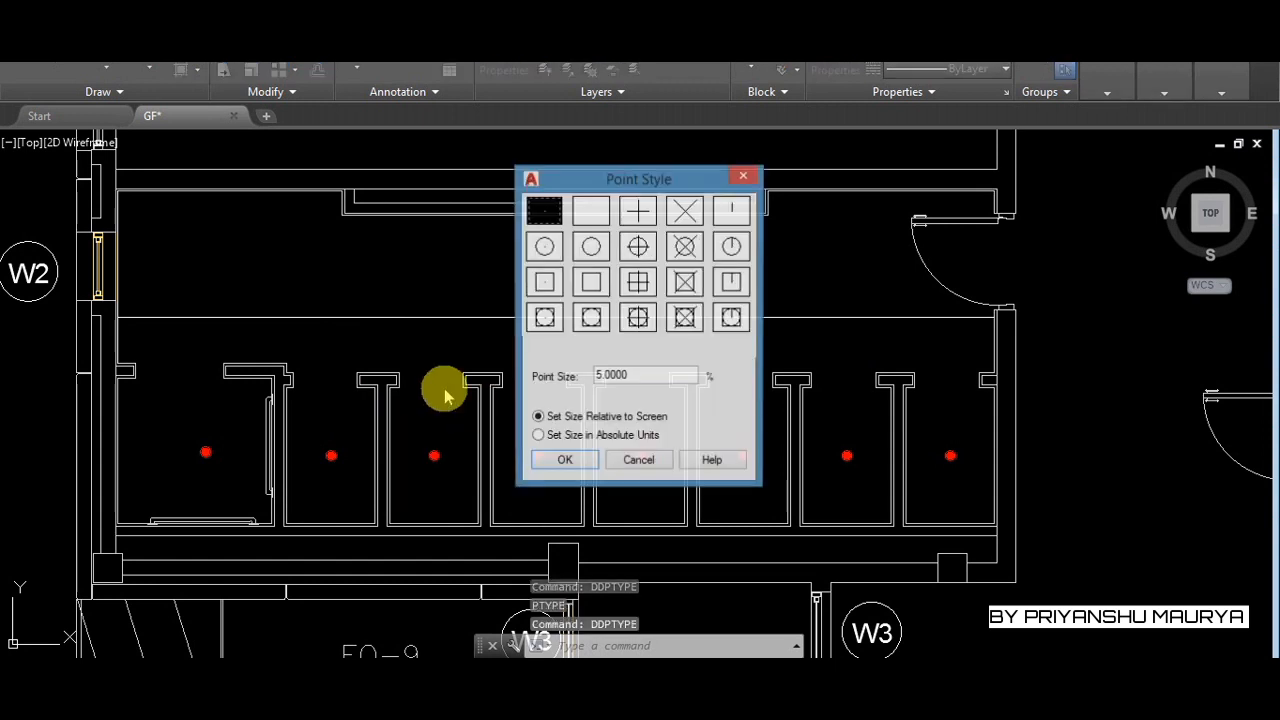
pyautogui.click(638, 318)
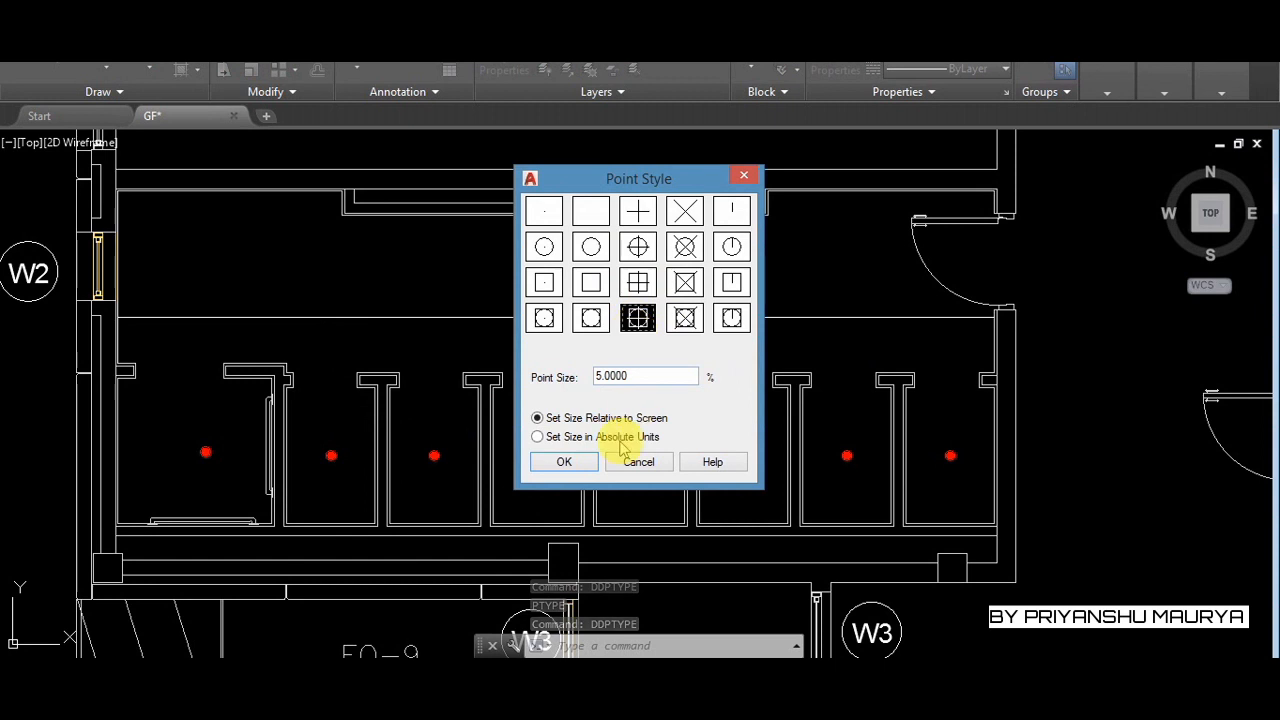
pyautogui.click(566, 463)
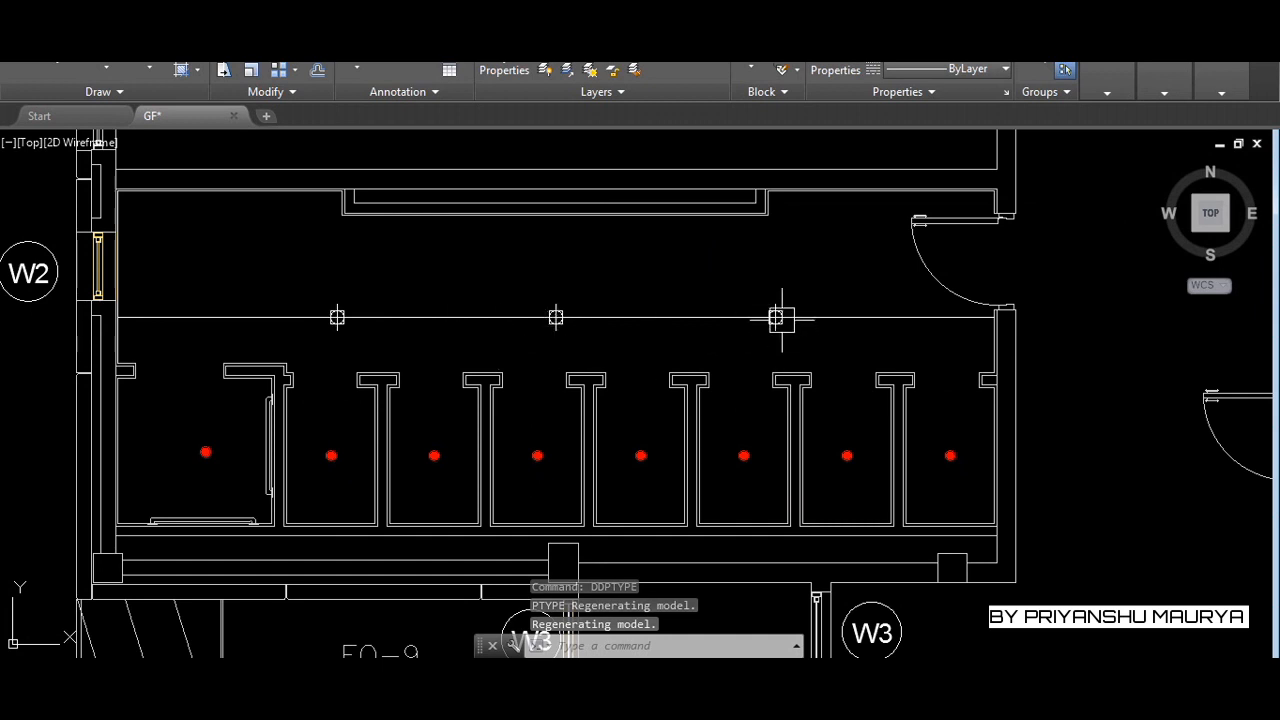
pyautogui.scroll(-2, 830, 364)
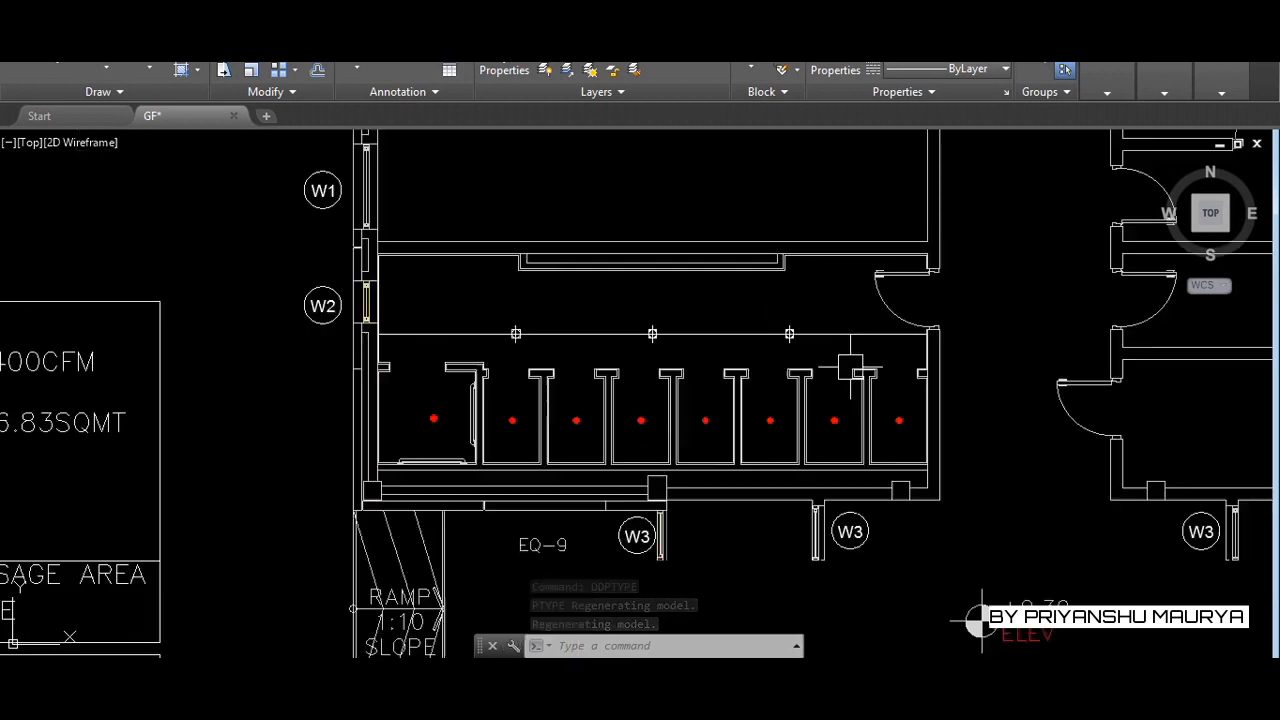
pyautogui.scroll(-1, 850, 368)
pyautogui.click(328, 234)
pyautogui.click(218, 152)
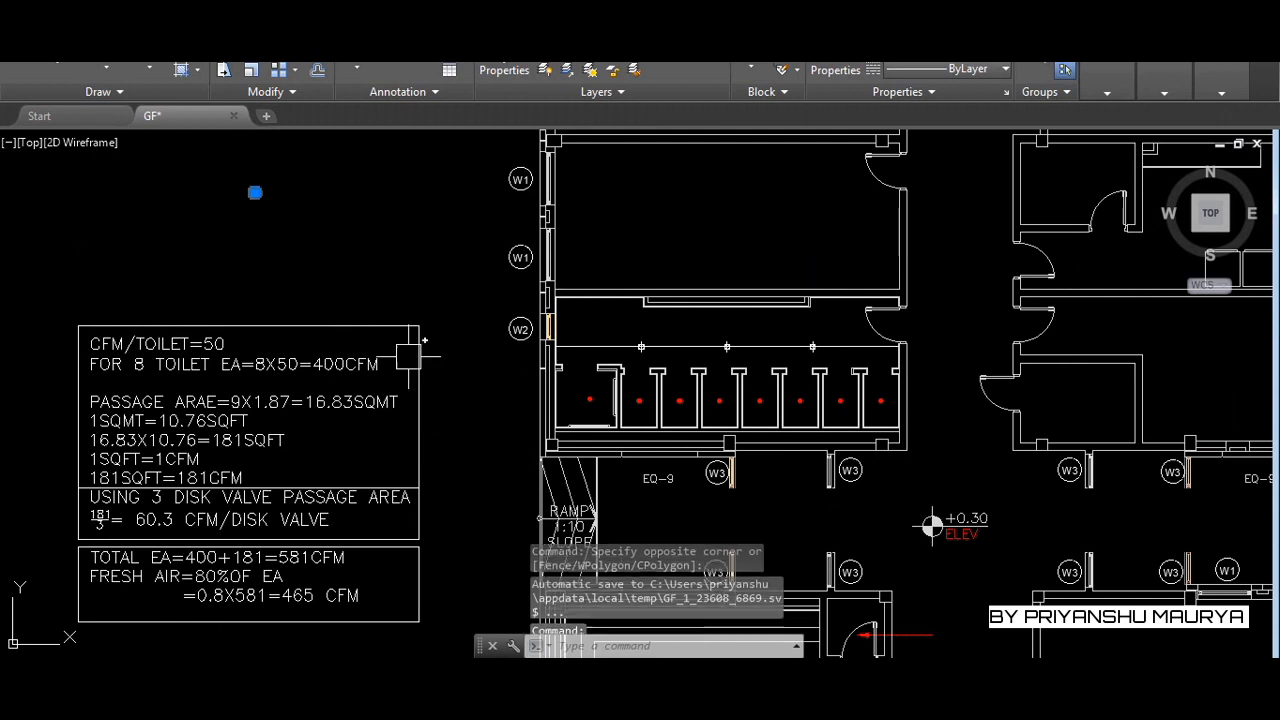
pyautogui.write('com')
pyautogui.press('Return')
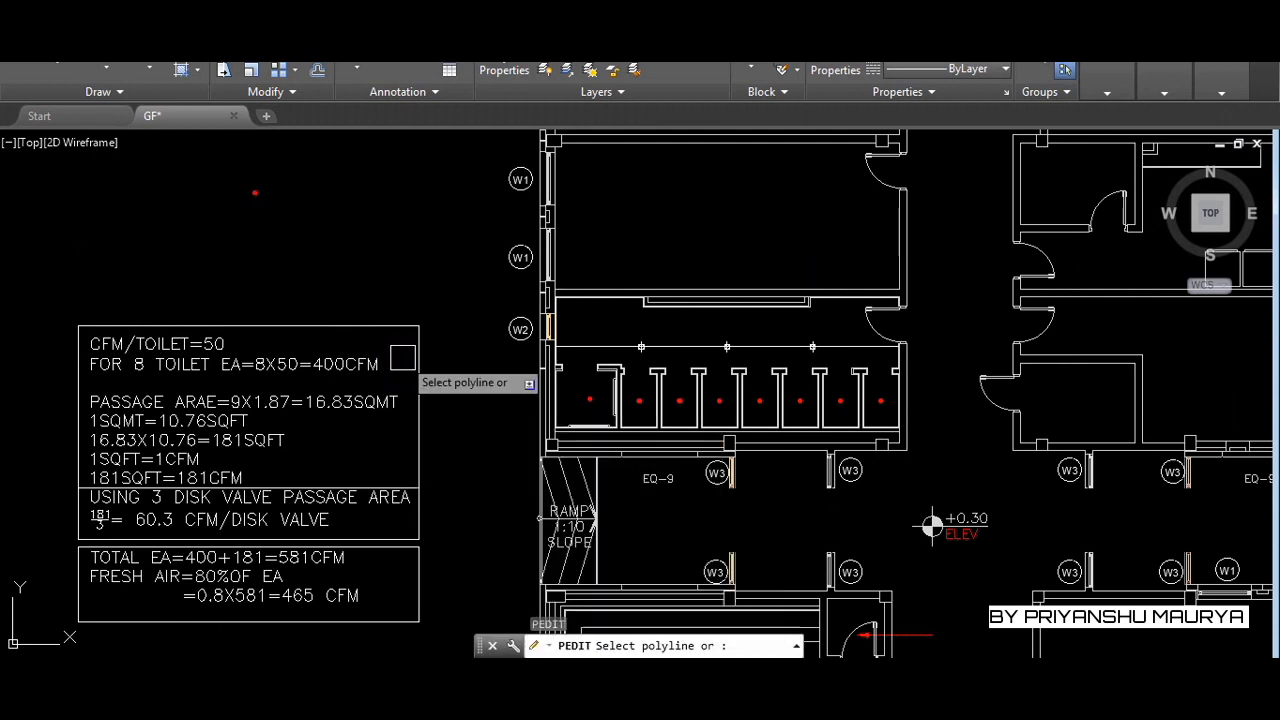
pyautogui.press('Escape')
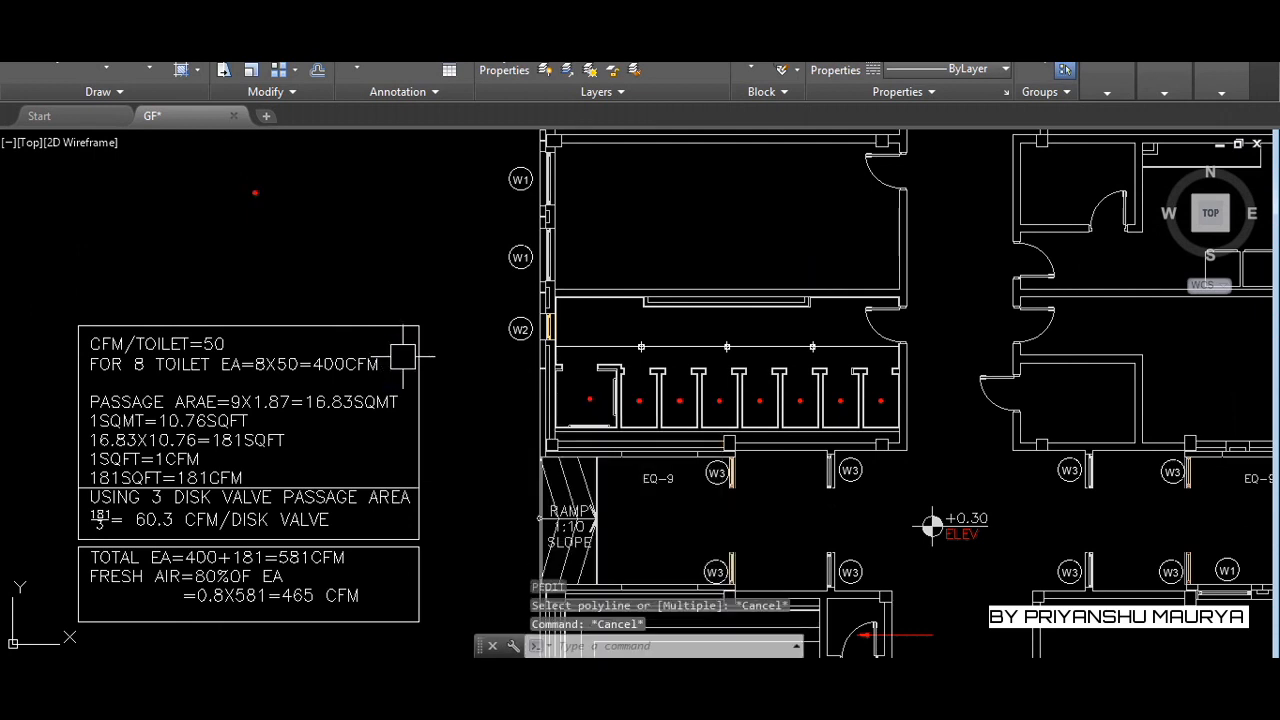
# Copy the red disk valve beside the plan from its centre onto the division point nearest the passage area's door
pyautogui.write('c')
pyautogui.click(377, 255)
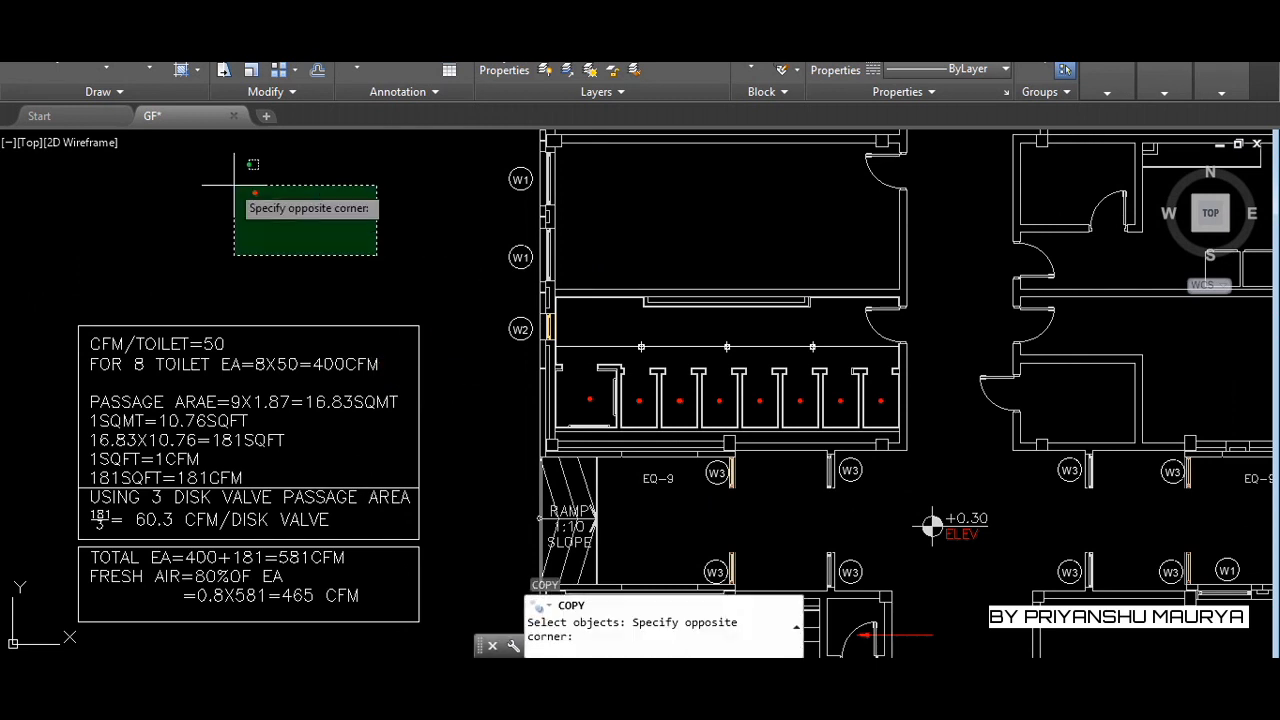
pyautogui.click(210, 166)
pyautogui.scroll(8, 291, 260)
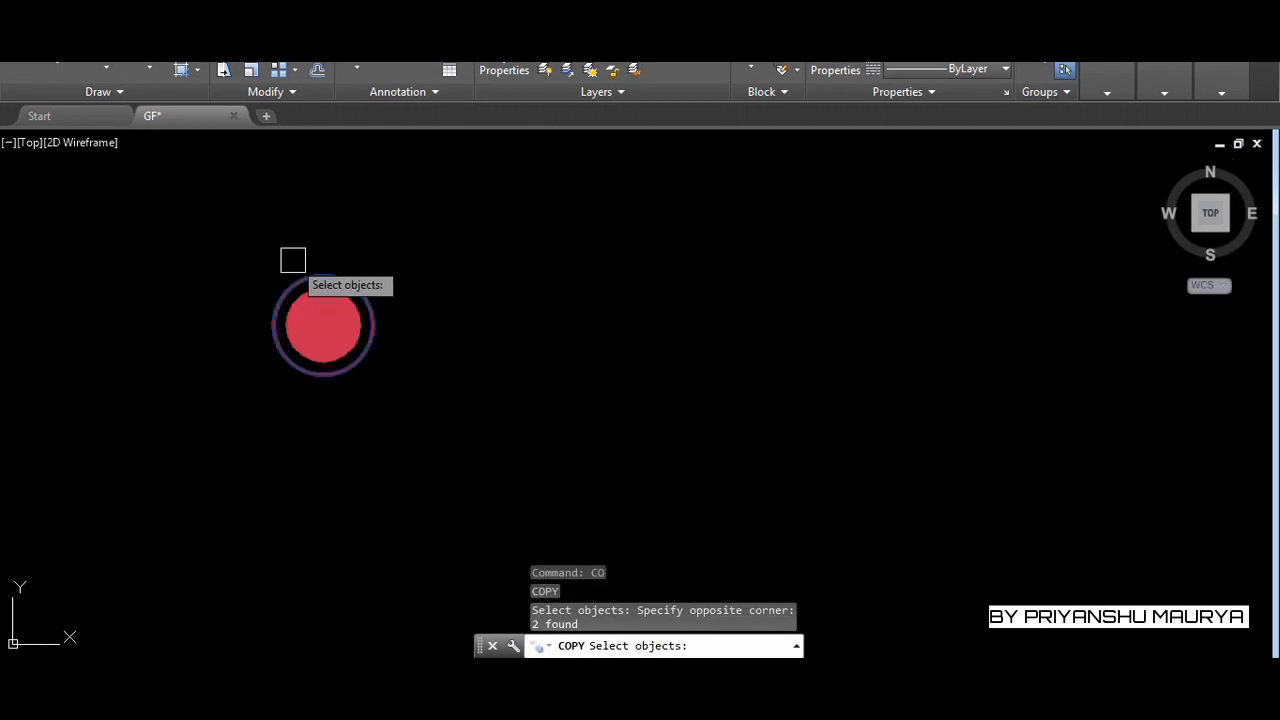
pyautogui.press('Return')
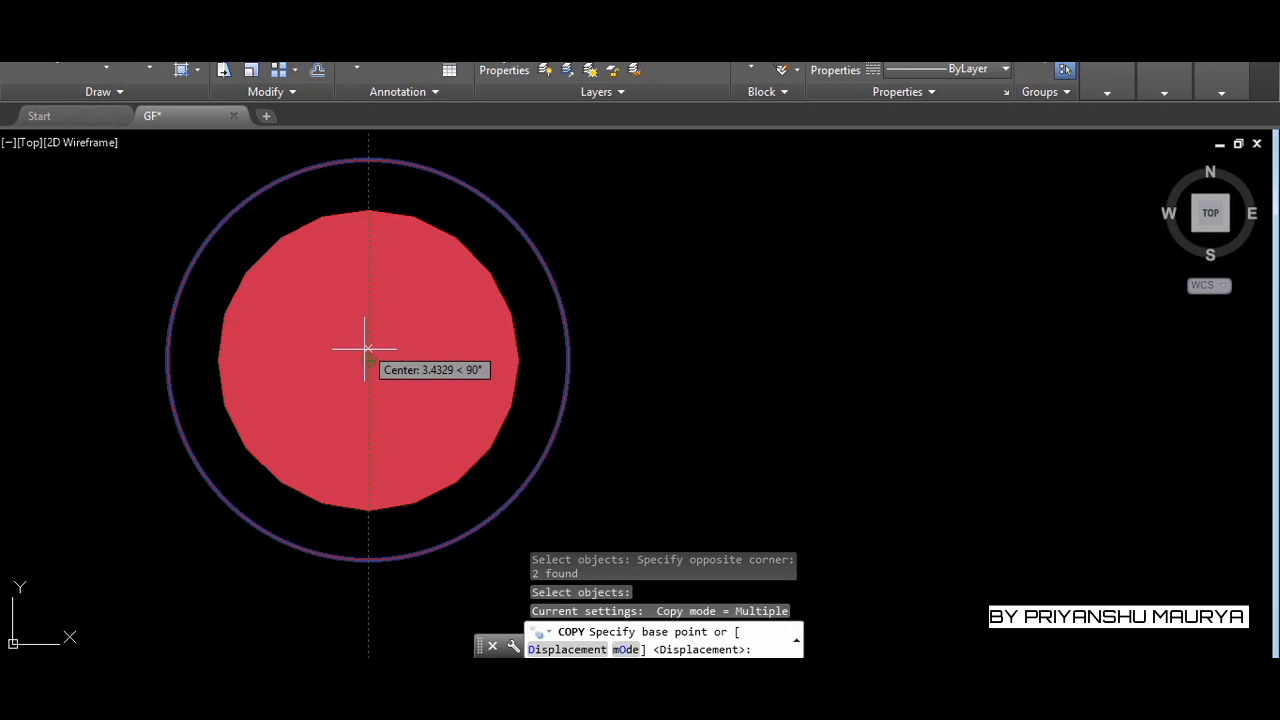
pyautogui.click(367, 355)
pyautogui.scroll(-8, 240, 340)
pyautogui.scroll(-3, 240, 340)
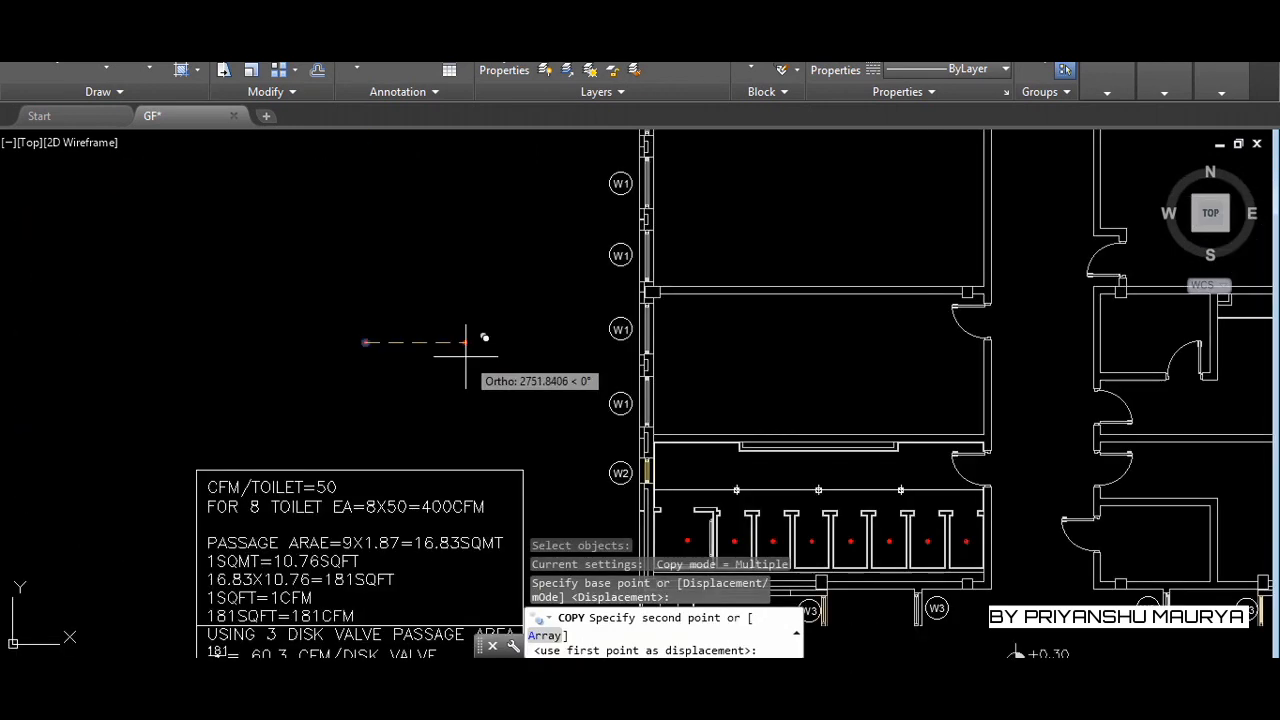
pyautogui.scroll(6, 872, 467)
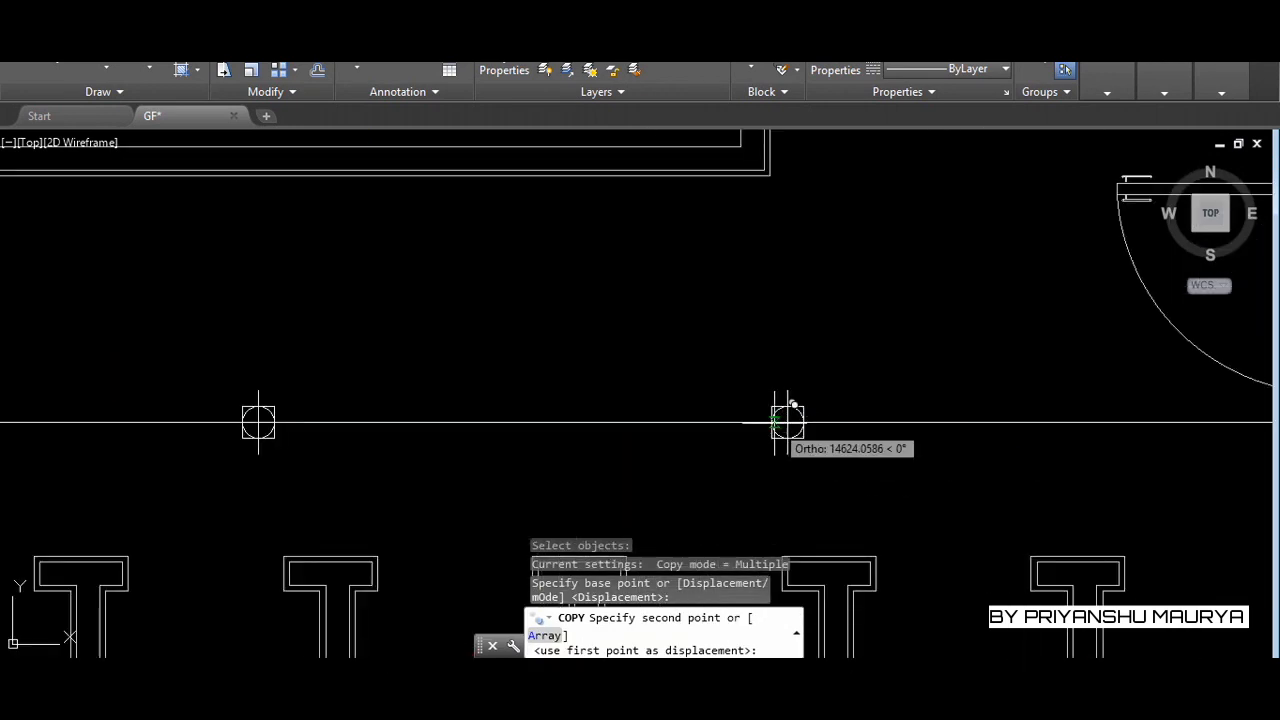
pyautogui.scroll(5, 786, 423)
pyautogui.click(858, 443)
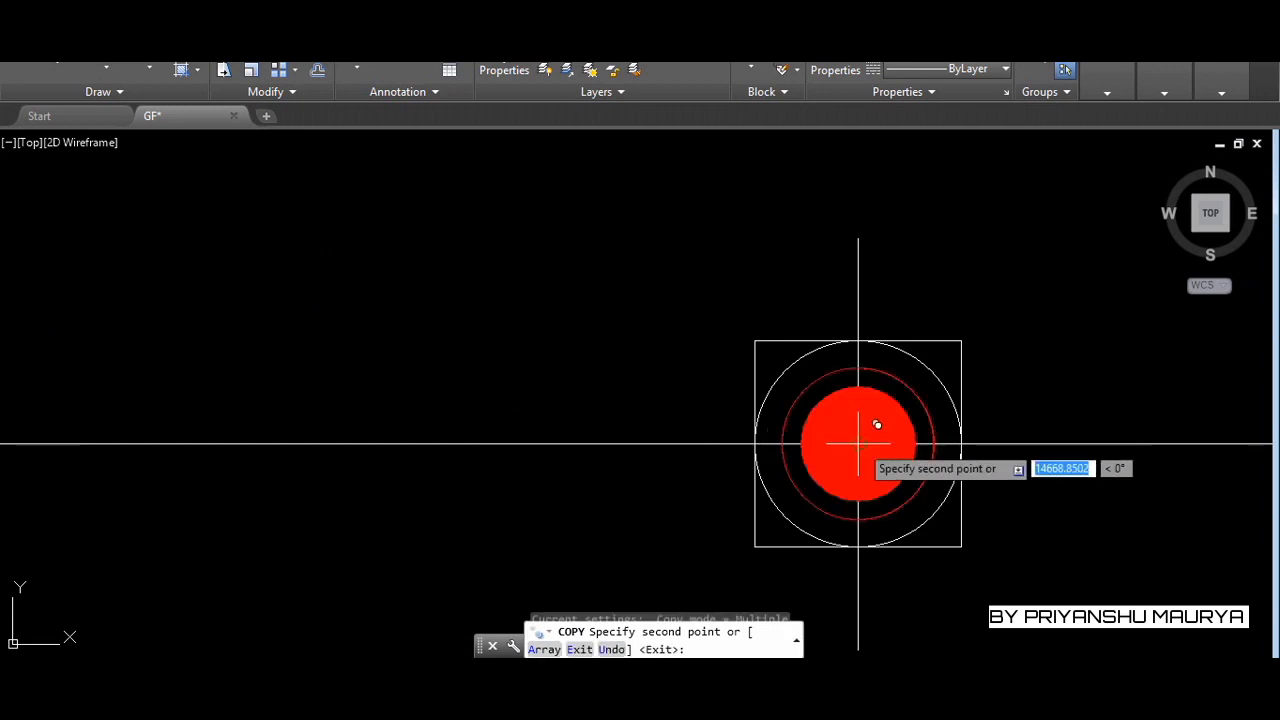
# Place two more copies of the disk valve on the passage area's middle division point and the one nearest window W2
pyautogui.scroll(-5, 877, 425)
pyautogui.scroll(5, 145, 427)
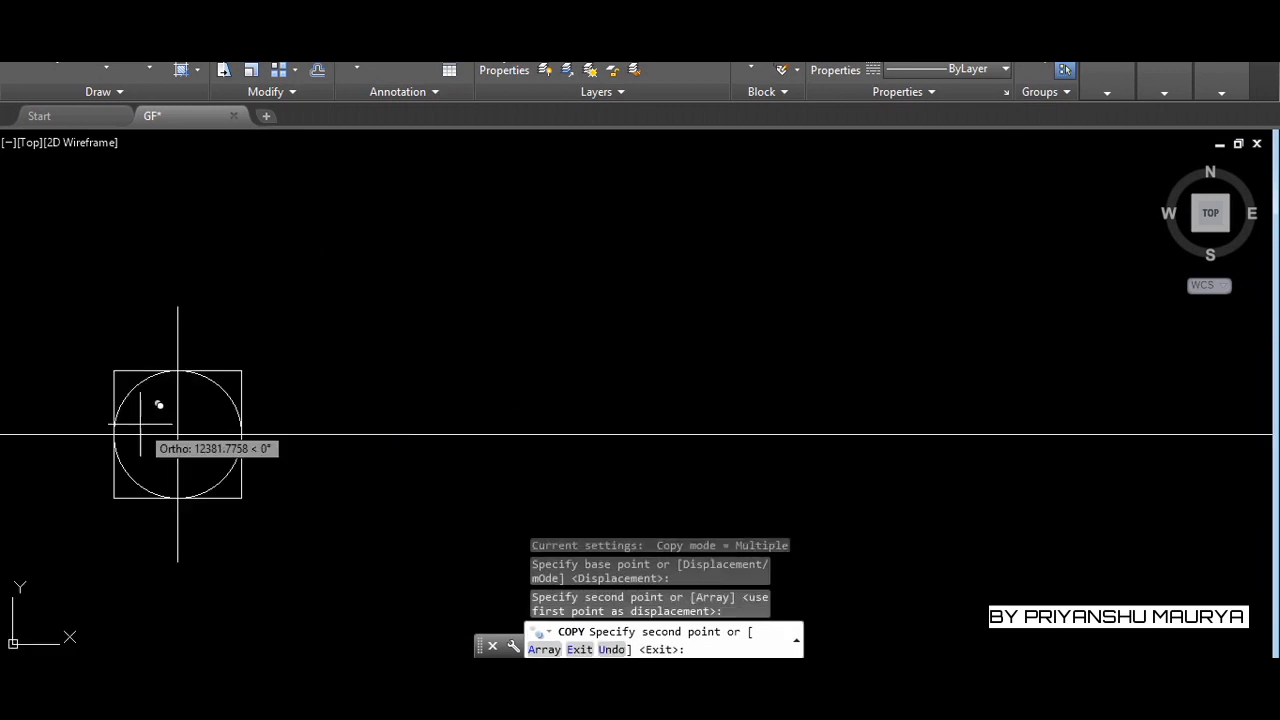
pyautogui.click(192, 422)
pyautogui.scroll(-5, 436, 413)
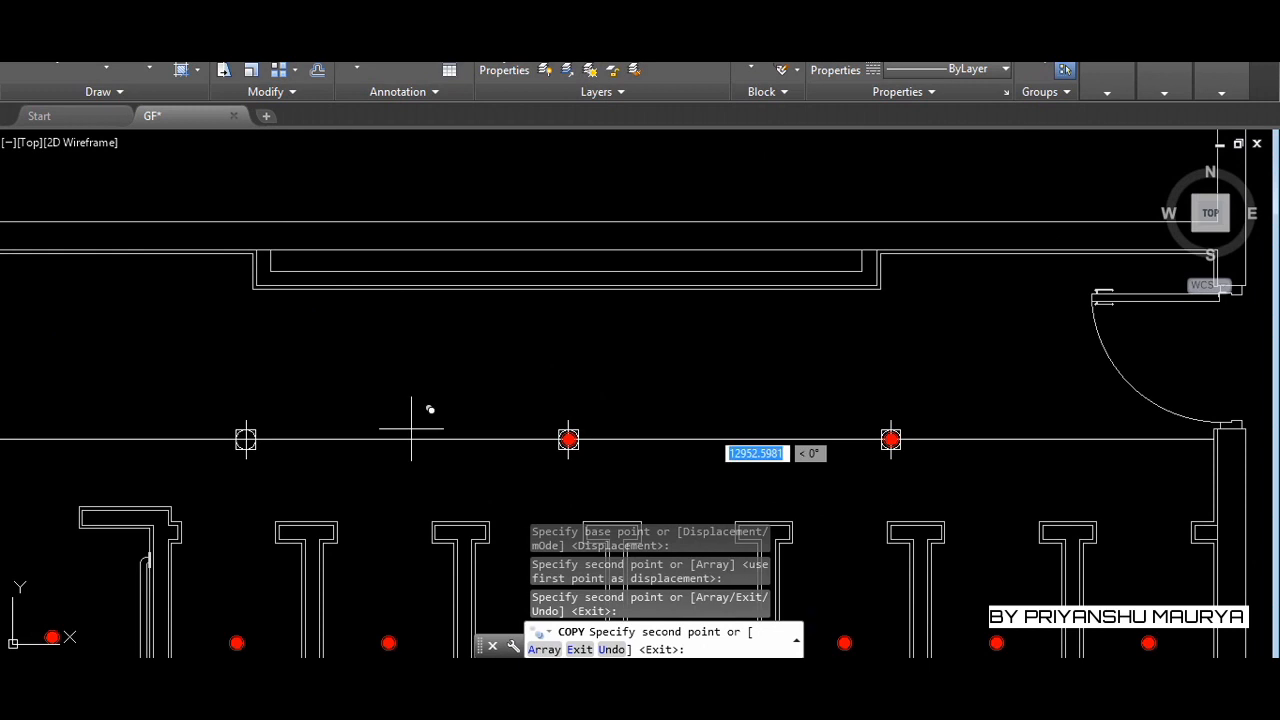
pyautogui.scroll(5, 250, 434)
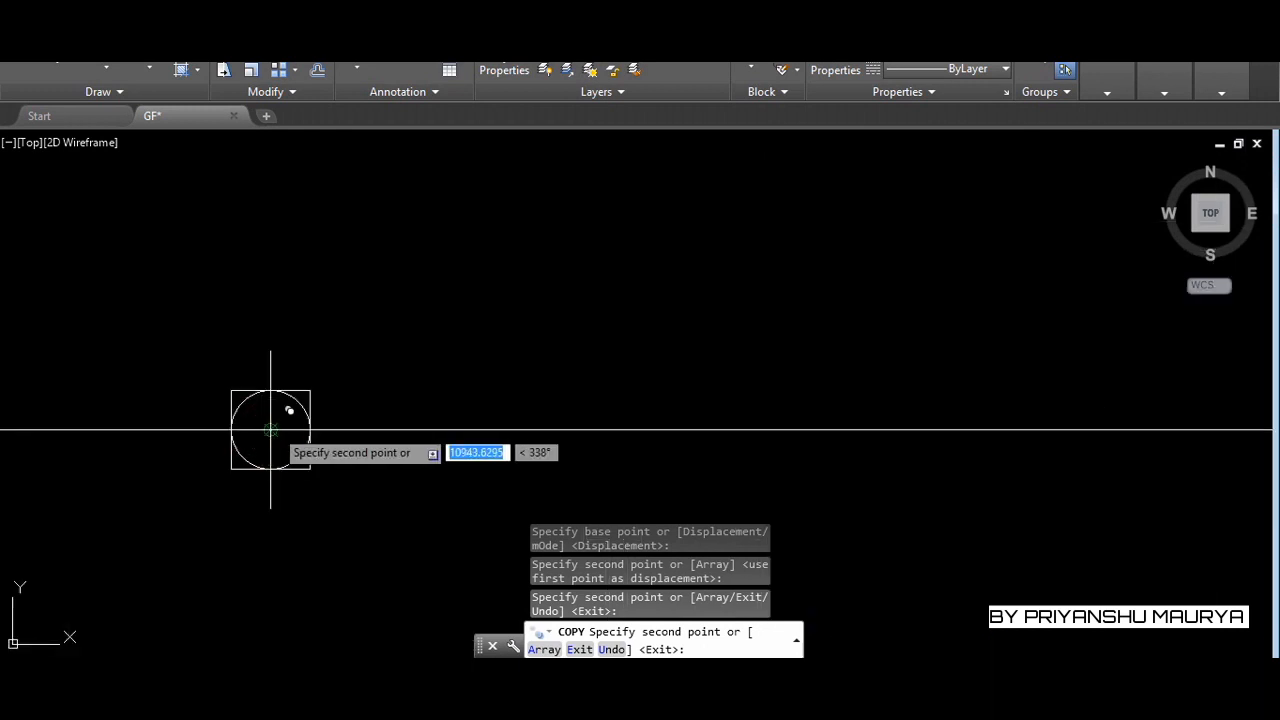
pyautogui.click(270, 430)
pyautogui.press('Escape')
pyautogui.press('Escape')
pyautogui.press('Escape')
pyautogui.scroll(-10, 270, 335)
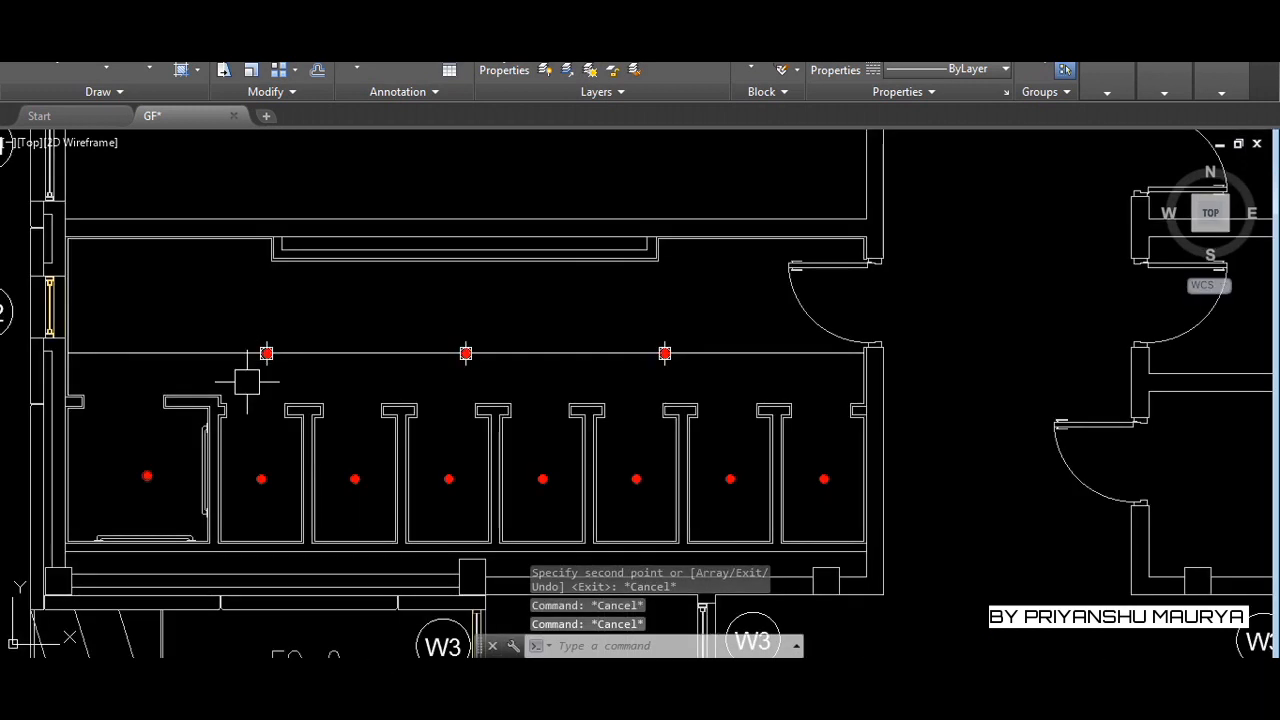
# Erase the horizontal helper line running across the passage area
pyautogui.click(548, 388)
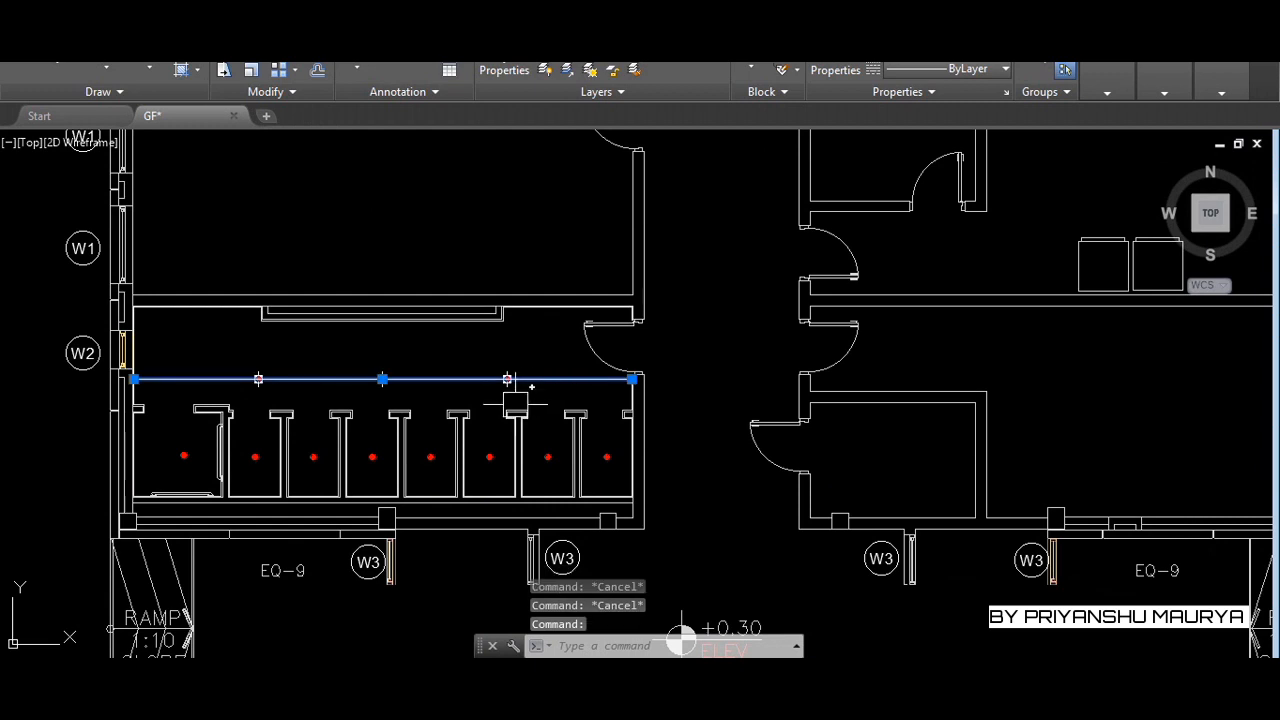
pyautogui.write('e')
pyautogui.press('Return')
# Select one division point marker in the passage area, extend the selection with Select Similar, and erase all the markers
pyautogui.scroll(8, 489, 384)
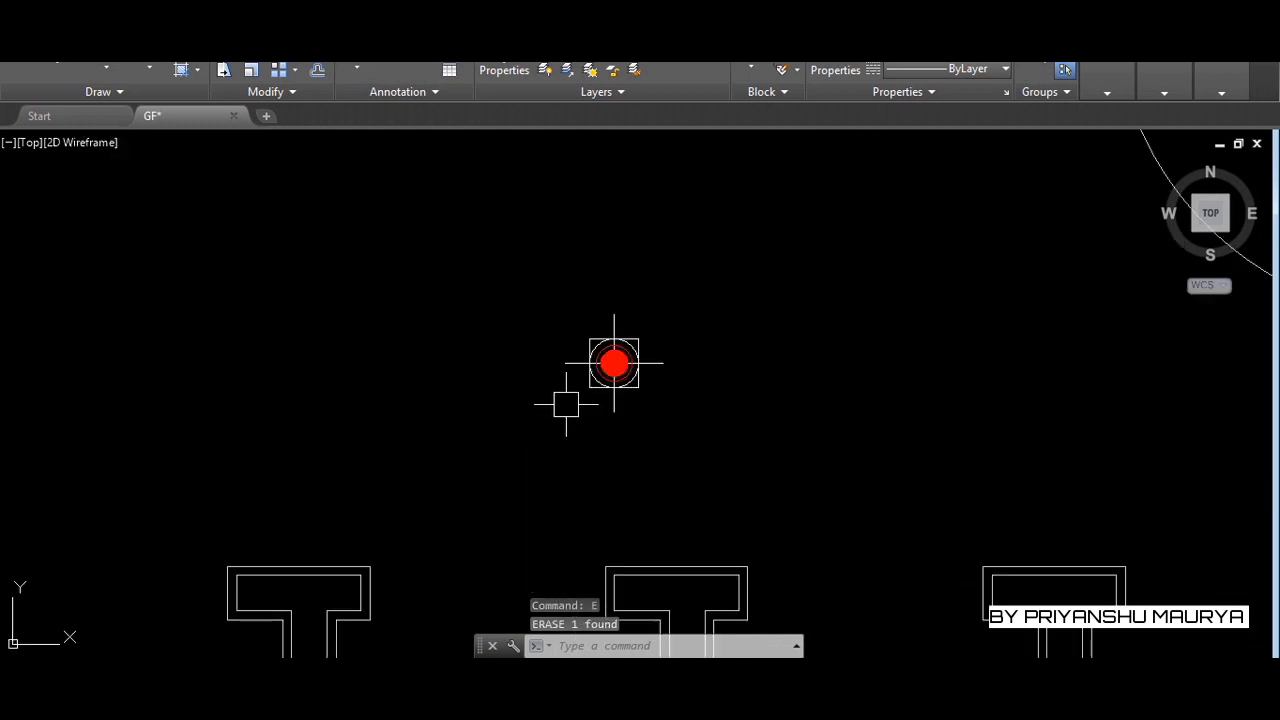
pyautogui.click(601, 402)
pyautogui.click(614, 363)
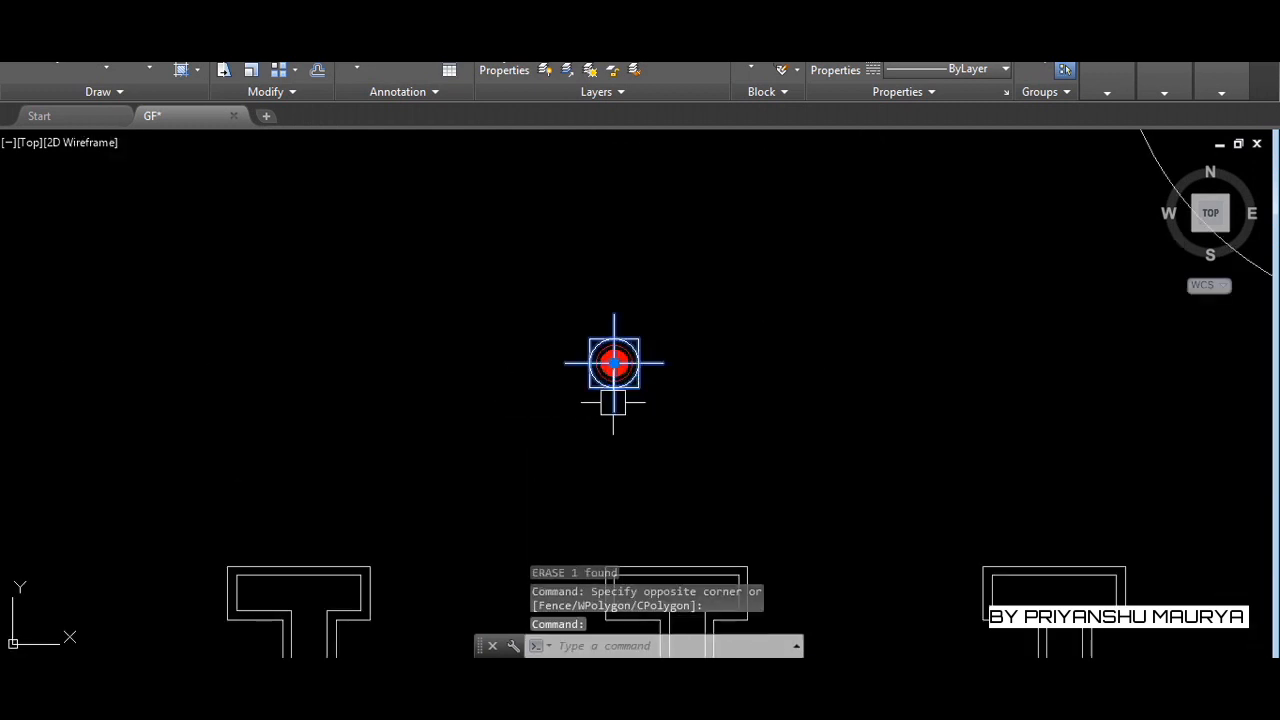
pyautogui.scroll(-3, 544, 297)
pyautogui.scroll(-2, 640, 332)
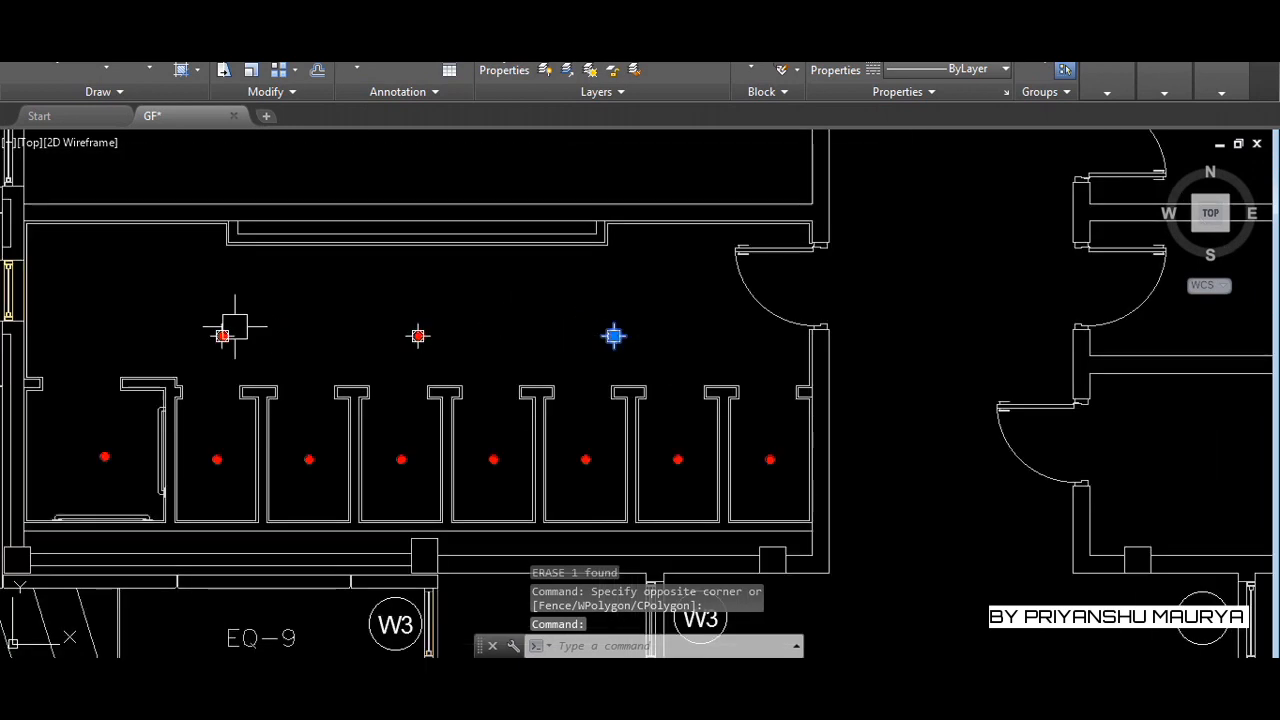
pyautogui.scroll(4, 222, 335)
pyautogui.scroll(-4, 195, 322)
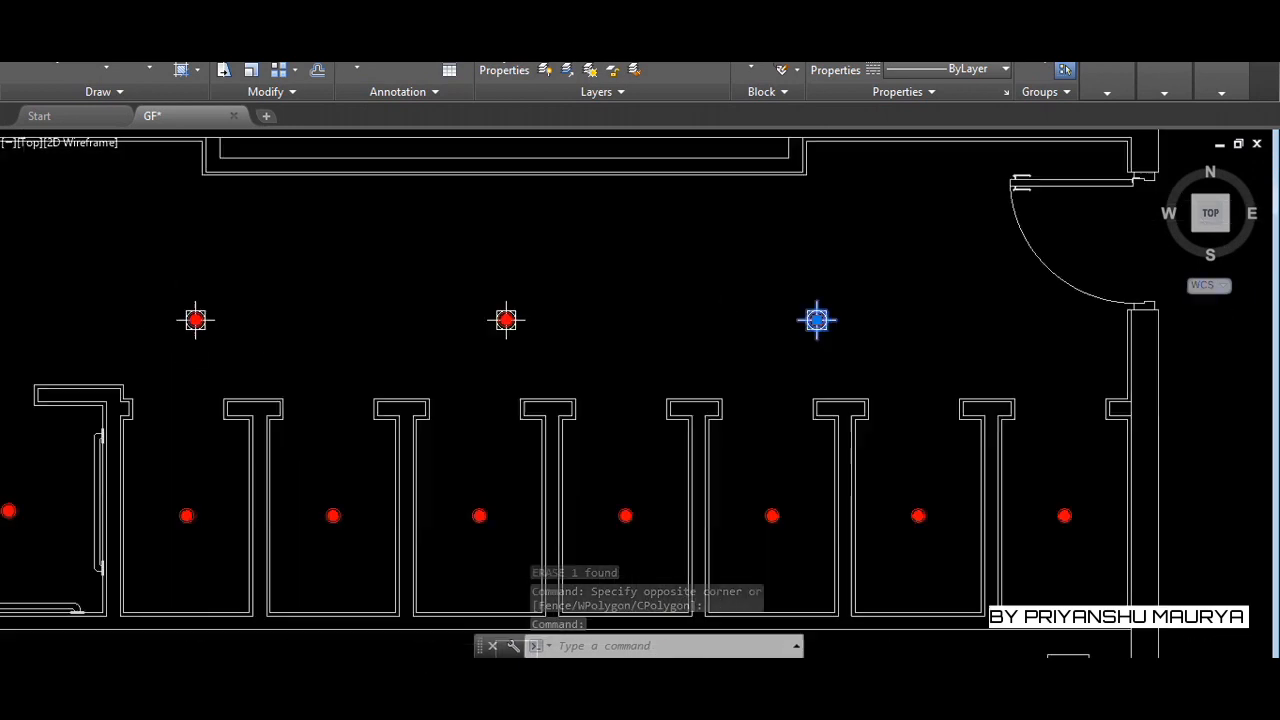
pyautogui.rightClick(523, 326)
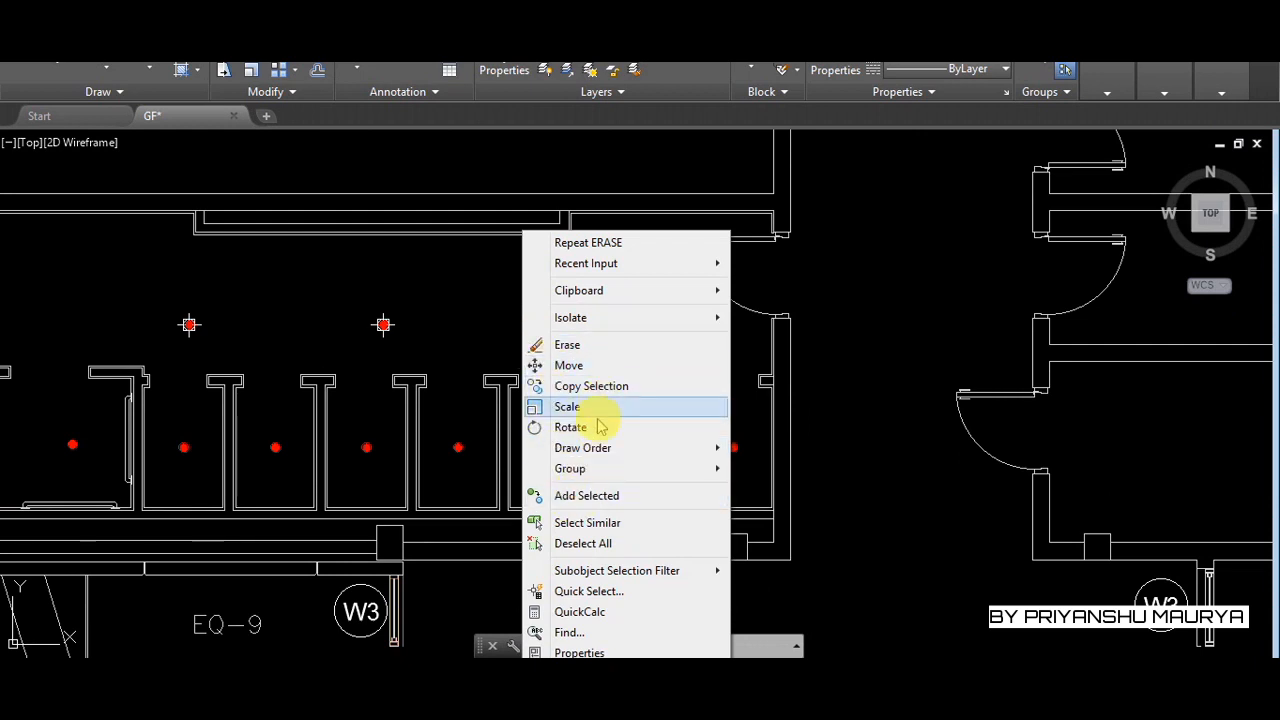
pyautogui.click(585, 526)
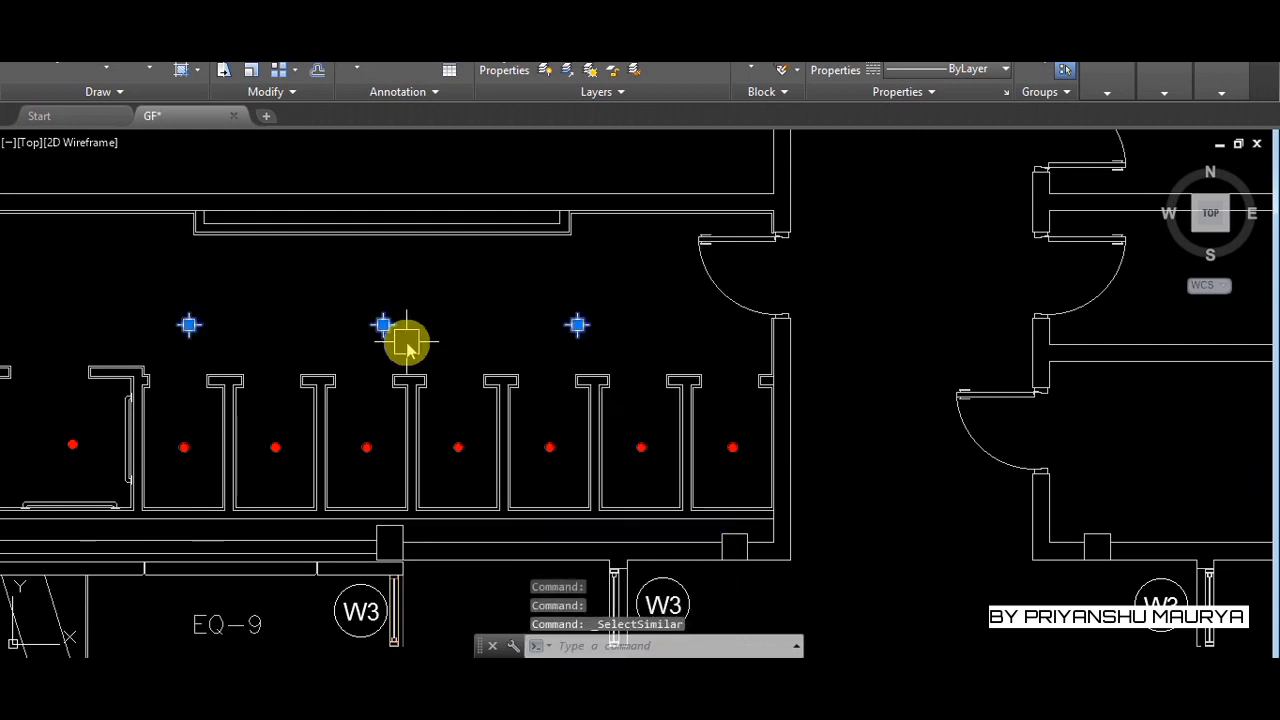
pyautogui.write('E')
pyautogui.press('Return')
pyautogui.scroll(4, 245, 347)
pyautogui.scroll(-4, 746, 411)
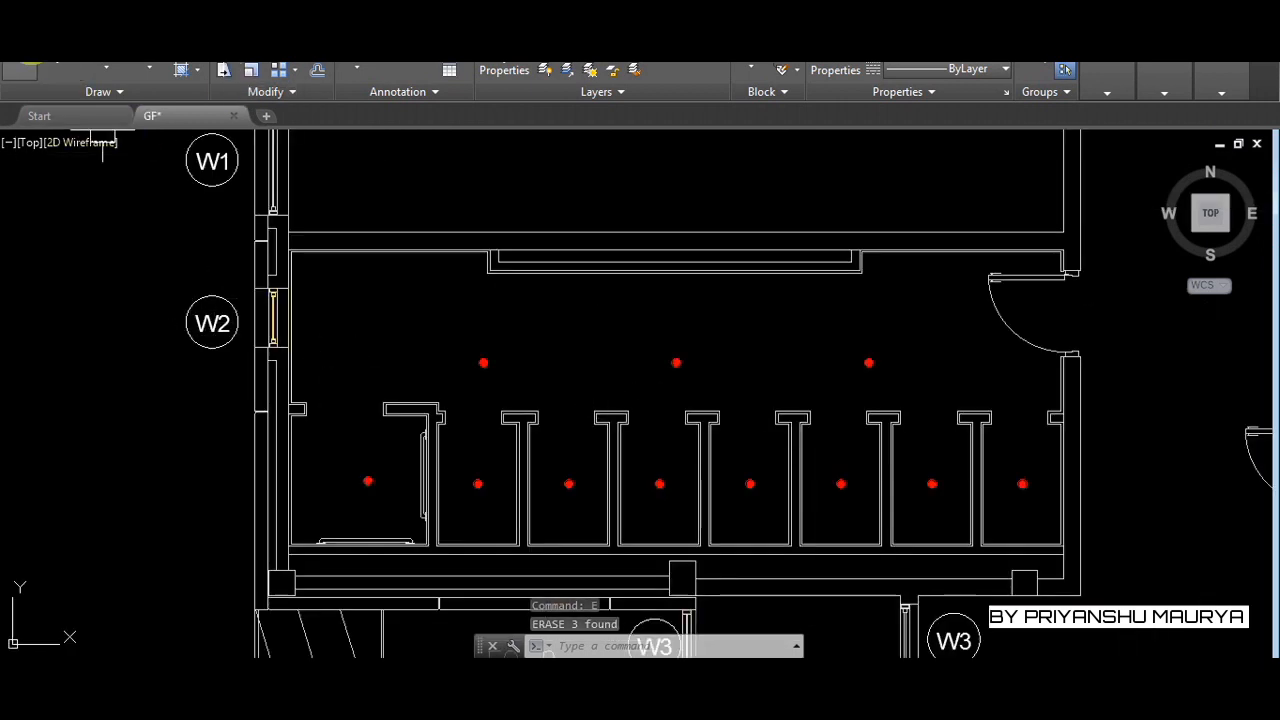
# Make EAD the current layer
pyautogui.click(20, 70)
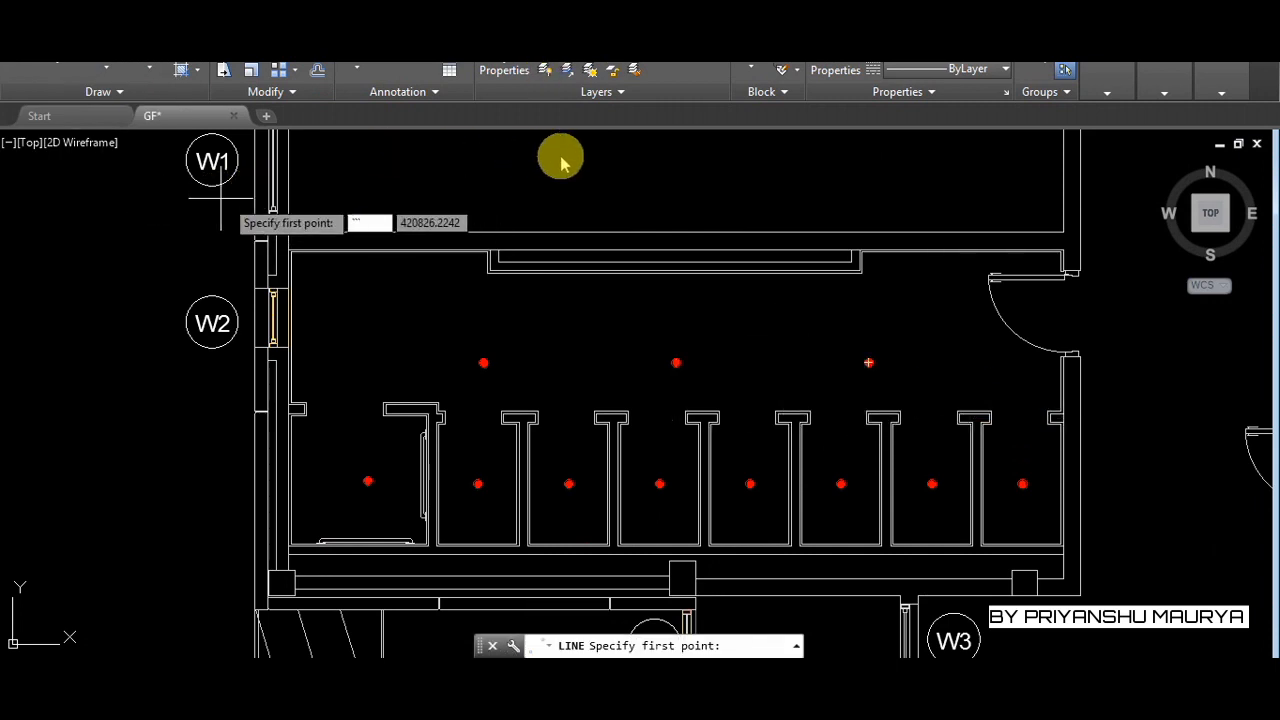
pyautogui.press('Escape')
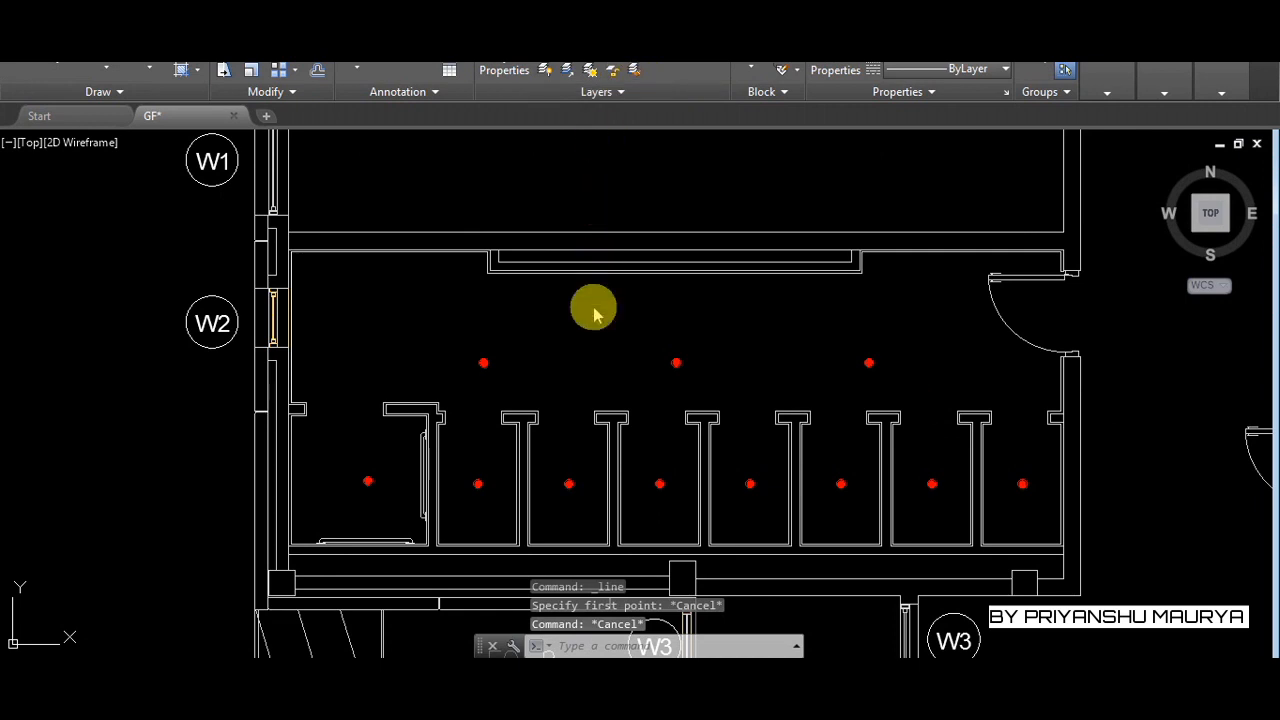
pyautogui.click(648, 64)
pyautogui.scroll(-3, 608, 491)
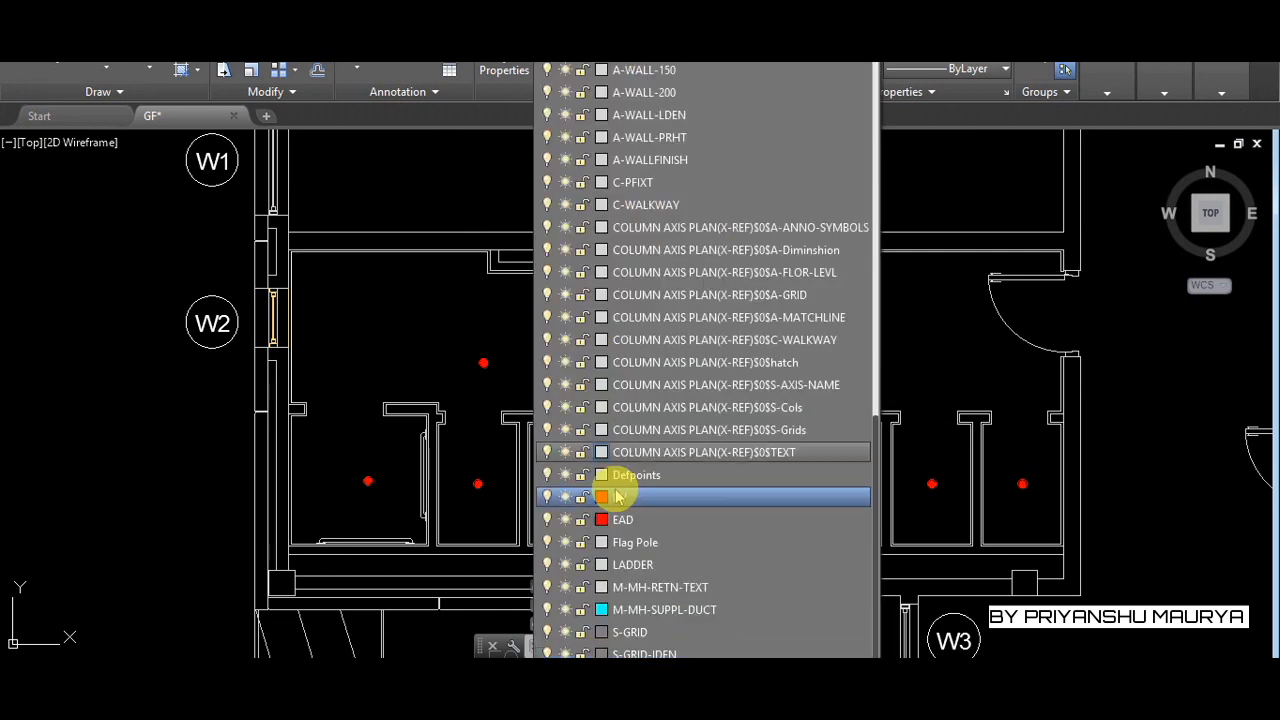
pyautogui.click(618, 522)
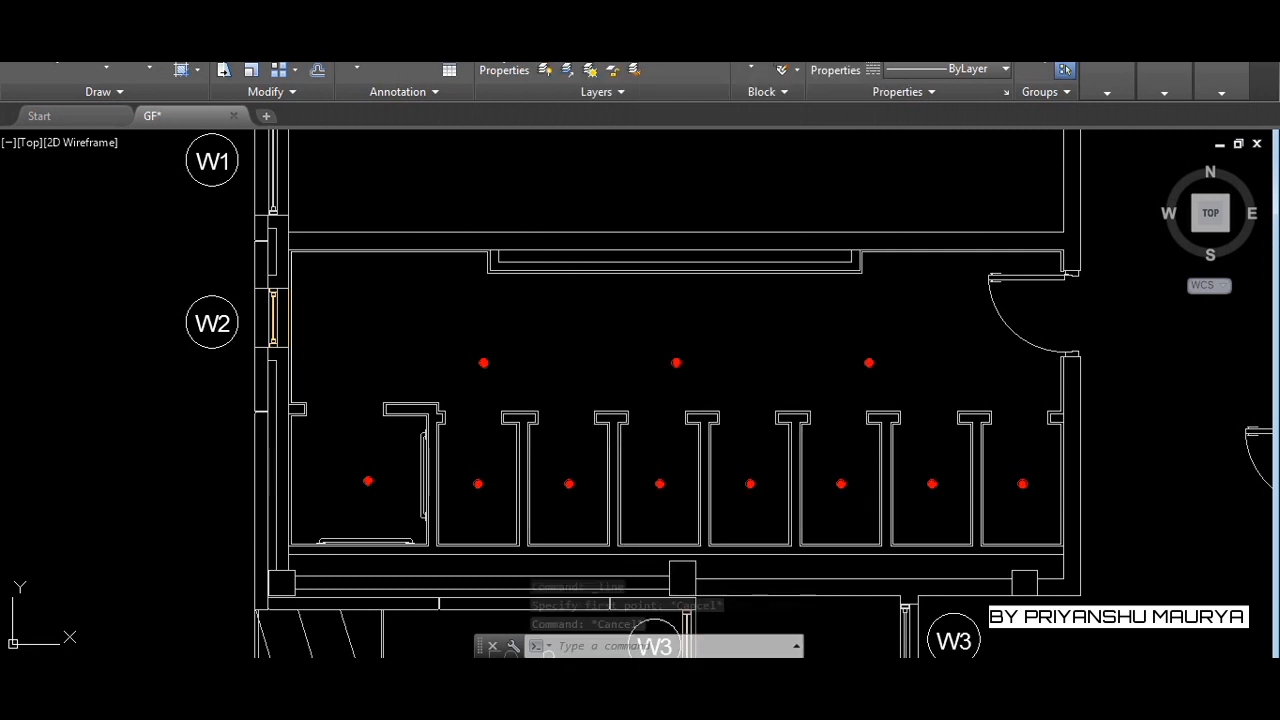
pyautogui.click(619, 520)
pyautogui.press('Escape')
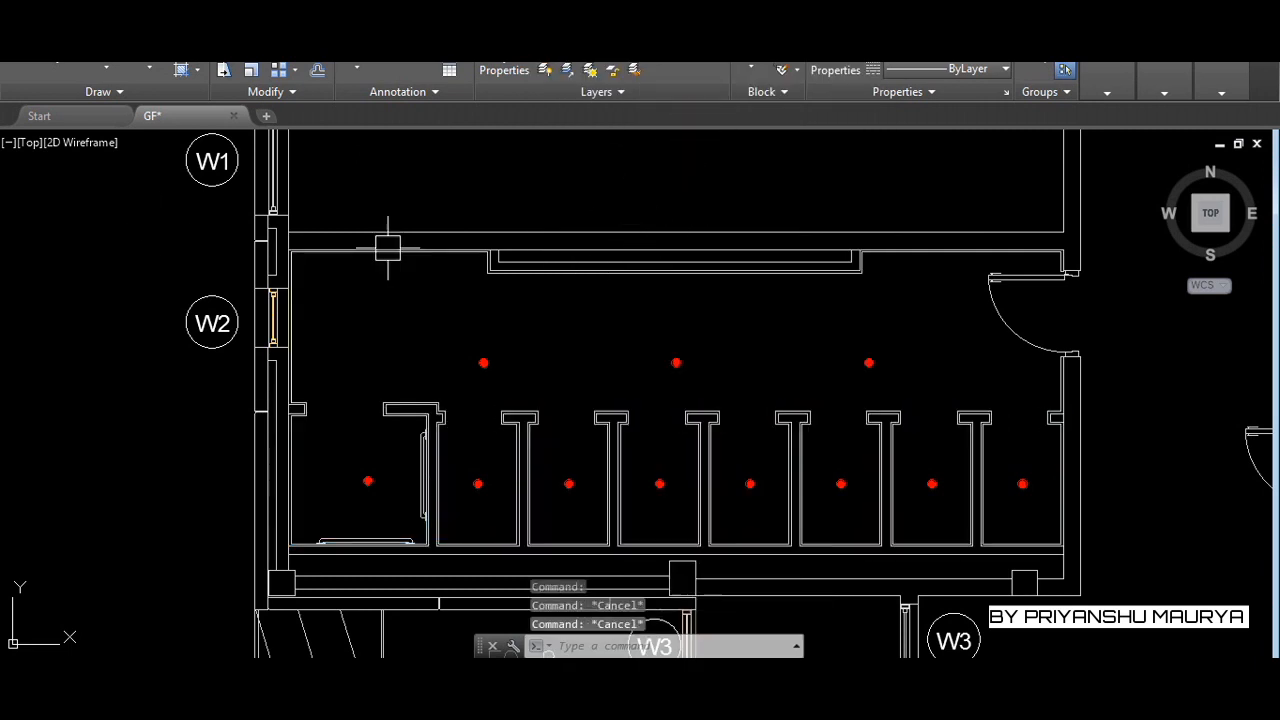
# Draw a vertical line from the centre of the disk valve in the door-side end cubicle up through the passage area
pyautogui.write('l')
pyautogui.press('Return')
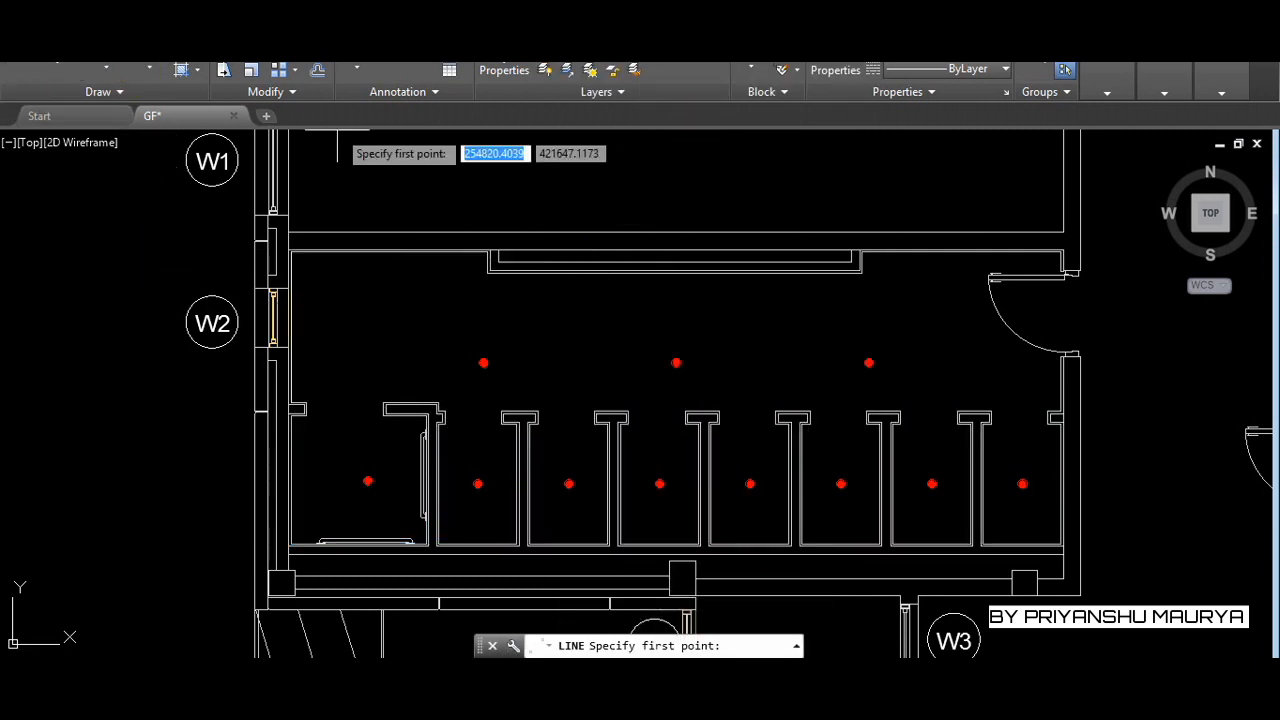
pyautogui.scroll(8, 1020, 482)
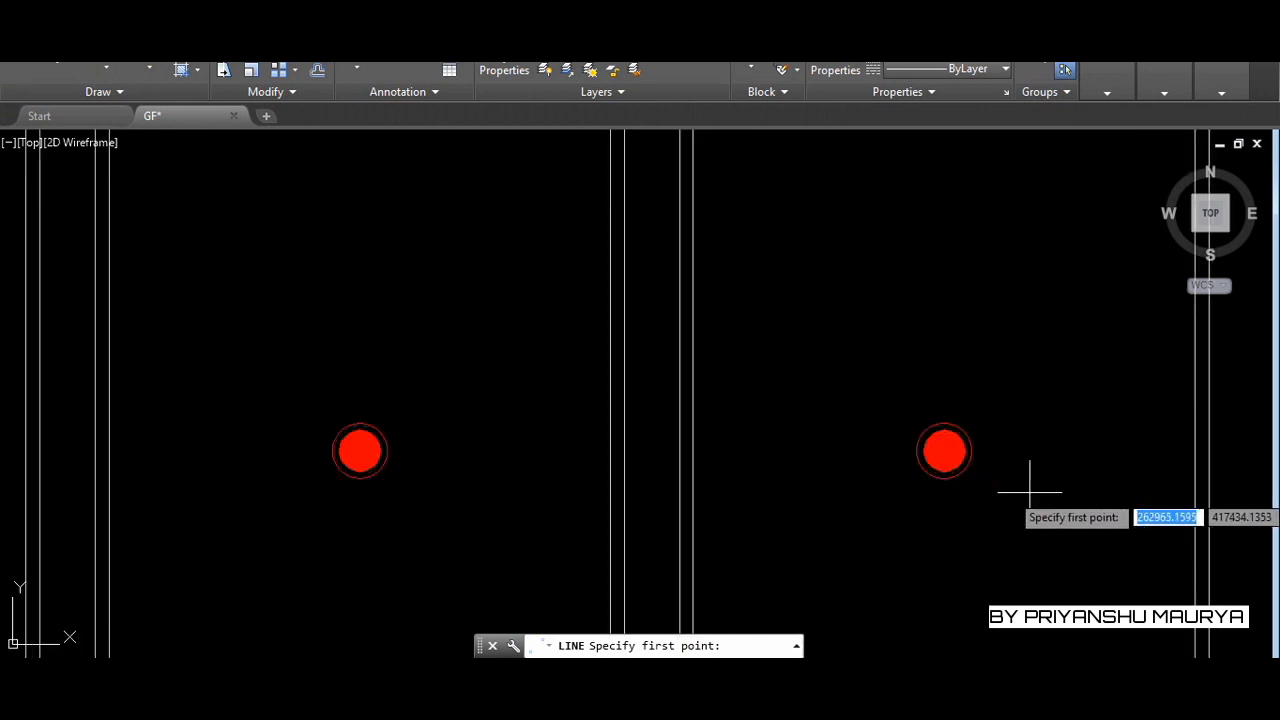
pyautogui.click(944, 451)
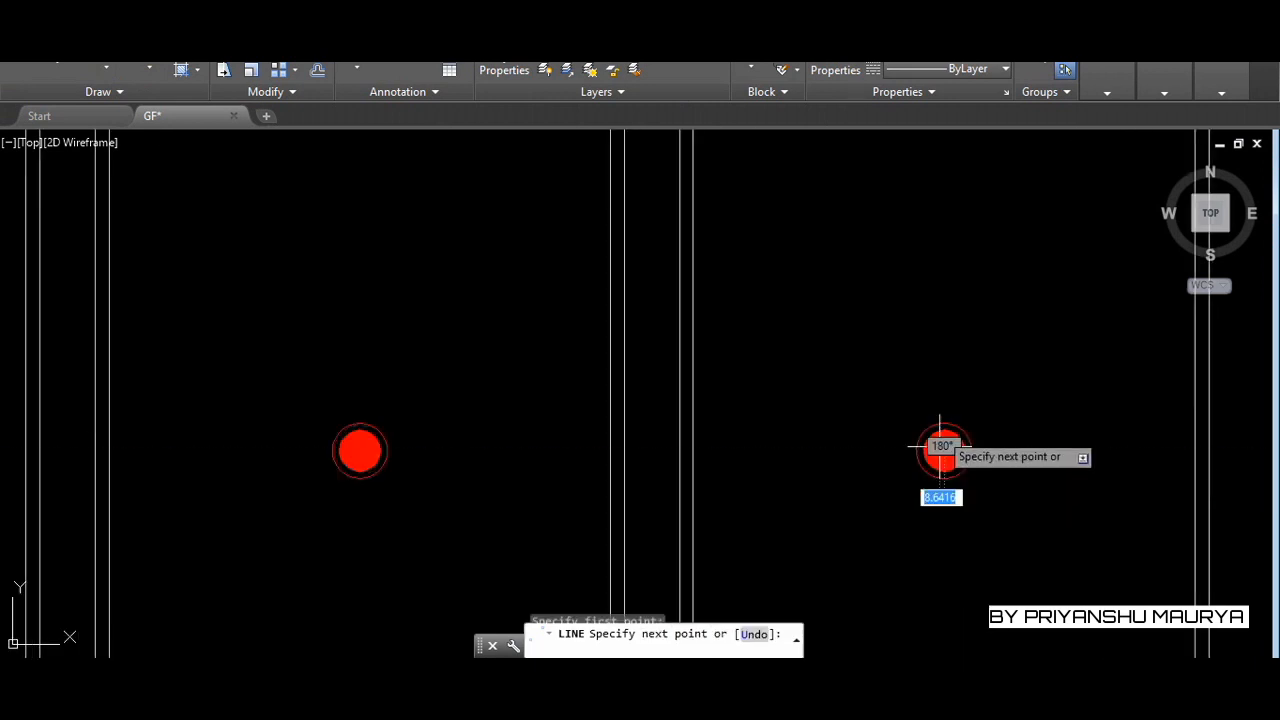
pyautogui.scroll(-6, 944, 455)
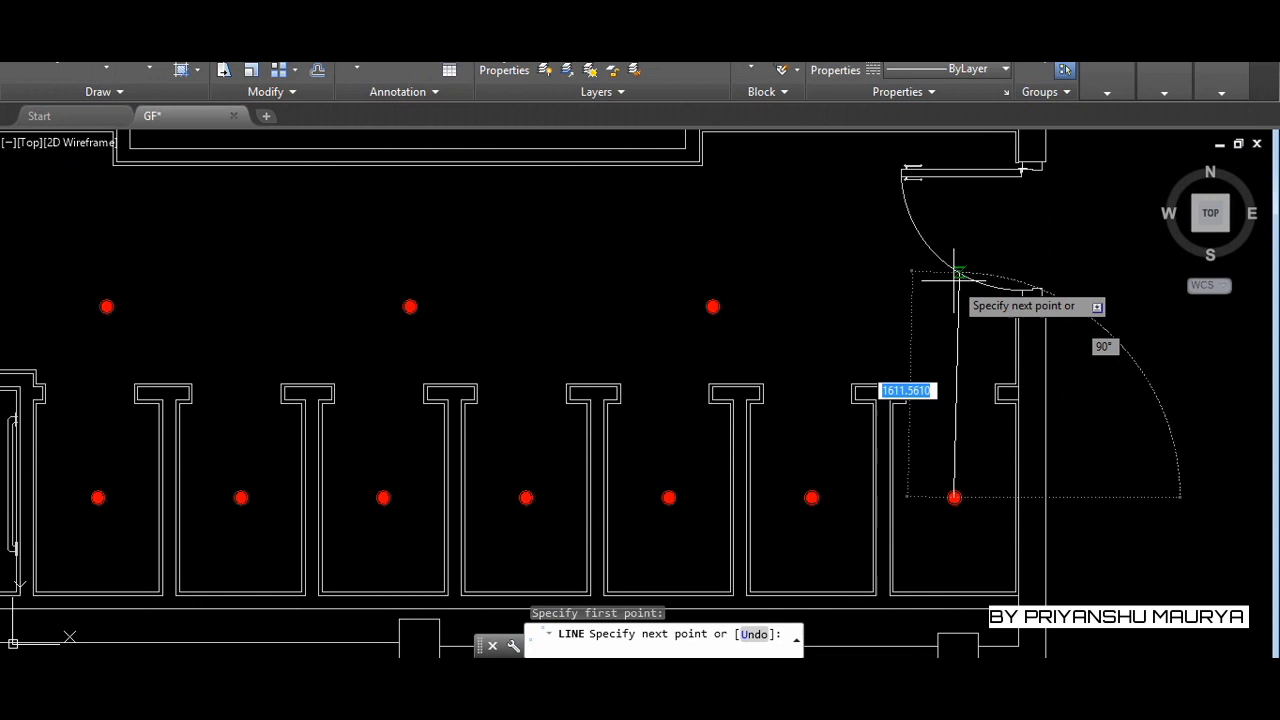
pyautogui.click(953, 218)
pyautogui.press('Escape')
pyautogui.scroll(-4, 997, 381)
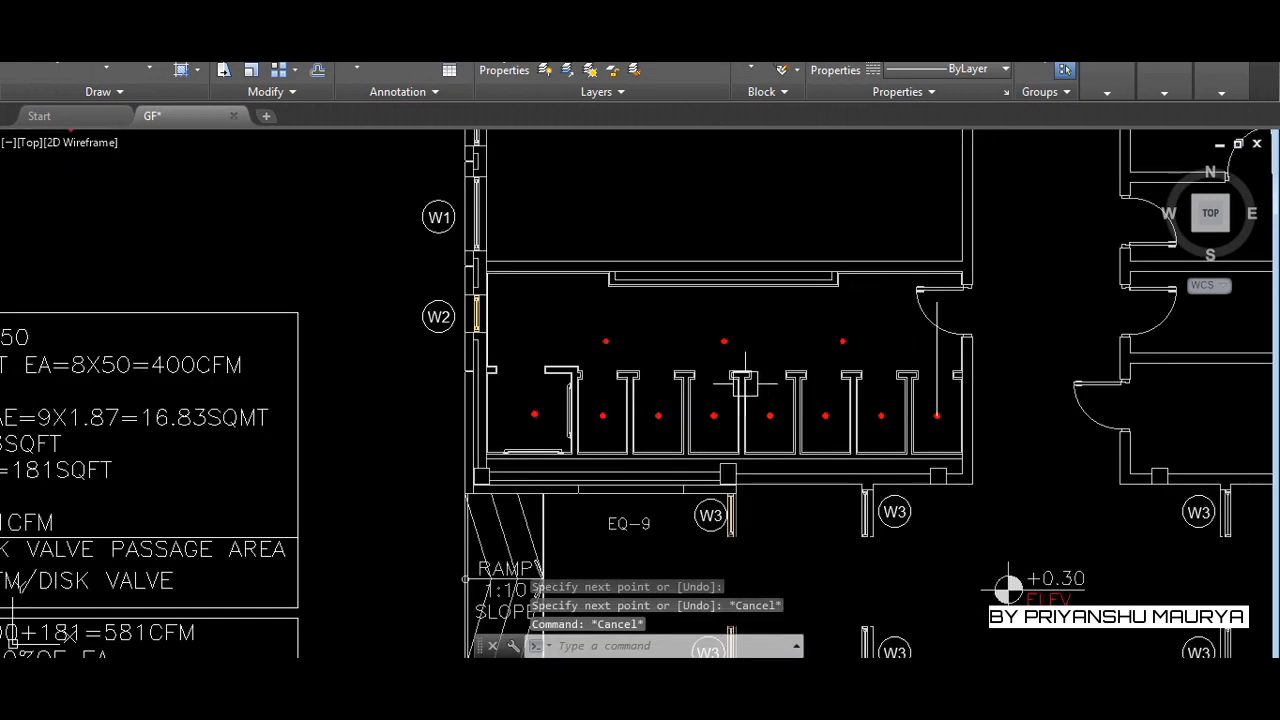
# Draw a horizontal line from the passage disk valve nearest window W2 through the other two valves to the vertical line
pyautogui.press('Return')
pyautogui.scroll(6, 586, 343)
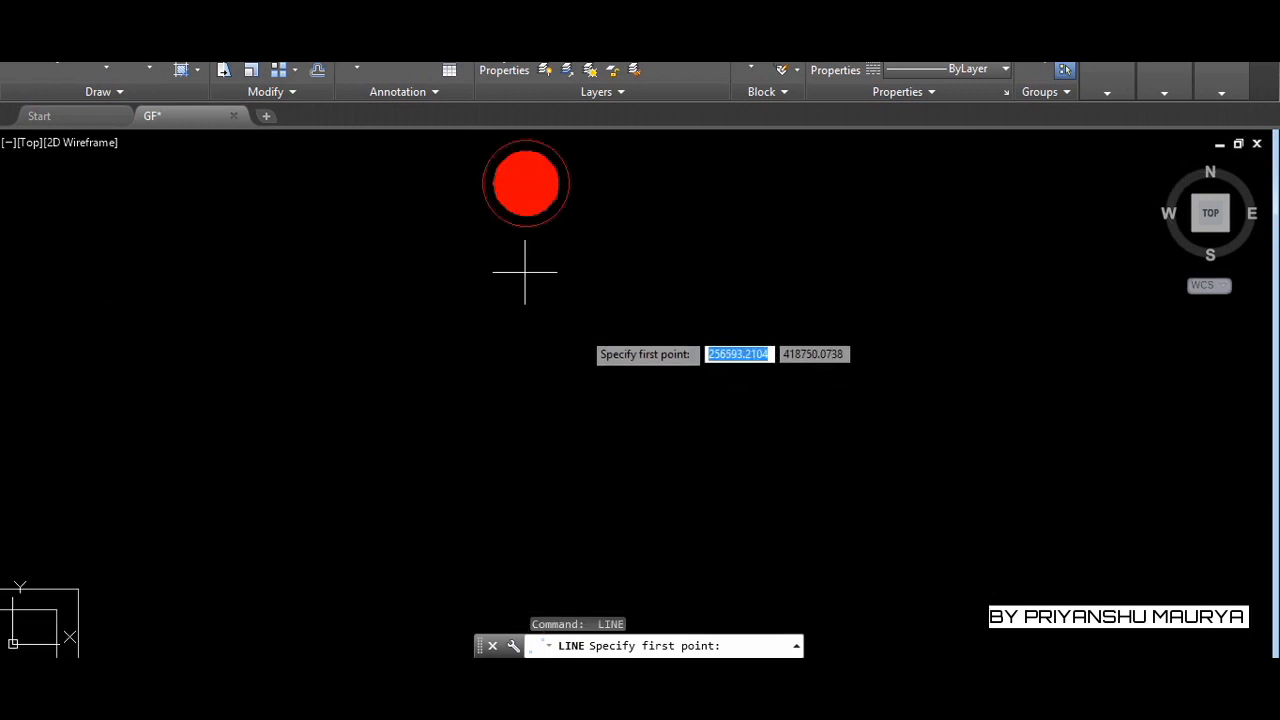
pyautogui.click(526, 183)
pyautogui.scroll(-6, 75, 325)
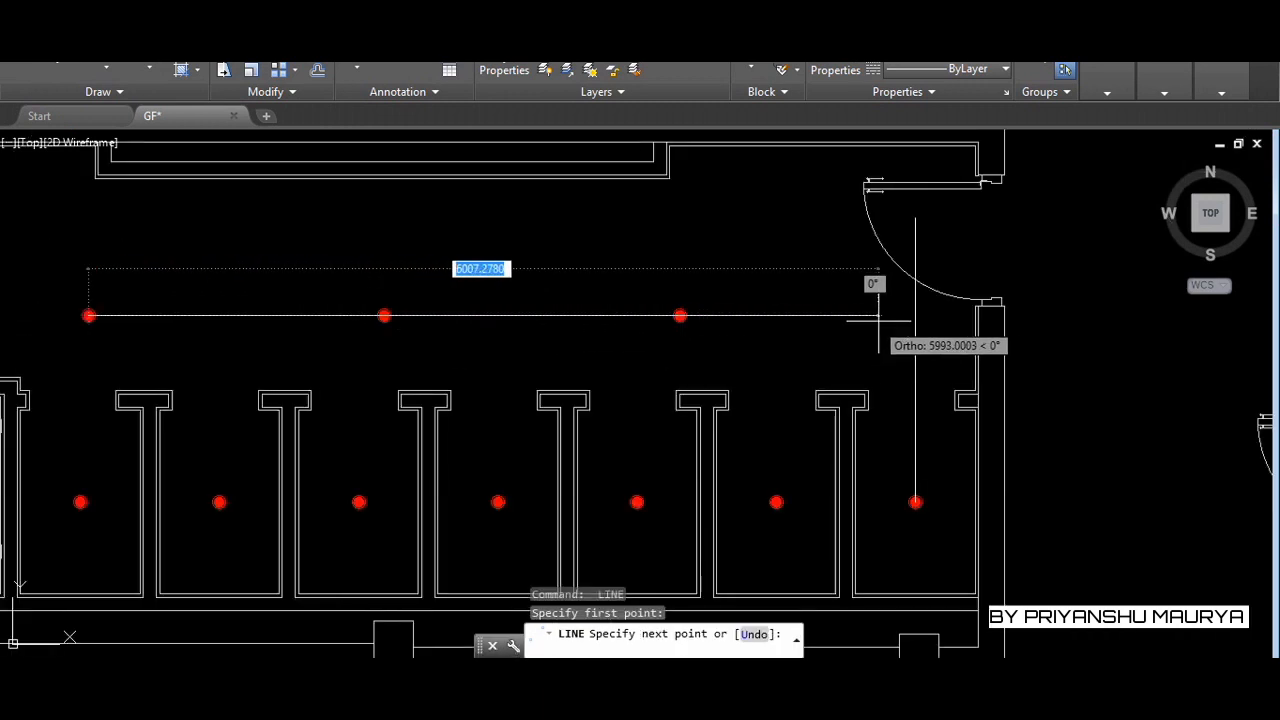
pyautogui.click(913, 315)
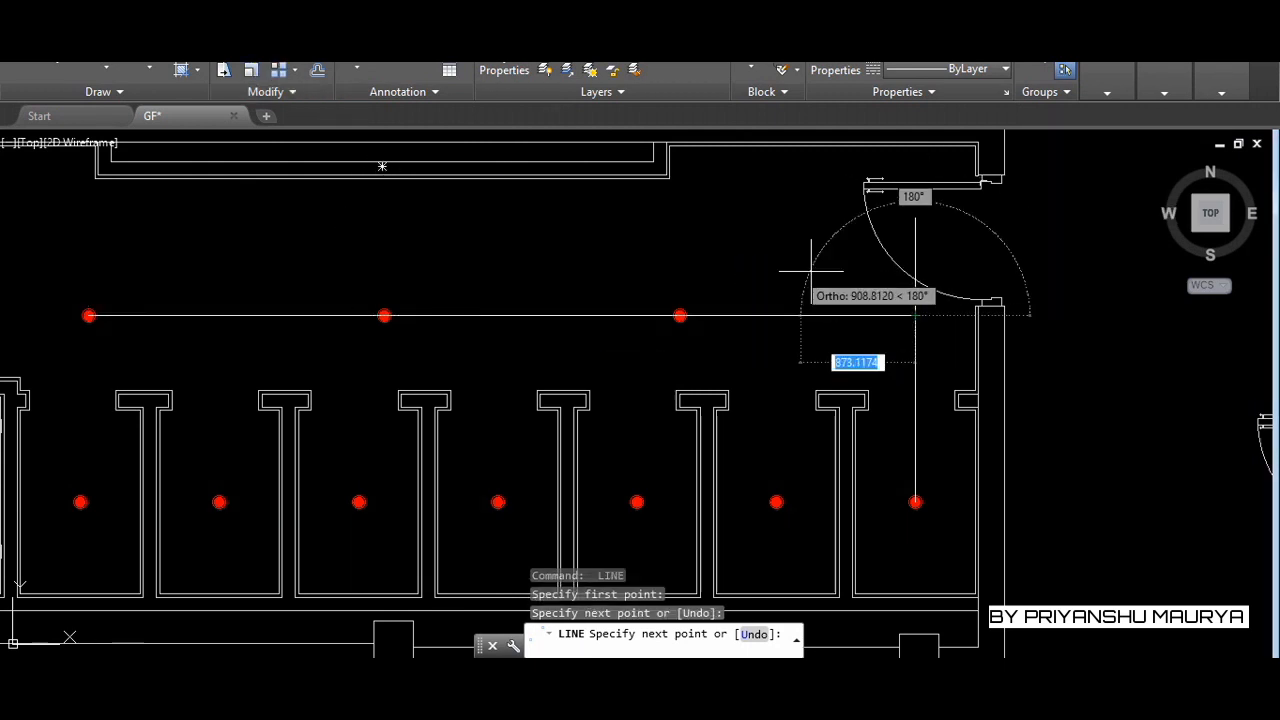
pyautogui.press('Escape')
pyautogui.press('Escape')
pyautogui.press('Escape')
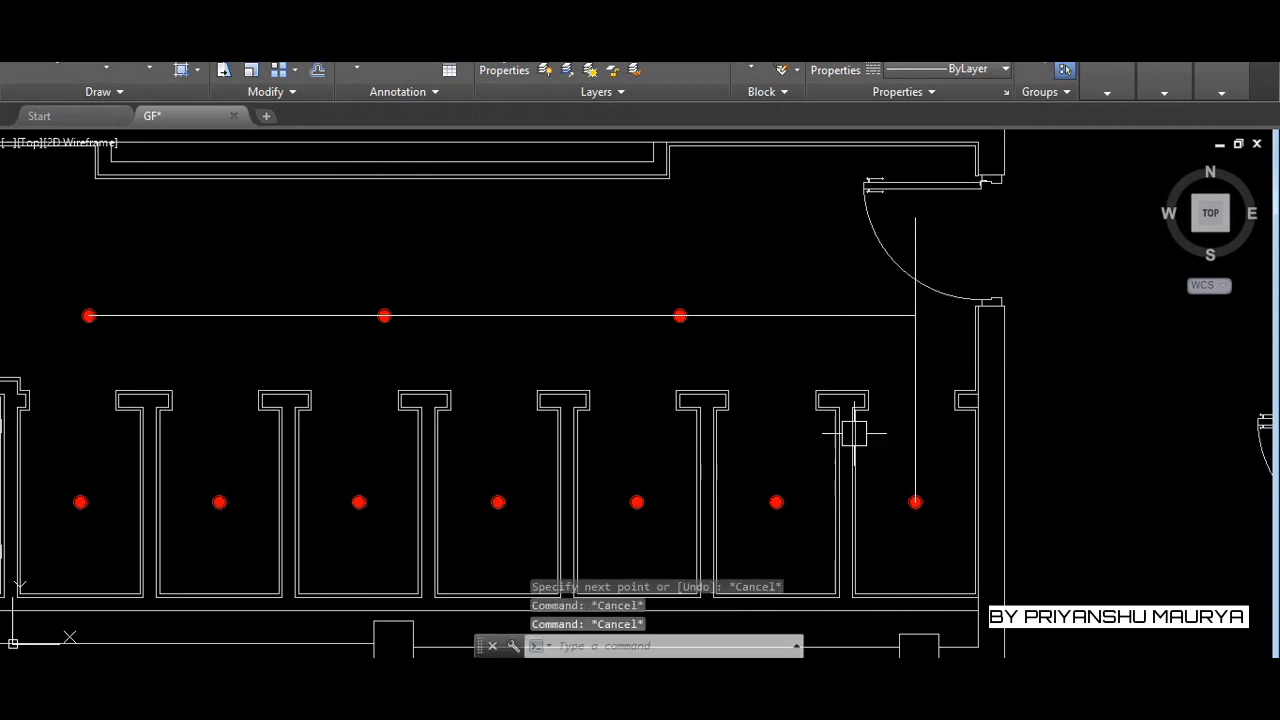
# Draw a vertical branch line from the disk valve in the second cubicle from the door side up to the horizontal line
pyautogui.write('l')
pyautogui.press('Return')
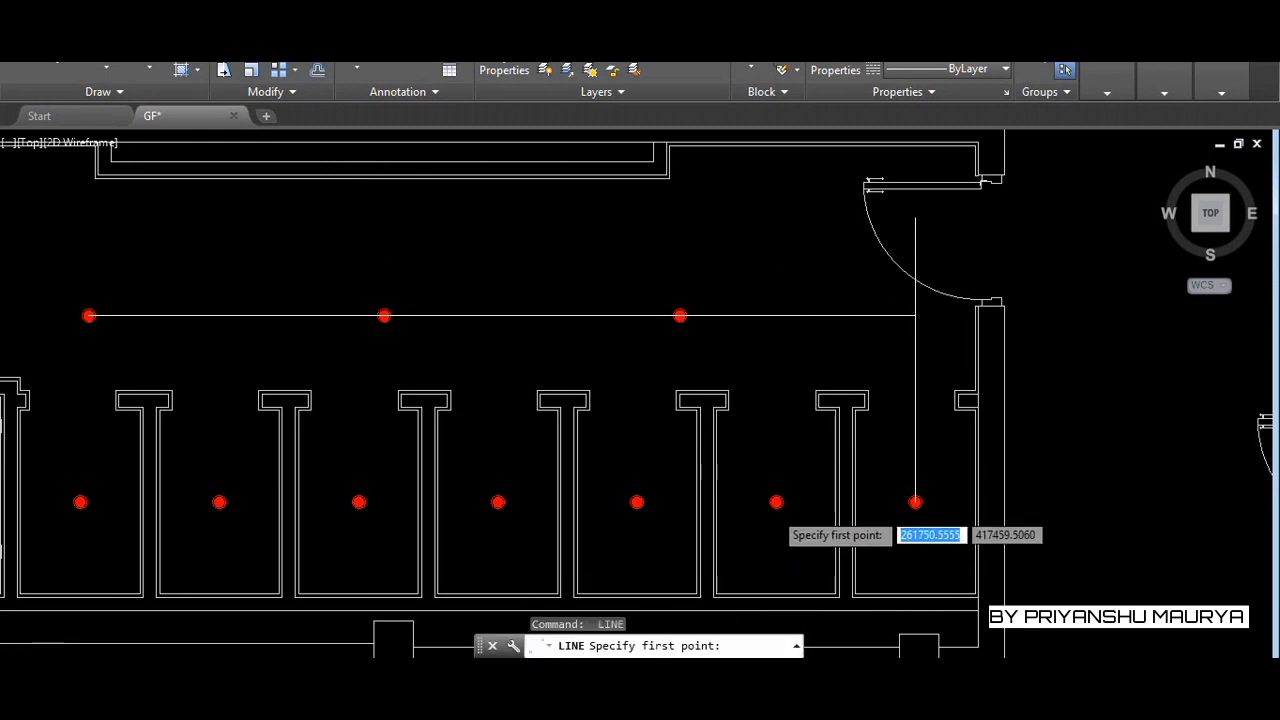
pyautogui.scroll(5, 777, 502)
pyautogui.click(777, 481)
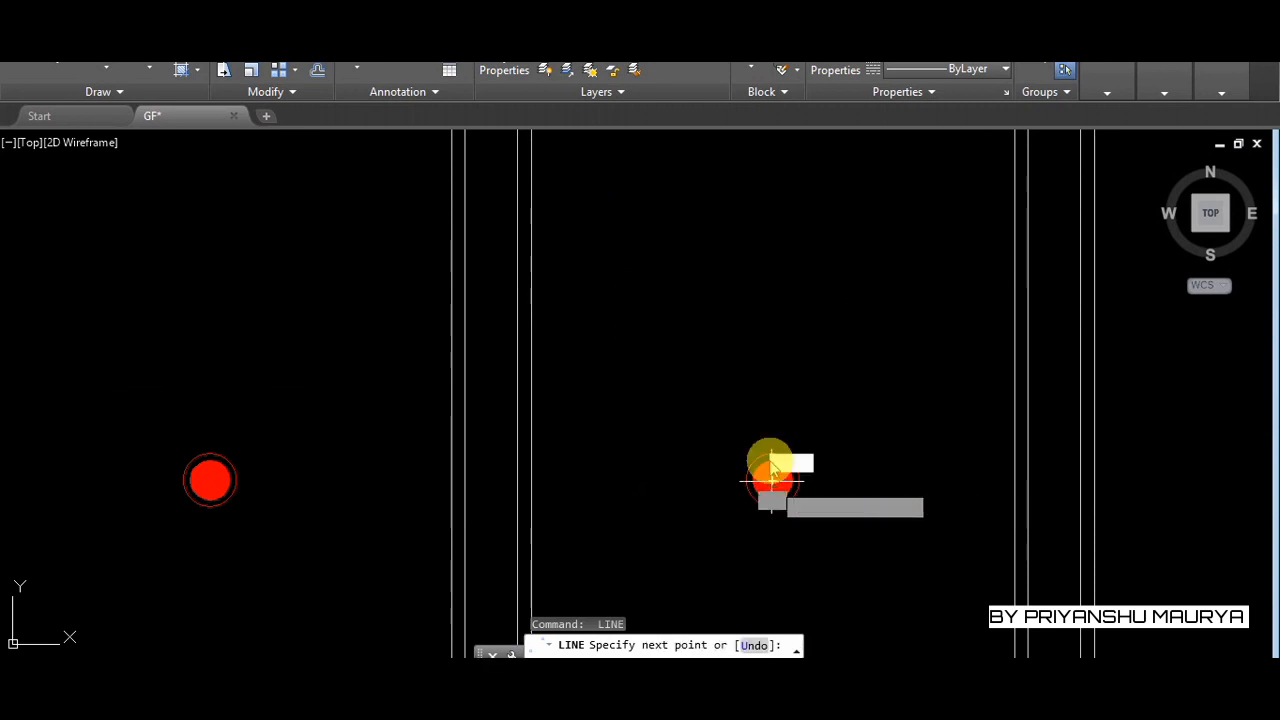
pyautogui.scroll(-3, 771, 480)
pyautogui.click(770, 221)
pyautogui.press('Escape')
pyautogui.press('Escape')
pyautogui.click(533, 221)
pyautogui.press('Escape')
pyautogui.scroll(-4, 980, 380)
pyautogui.press('l')
pyautogui.press('Return')
pyautogui.press('Escape')
# Start copying the vertical branch line of the second cubicle from the door side
pyautogui.click(937, 357)
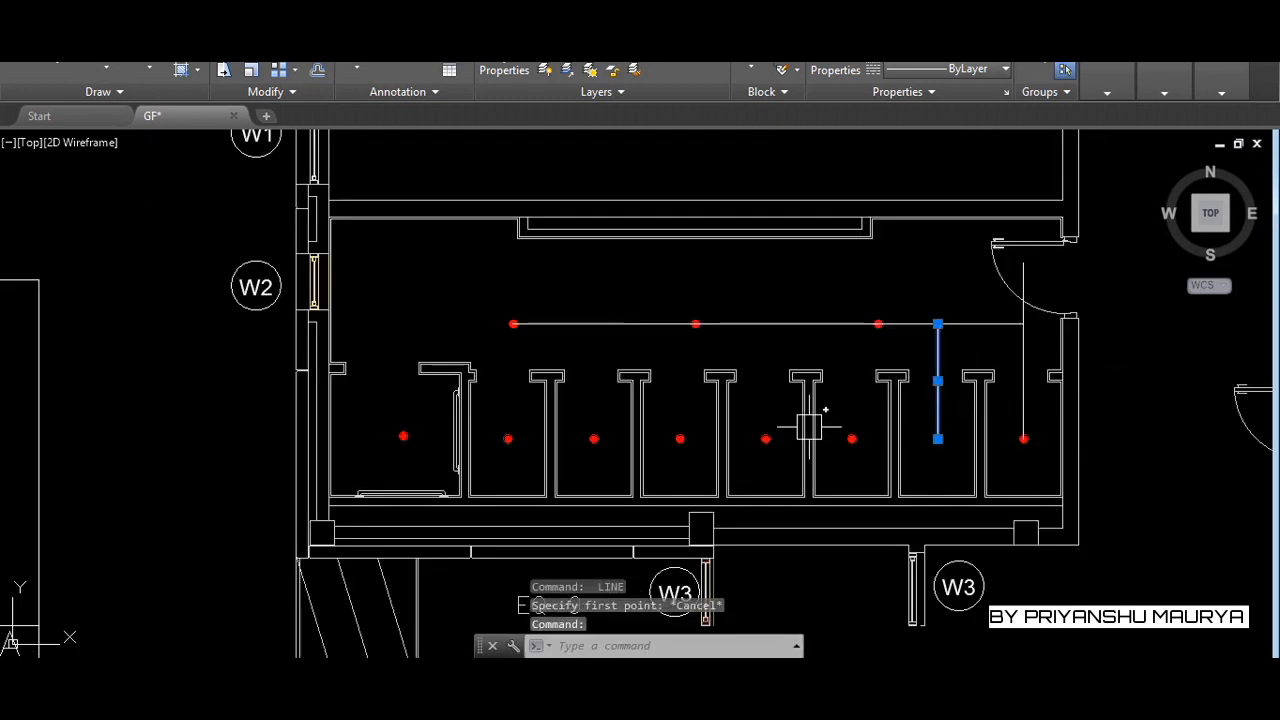
pyautogui.write('co')
pyautogui.press('Return')
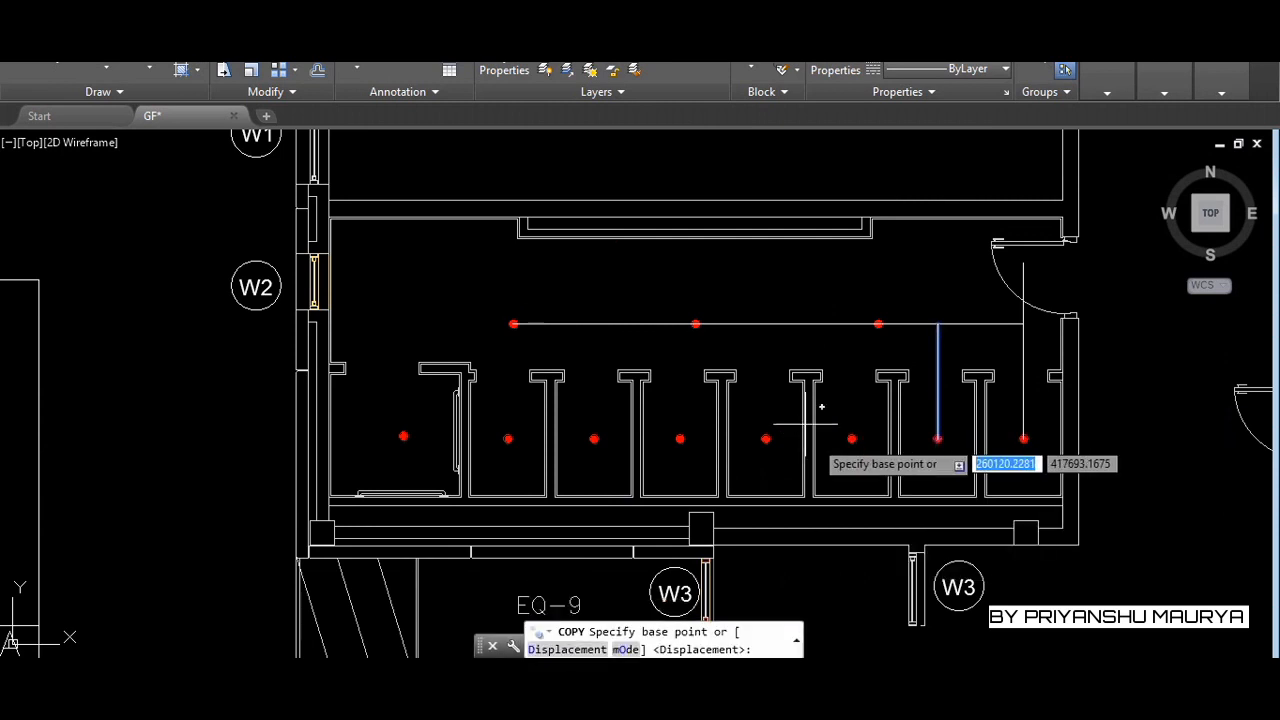
# Copy the vertical branch line from its disk valve's centre onto the centres of the six remaining toilet valves to the west
pyautogui.scroll(5, 848, 440)
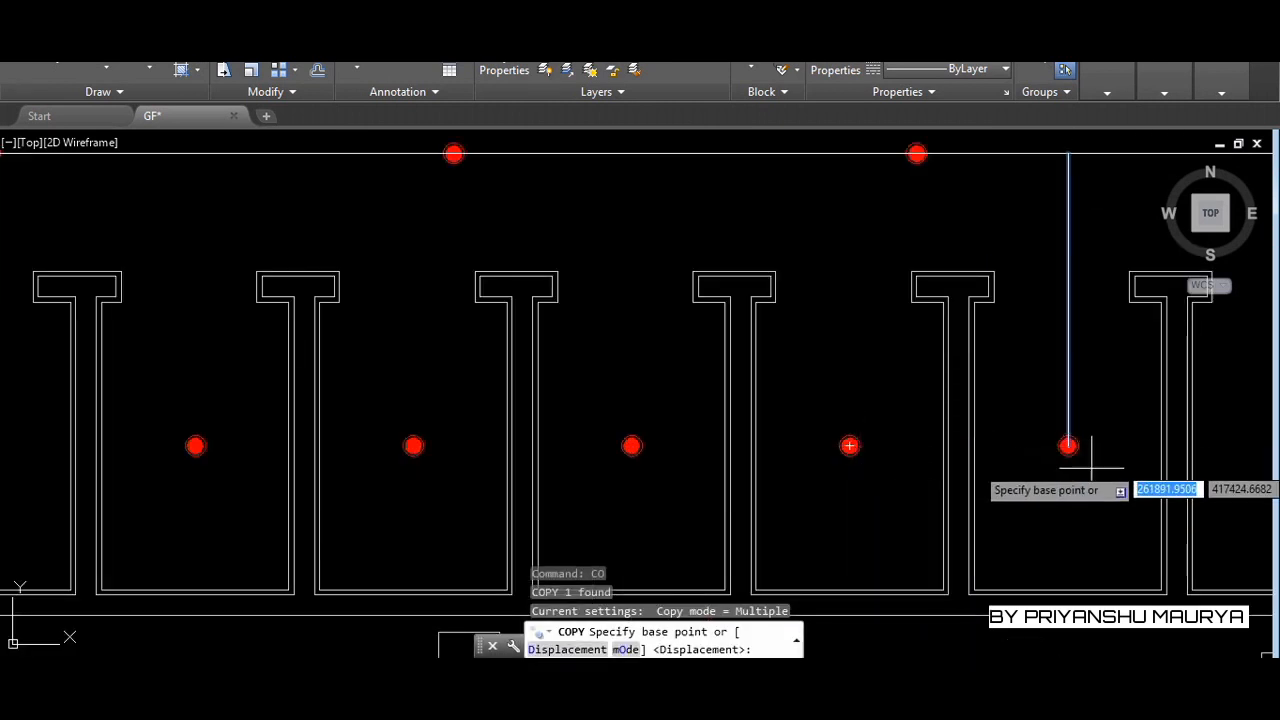
pyautogui.scroll(5, 1070, 452)
pyautogui.click(1049, 413)
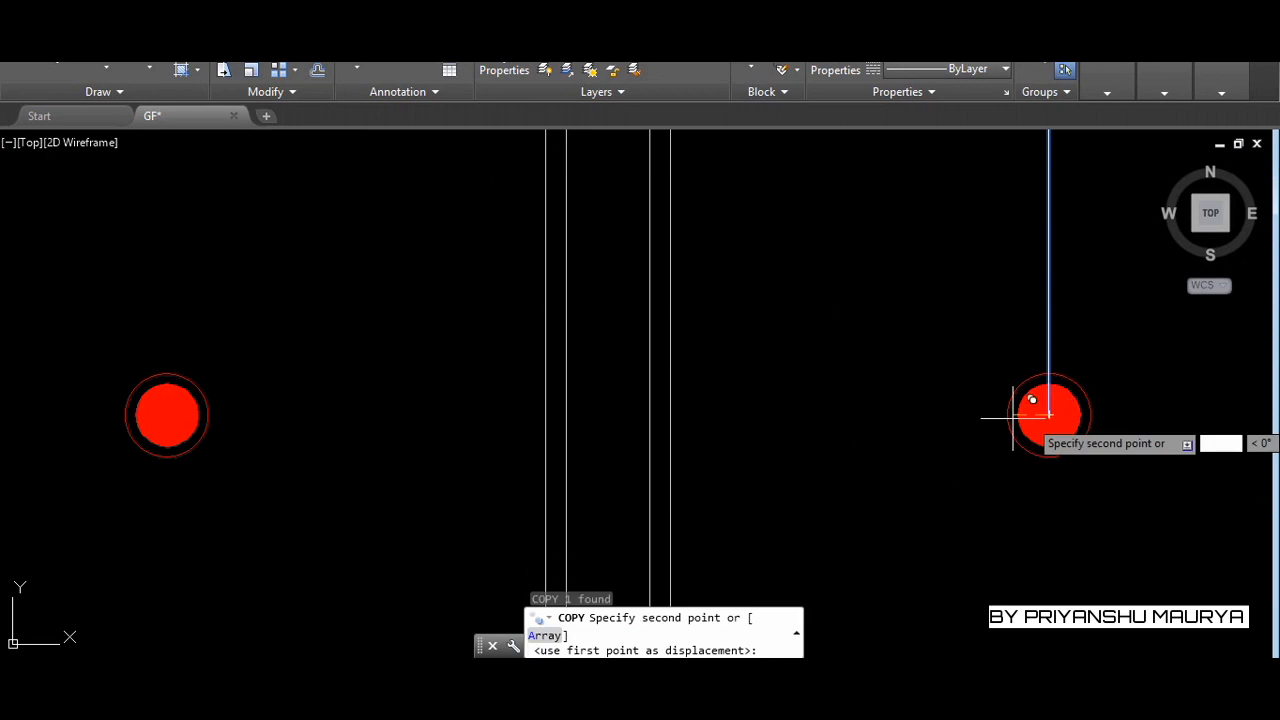
pyautogui.click(166, 414)
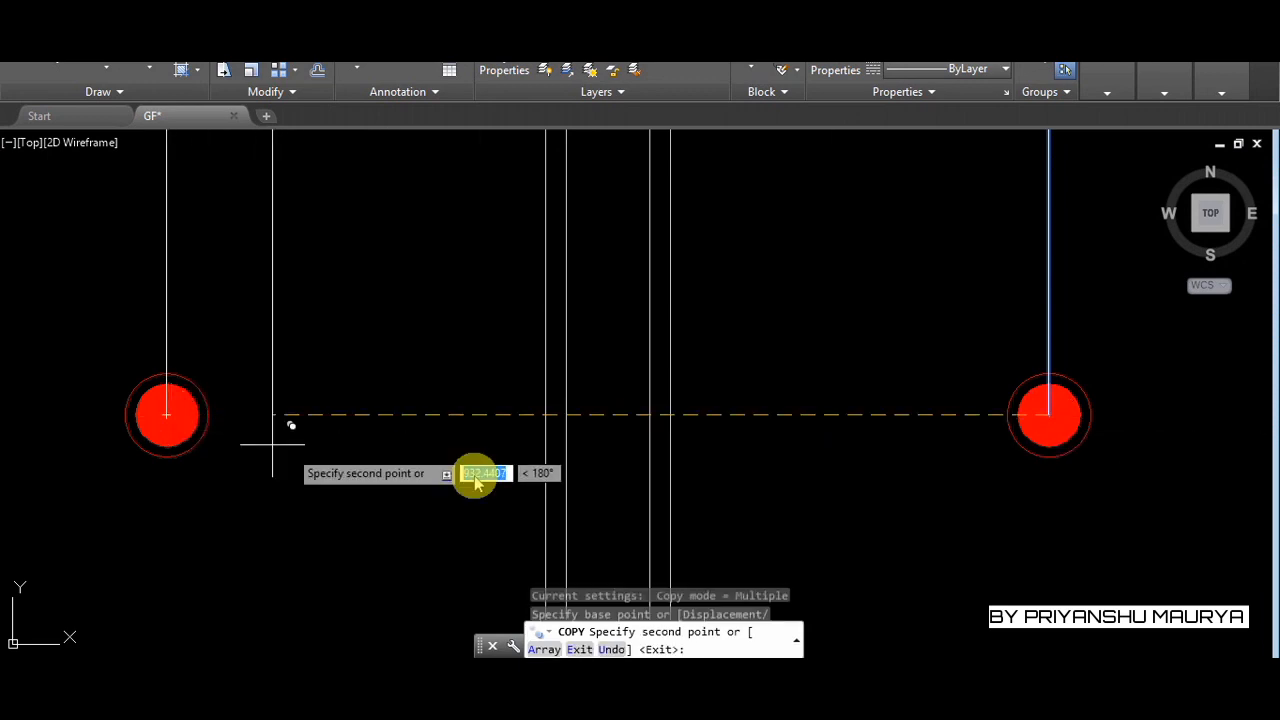
pyautogui.scroll(-5, 771, 457)
pyautogui.scroll(5, 512, 482)
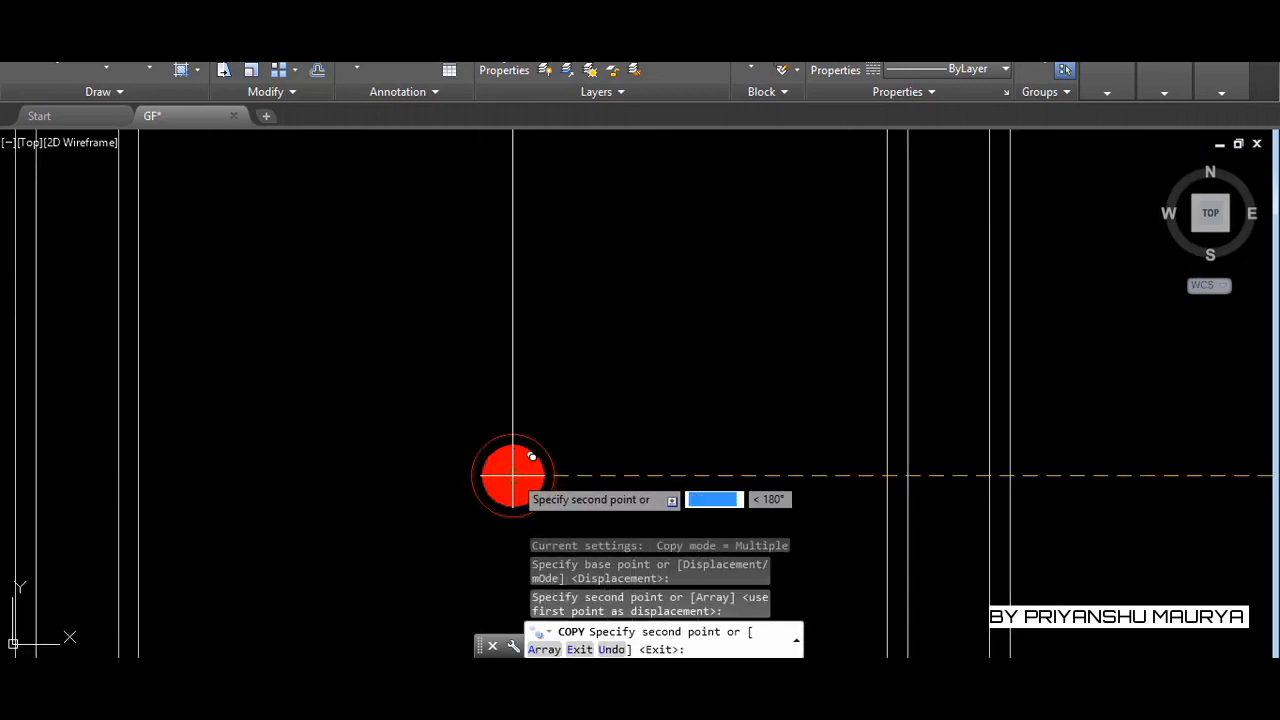
pyautogui.click(512, 475)
pyautogui.scroll(-4, 866, 524)
pyautogui.scroll(5, 372, 515)
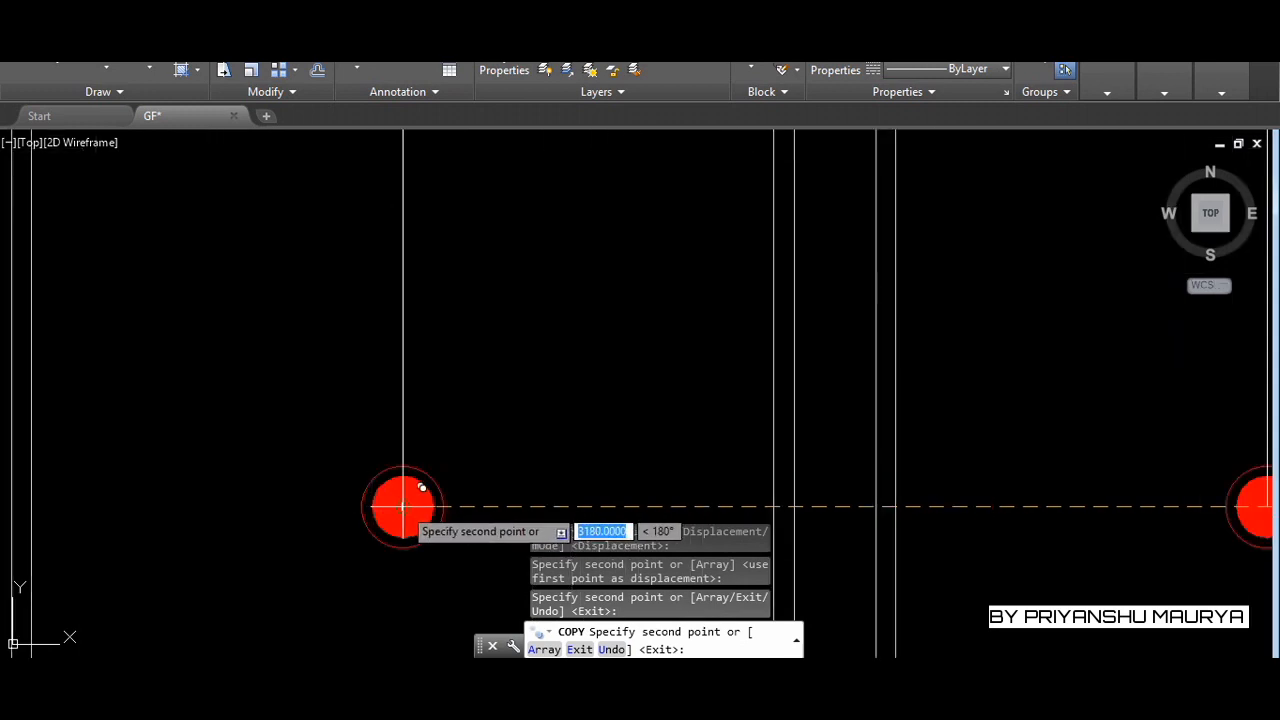
pyautogui.click(402, 508)
pyautogui.scroll(-4, 757, 500)
pyautogui.scroll(5, 666, 505)
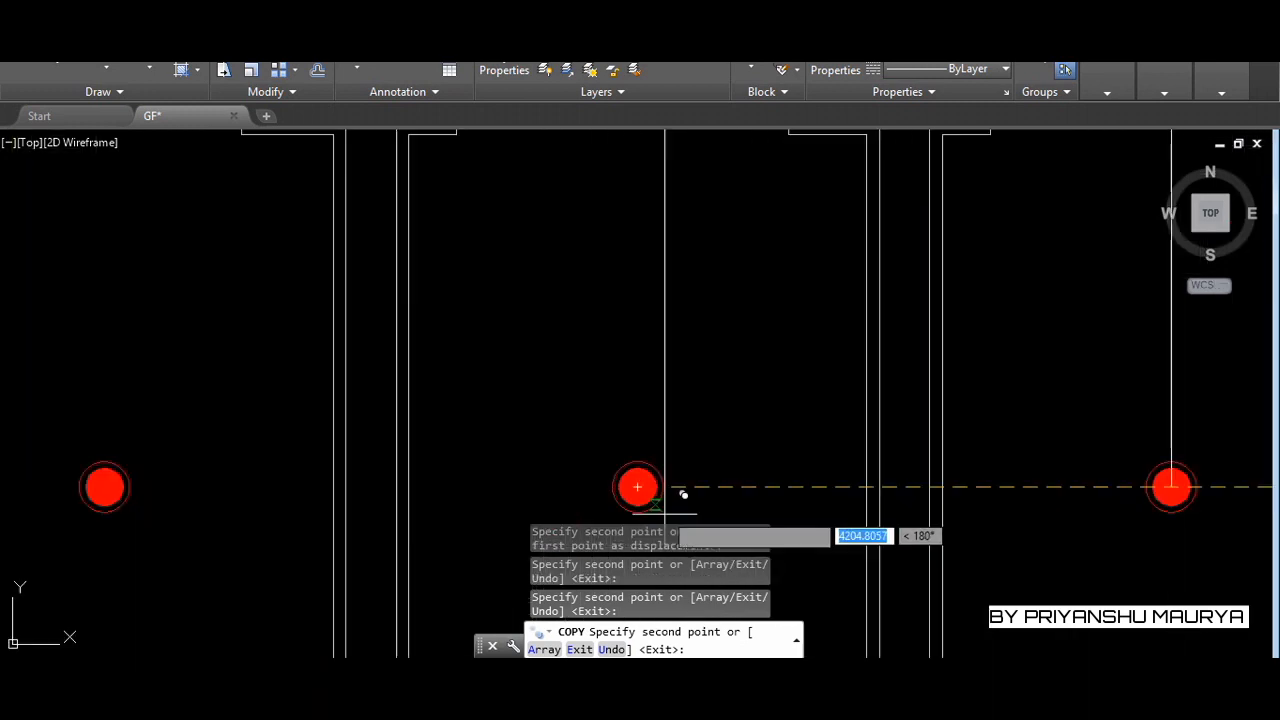
pyautogui.click(638, 487)
pyautogui.scroll(-4, 638, 487)
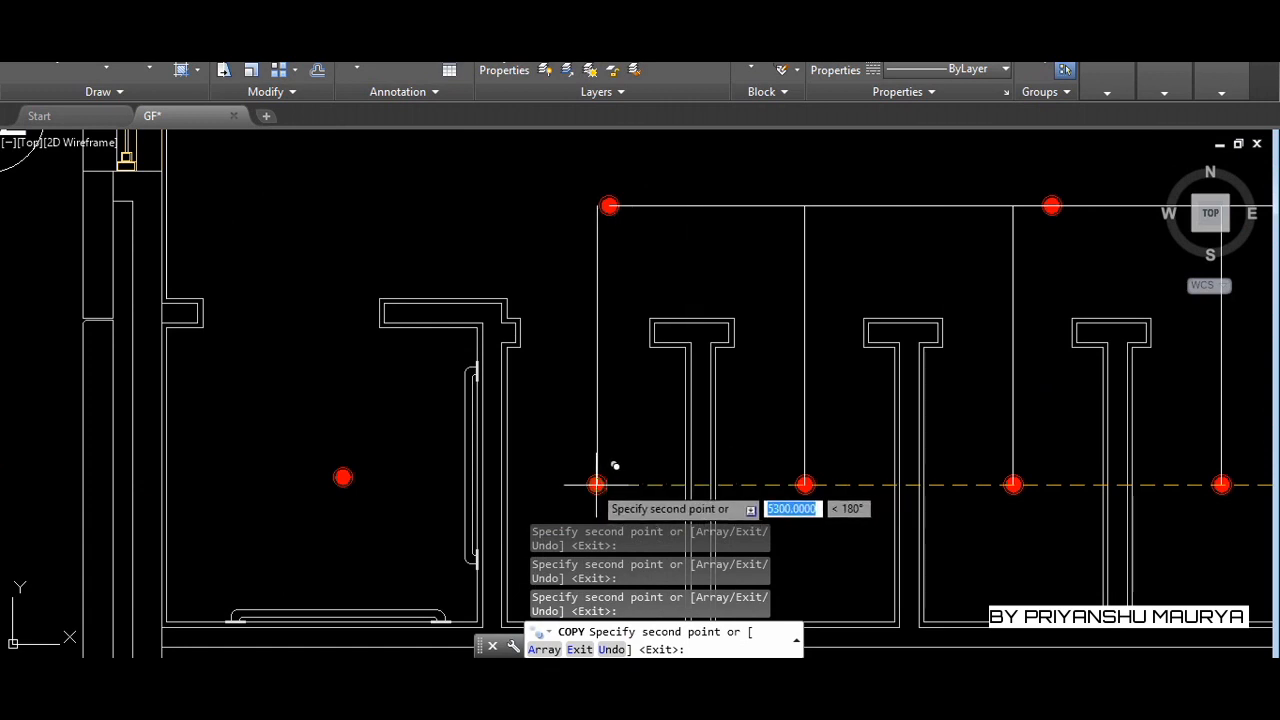
pyautogui.scroll(3, 376, 486)
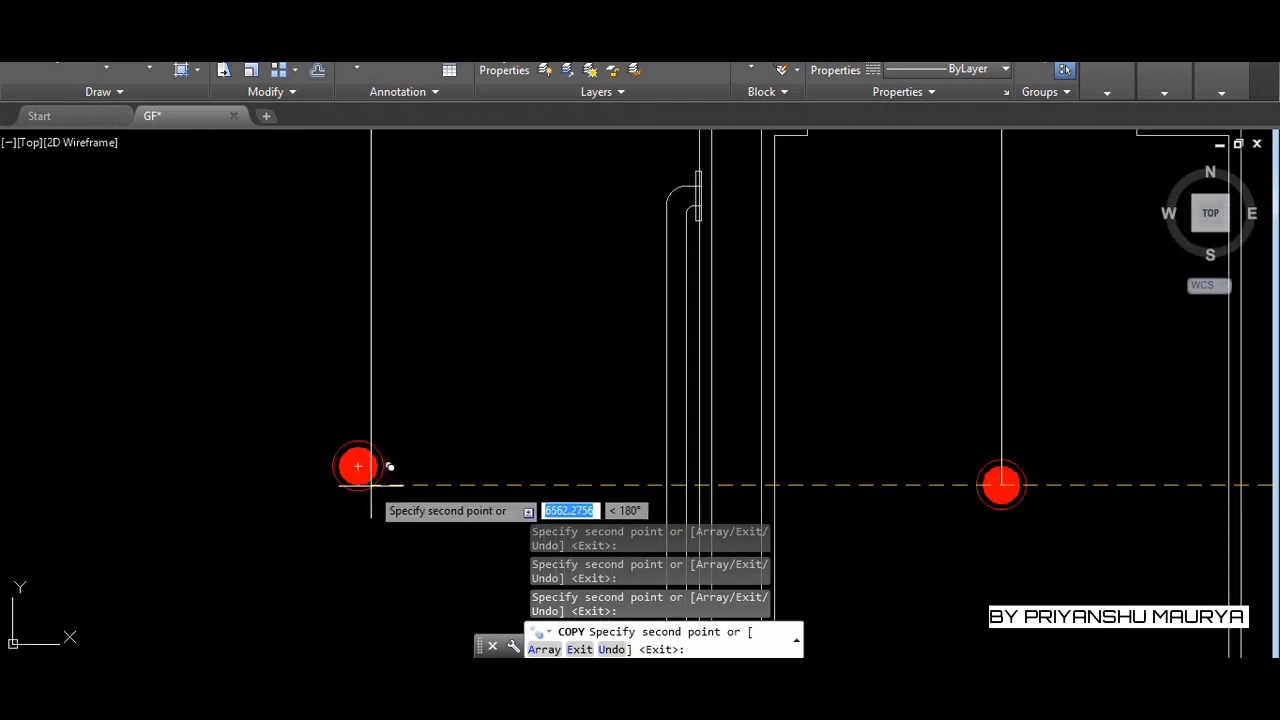
pyautogui.press('Escape')
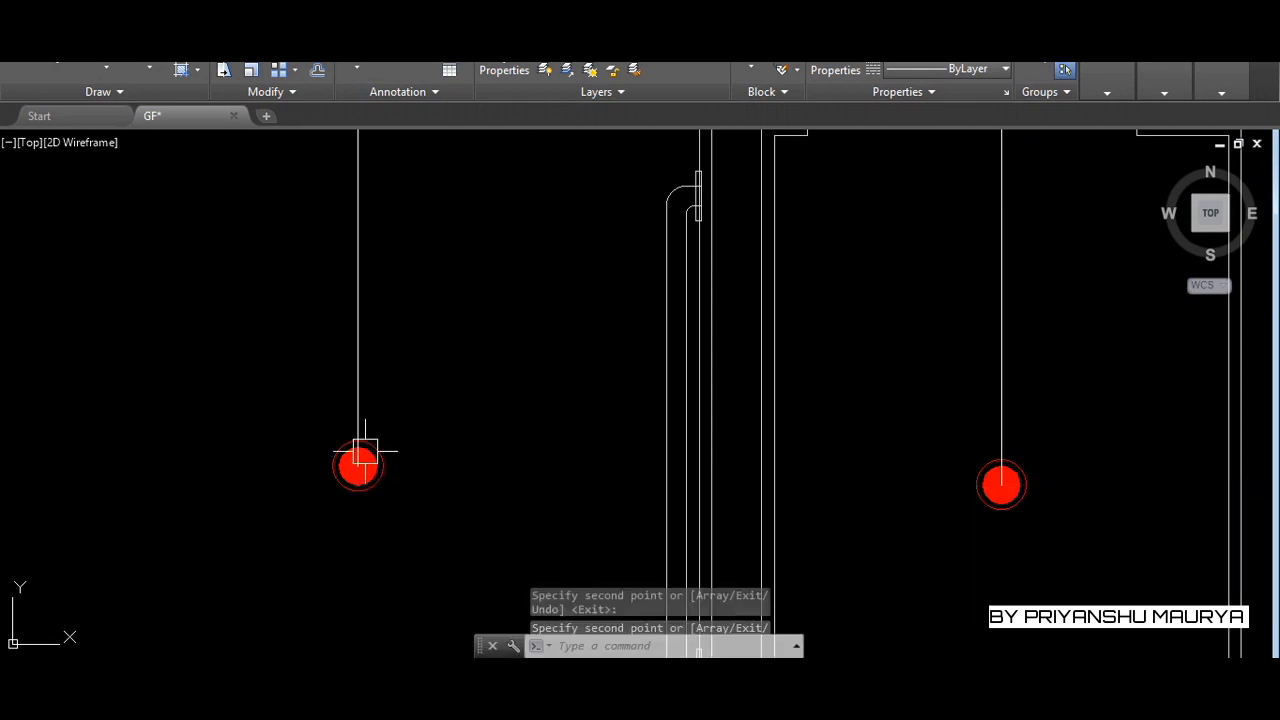
pyautogui.scroll(-5, 400, 487)
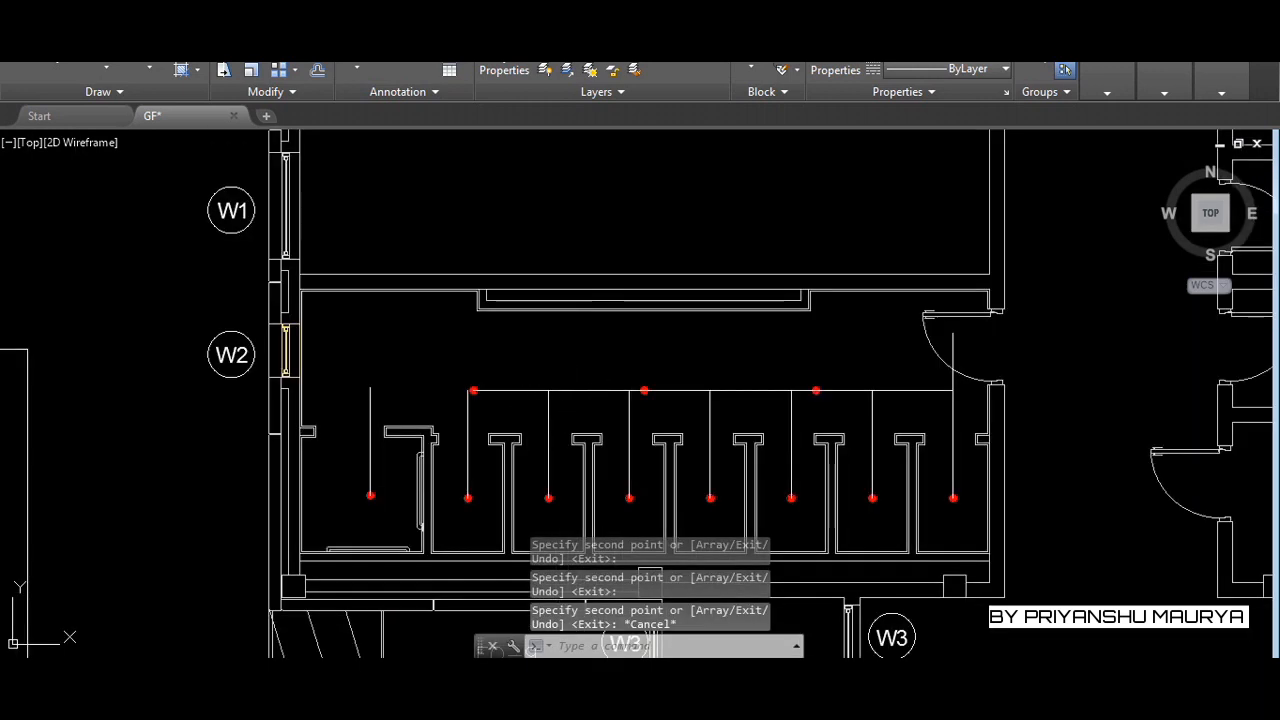
# Stretch the horizontal main line's west end through the outer wall, just below window W2
pyautogui.click(553, 390)
pyautogui.click(474, 390)
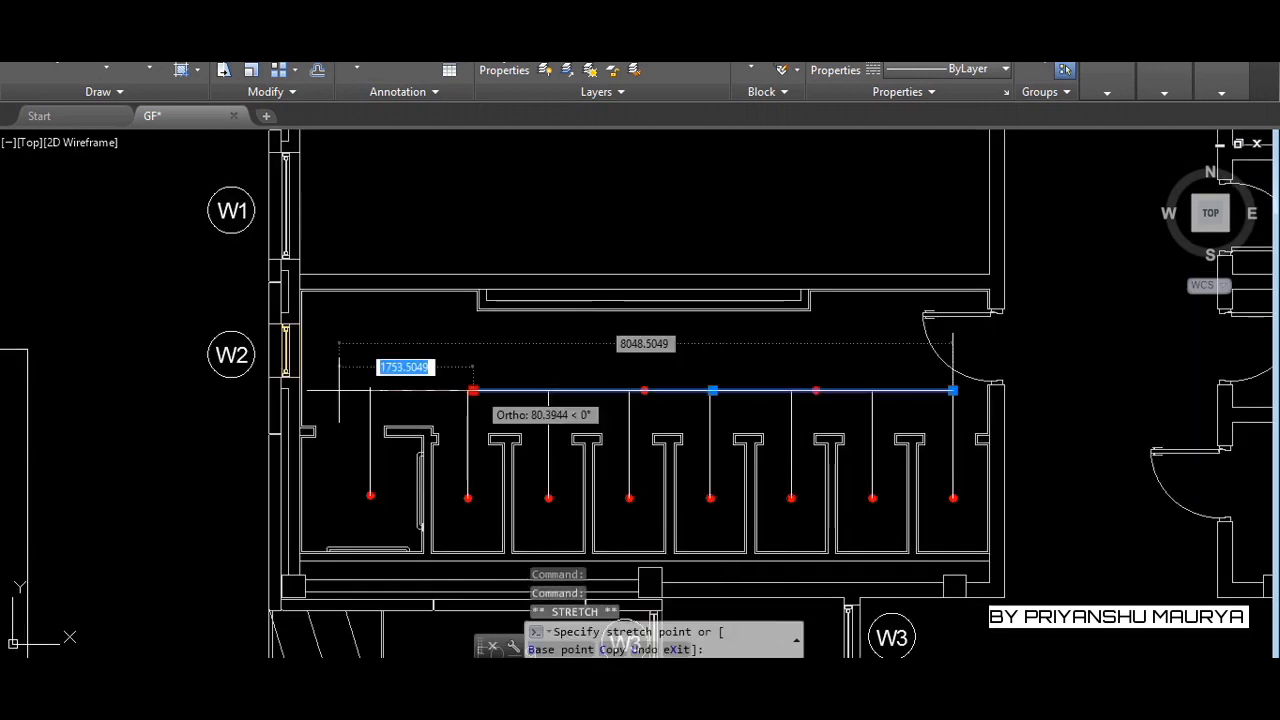
pyautogui.click(215, 390)
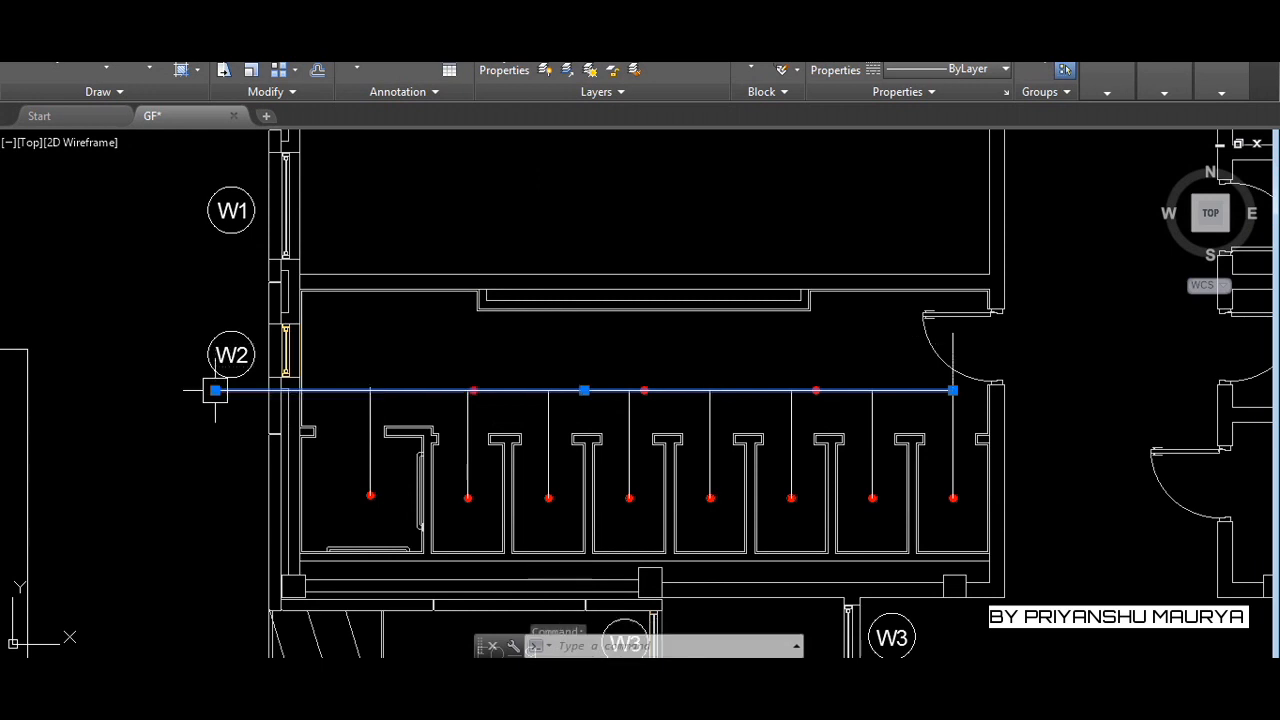
pyautogui.press('Escape')
# Examine the horizontal main line's run between the outer wall at W2 and the toilet entrance door
pyautogui.scroll(4, 230, 389)
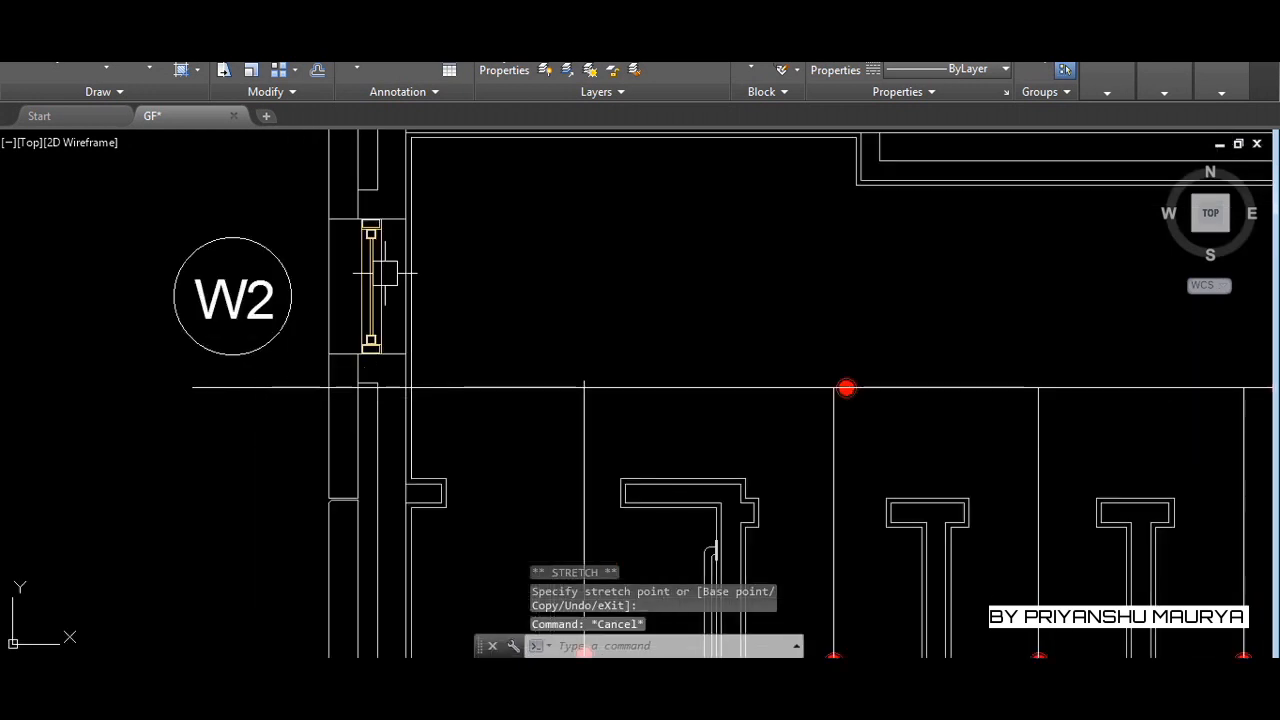
pyautogui.scroll(-2, 201, 335)
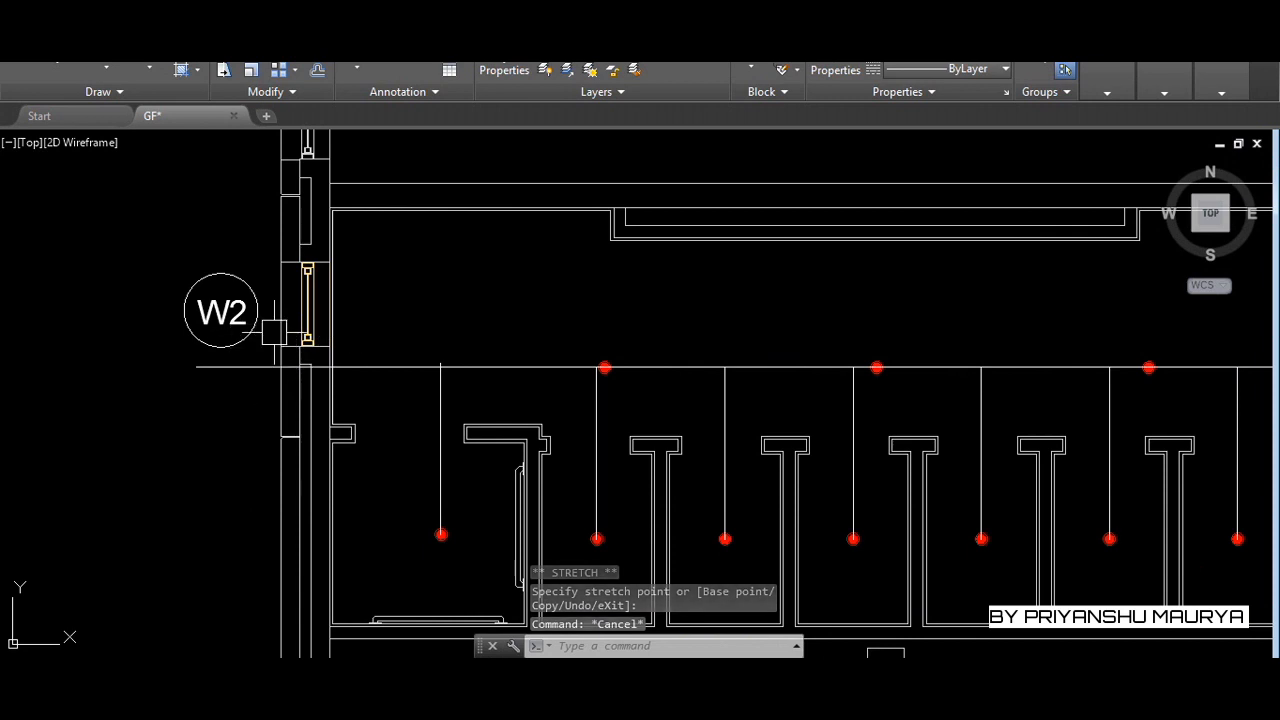
pyautogui.scroll(-2, 414, 400)
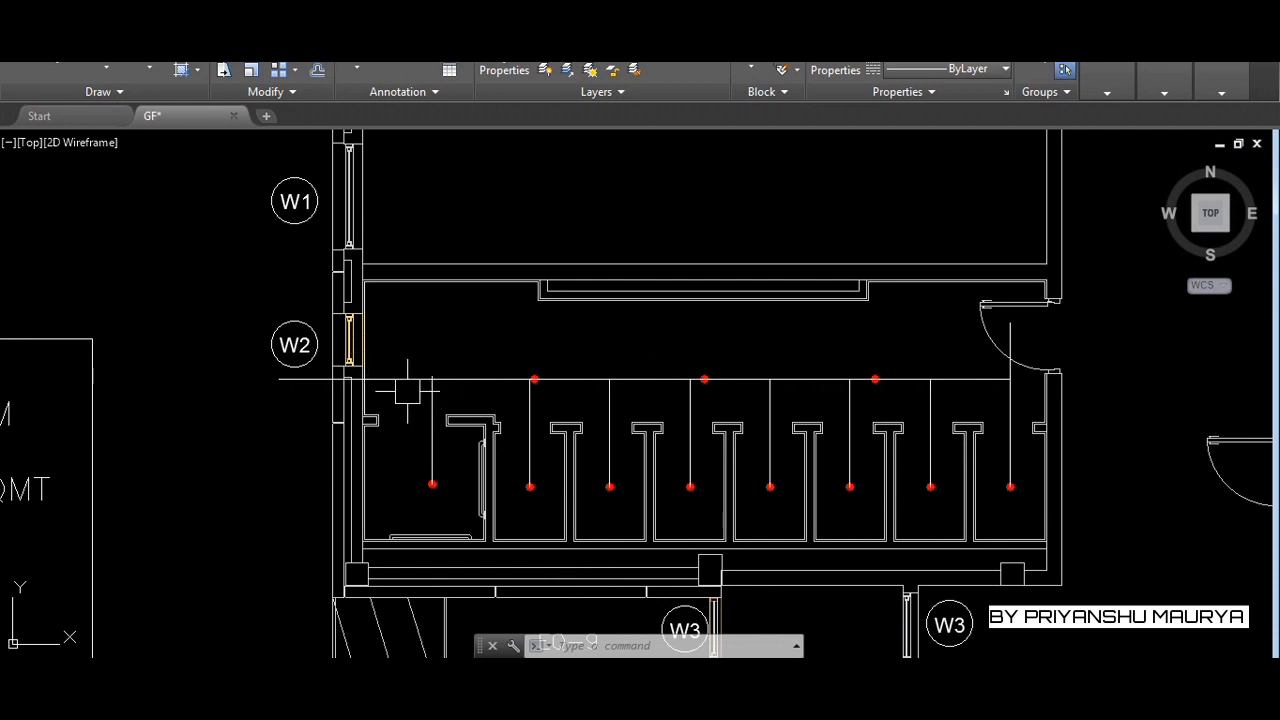
pyautogui.scroll(2, 377, 400)
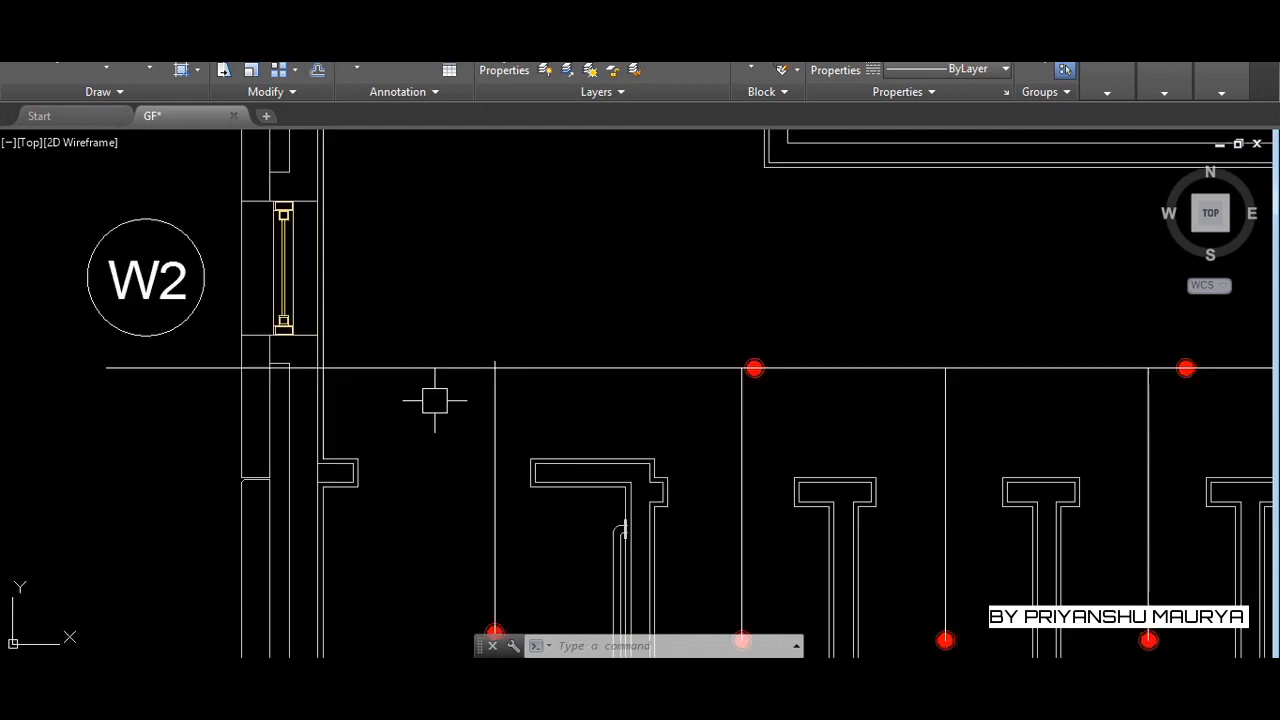
pyautogui.click(590, 367)
pyautogui.scroll(-1, 523, 396)
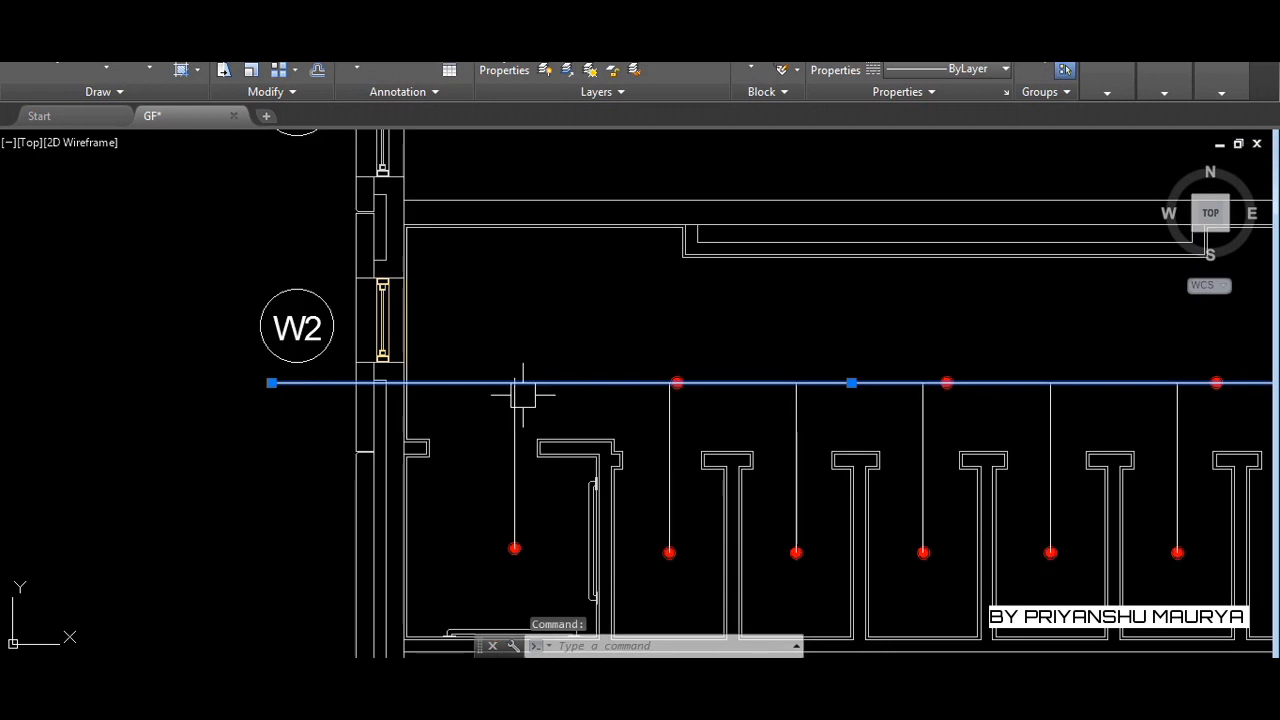
pyautogui.scroll(-2, 293, 381)
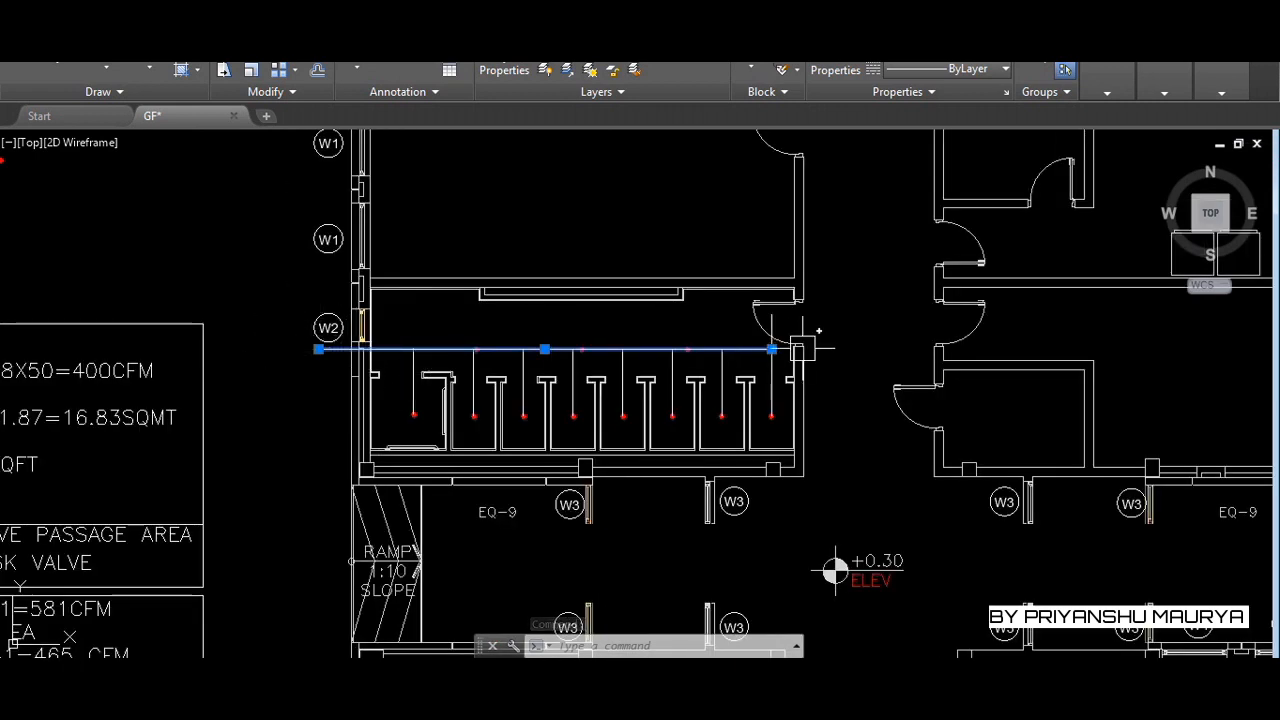
pyautogui.scroll(3, 429, 354)
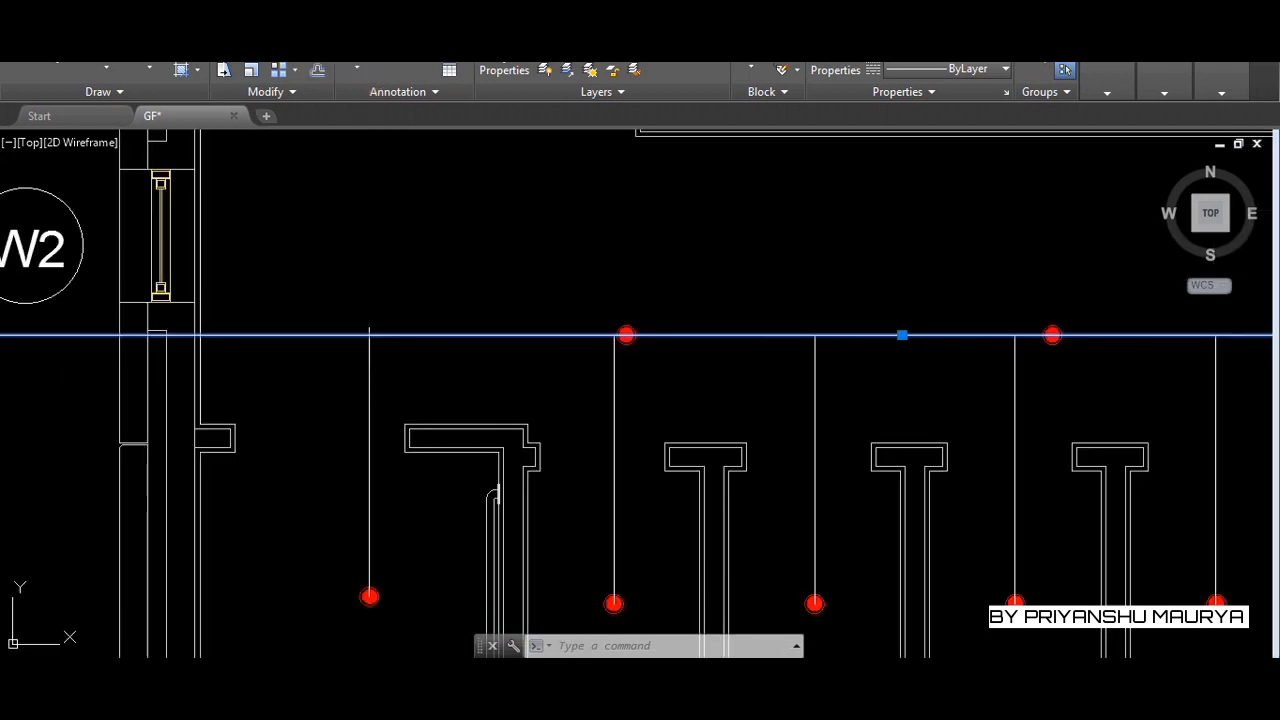
# Shorten the easternmost vertical branch line so that its upper end meets the horizontal main line
pyautogui.scroll(-3, 278, 318)
pyautogui.scroll(2, 537, 292)
pyautogui.click(545, 275)
pyautogui.click(545, 263)
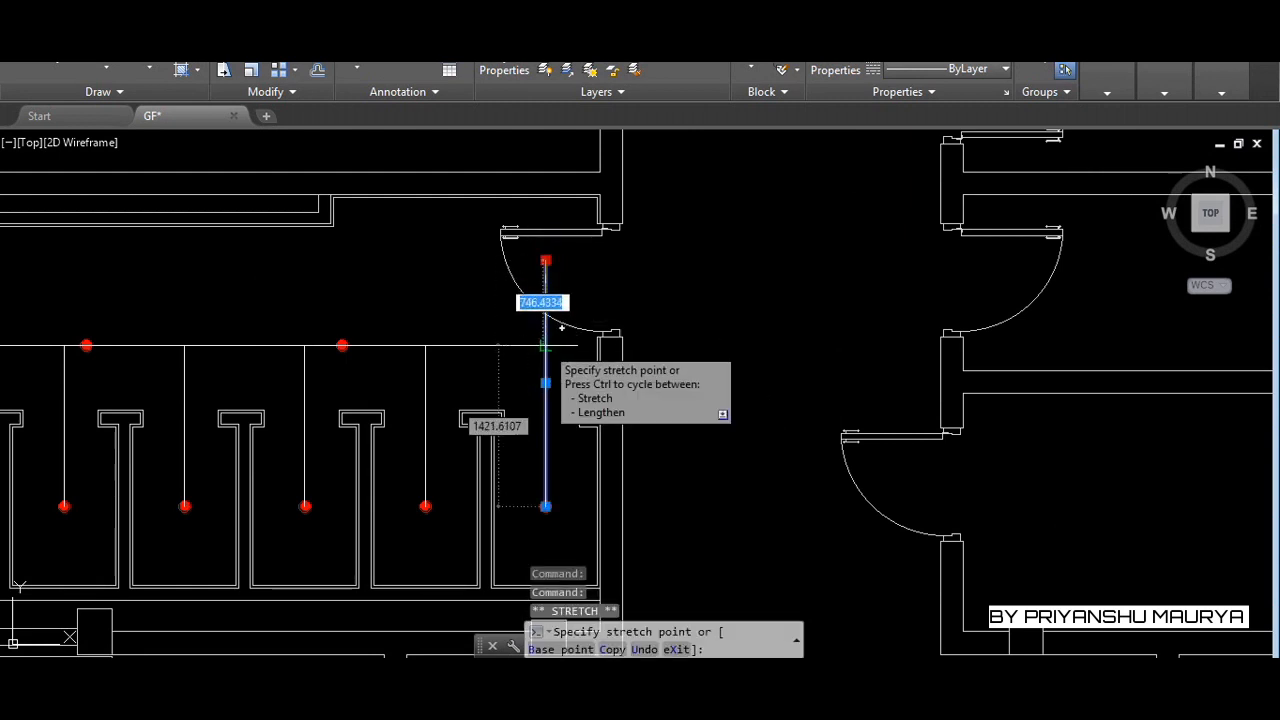
pyautogui.press('Escape')
pyautogui.press('Escape')
# Check the exhaust-air calculation notes beside the plan for the required CFM per toilet
pyautogui.scroll(-4, 669, 336)
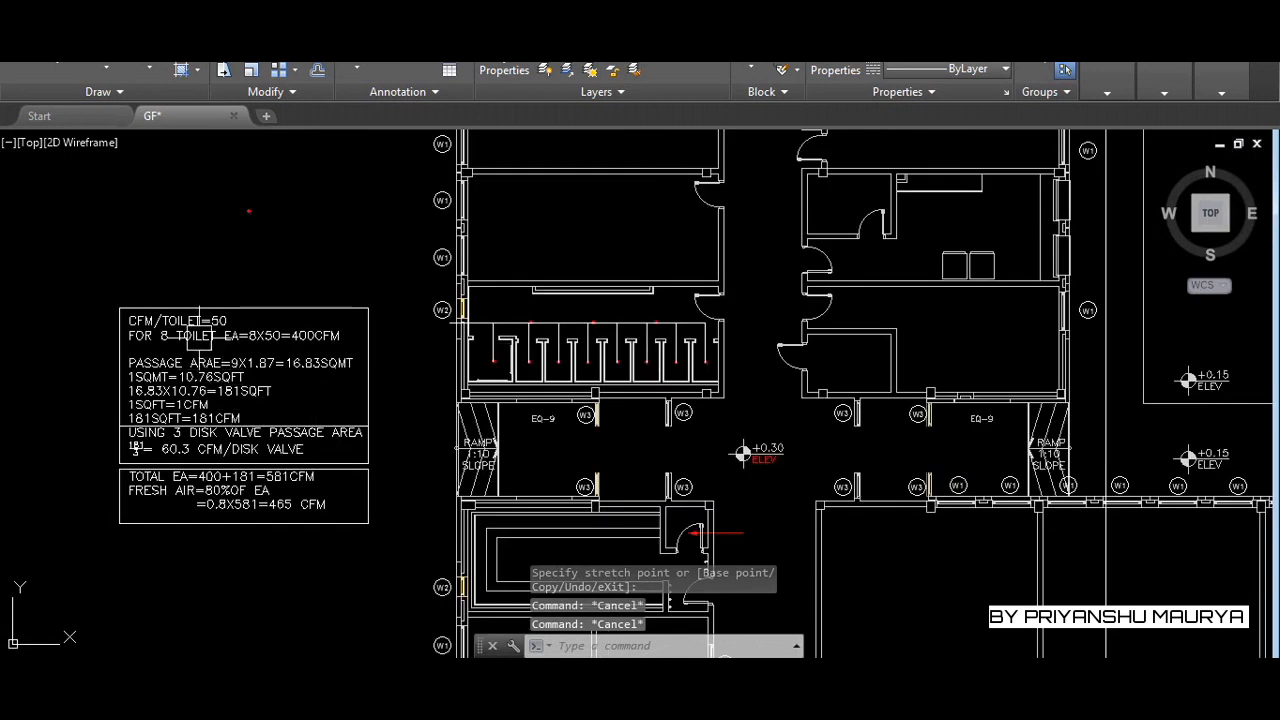
pyautogui.scroll(2, 198, 334)
pyautogui.scroll(6, 103, 313)
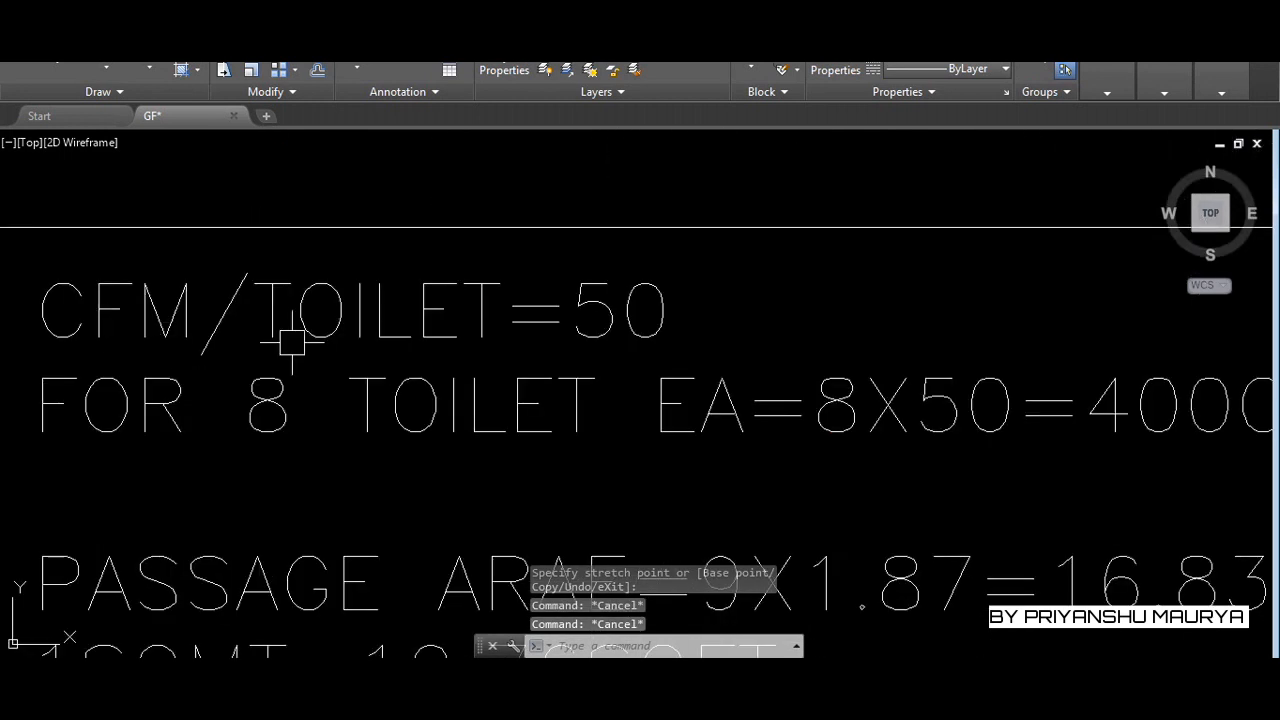
pyautogui.scroll(-4, 408, 346)
pyautogui.scroll(-2, 230, 345)
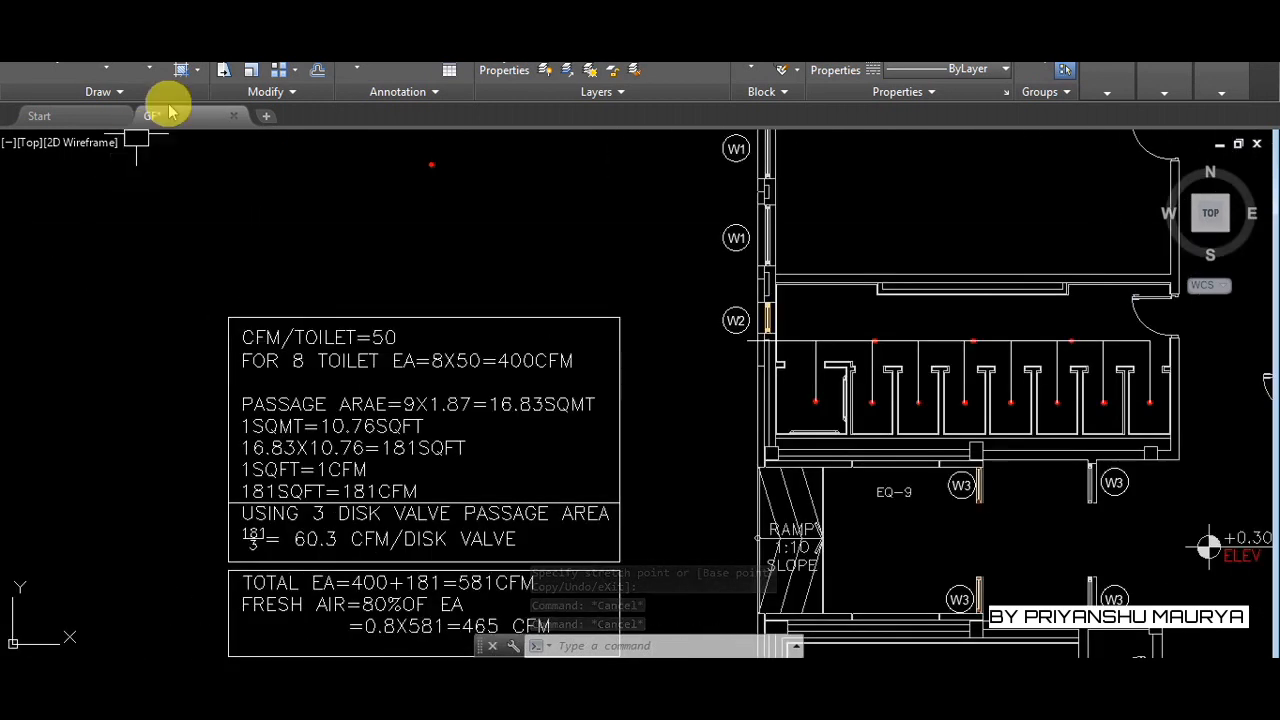
pyautogui.scroll(4, 950, 425)
pyautogui.scroll(-4, 418, 380)
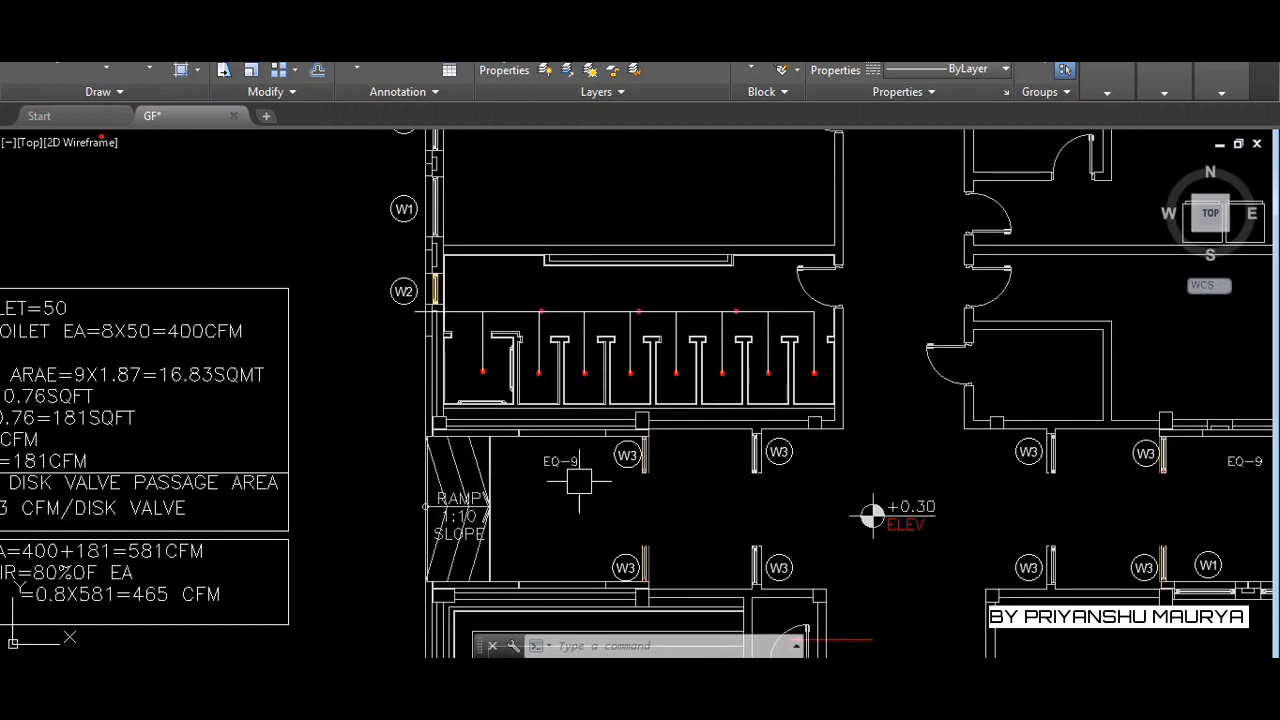
# Add multiline text below the disk valve in the easternmost toilet, reading "EA", "CFM" and "= 50" on successive lines
pyautogui.write('t')
pyautogui.press('Return')
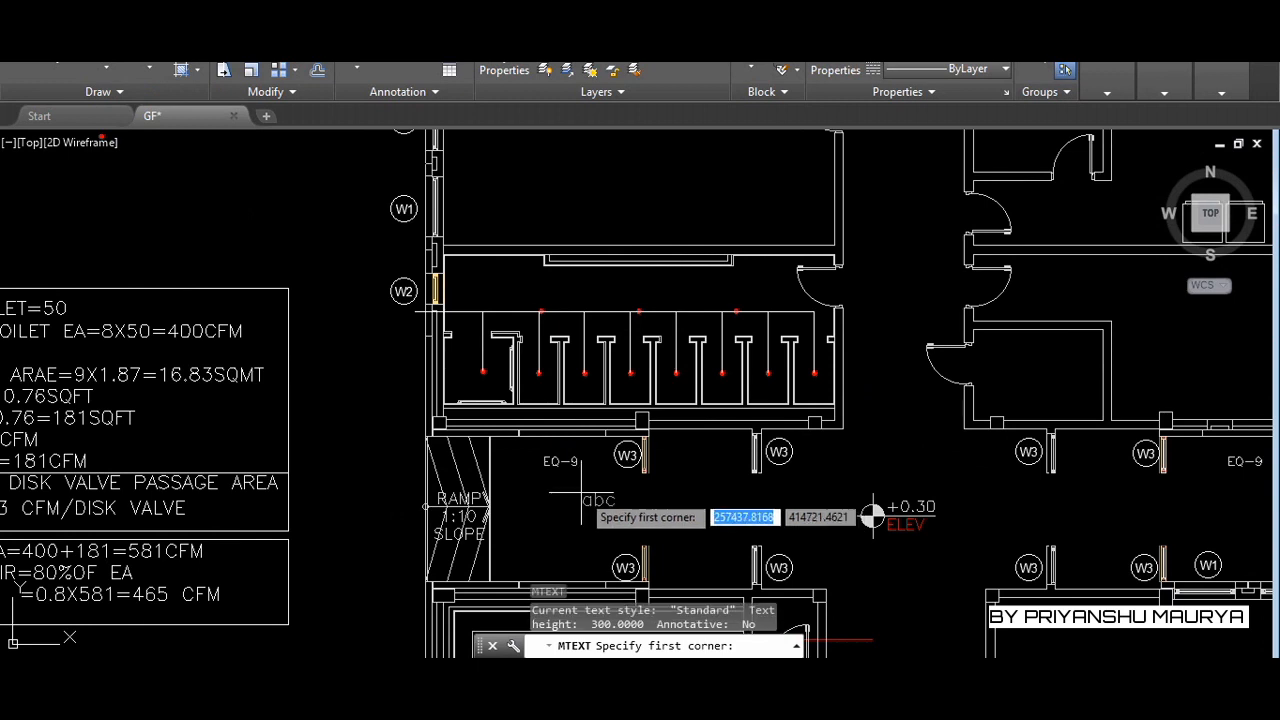
pyautogui.scroll(1, 793, 392)
pyautogui.scroll(3, 795, 395)
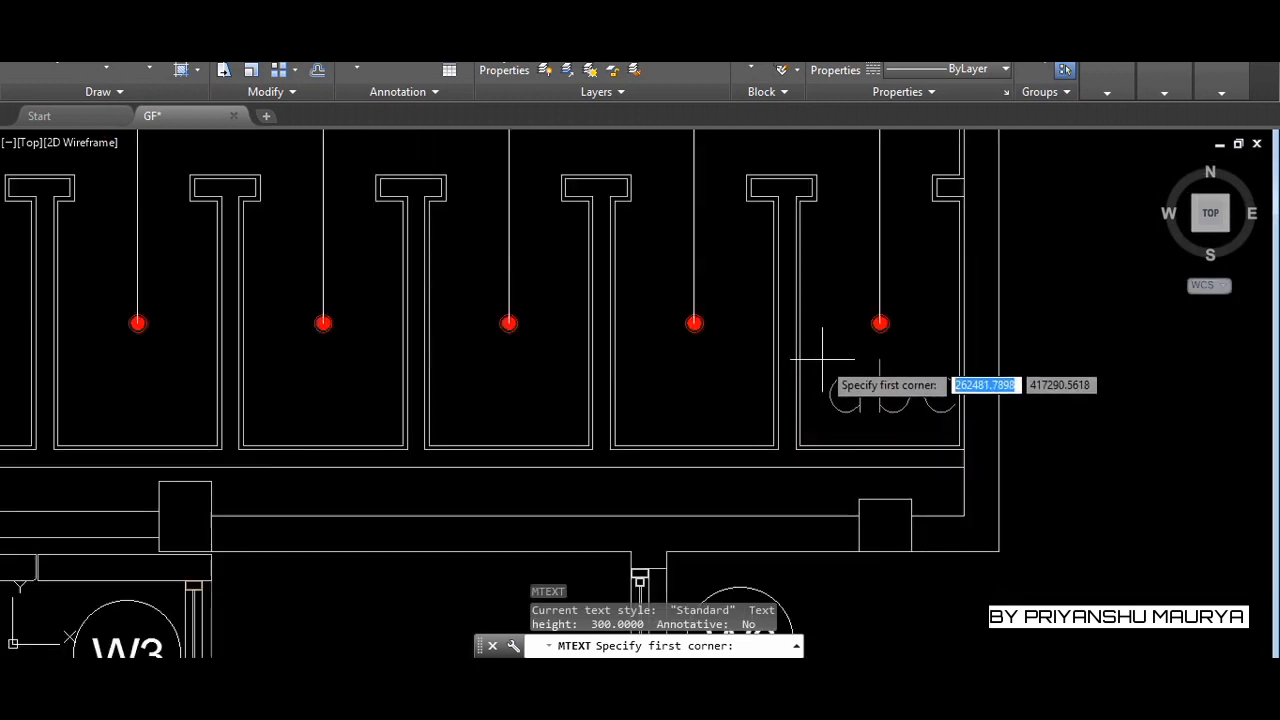
pyautogui.click(823, 360)
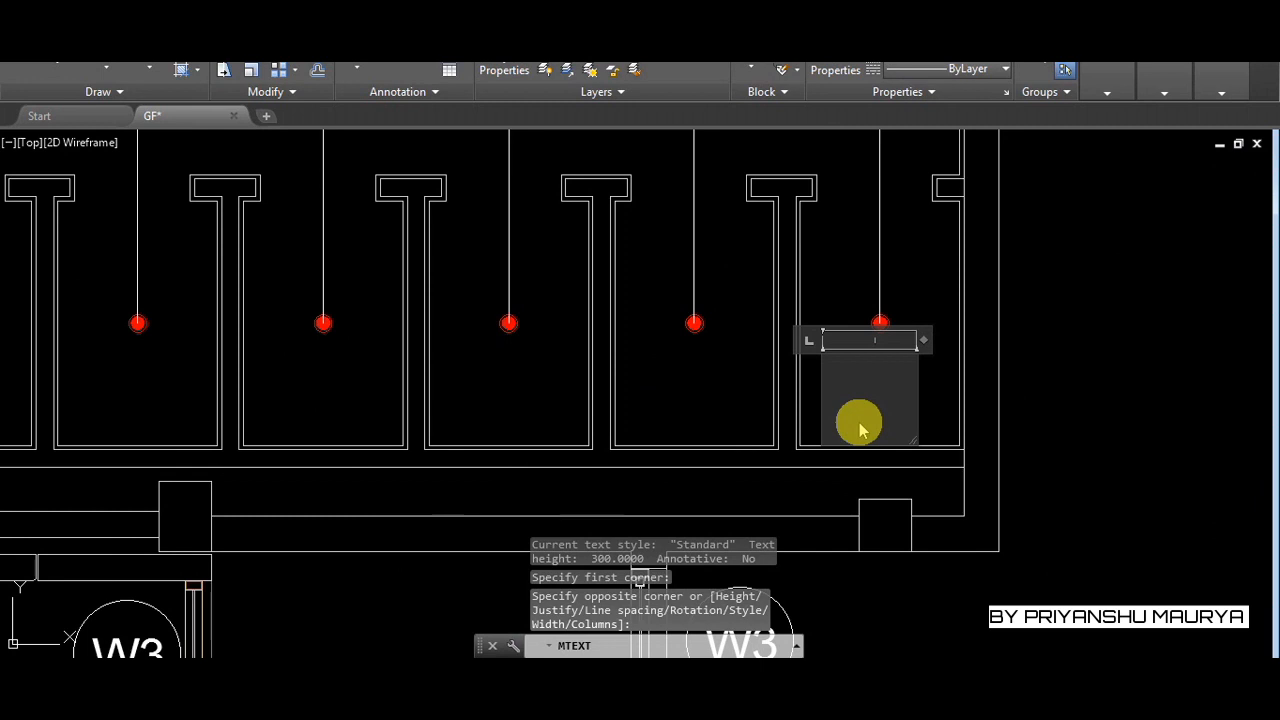
pyautogui.write('EA')
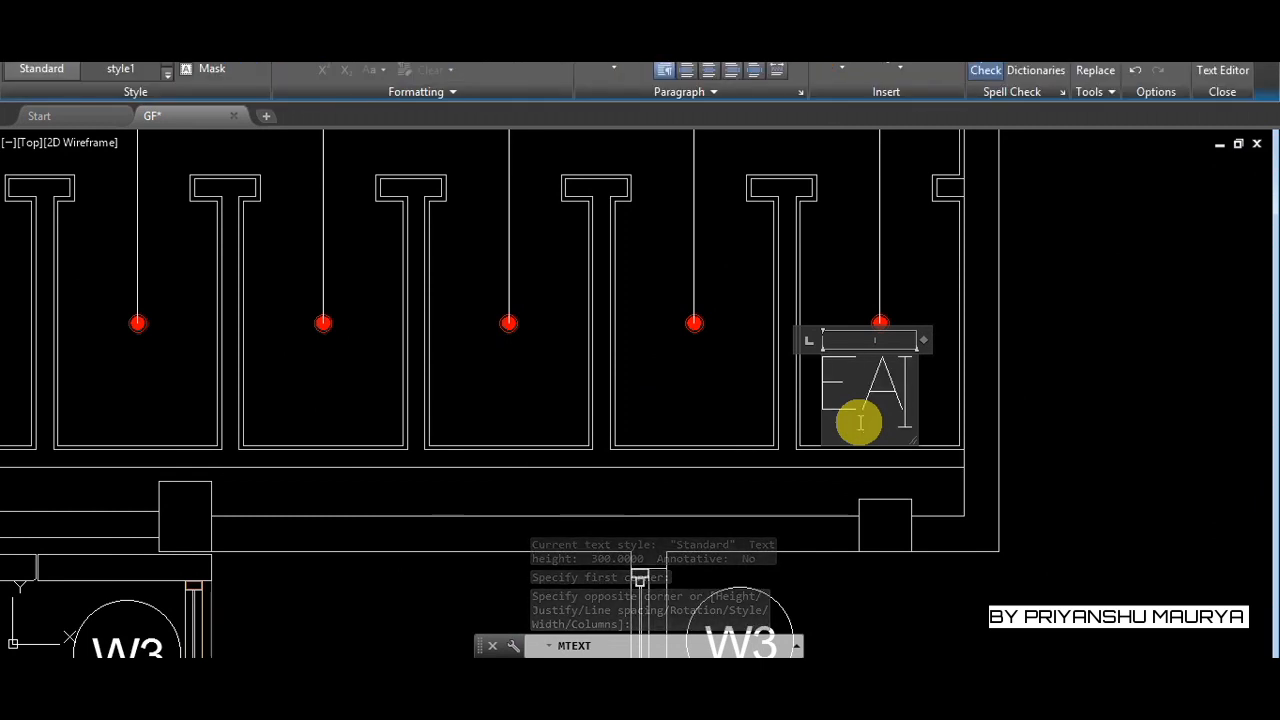
pyautogui.press('Return')
pyautogui.write('CFM')
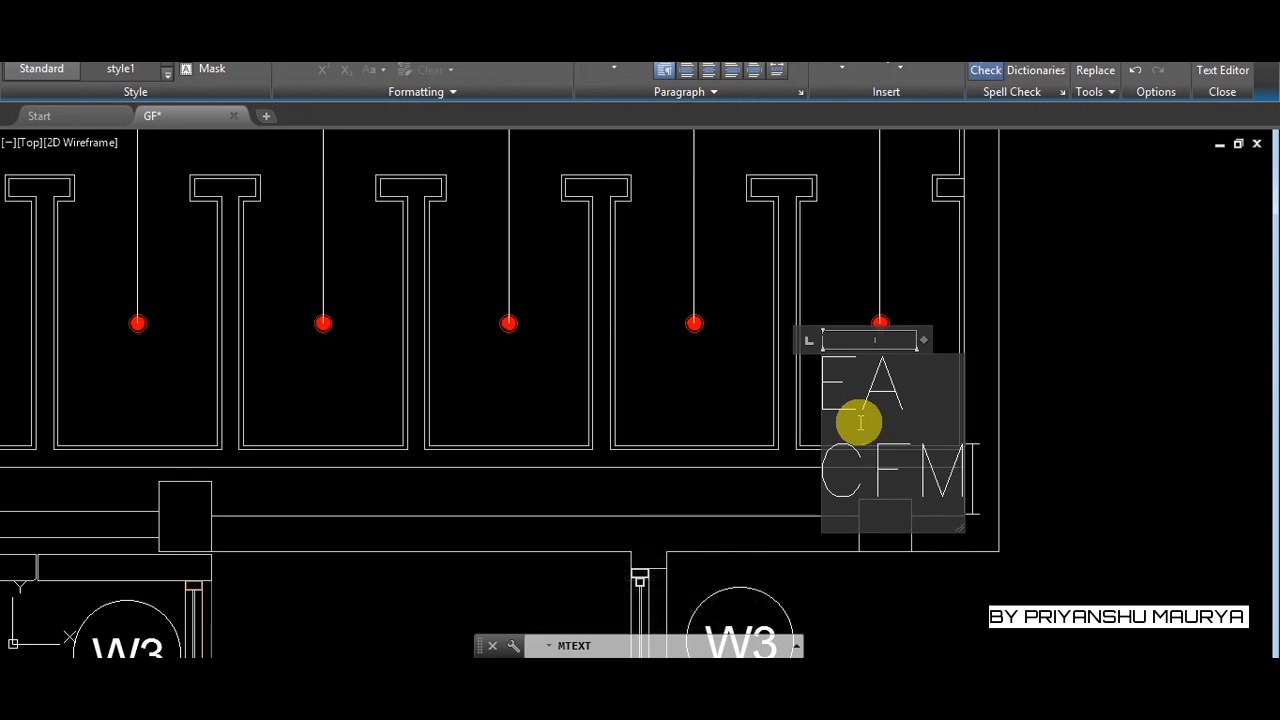
pyautogui.press('Return')
pyautogui.write('= ')
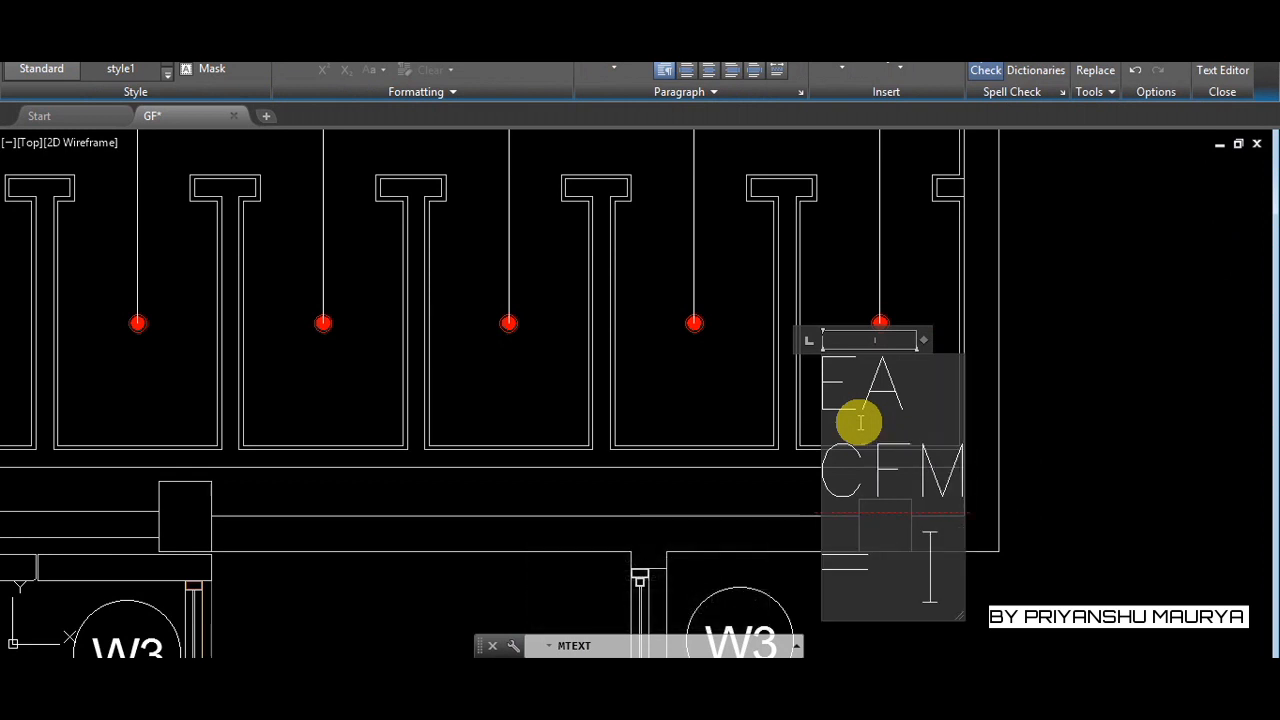
pyautogui.write('50')
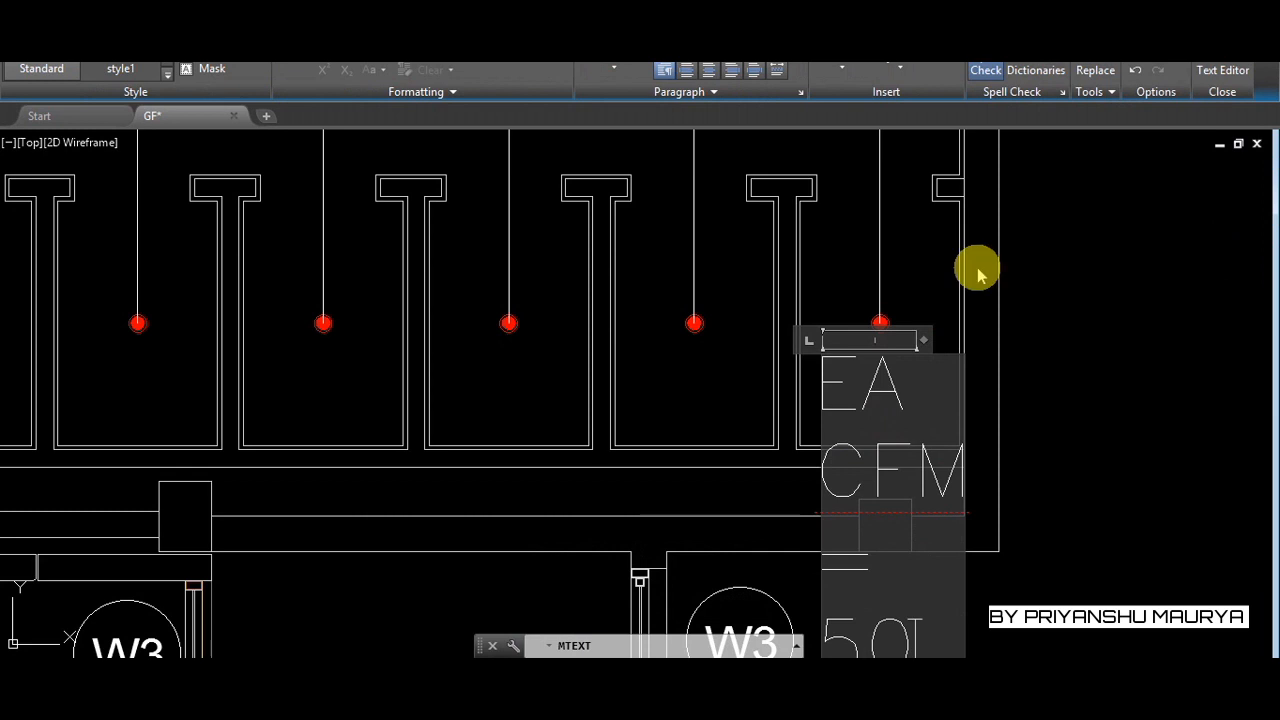
# Widen the airflow label's text box so that "= 50" fits on one line, and finish editing
pyautogui.moveTo(924, 338); pyautogui.dragTo(1078, 340)
pyautogui.moveTo(1054, 553); pyautogui.dragTo(814, 346)
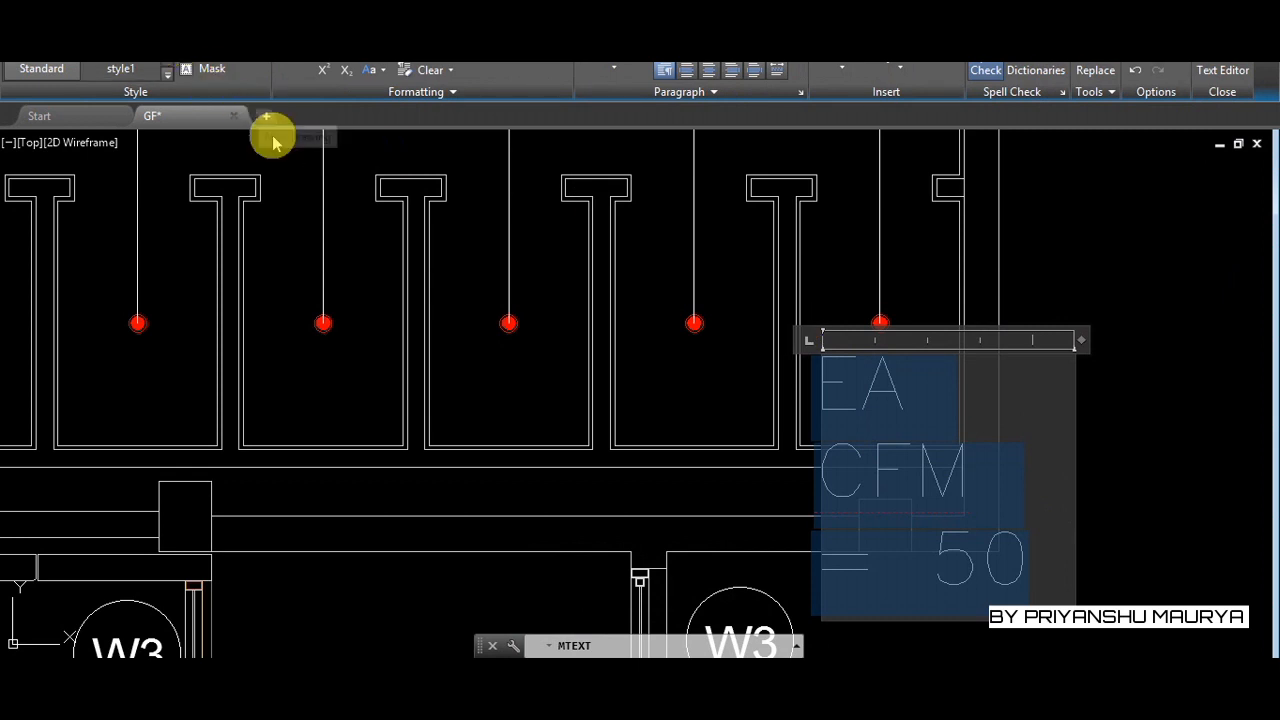
pyautogui.click(1117, 432)
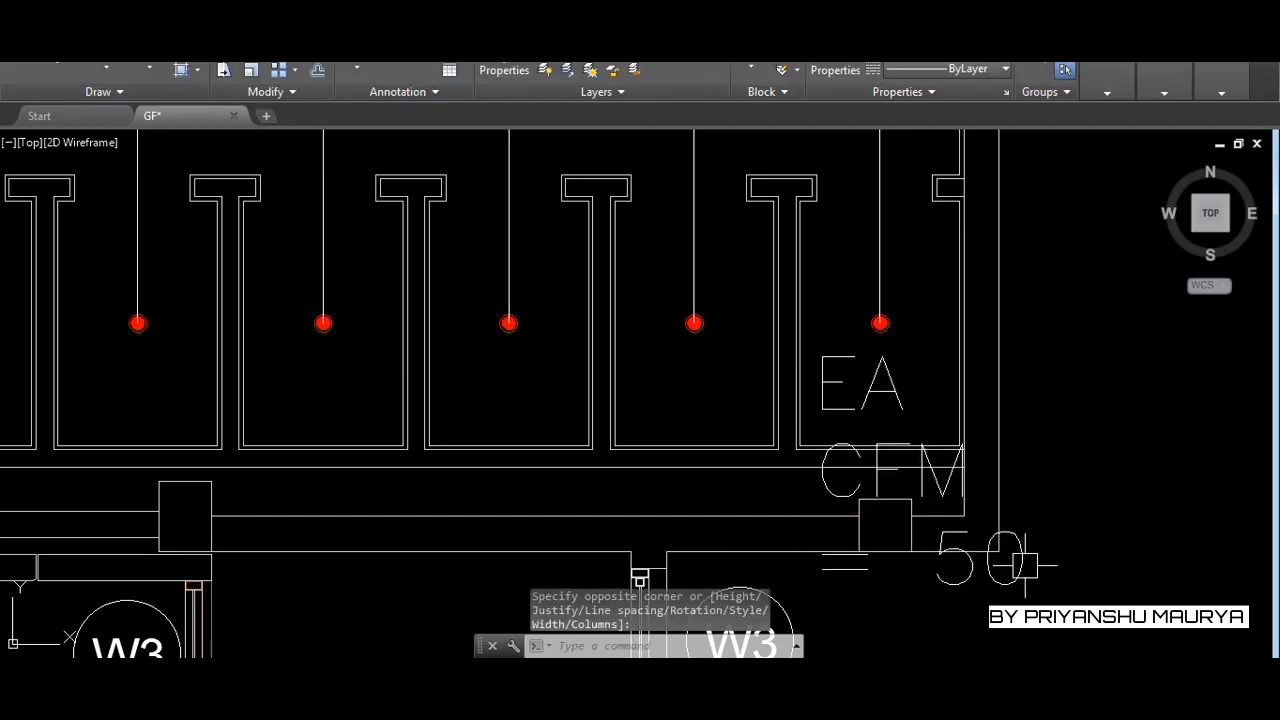
# Rework the easternmost toilet's airflow label into a smaller single-line "EACFM=50" and narrow its text box to fit
pyautogui.click(1023, 565)
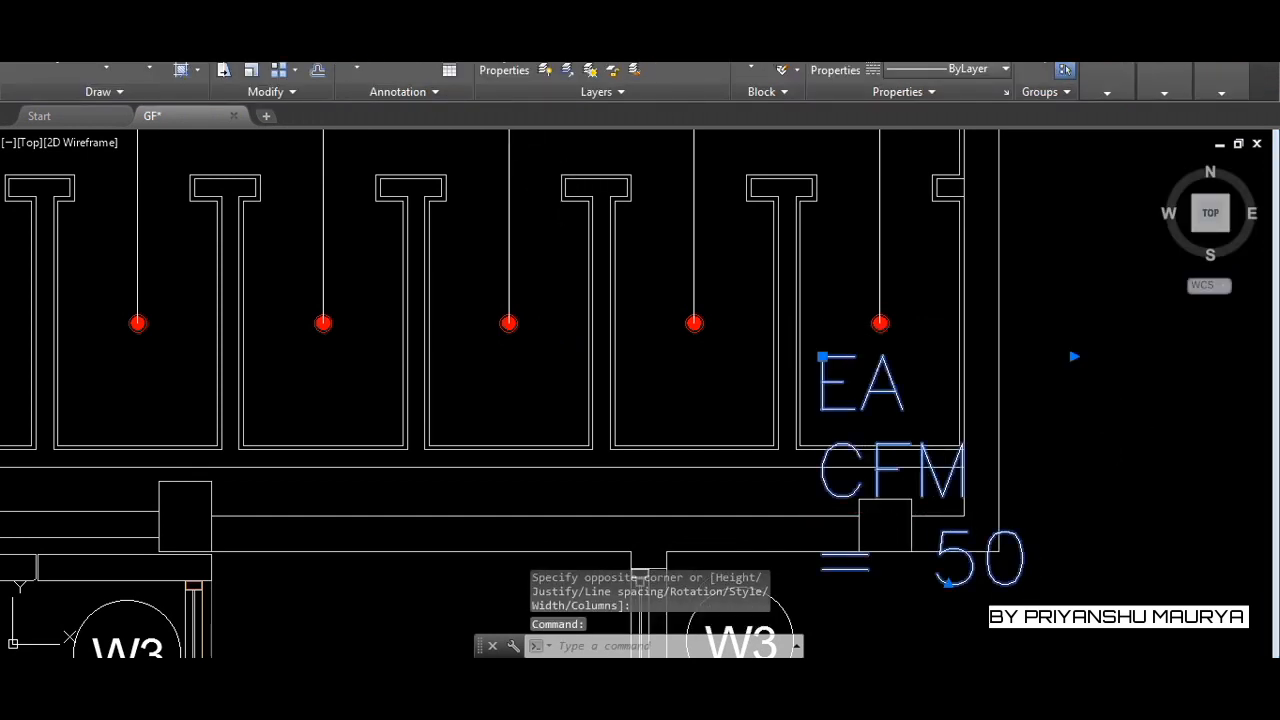
pyautogui.doubleClick(900, 375)
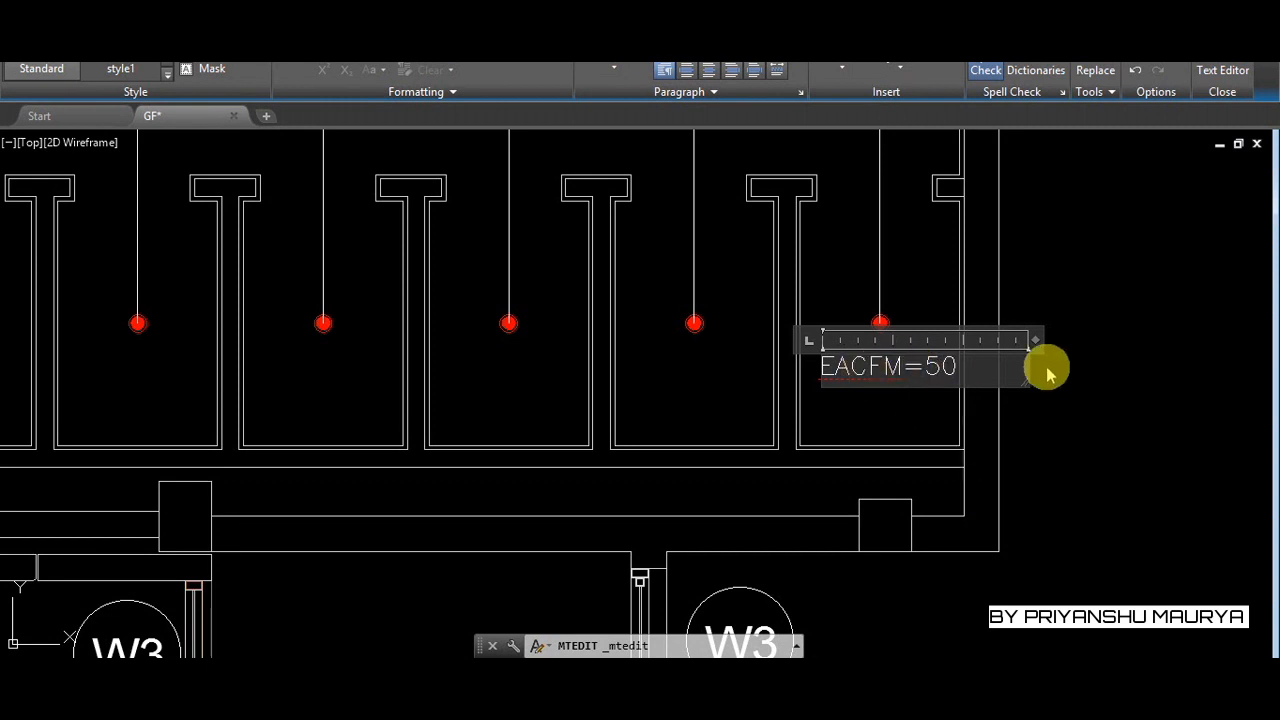
pyautogui.moveTo(1034, 340); pyautogui.dragTo(970, 340)
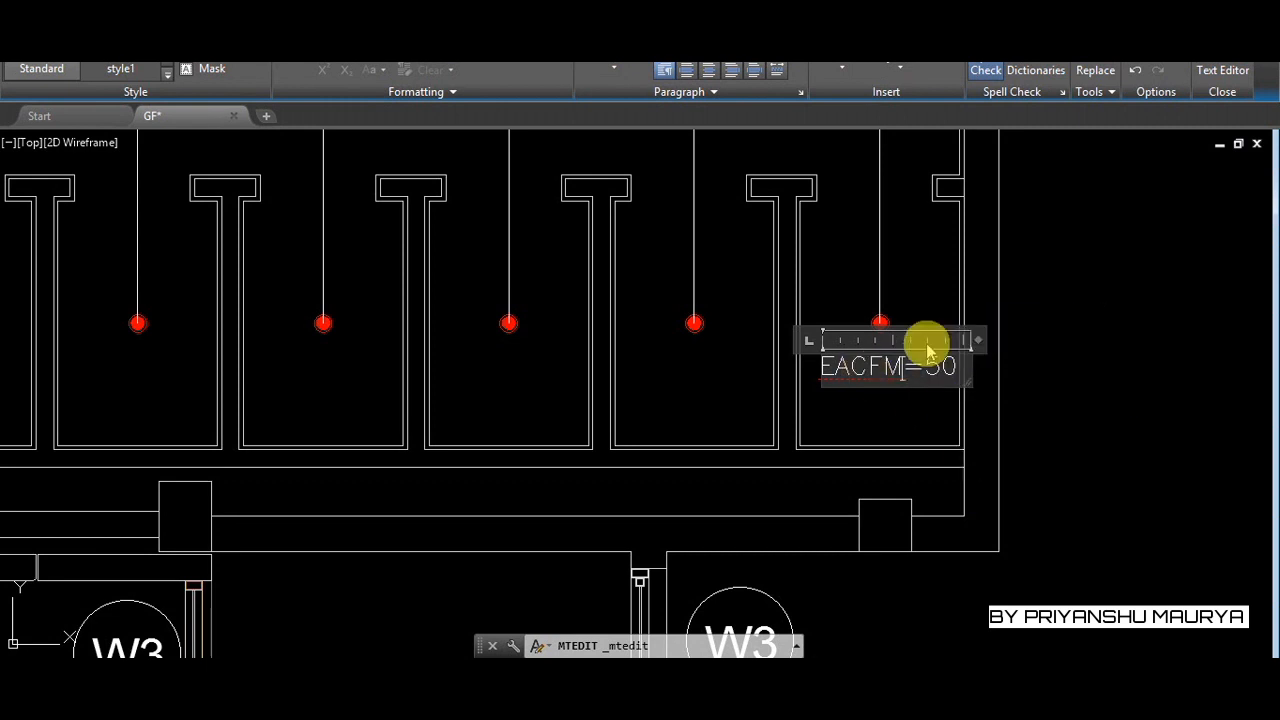
pyautogui.click(1115, 350)
# Move the "EACFM=50" label slightly down and west within the easternmost toilet, with Ortho off
pyautogui.click(894, 367)
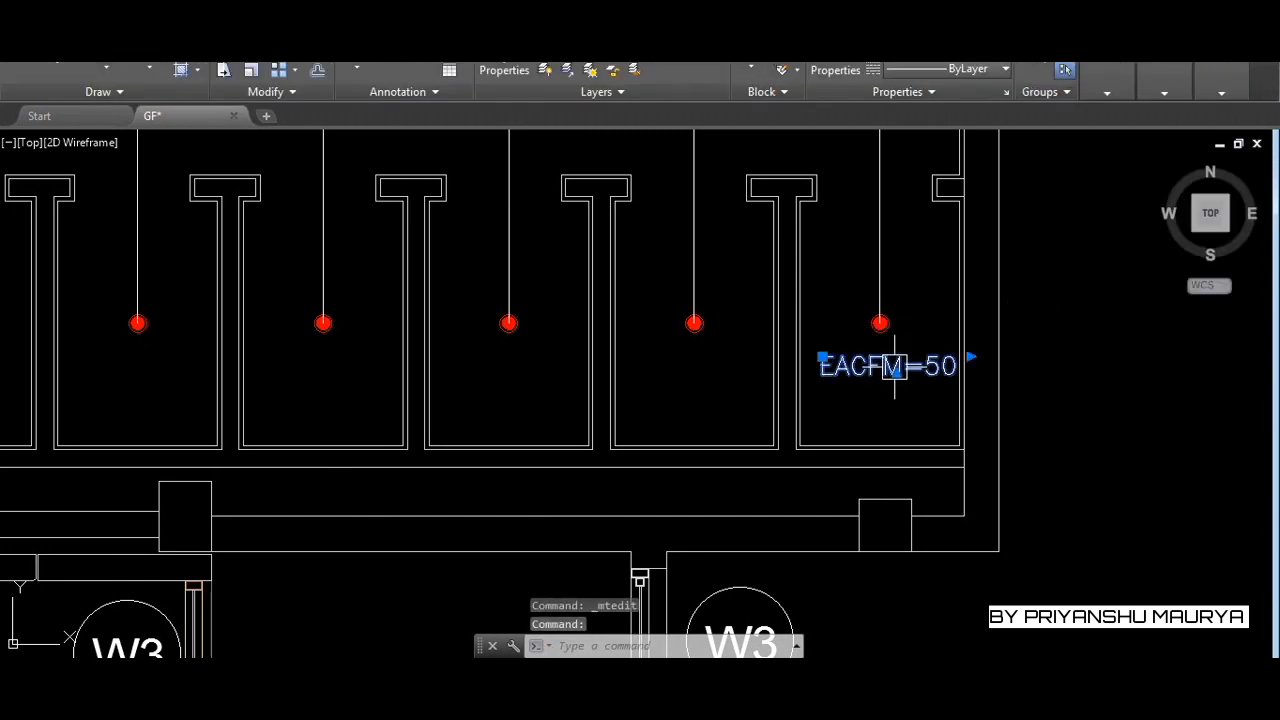
pyautogui.click(822, 357)
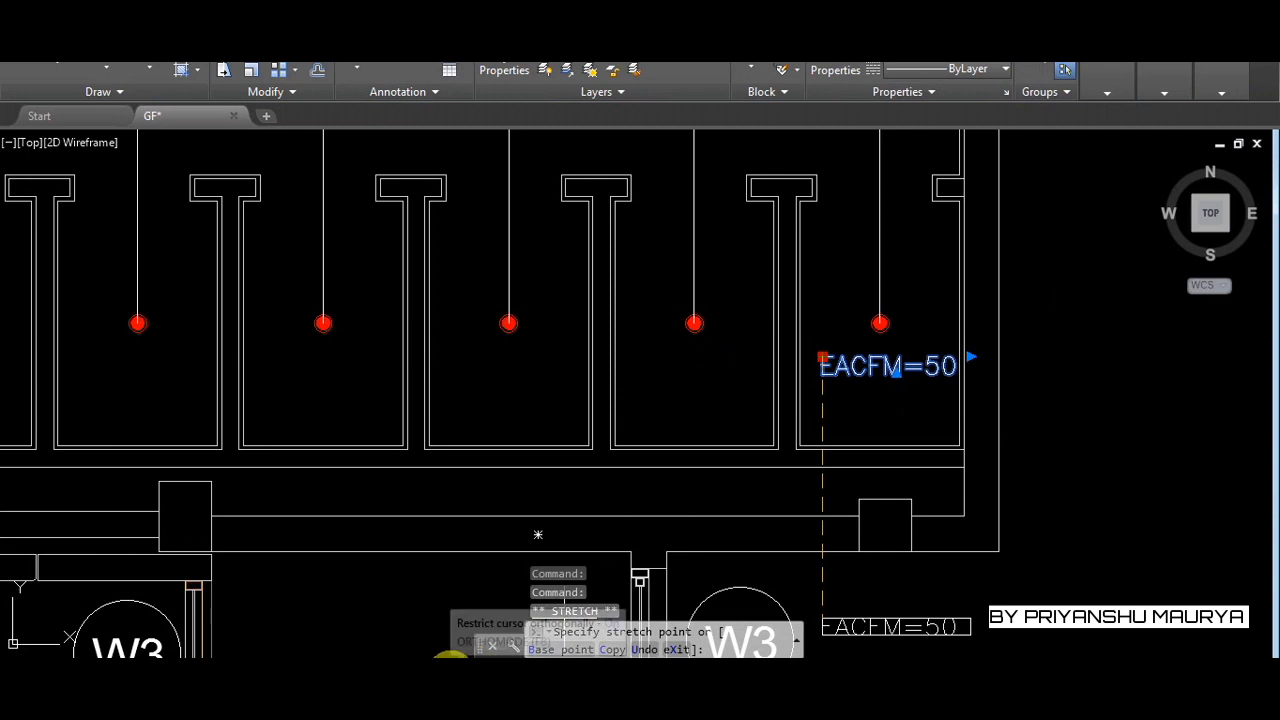
pyautogui.press('F8')
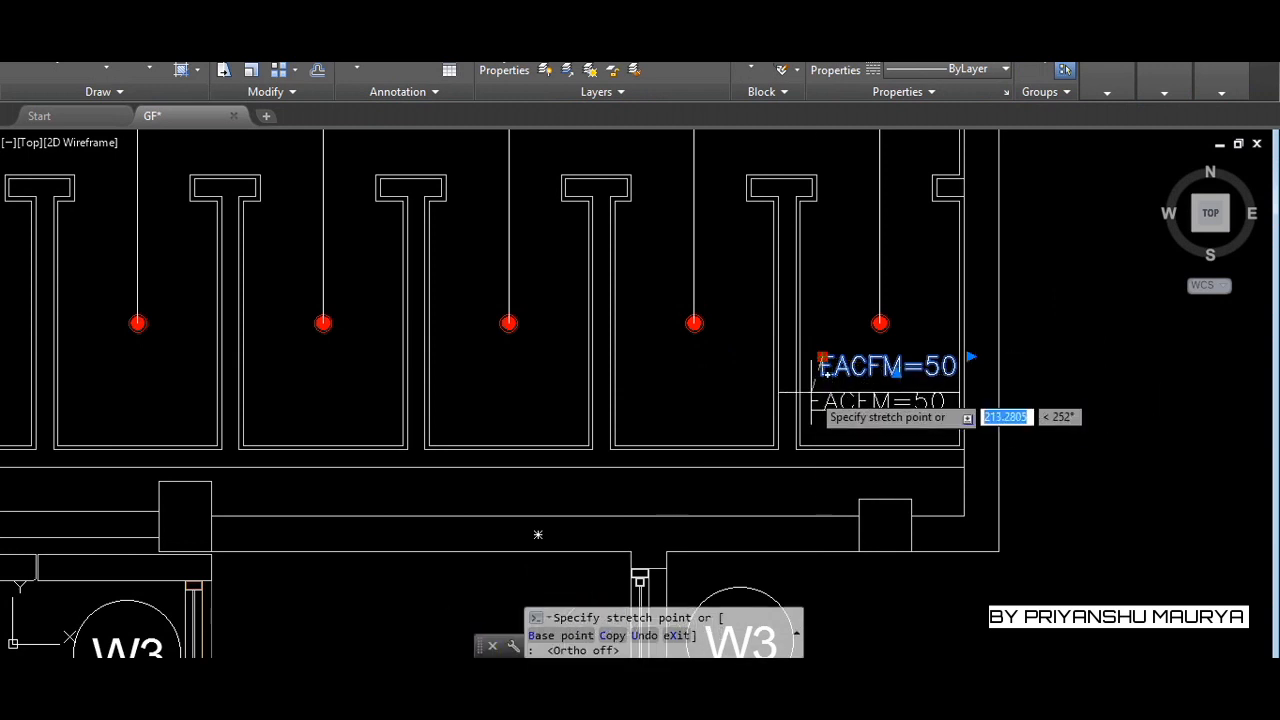
pyautogui.click(812, 393)
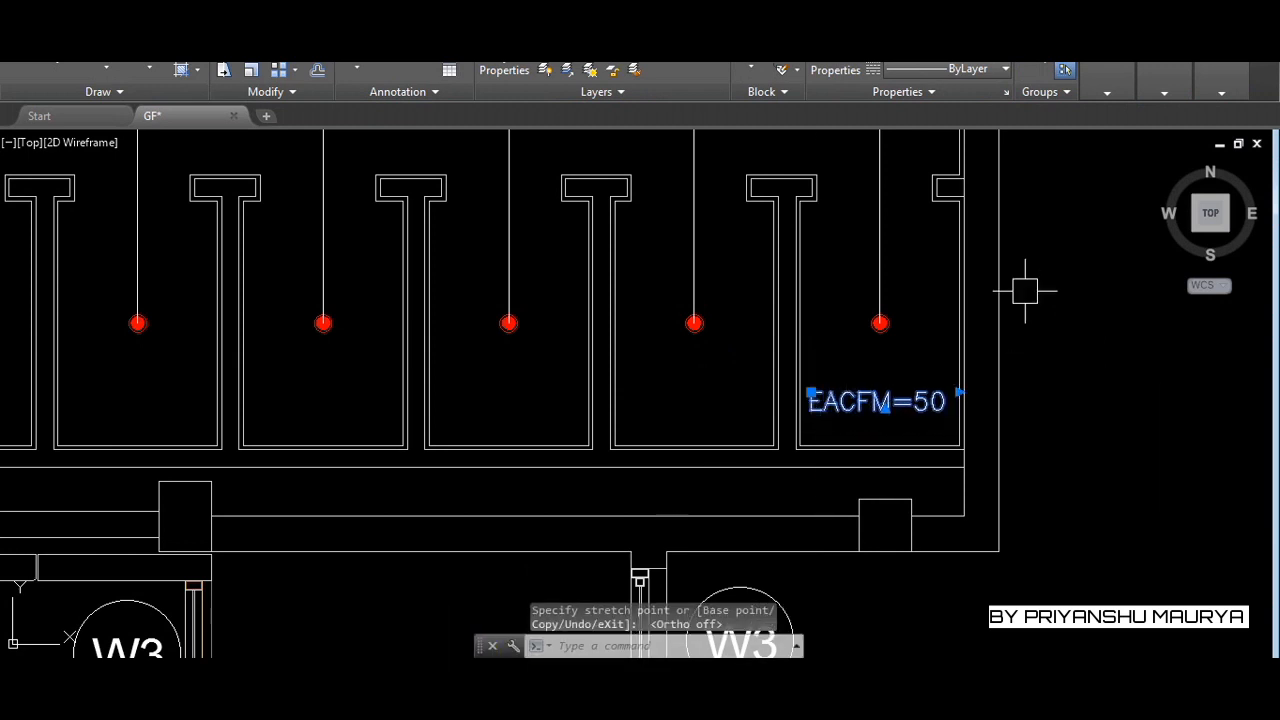
pyautogui.press('Escape')
pyautogui.press('Escape')
pyautogui.press('Escape')
# Copy the "EACFM=50" label below the disk valve of each of the other toilets
pyautogui.scroll(2, 889, 325)
pyautogui.scroll(-2, 971, 349)
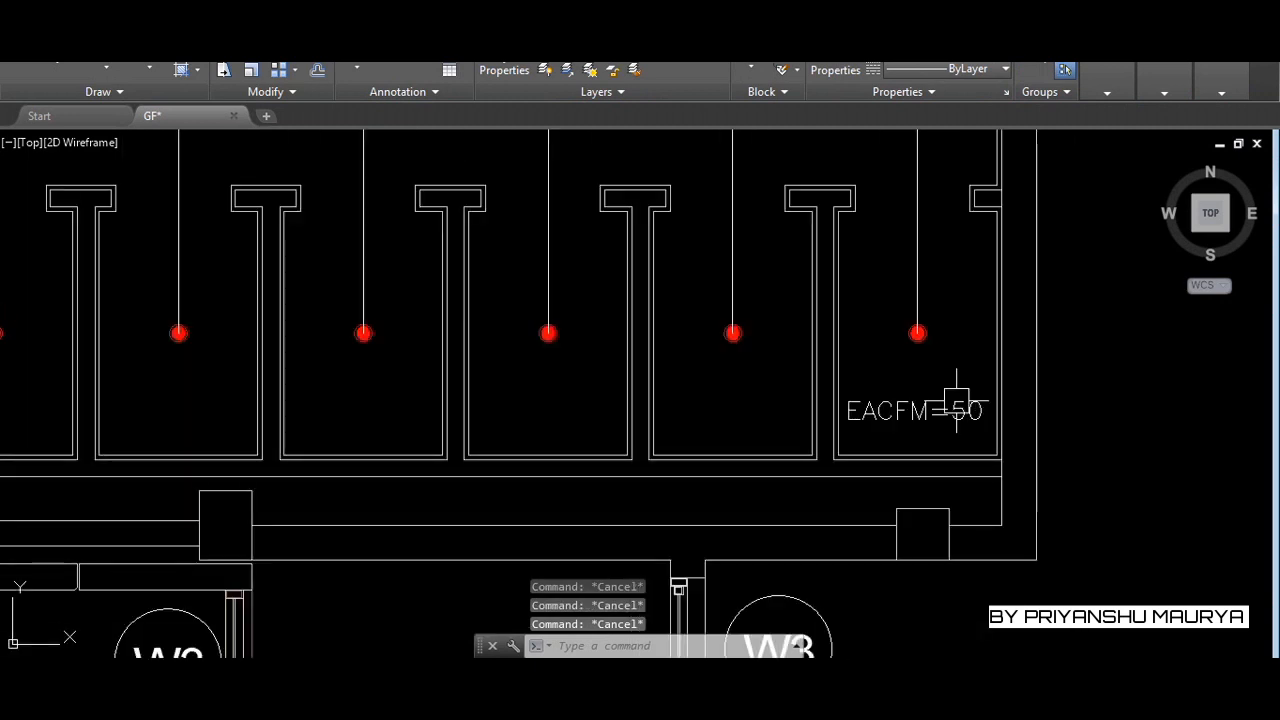
pyautogui.click(960, 408)
pyautogui.write('co')
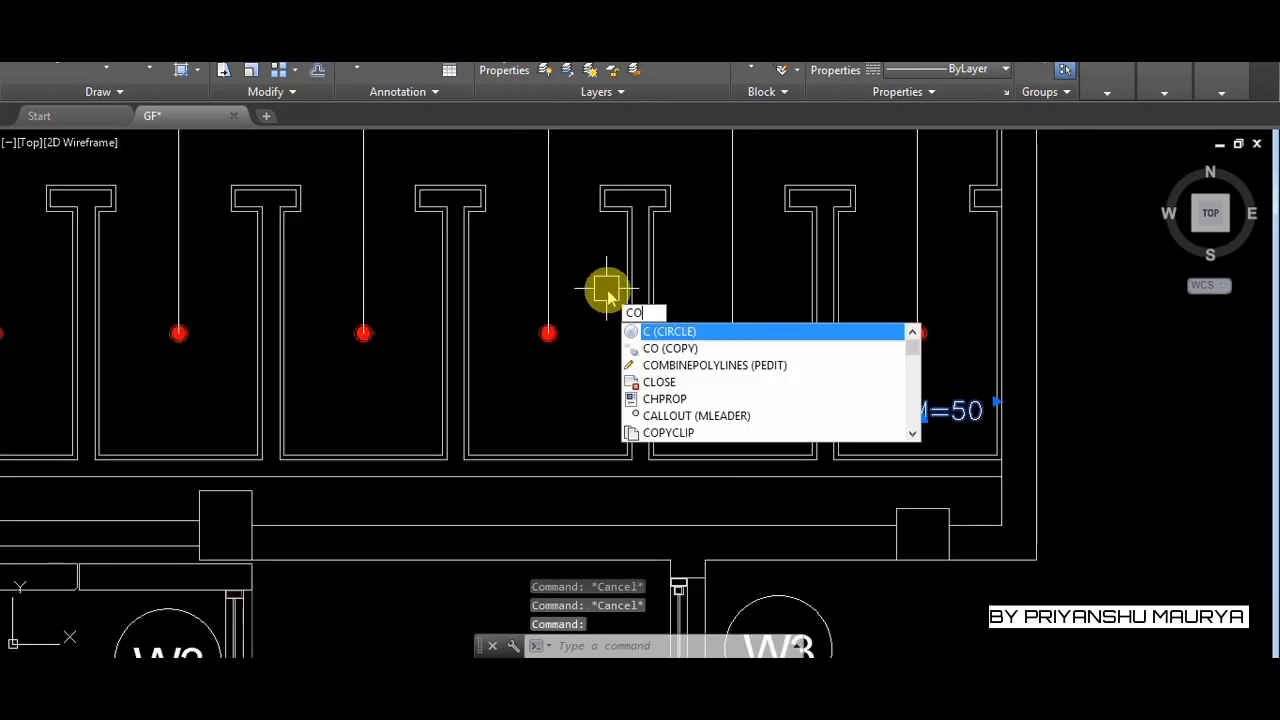
pyautogui.press('Return')
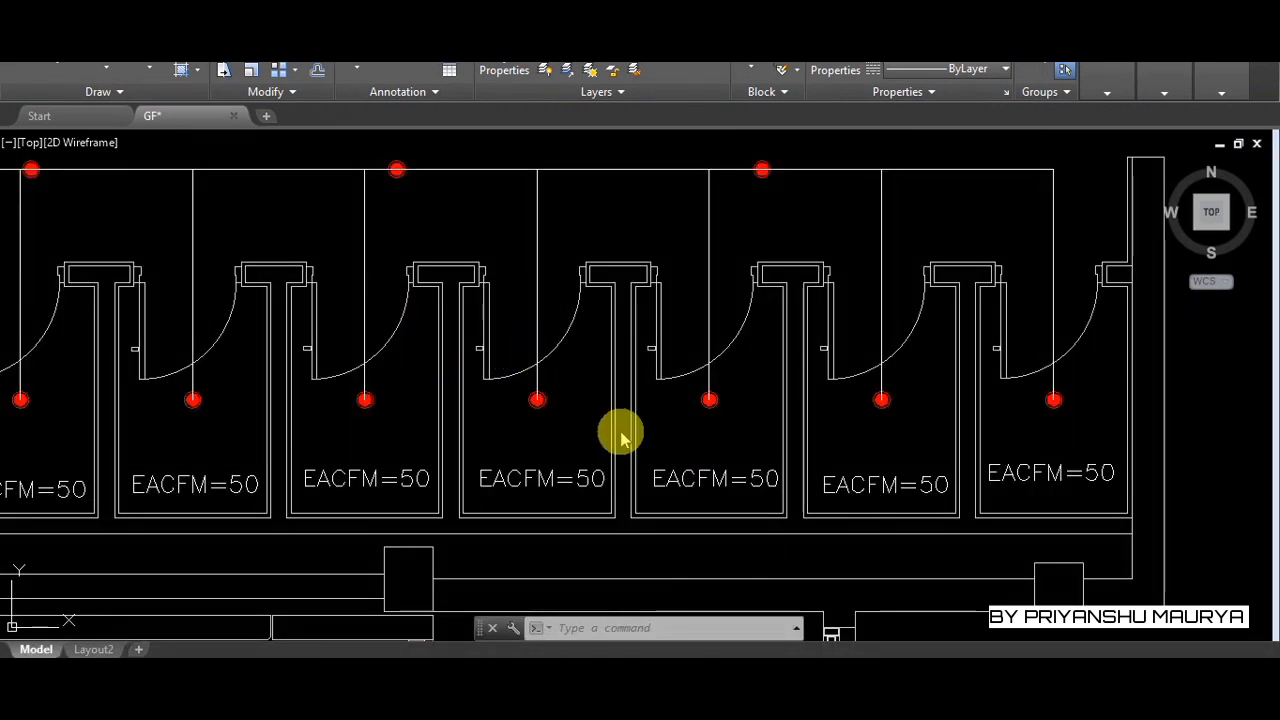
# Review the airflow labels in the toilets and the exhaust and fresh-air labels in the passage area
pyautogui.scroll(-2, 932, 396)
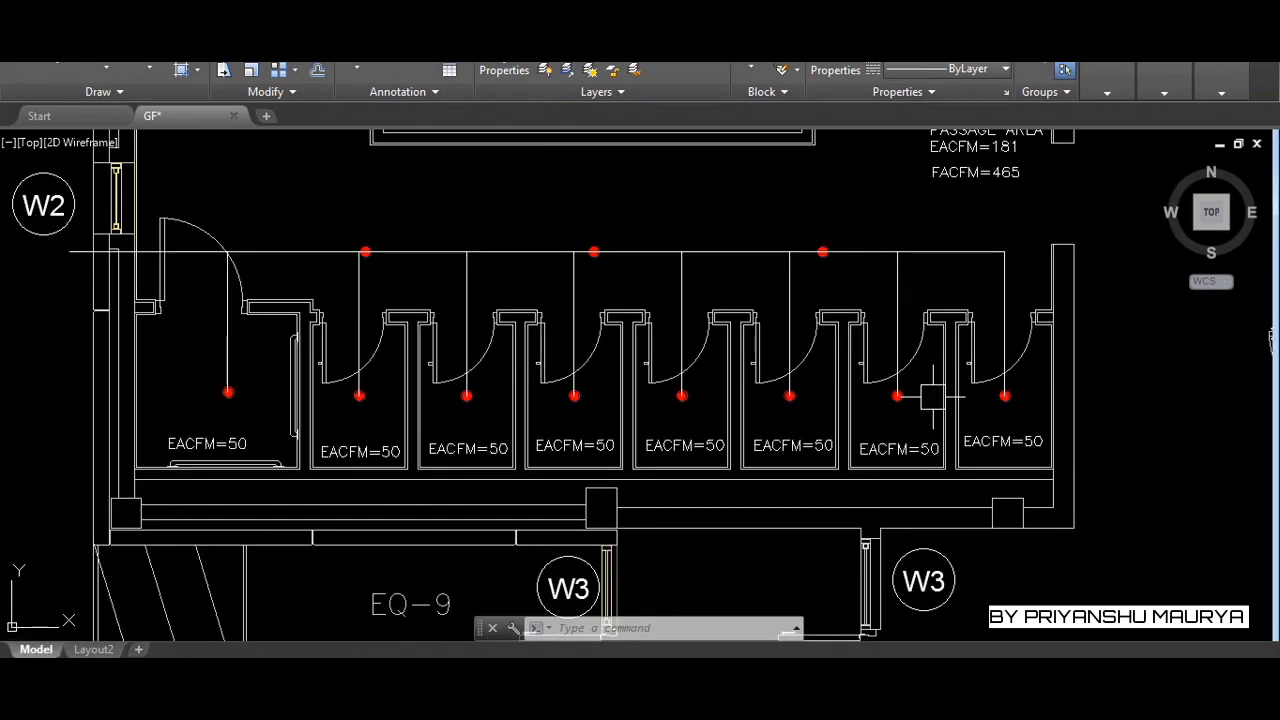
pyautogui.scroll(-3, 340, 270)
pyautogui.scroll(5, 437, 277)
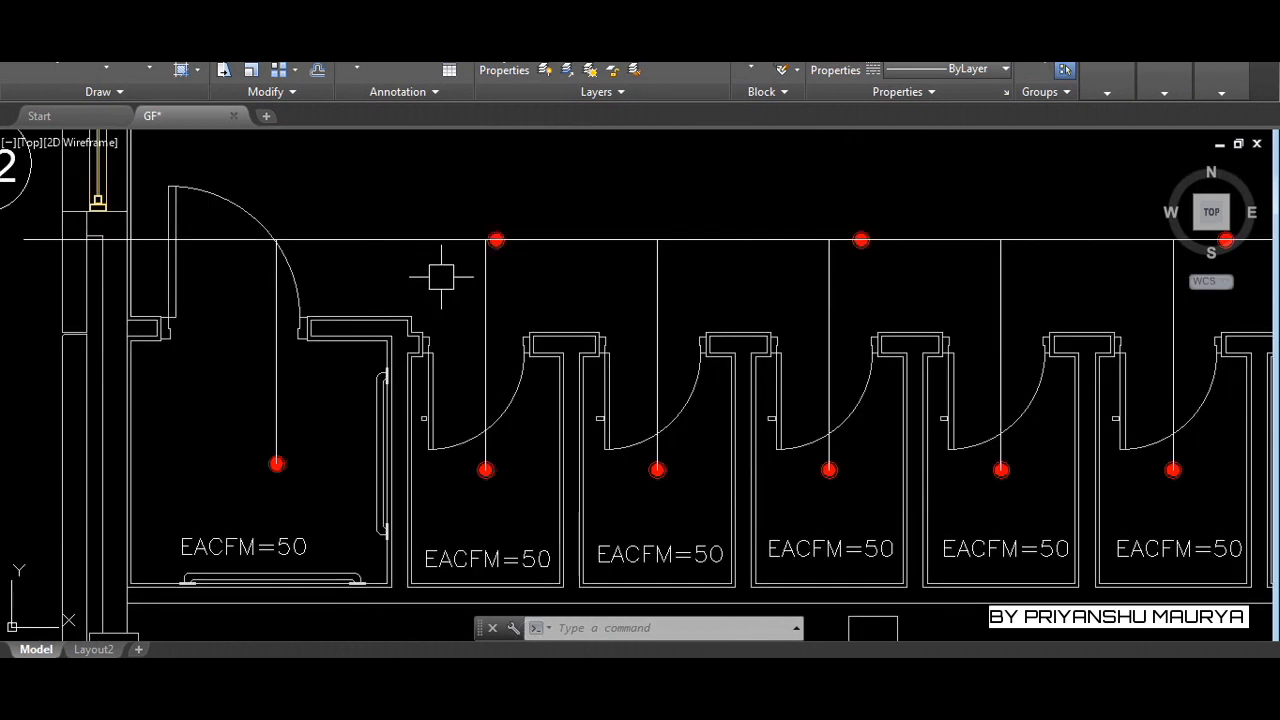
pyautogui.scroll(-2, 339, 304)
pyautogui.scroll(-2, 340, 305)
pyautogui.scroll(6, 680, 212)
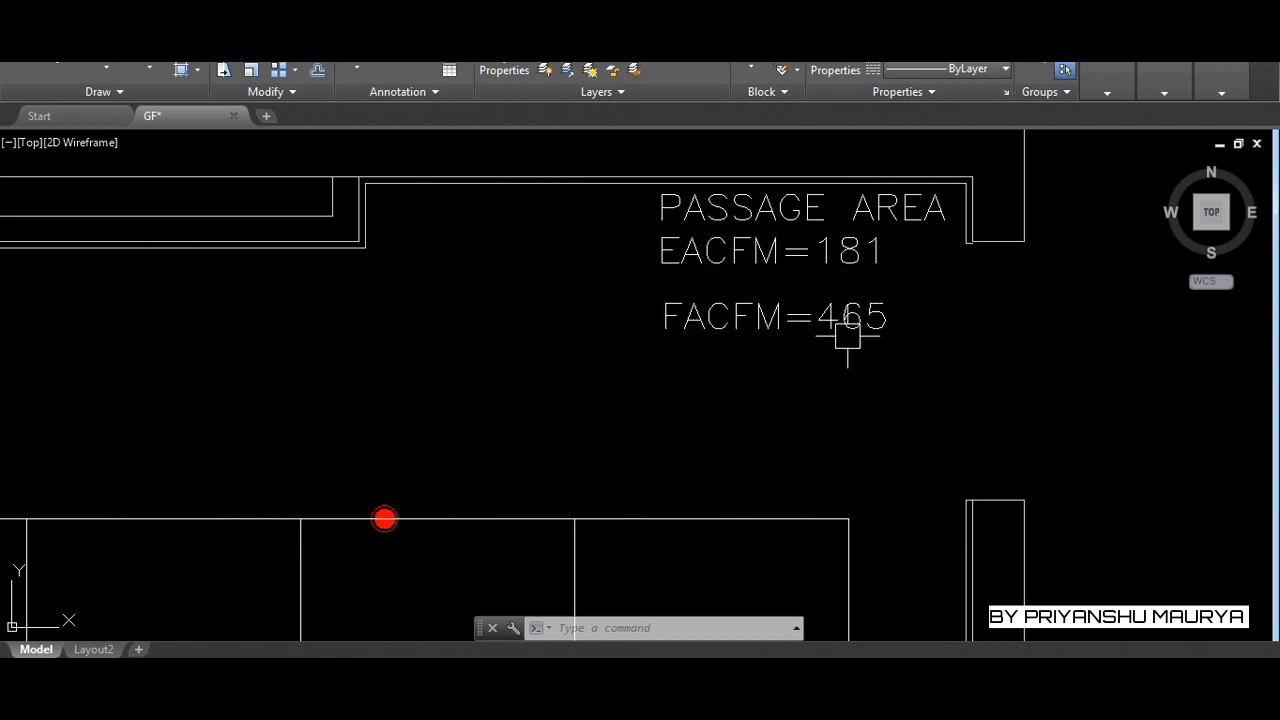
pyautogui.scroll(-6, 945, 290)
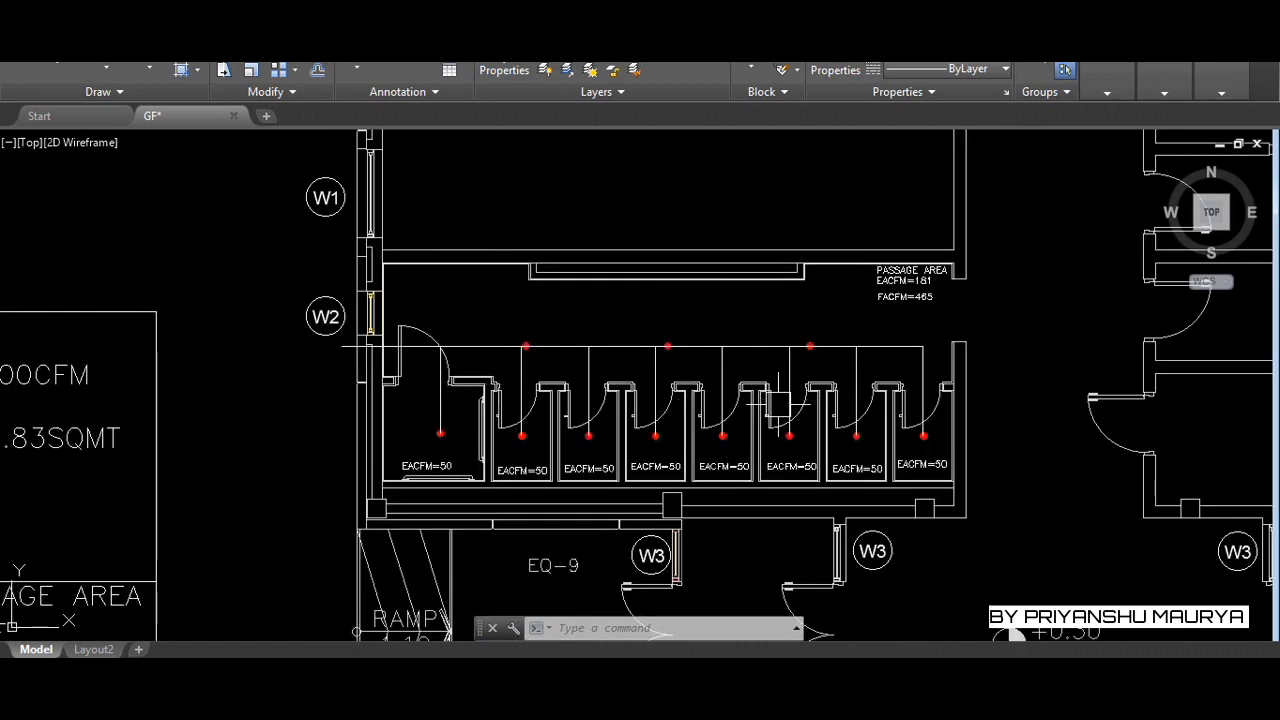
# Save the ground floor drawing
pyautogui.hotkey('ctrl', 's')
pyautogui.click(275, 390)
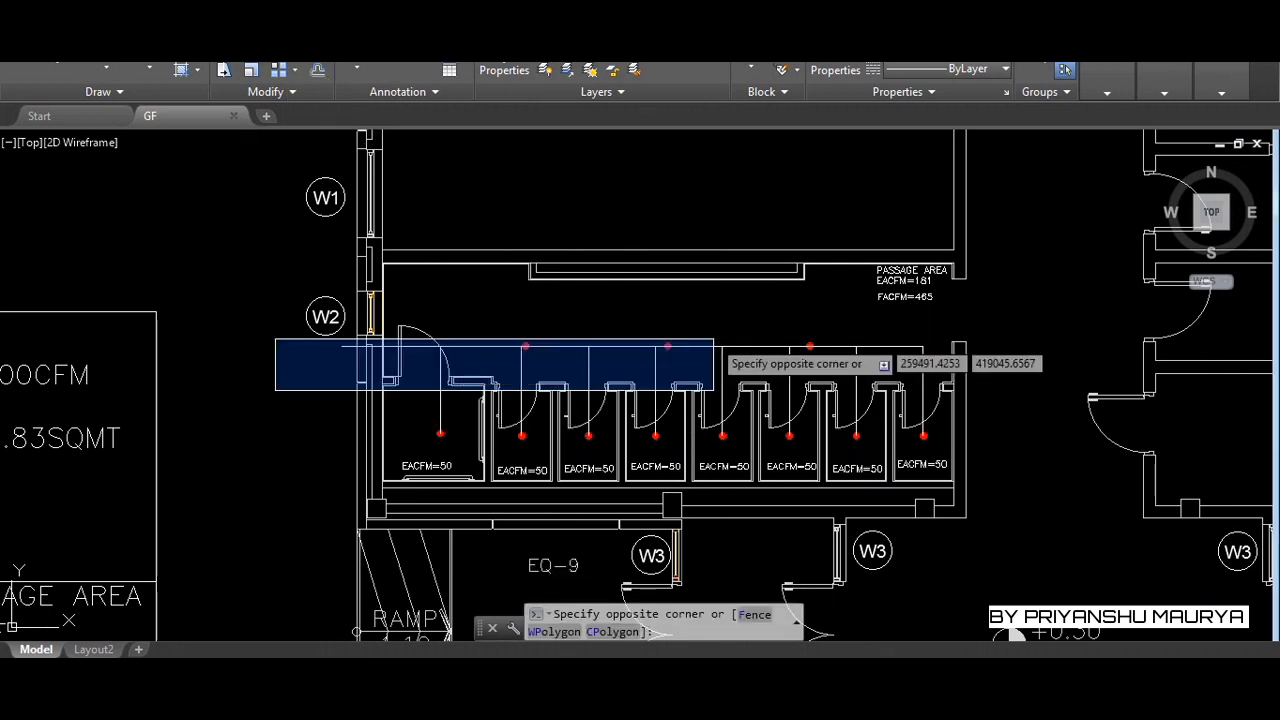
pyautogui.press('Escape')
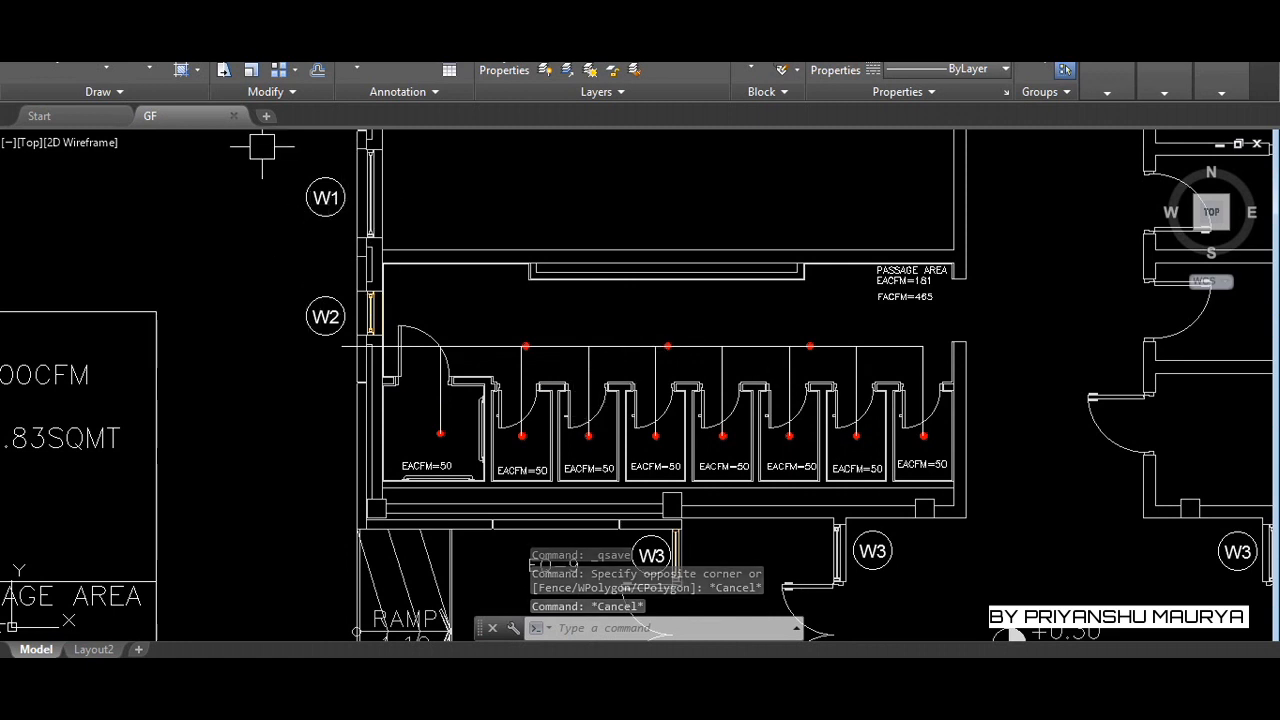
# Draw a horizontal fresh-air line about 9,500 units long from outside window W2 through the passage to below the FACFM label, with Ortho on
pyautogui.write('l')
pyautogui.press('Return')
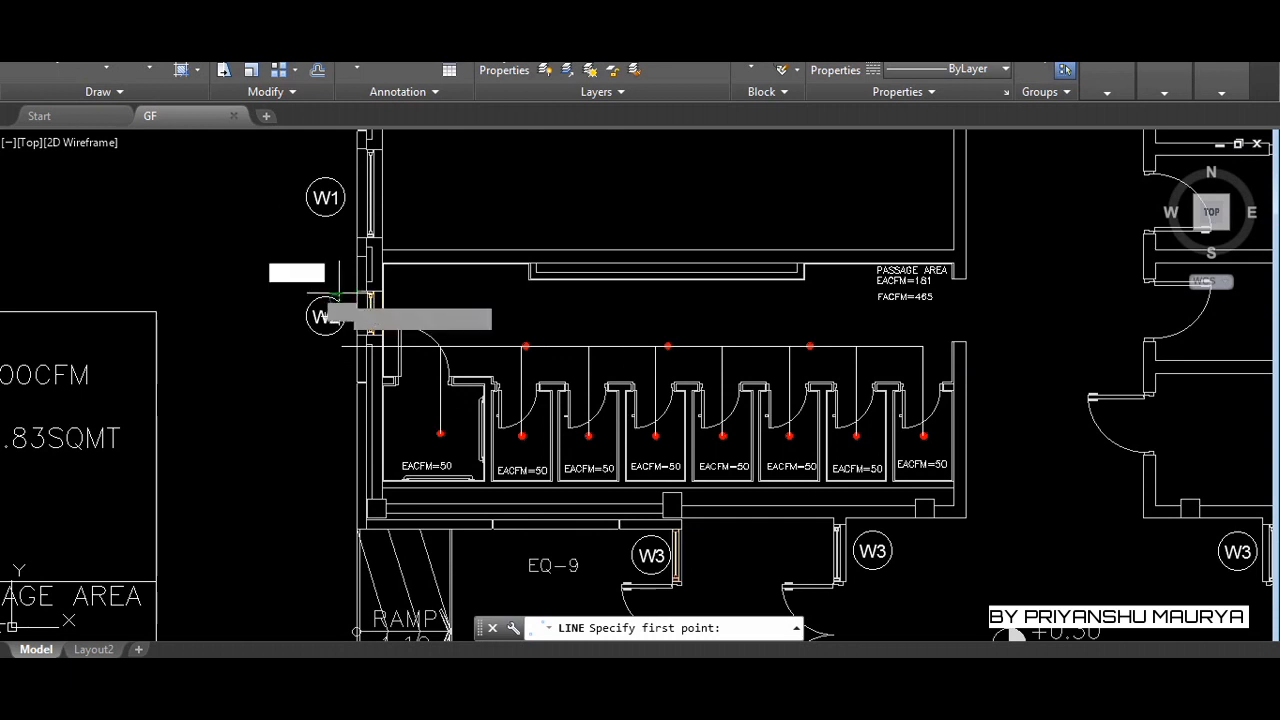
pyautogui.click(336, 297)
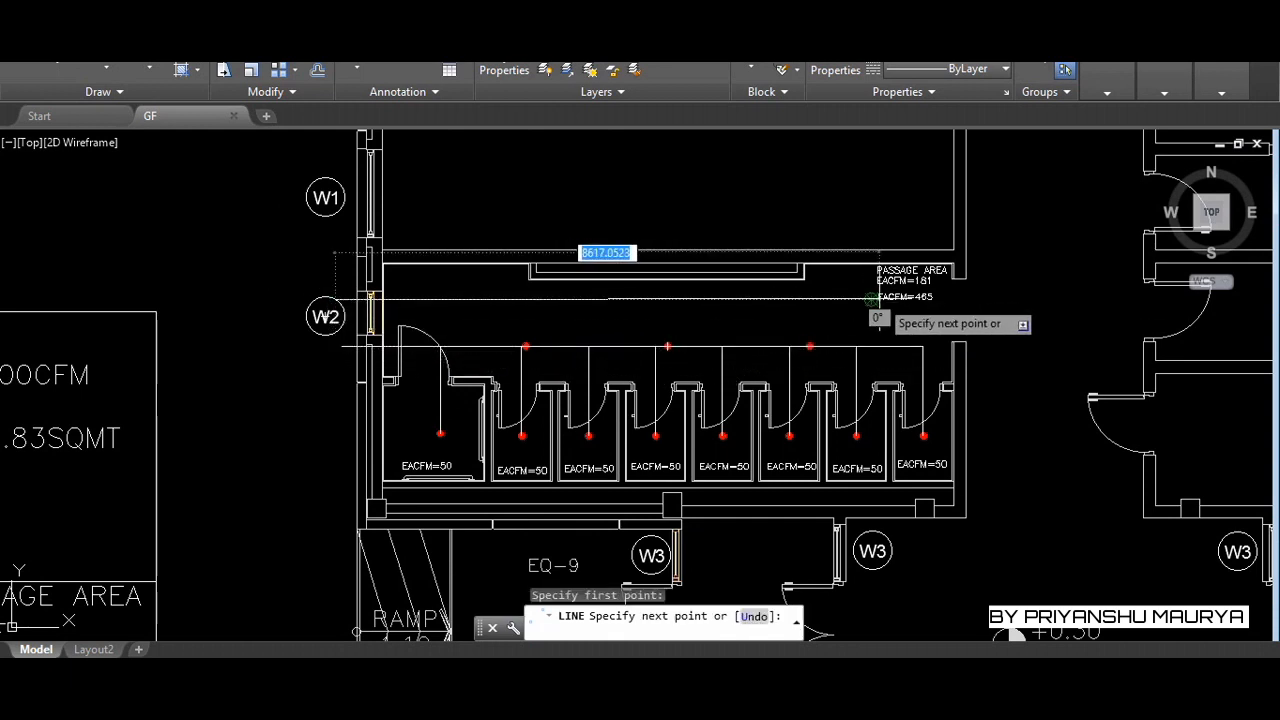
pyautogui.scroll(5, 878, 298)
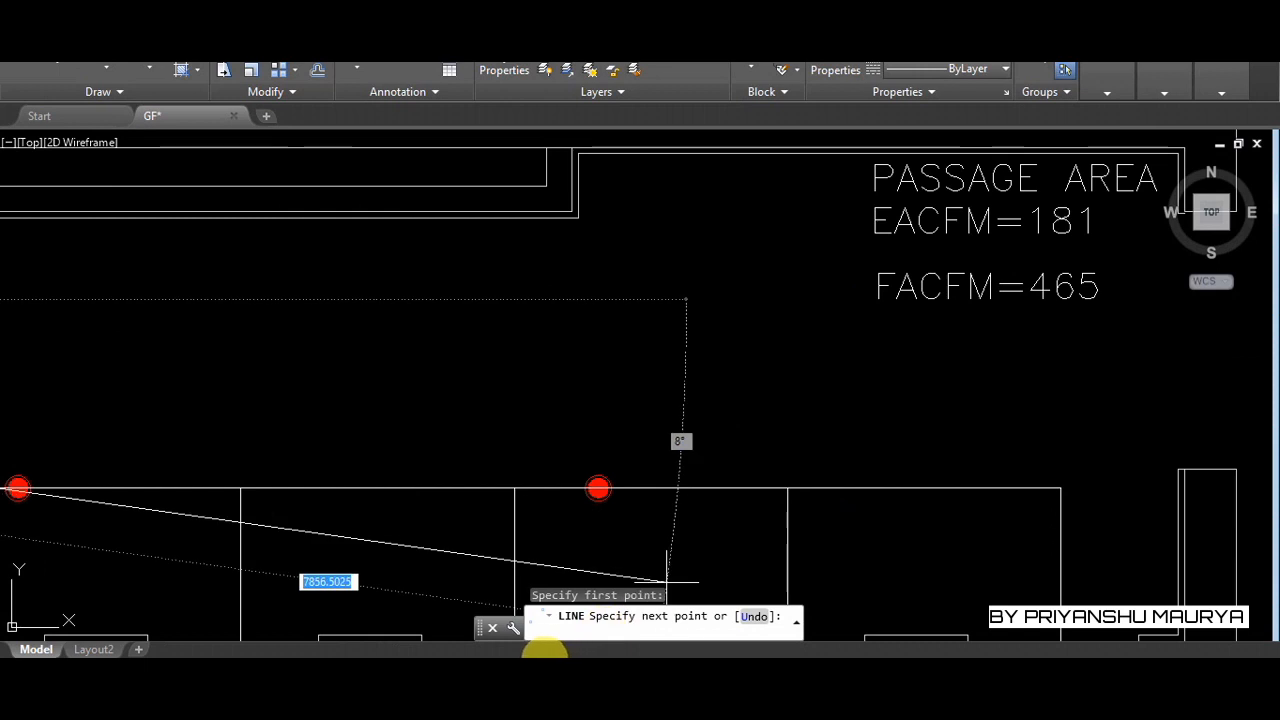
pyautogui.press('F8')
pyautogui.scroll(-6, 550, 465)
pyautogui.scroll(6, 670, 428)
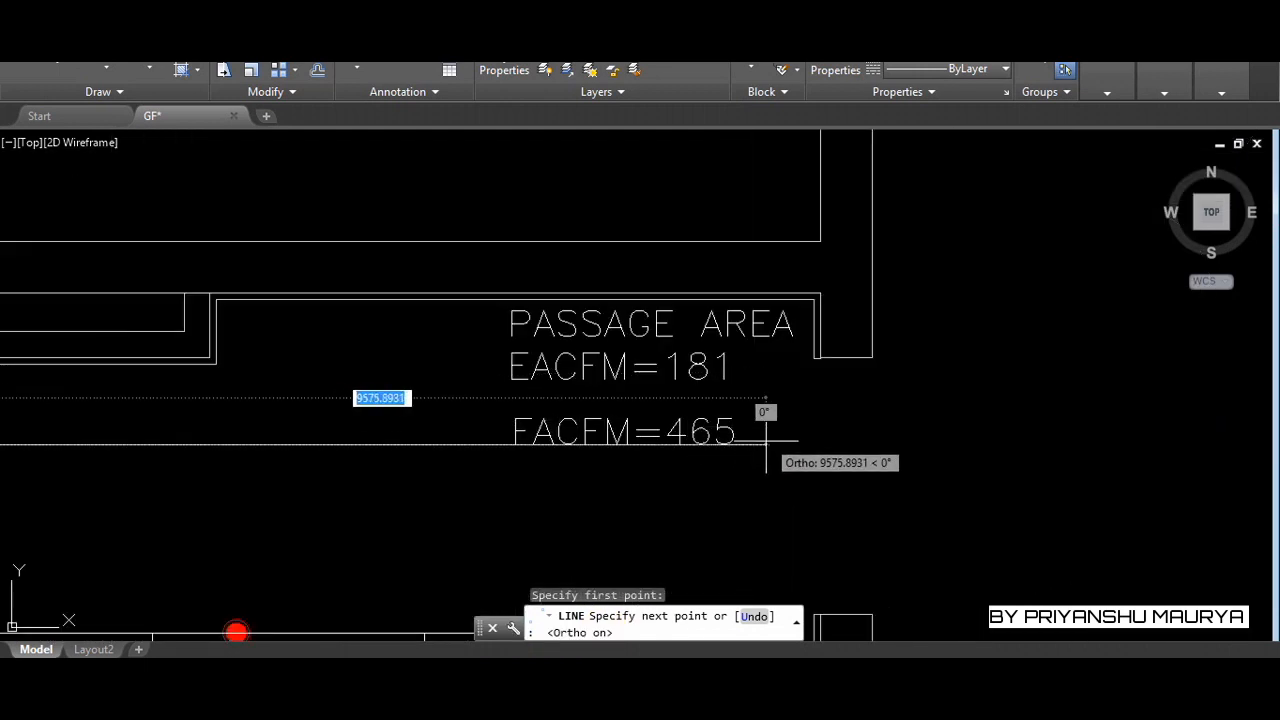
pyautogui.click(755, 445)
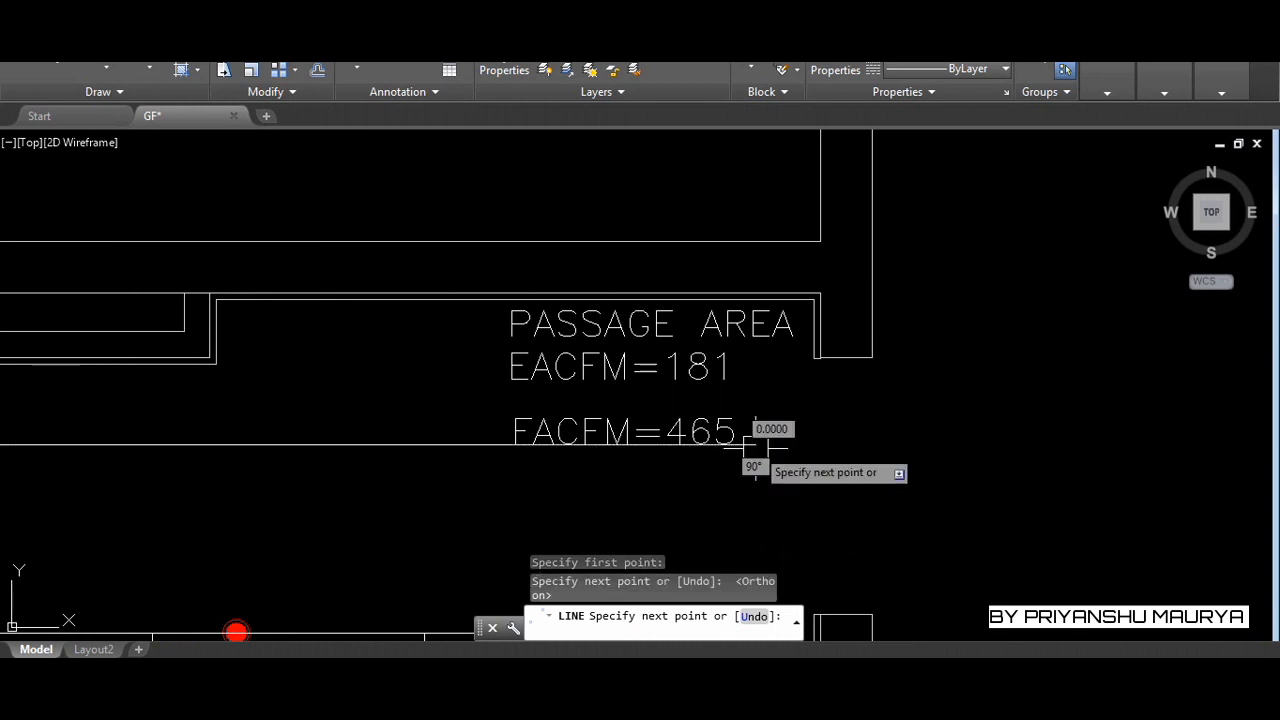
pyautogui.press('Escape')
# Check the passage's fresh-air label and the calculation notes for the airflow required from each fresh-air diffuser
pyautogui.scroll(-4, 820, 414)
pyautogui.scroll(-5, 650, 418)
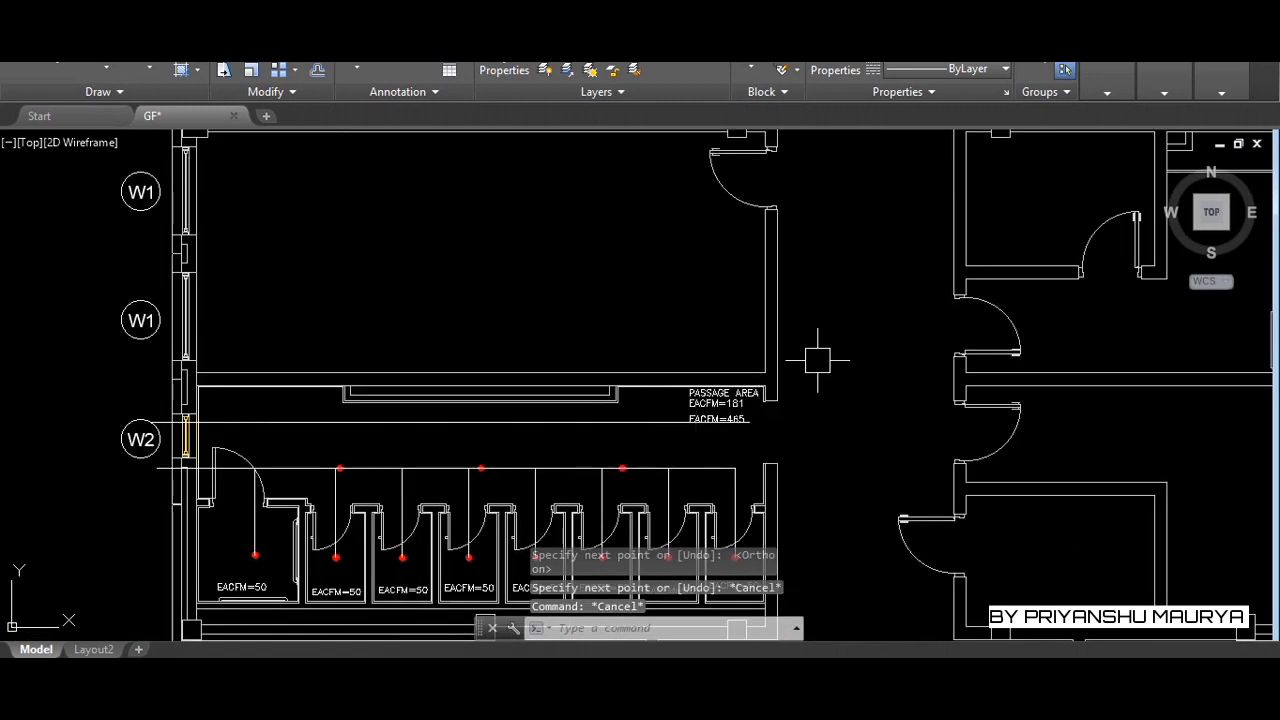
pyautogui.scroll(6, 800, 385)
pyautogui.scroll(-1, 767, 404)
pyautogui.scroll(5, 767, 404)
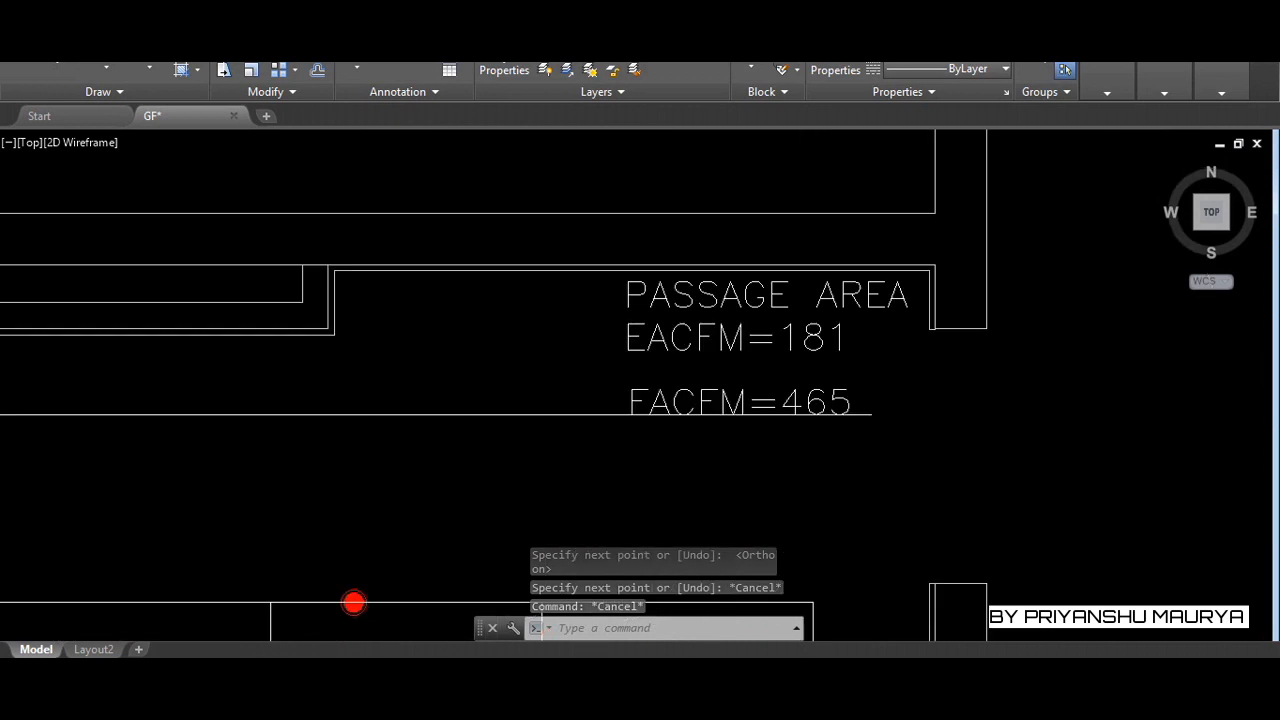
pyautogui.scroll(-4, 870, 395)
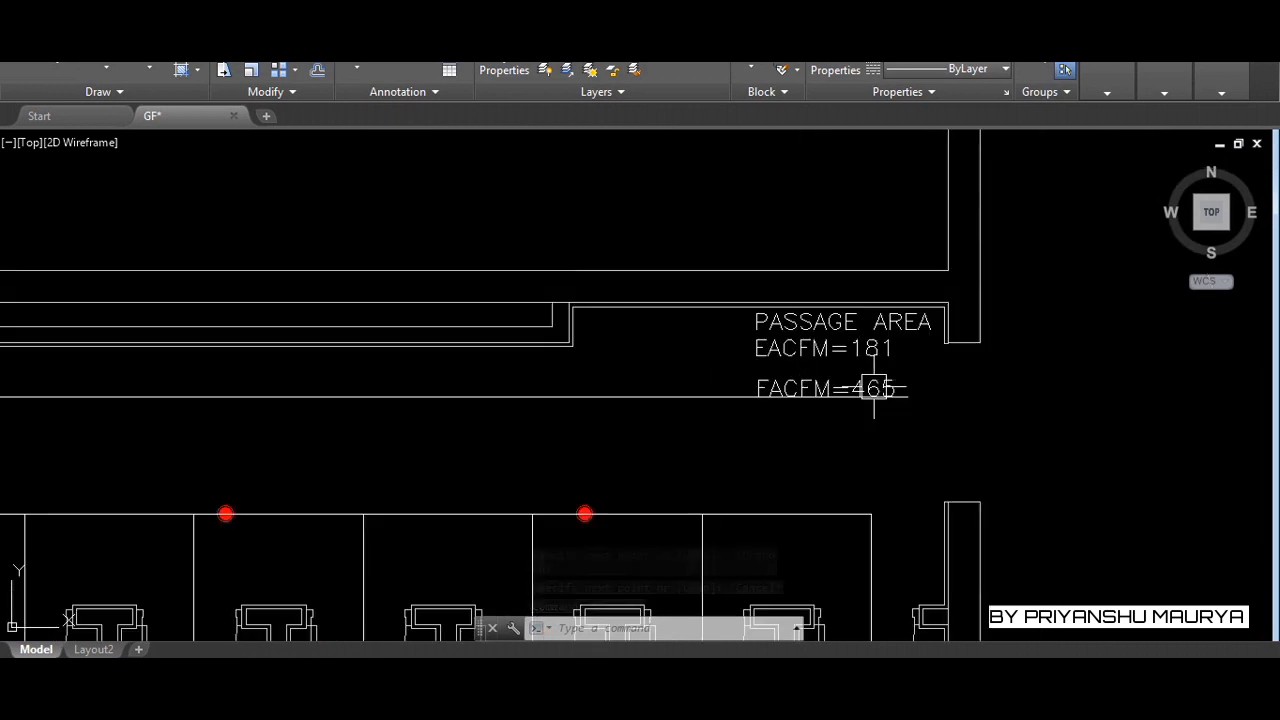
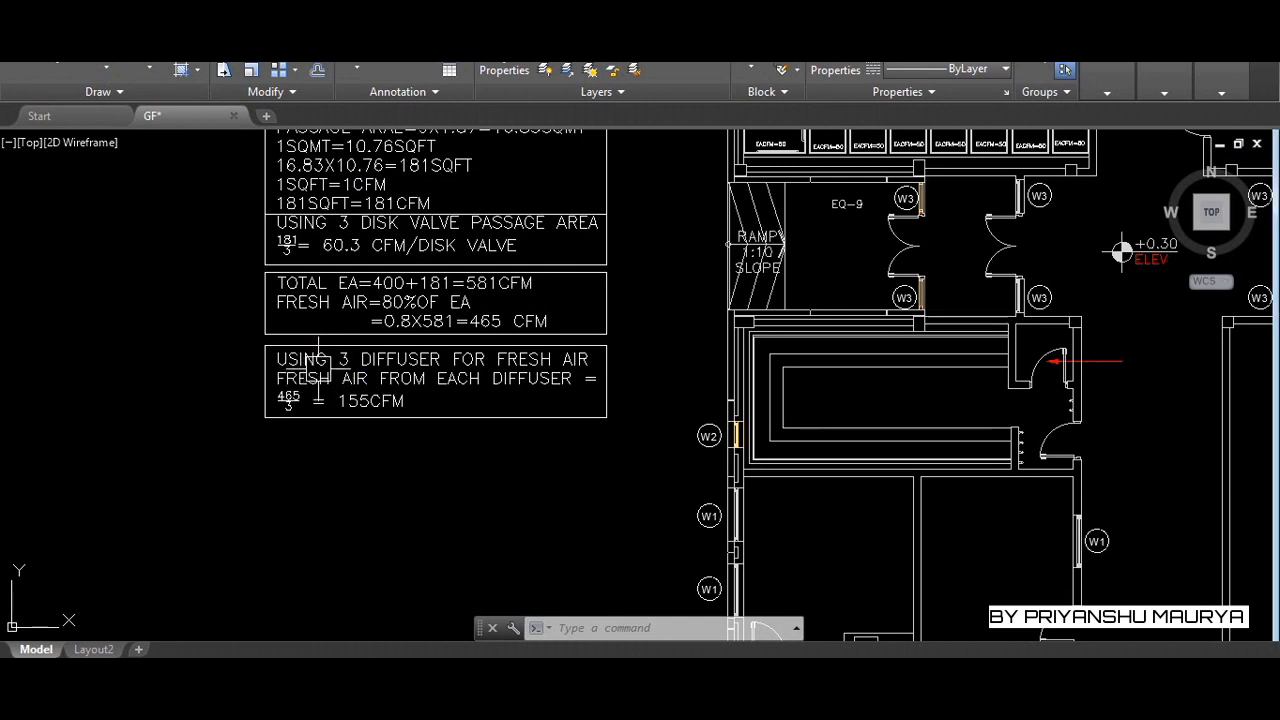
pyautogui.scroll(4, 340, 358)
pyautogui.scroll(-2, 222, 322)
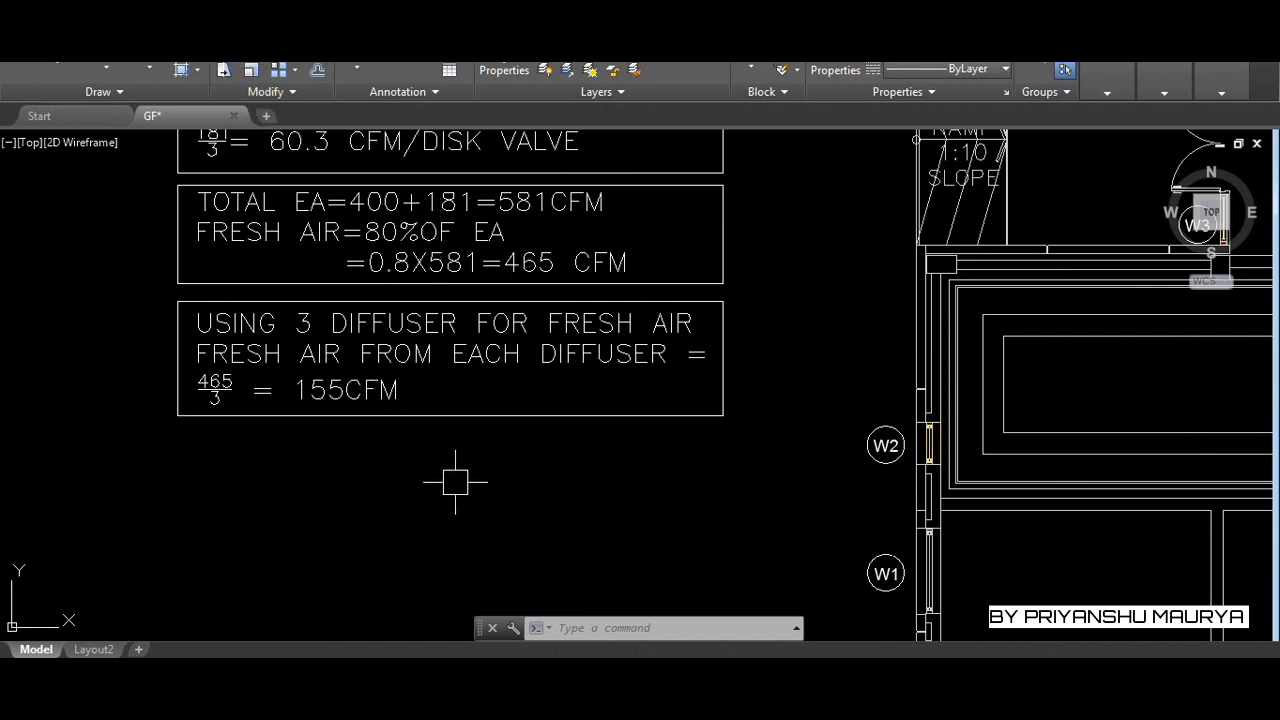
# Switch to the Beta Industrial selection program and open ceiling diffuser data entry for a square SAD supply diffuser in Imperial units
pyautogui.click(226, 68)
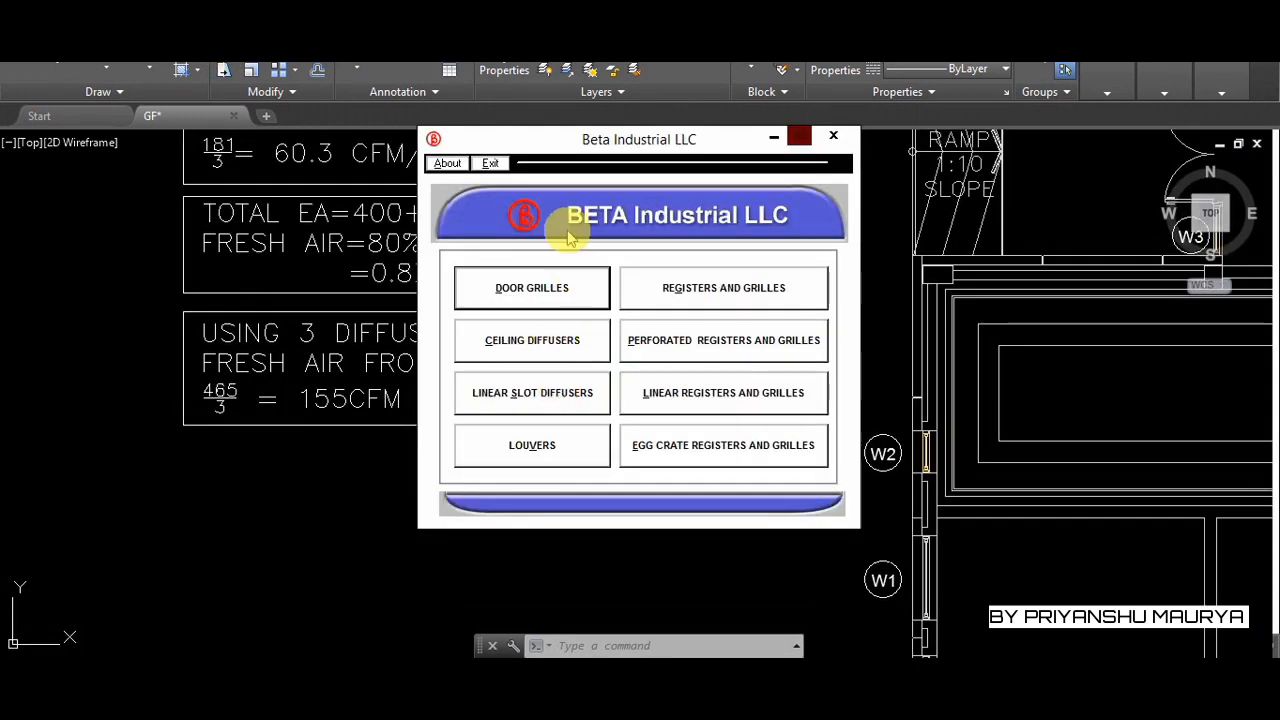
pyautogui.click(532, 342)
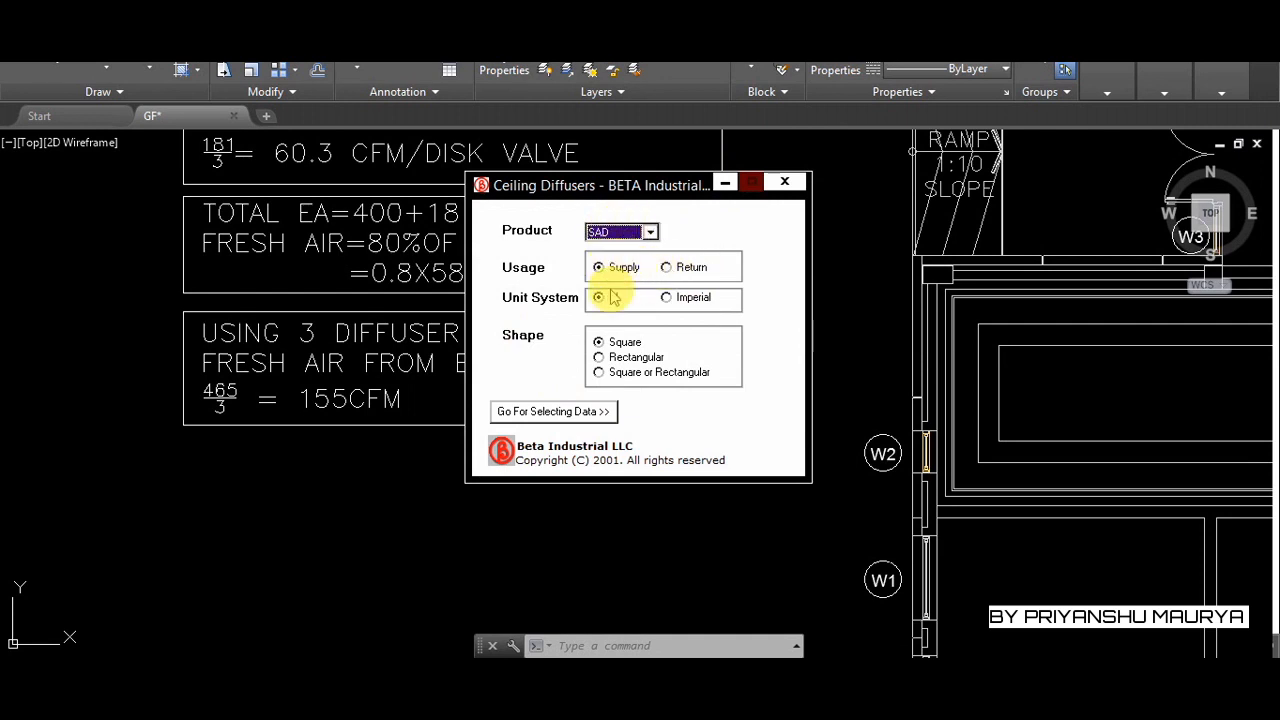
pyautogui.click(665, 298)
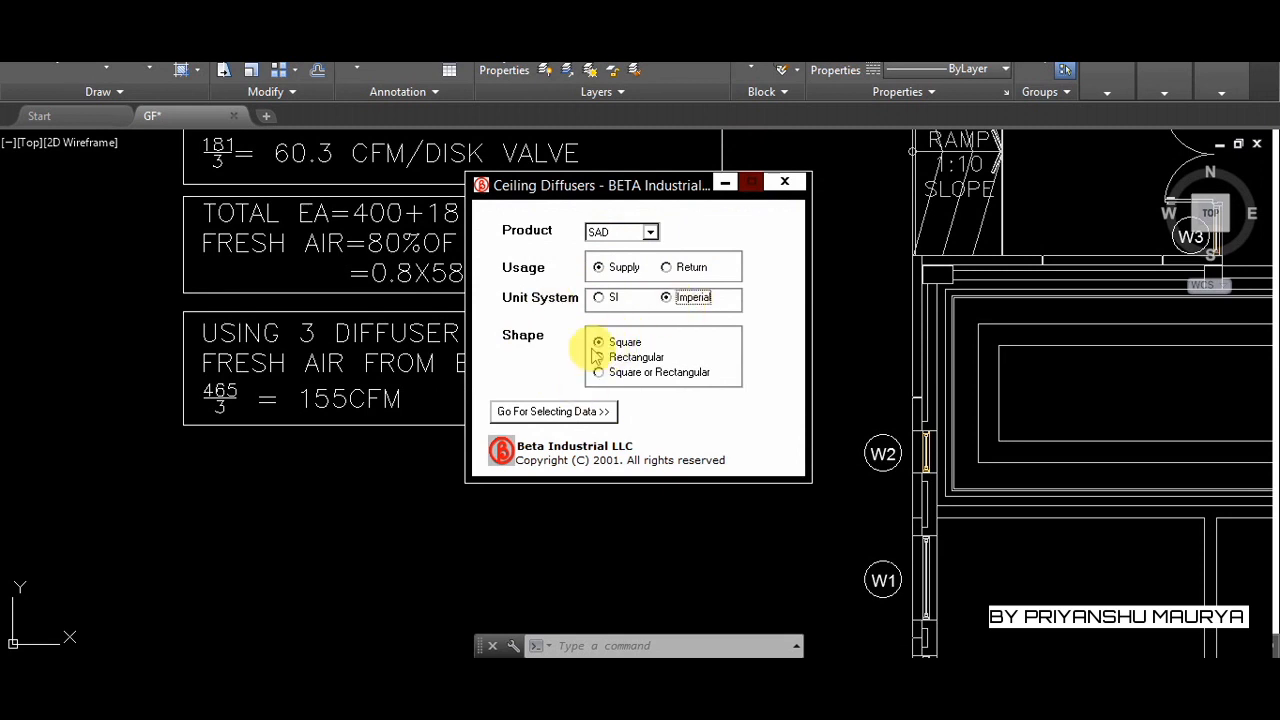
pyautogui.click(565, 411)
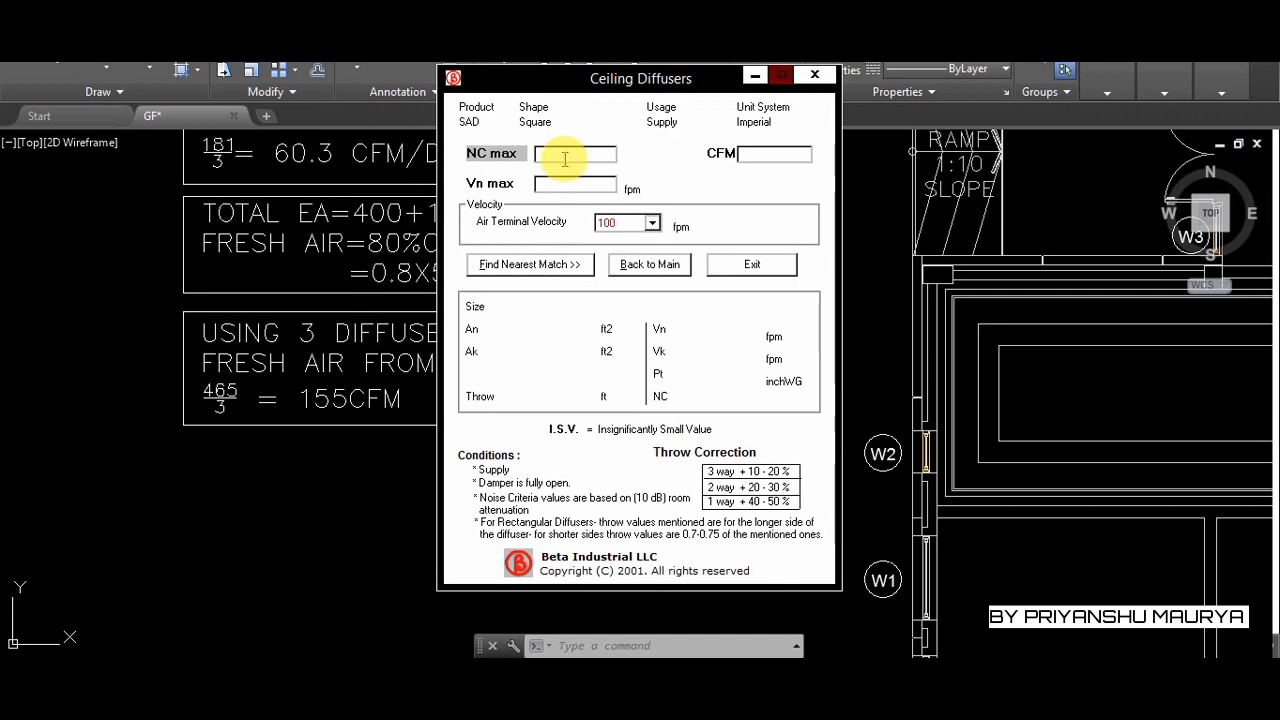
# Set NC max to 30, CFM to 155 and Vn max to 500 fpm, and find the nearest matching diffuser size
pyautogui.write('3')
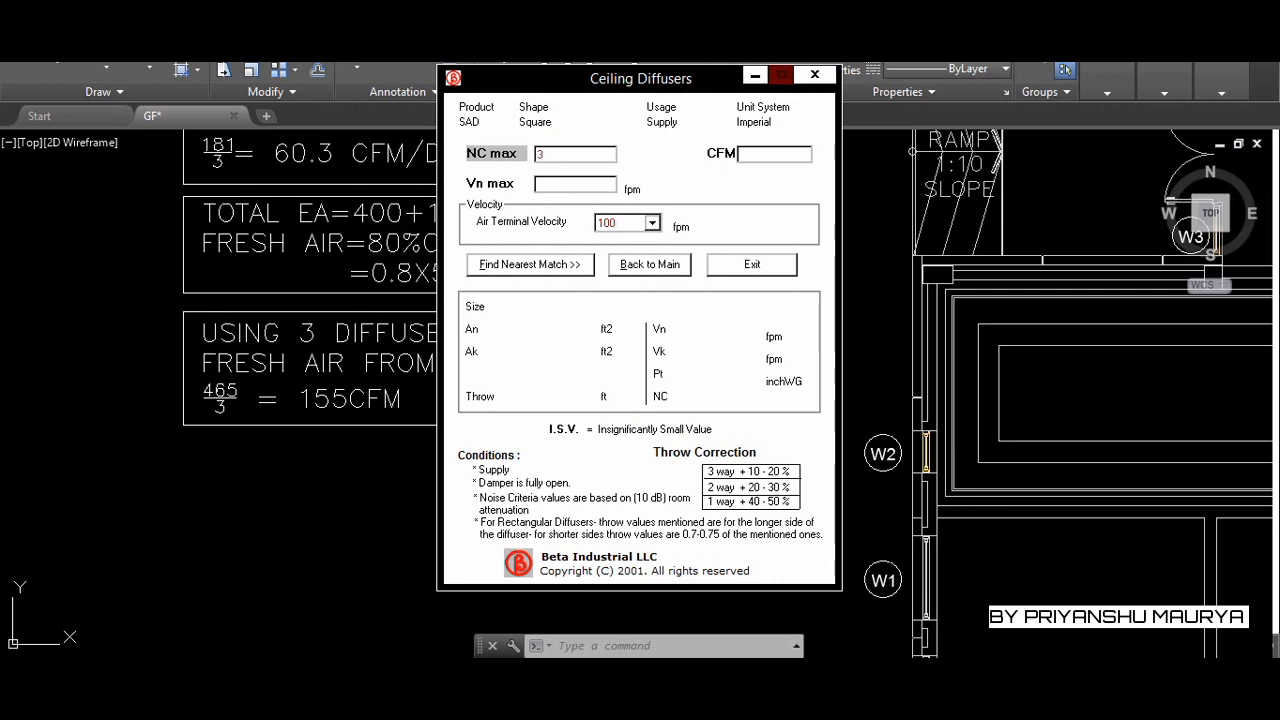
pyautogui.write('0')
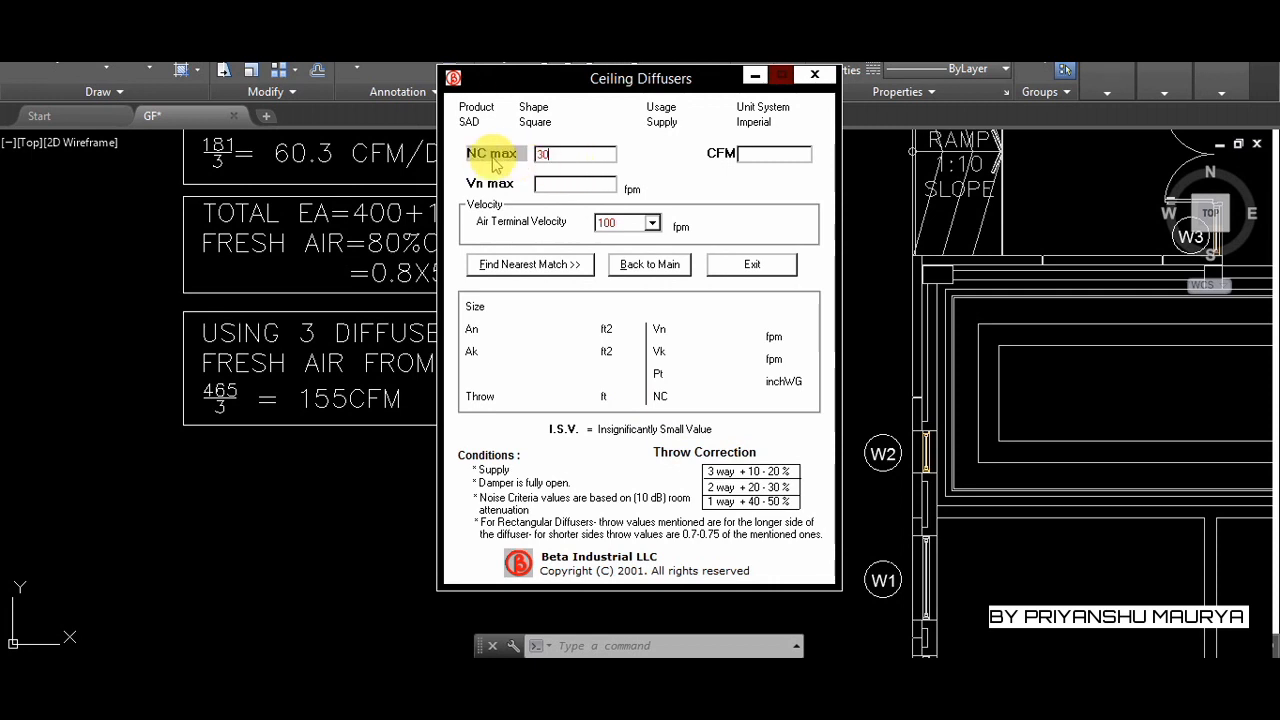
pyautogui.moveTo(703, 78)
pyautogui.mouseDown()
pyautogui.moveTo(915, 96)
pyautogui.moveTo(1053, 74)
pyautogui.mouseUp()
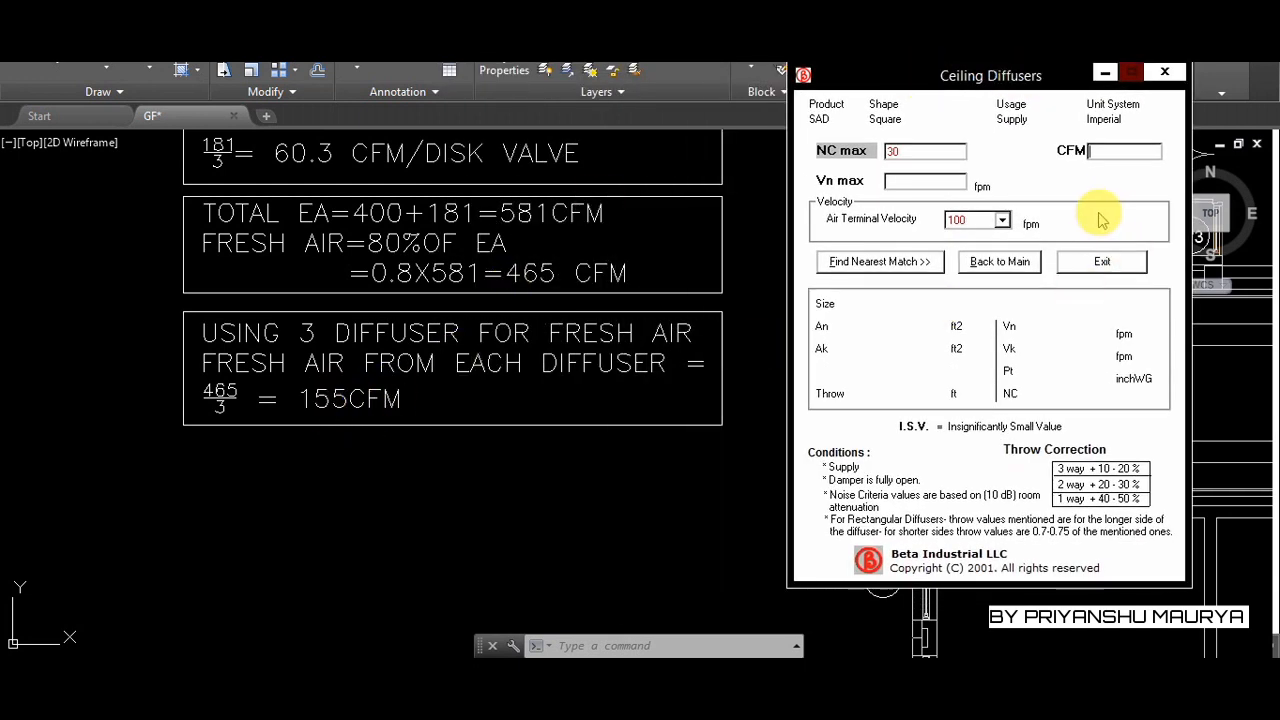
pyautogui.write('55')
pyautogui.click(900, 180)
pyautogui.write('500')
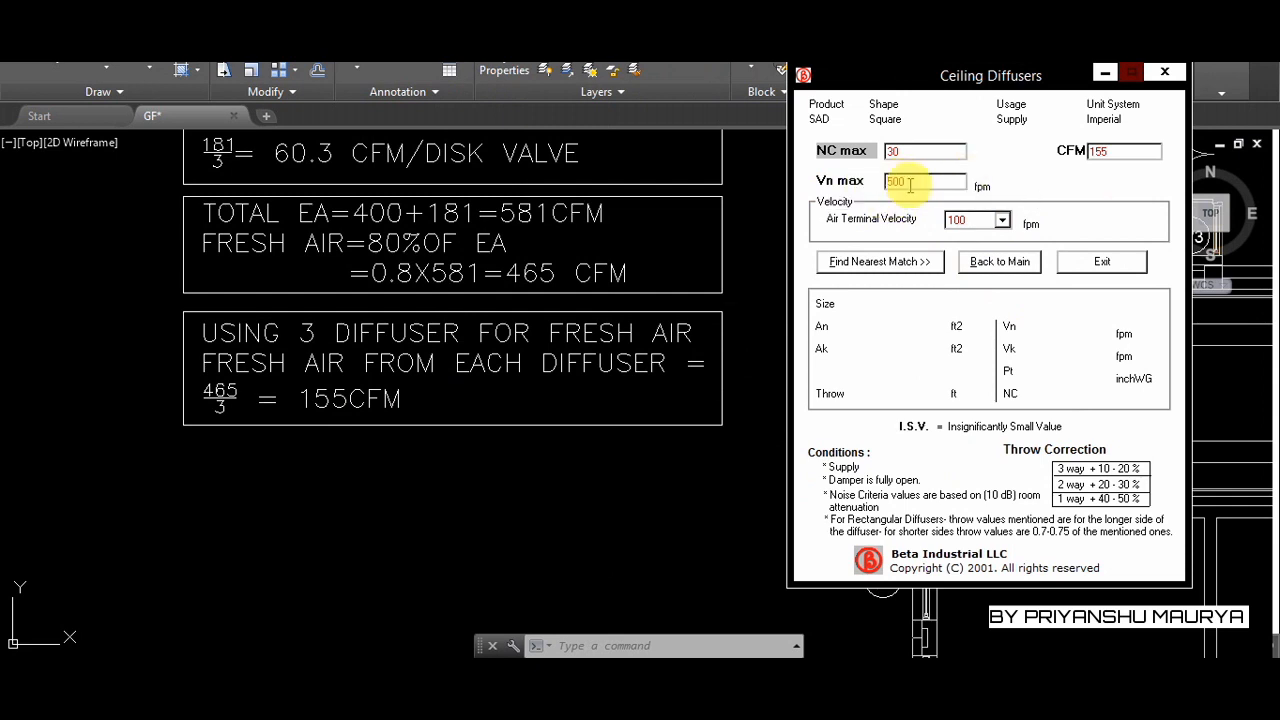
pyautogui.click(880, 263)
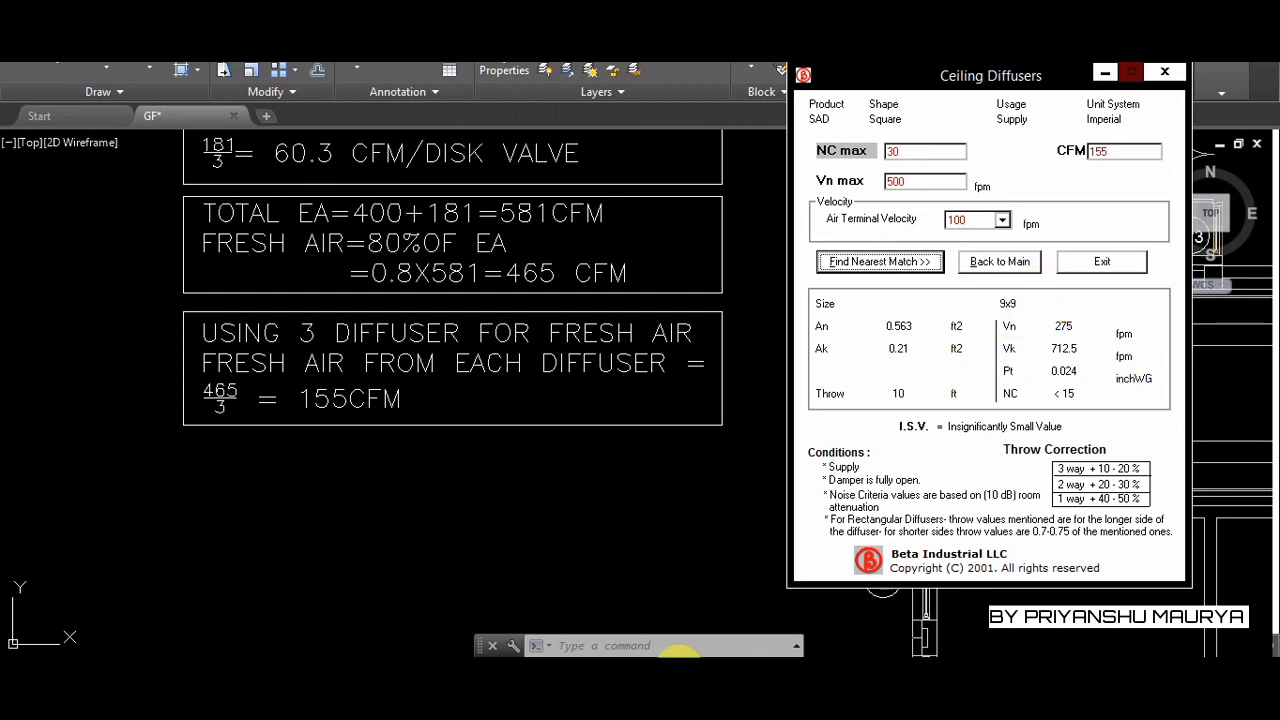
# Switch to the calculator, convert the 9-inch diffuser size to millimetres by multiplying 9 by 25.4, and return to the drawing
pyautogui.click(448, 679)
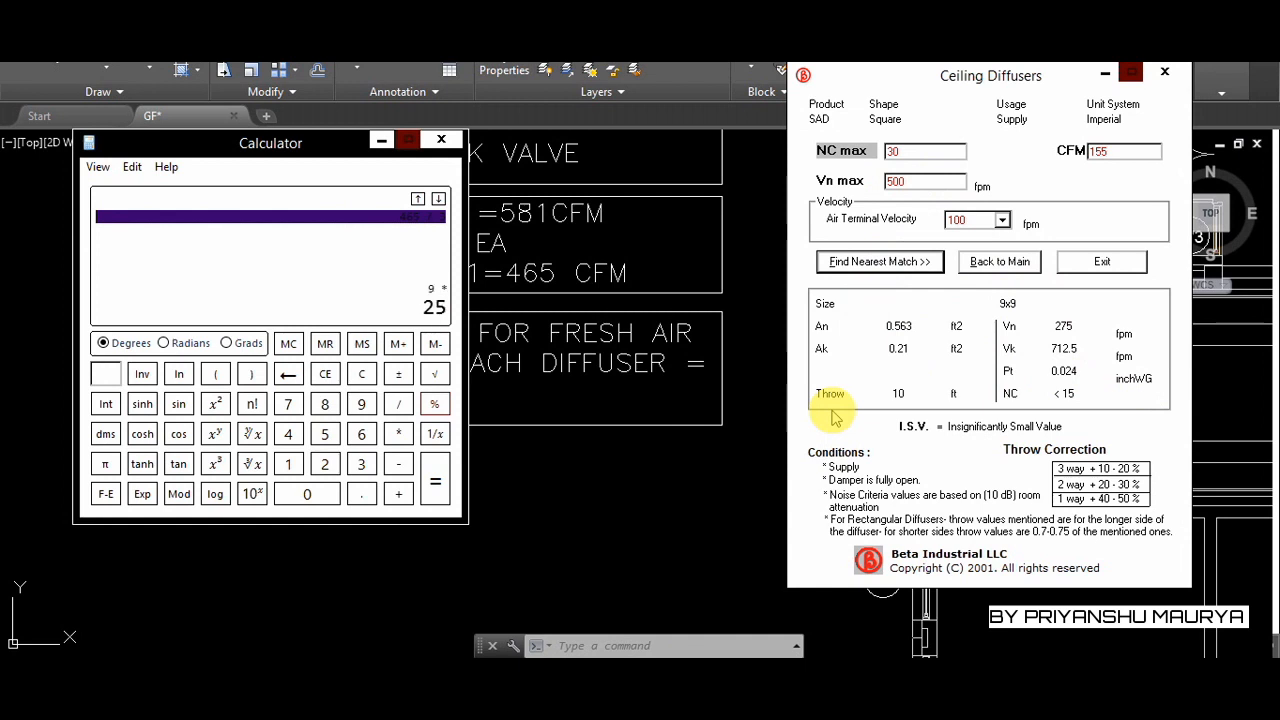
pyautogui.press('Return')
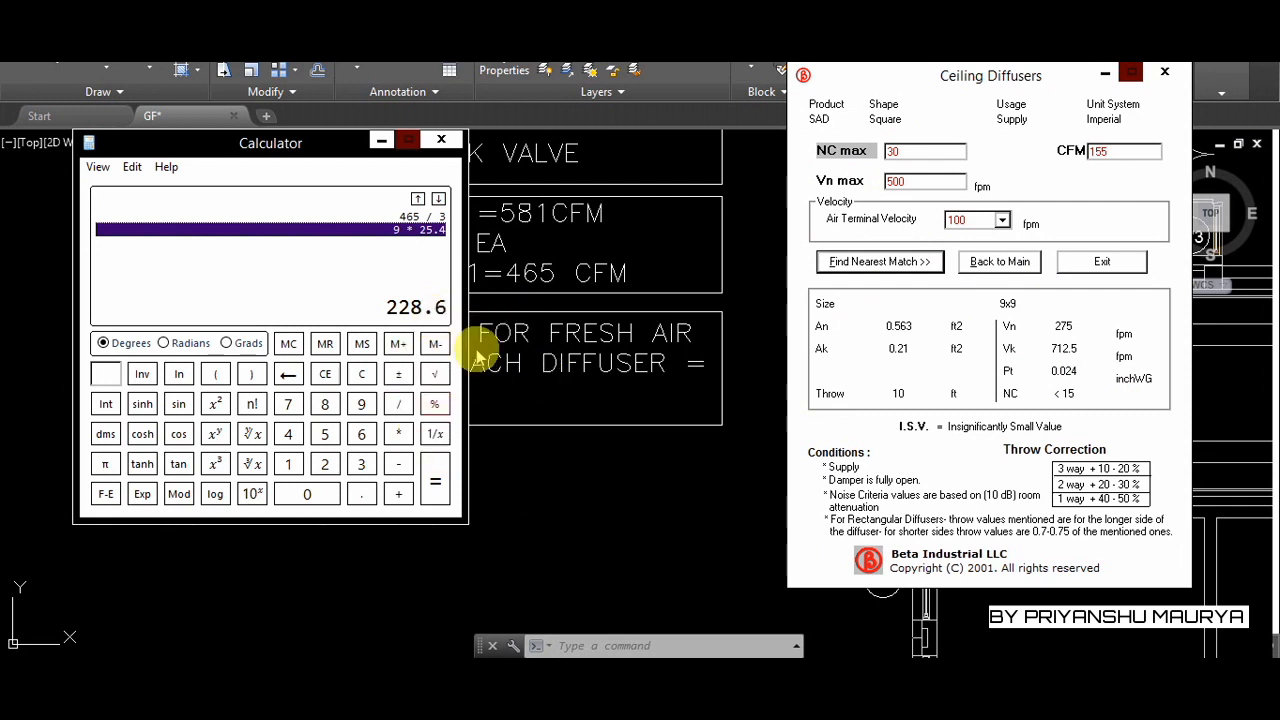
pyautogui.click(1105, 74)
pyautogui.click(572, 573)
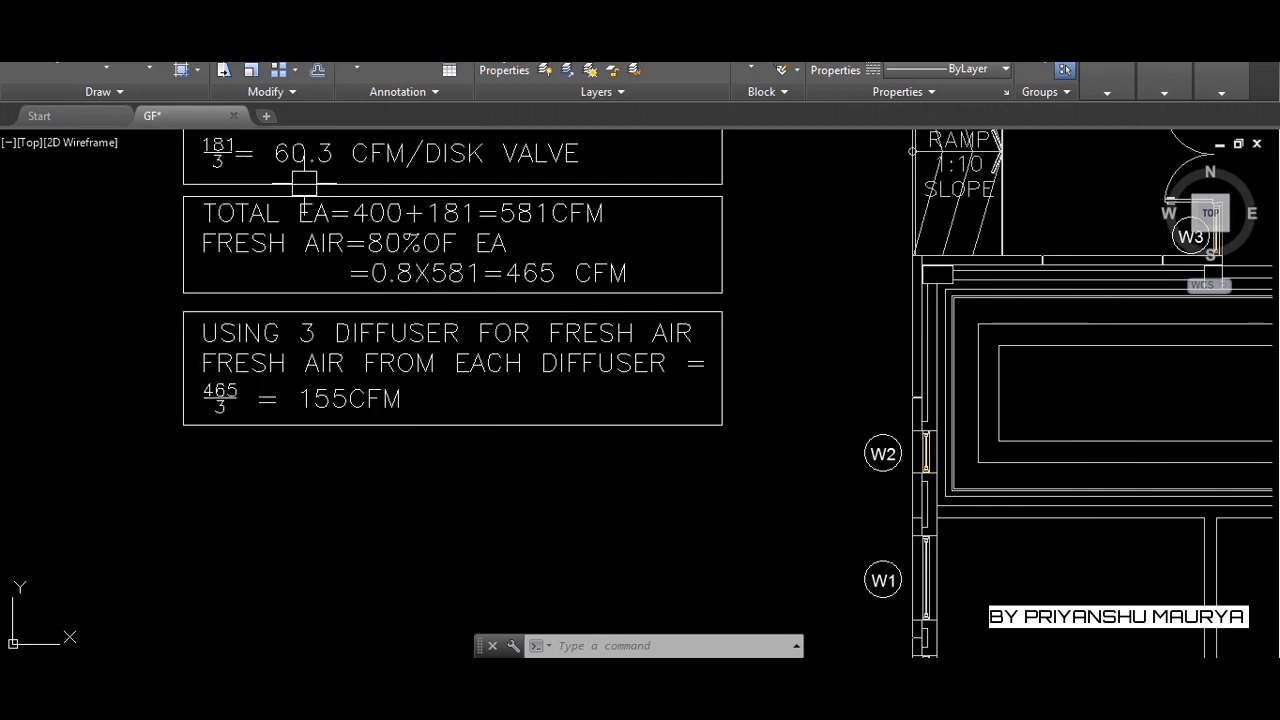
# Create a new layer named FAD and set its colour to green
pyautogui.scroll(-4, 424, 268)
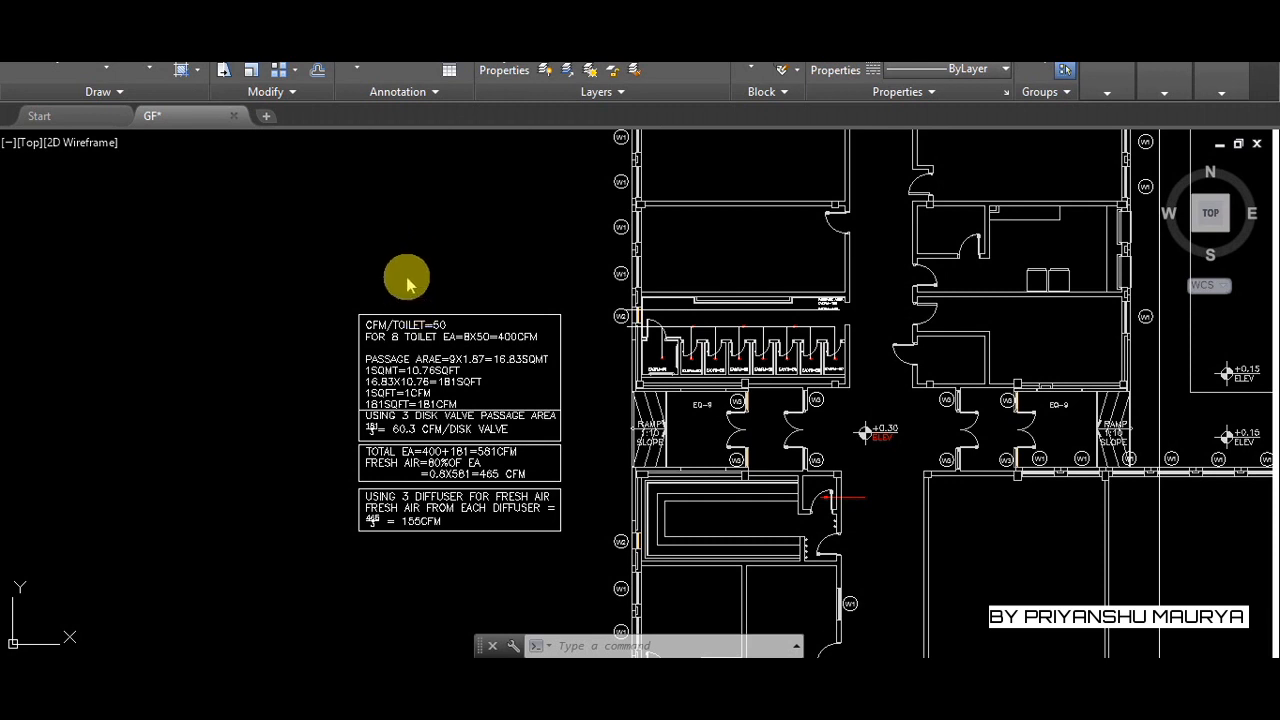
pyautogui.write('LAY')
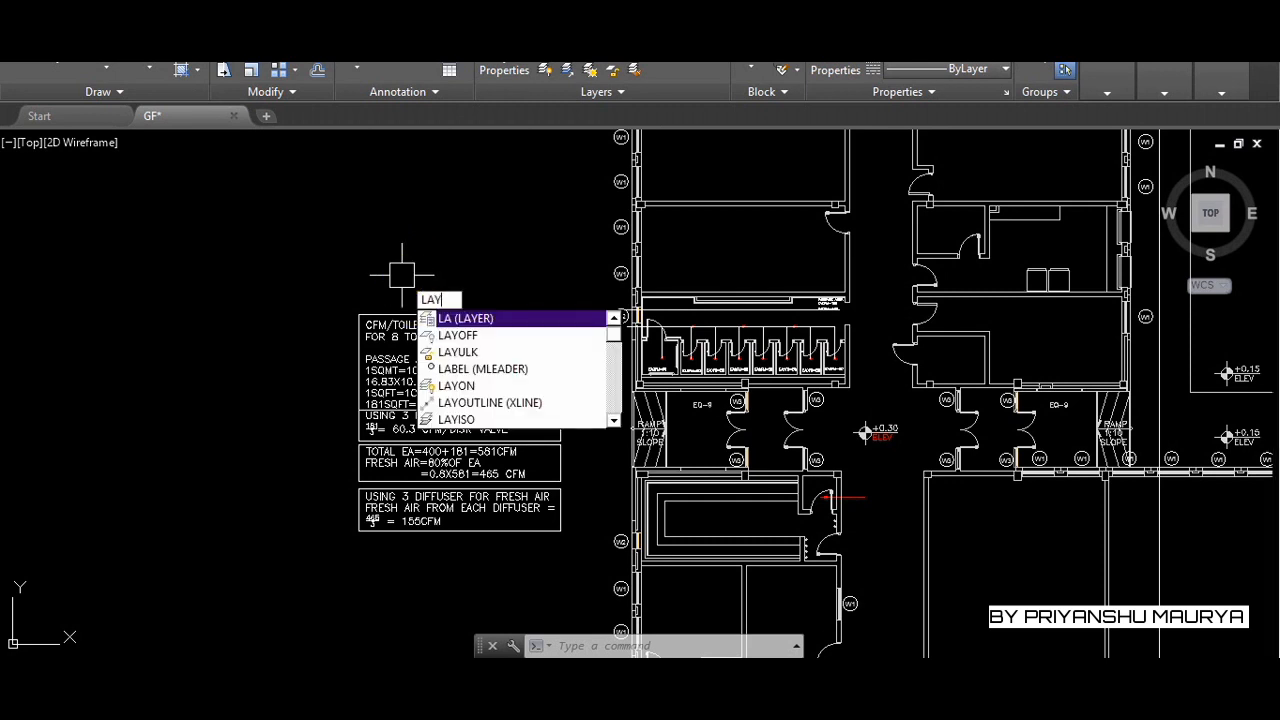
pyautogui.click(476, 345)
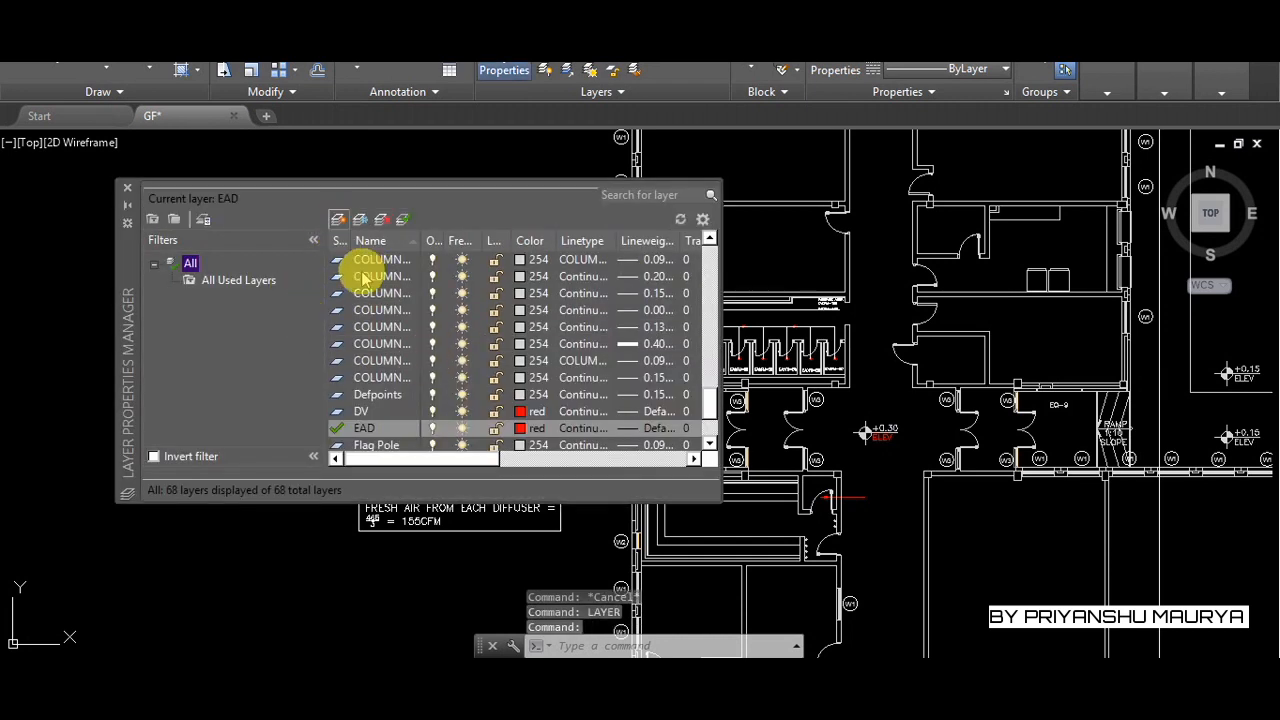
pyautogui.hotkey('alt', 'n')
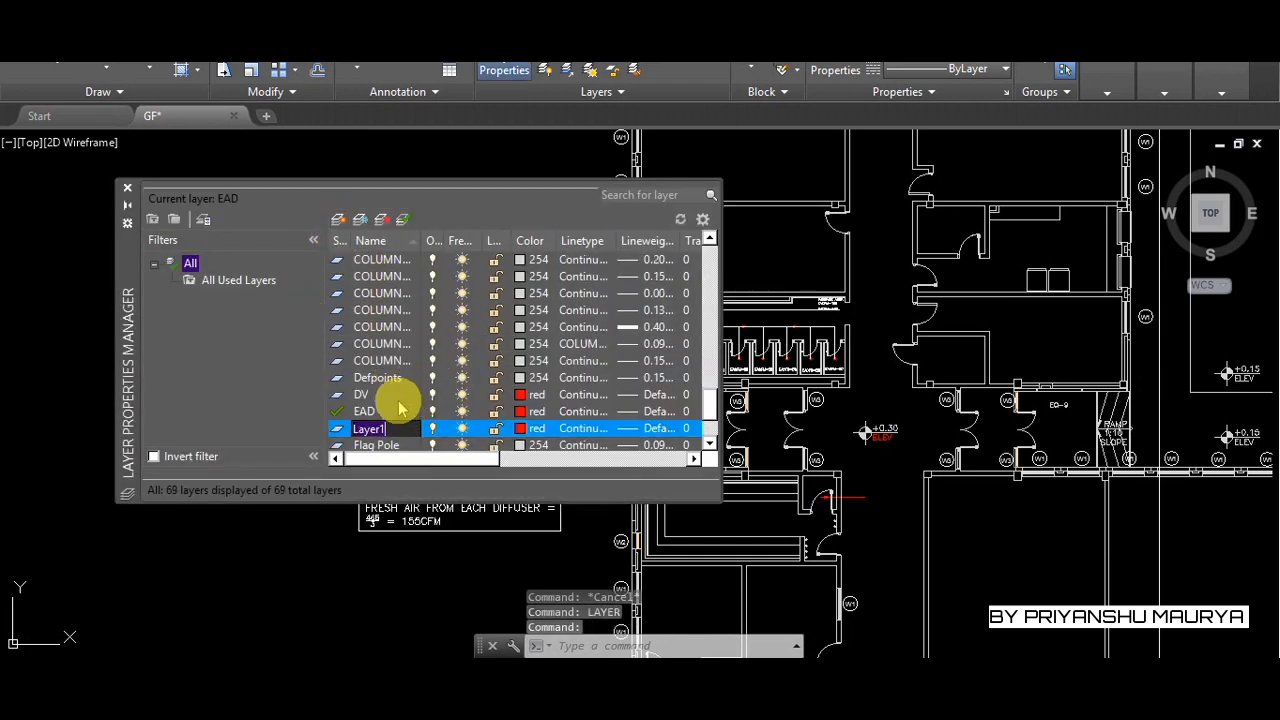
pyautogui.write('FAD')
pyautogui.press('Return')
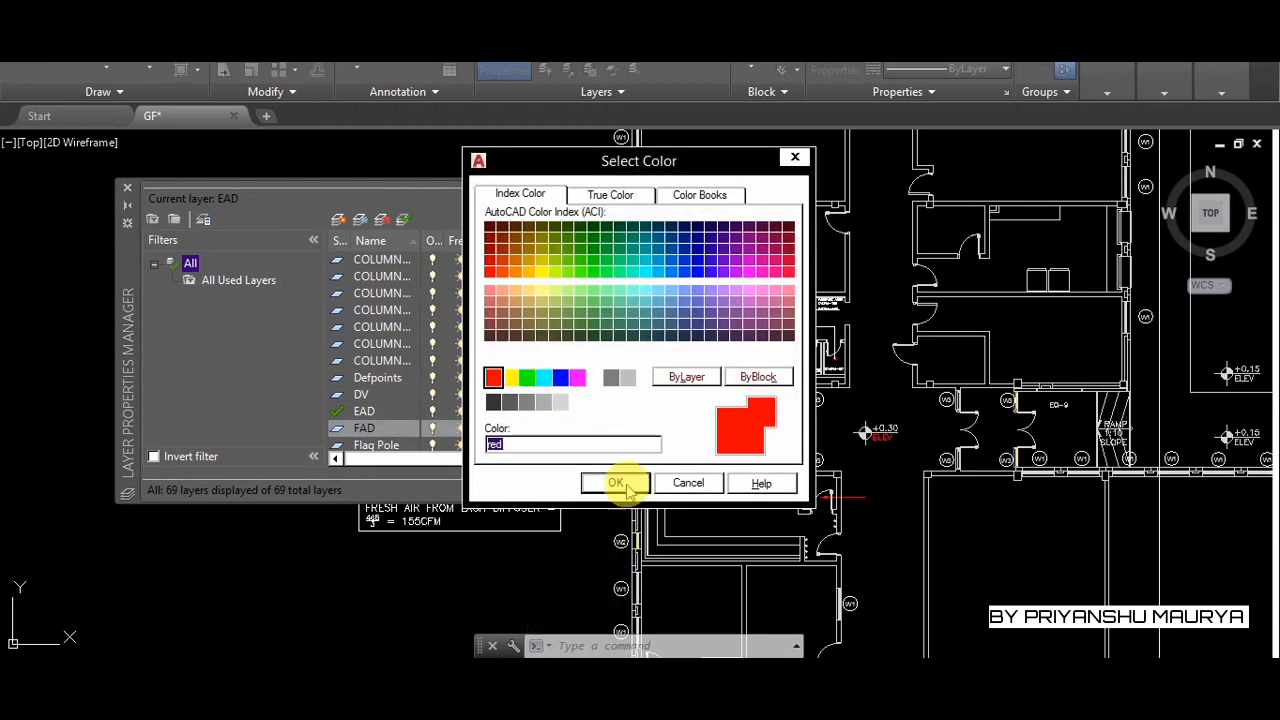
pyautogui.click(529, 382)
pyautogui.click(603, 483)
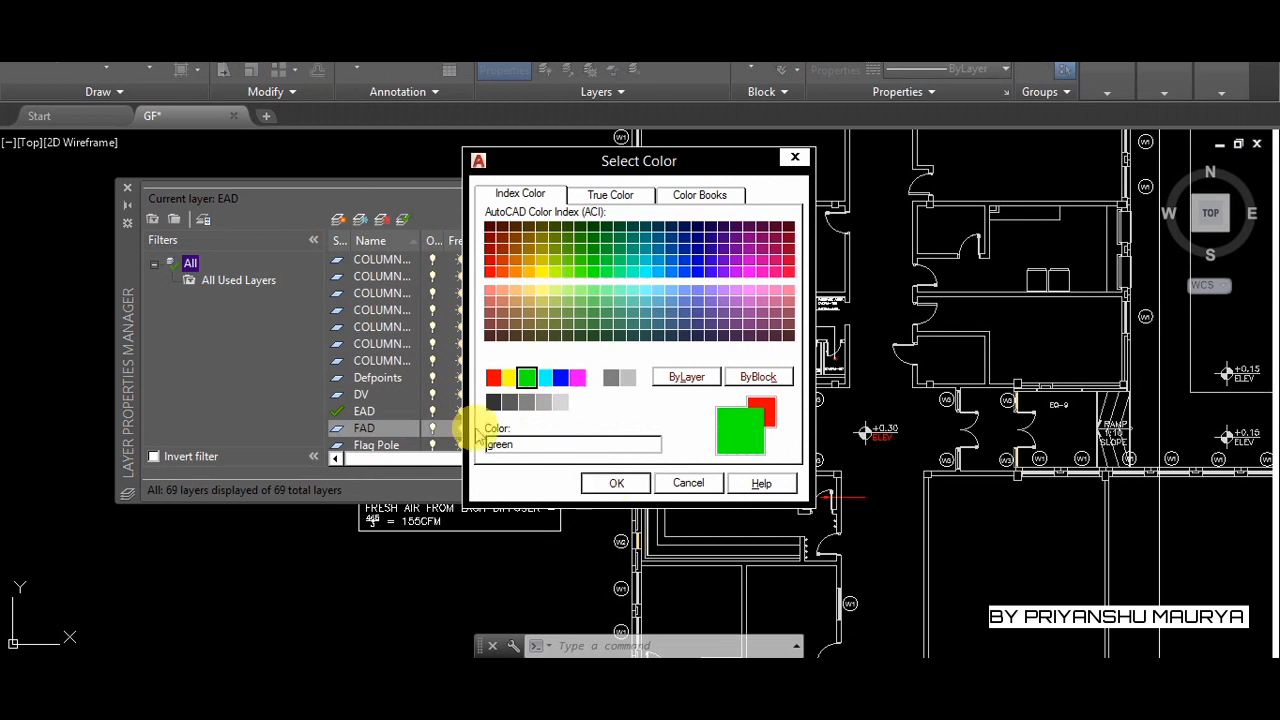
# Create another green layer named FACD and close the layer manager
pyautogui.click(339, 220)
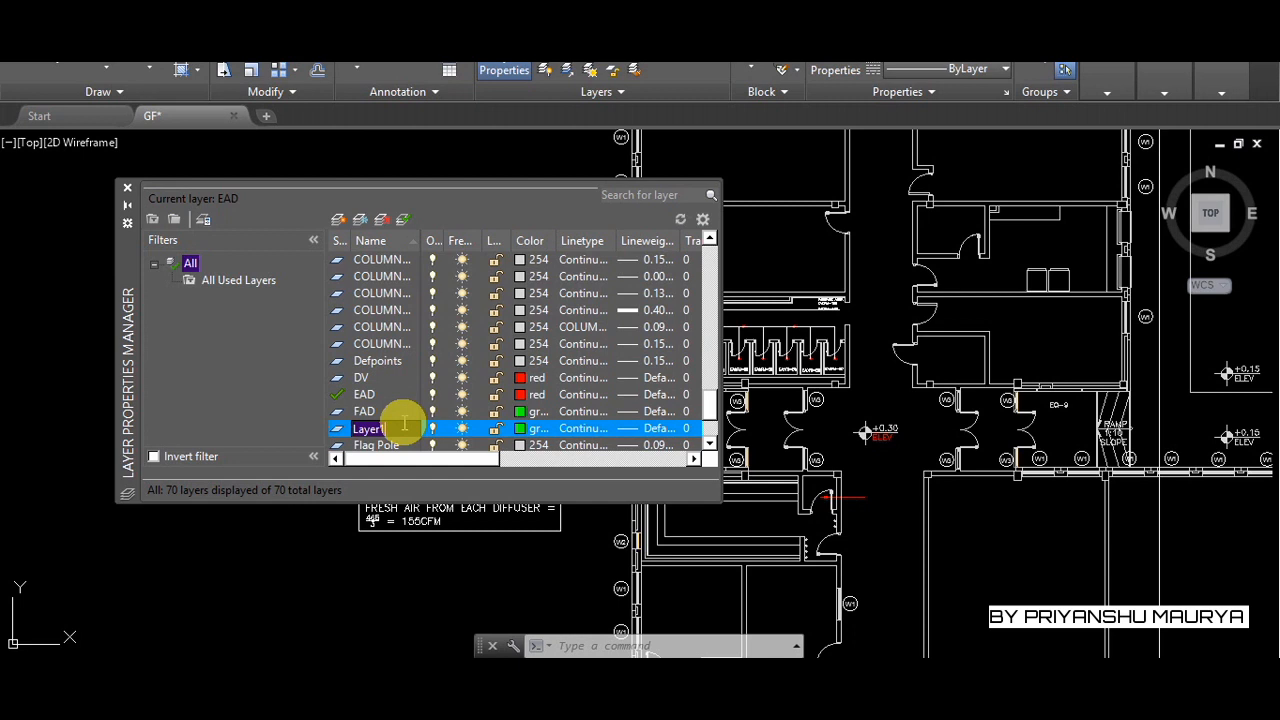
pyautogui.write('FC')
pyautogui.write('D')
pyautogui.write('A')
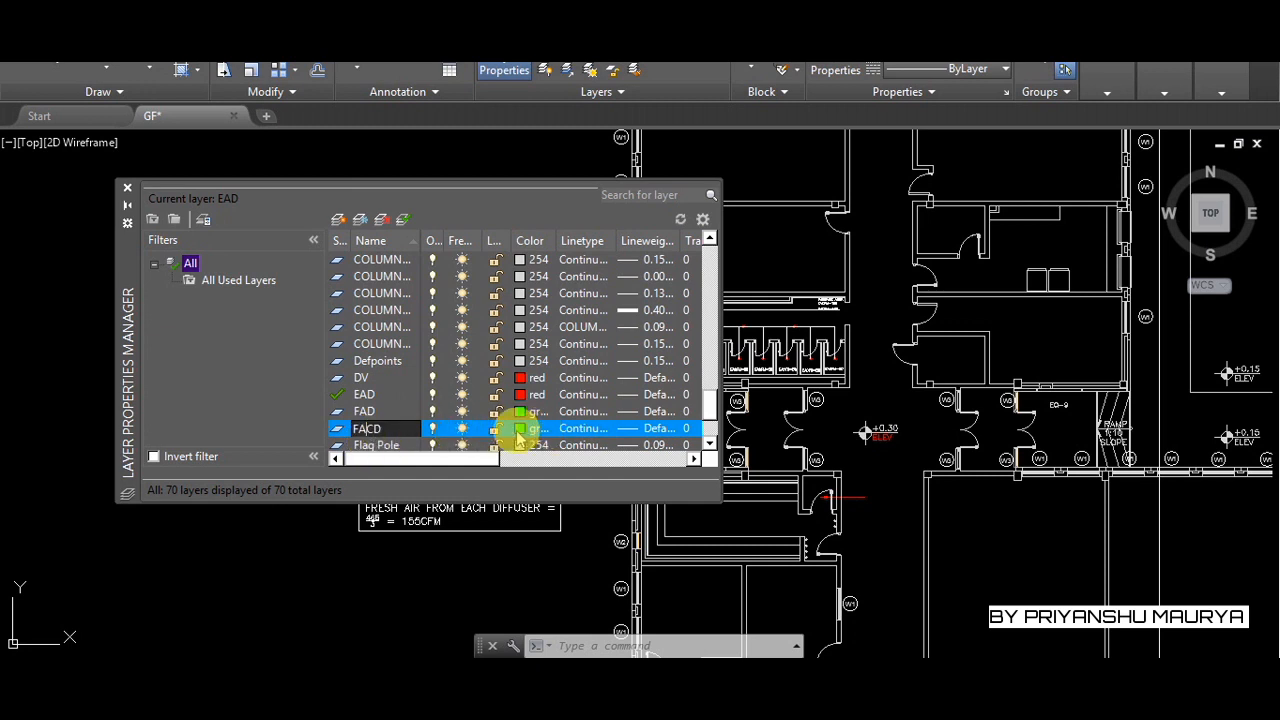
pyautogui.press('Return')
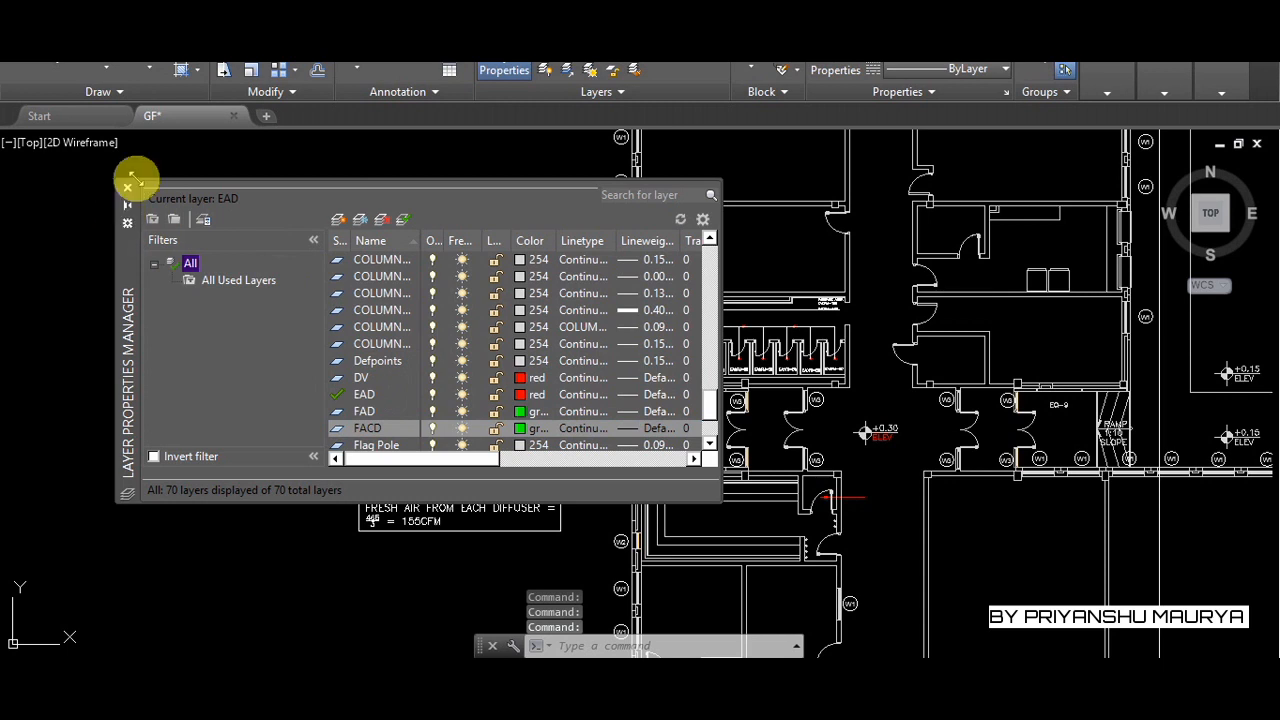
pyautogui.click(128, 189)
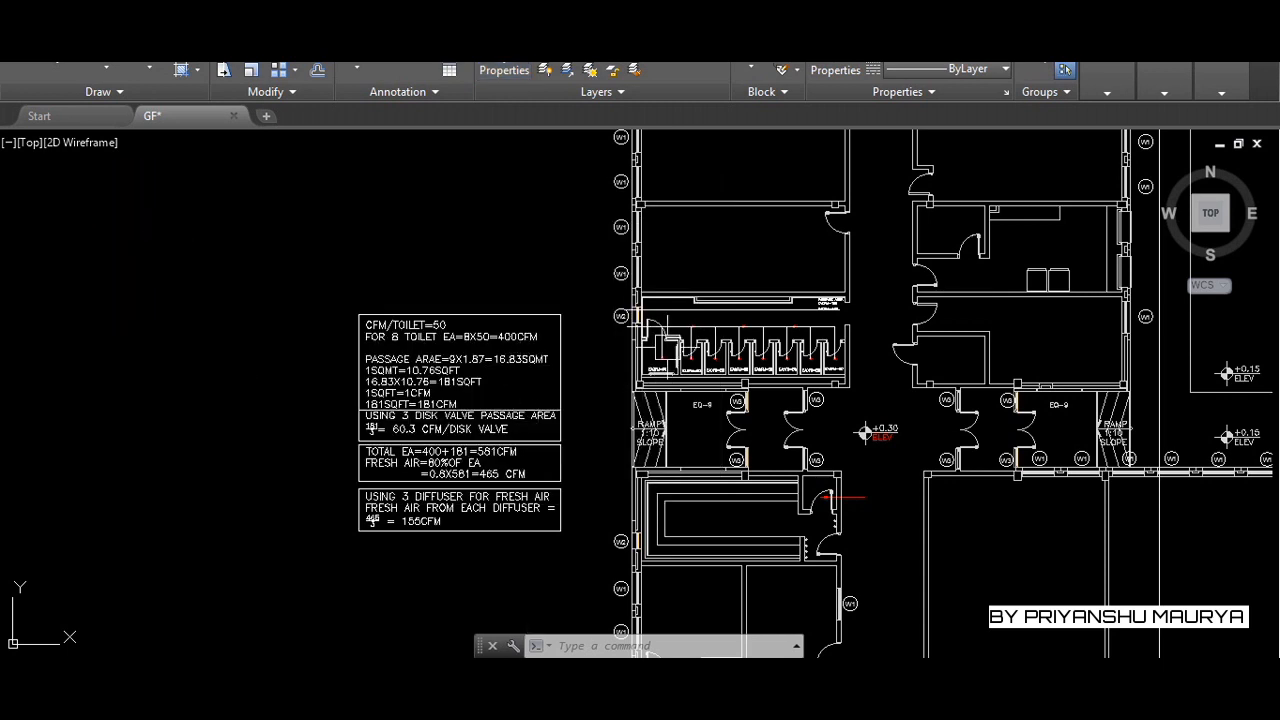
# Set the colour of the toilet exhaust main line and all its branch lines to ByLayer
pyautogui.scroll(2, 688, 335)
pyautogui.click(670, 322)
pyautogui.scroll(6, 660, 335)
pyautogui.click(603, 340)
pyautogui.click(786, 333)
pyautogui.click(945, 320)
pyautogui.scroll(-2, 943, 328)
pyautogui.scroll(-2, 995, 312)
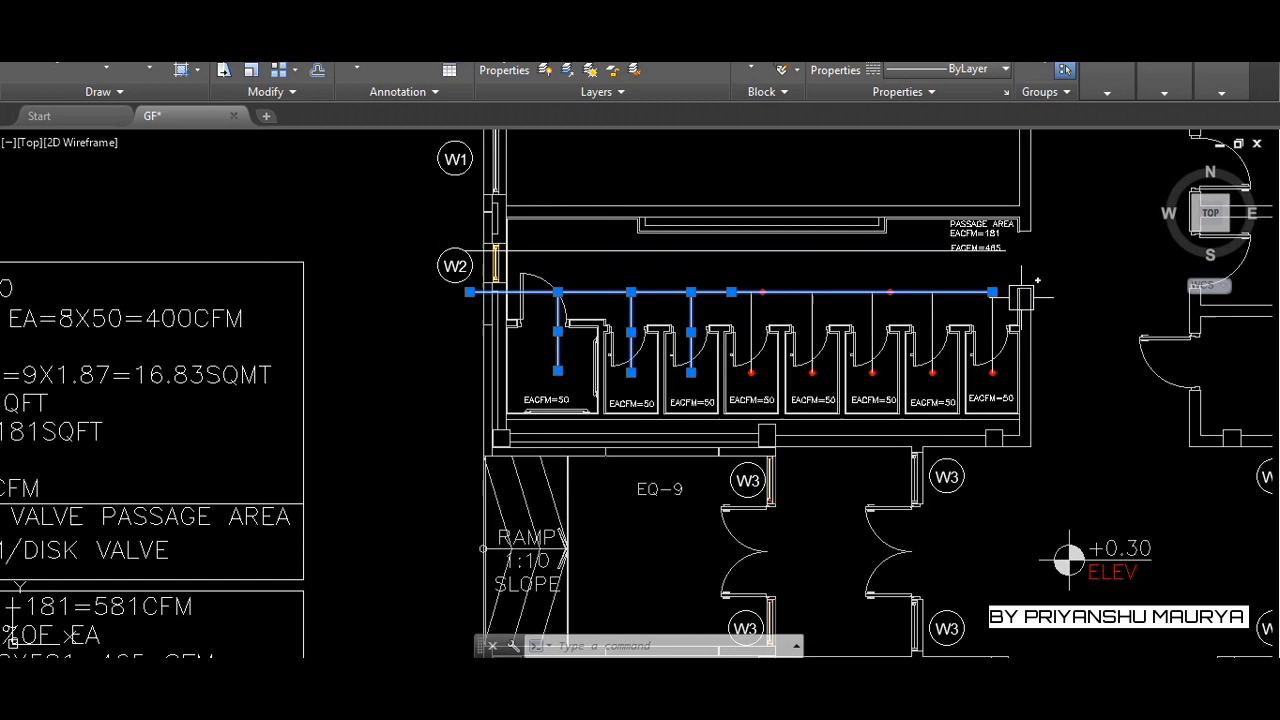
pyautogui.scroll(5, 995, 312)
pyautogui.click(1015, 308)
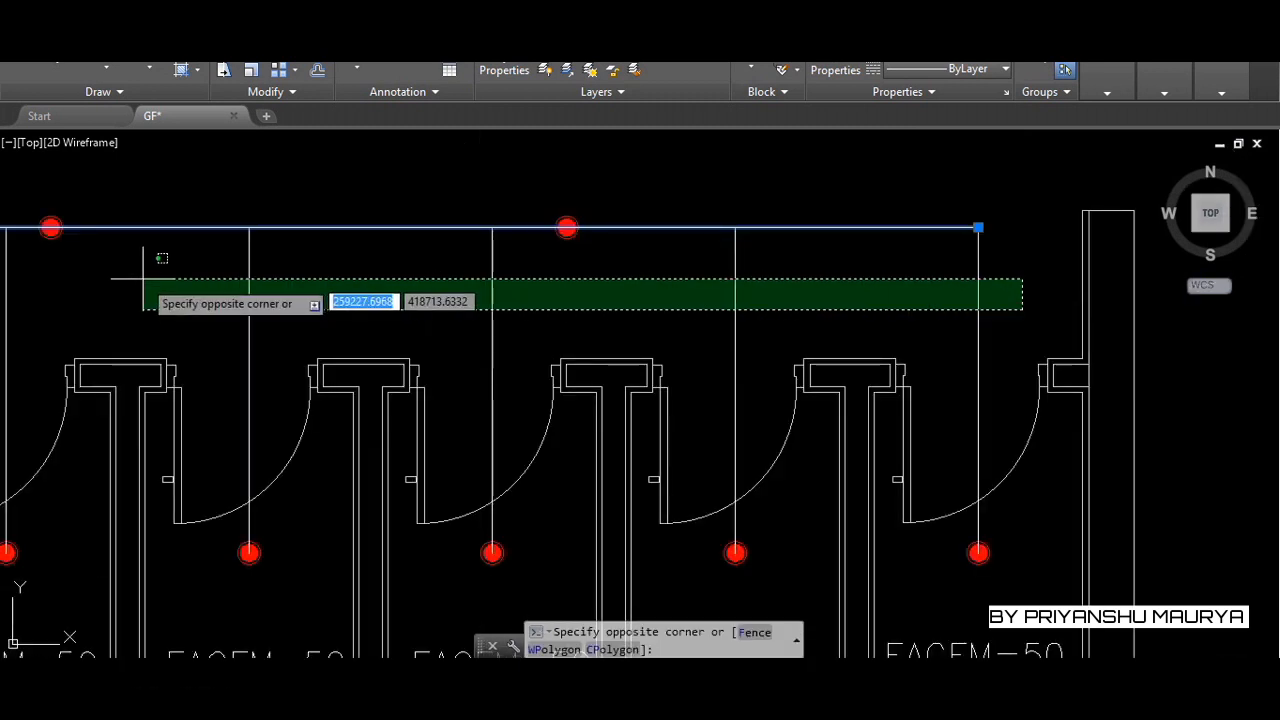
pyautogui.scroll(-2, 552, 300)
pyautogui.click(206, 288)
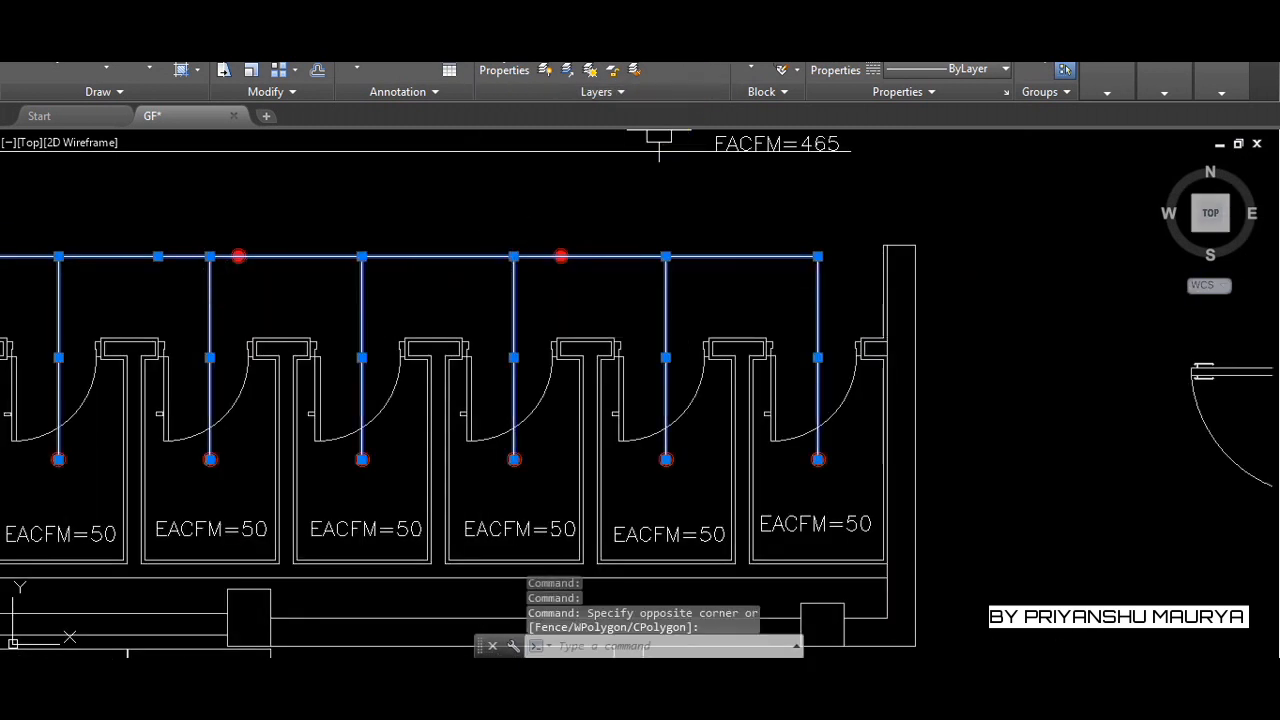
pyautogui.click(921, 40)
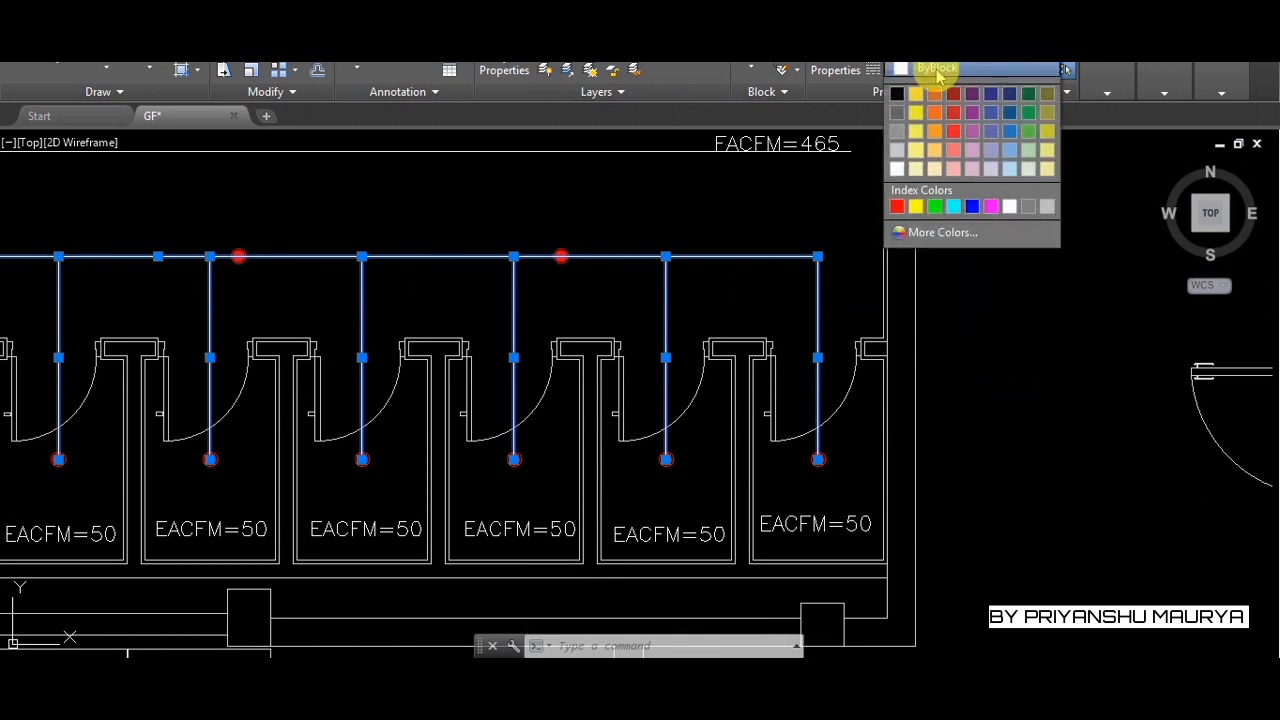
pyautogui.click(923, 60)
pyautogui.scroll(-5, 863, 292)
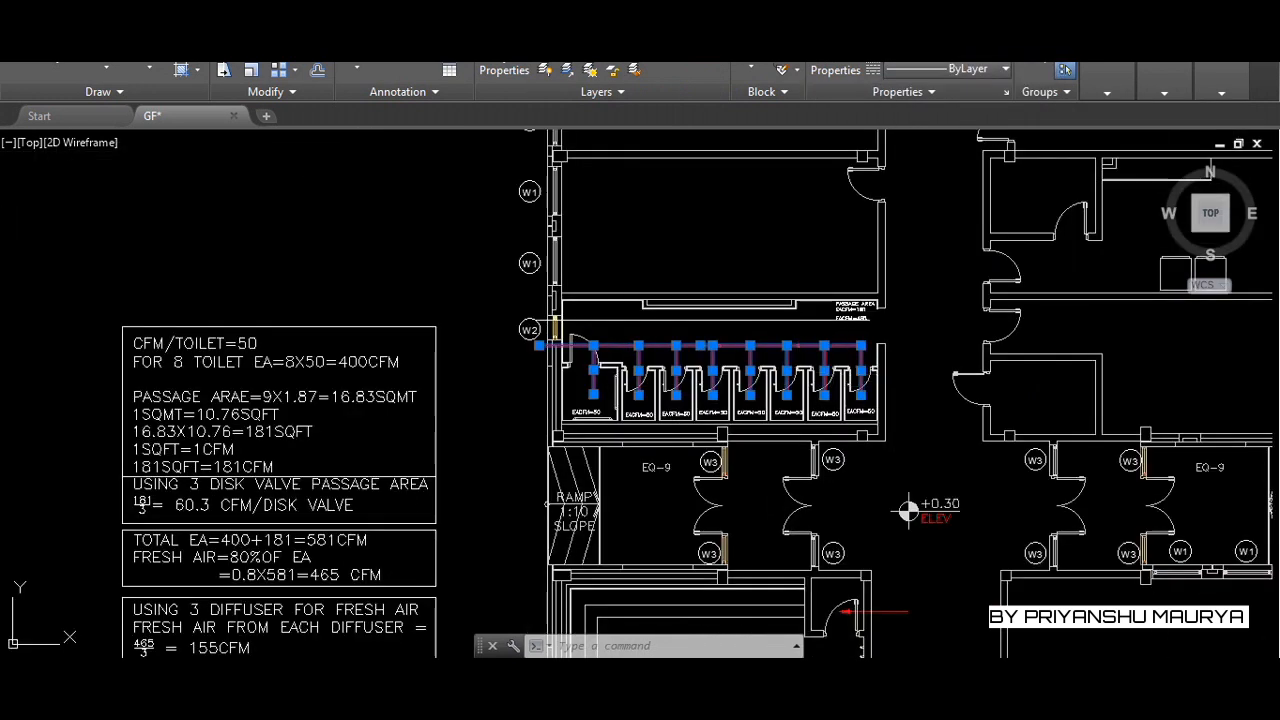
pyautogui.press('Escape')
# Move the passage's horizontal fresh-air line to the FAD layer and set its colour to ByLayer
pyautogui.click(785, 320)
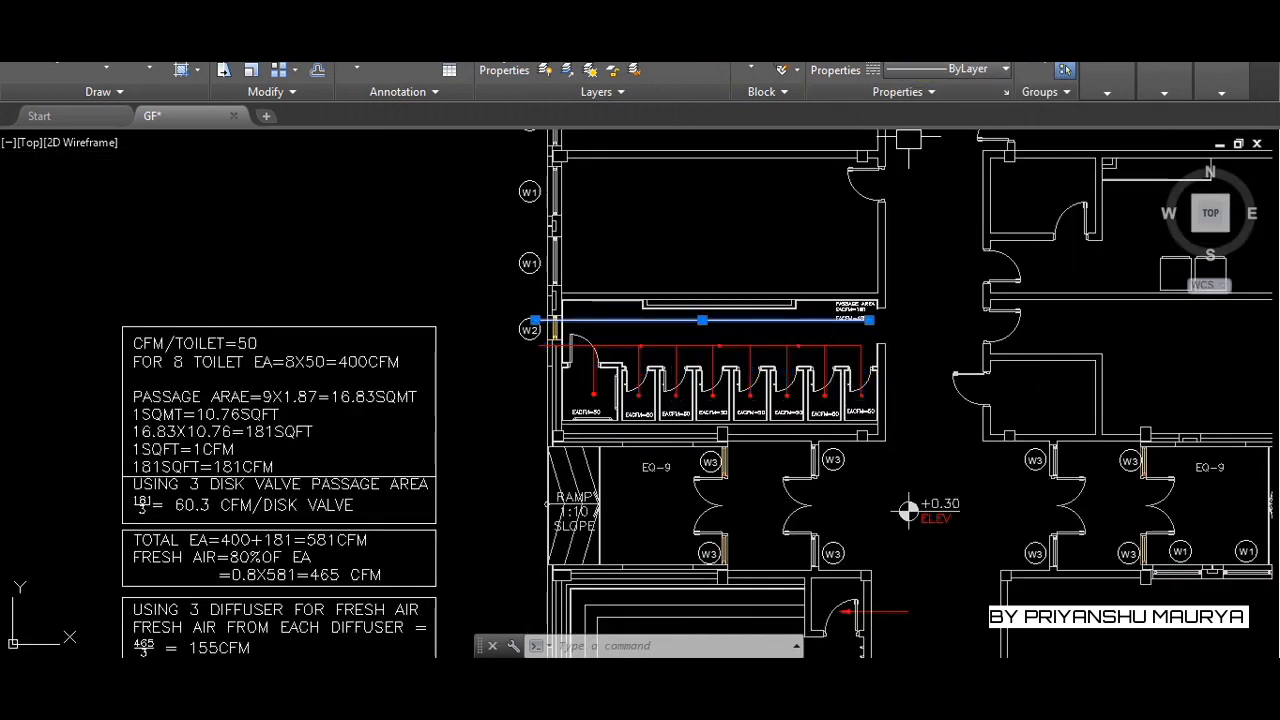
pyautogui.scroll(-3, 566, 502)
pyautogui.click(616, 520)
pyautogui.click(690, 320)
pyautogui.click(960, 69)
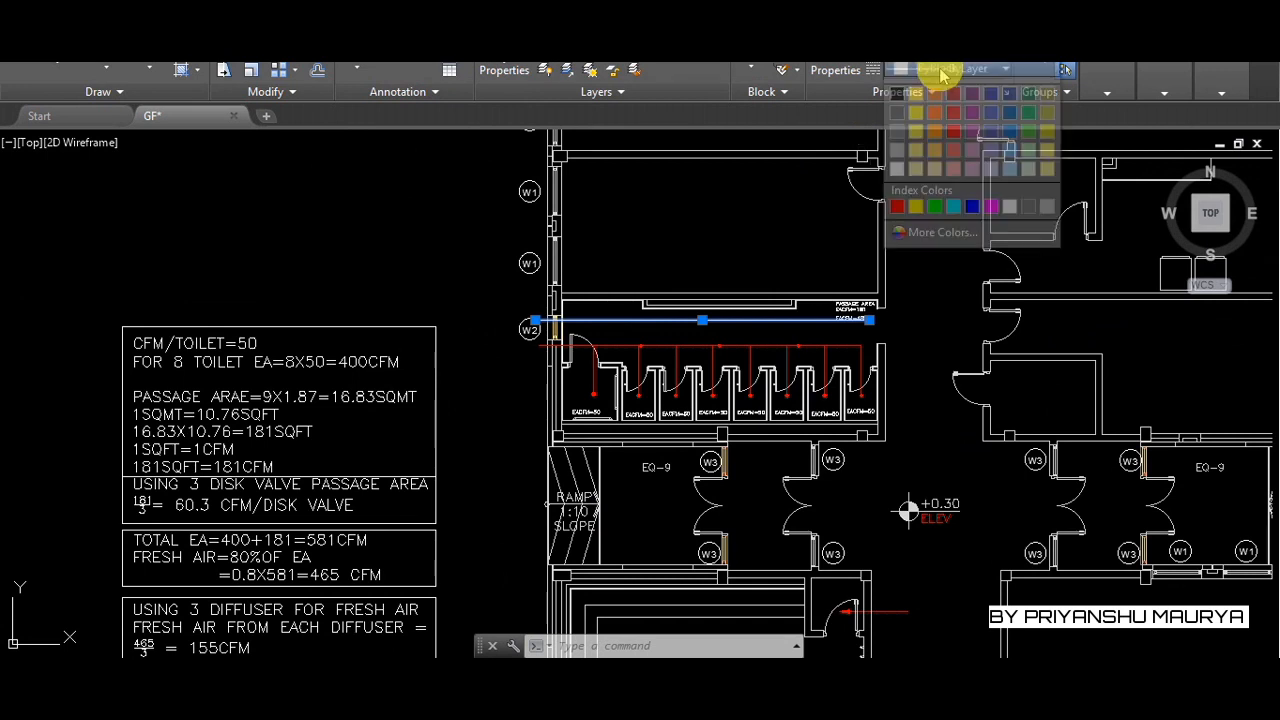
pyautogui.click(338, 227)
pyautogui.press('Escape')
pyautogui.press('Escape')
pyautogui.press('Escape')
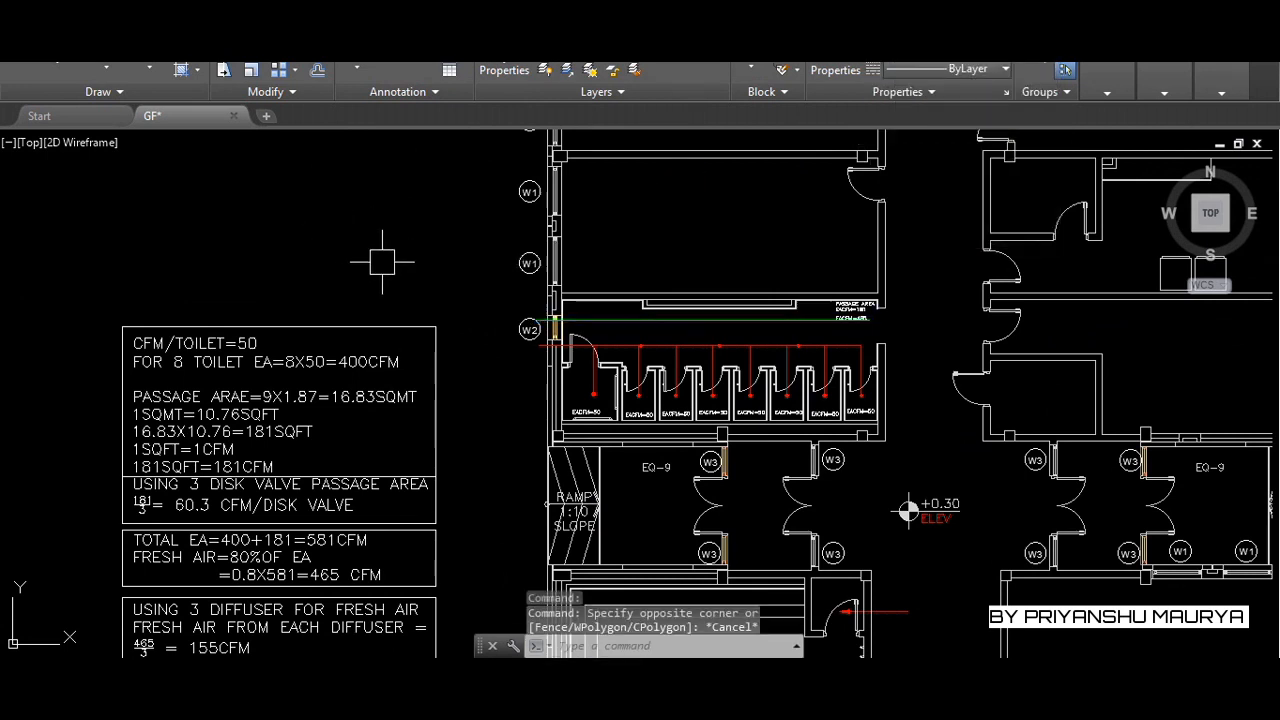
# Make FAD the current layer
pyautogui.scroll(-2, 668, 167)
pyautogui.click(630, 26)
pyautogui.click(630, 26)
pyautogui.click(630, 26)
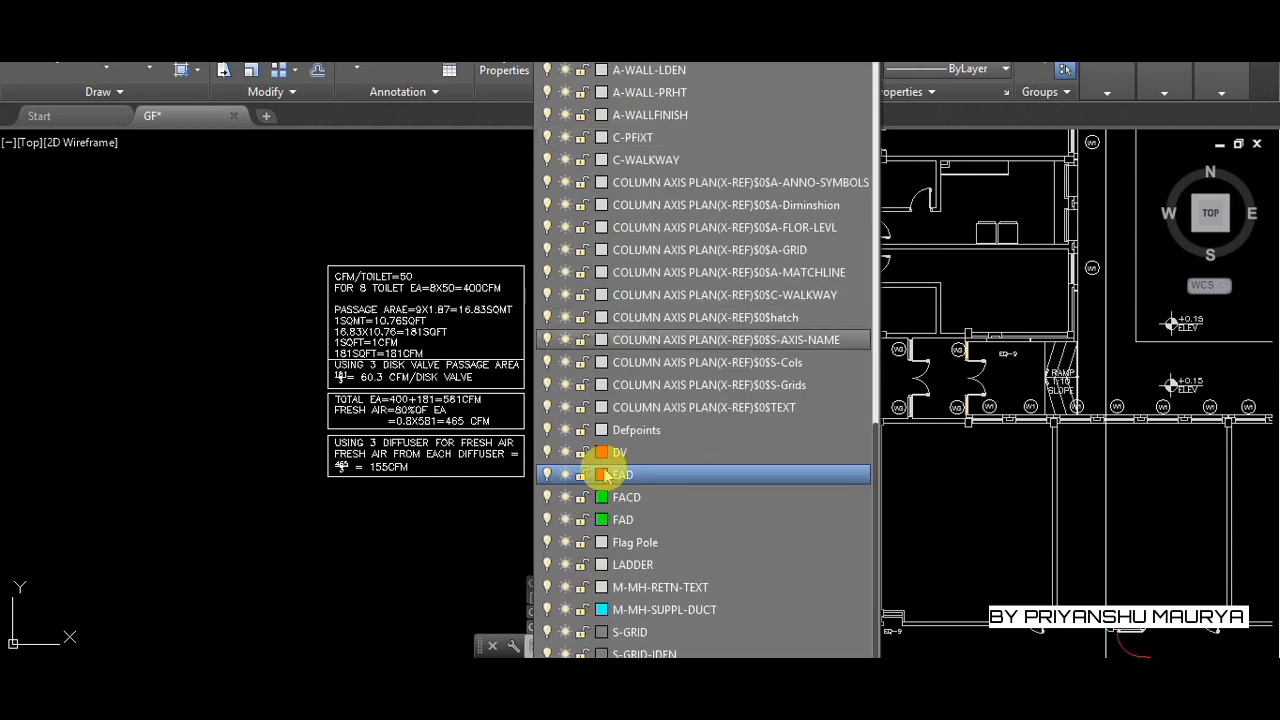
pyautogui.click(630, 520)
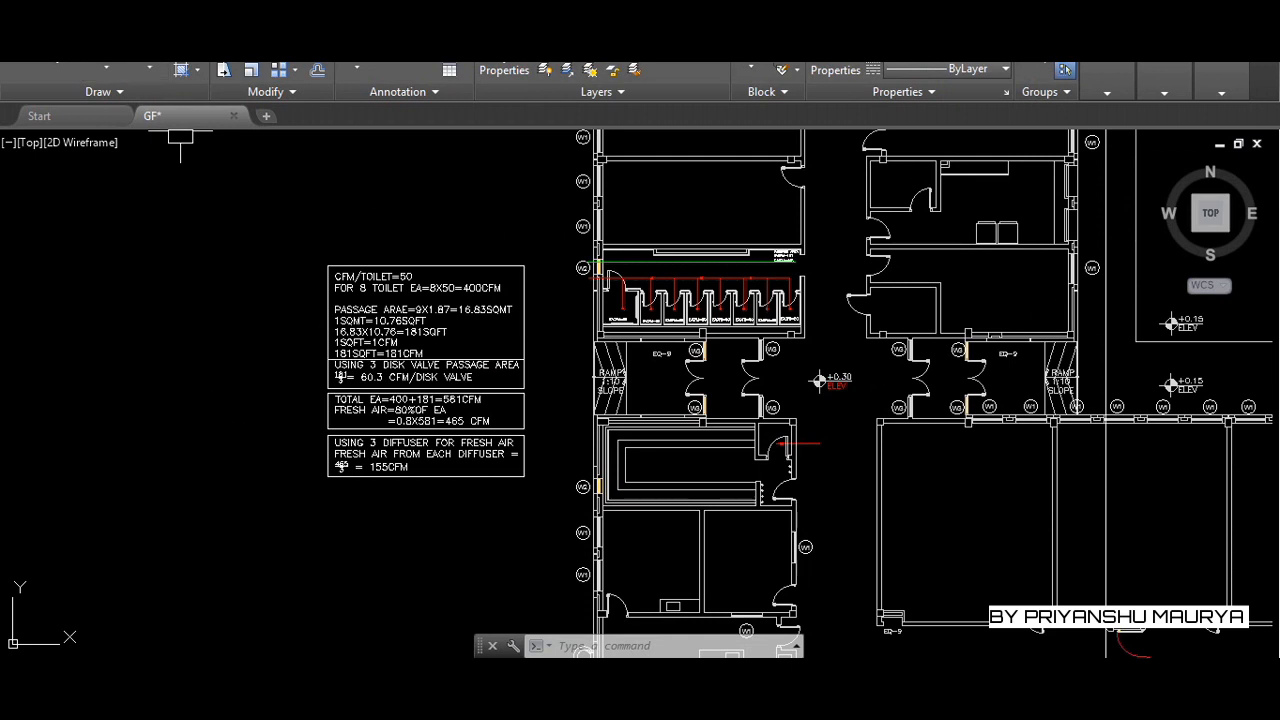
pyautogui.click(181, 27)
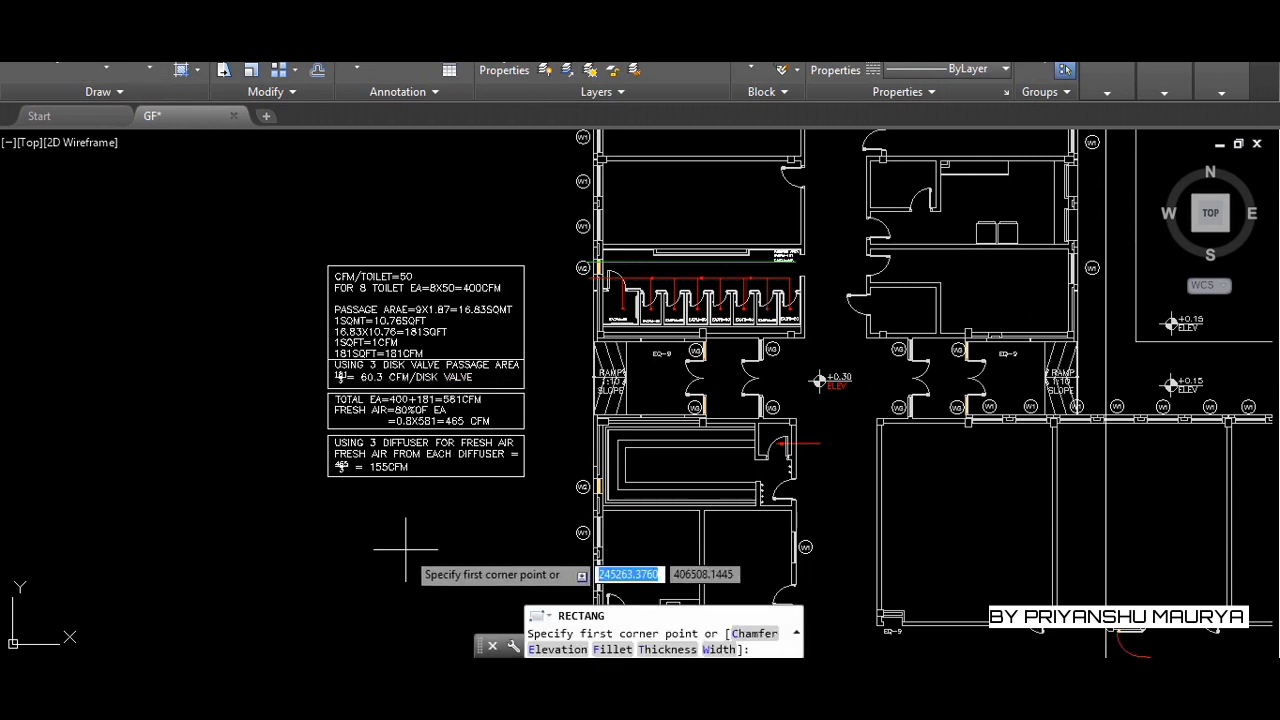
pyautogui.write('D')
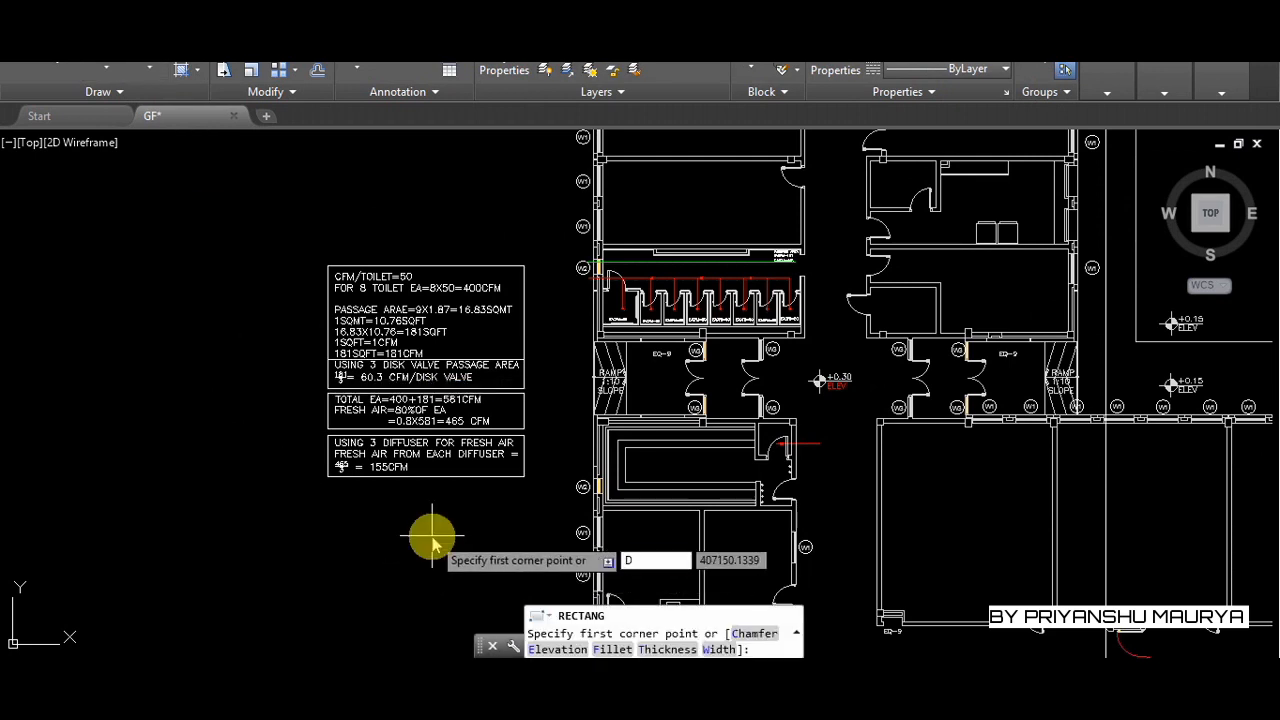
pyautogui.press('Escape')
pyautogui.click(422, 548)
pyautogui.press('Escape')
pyautogui.press('Escape')
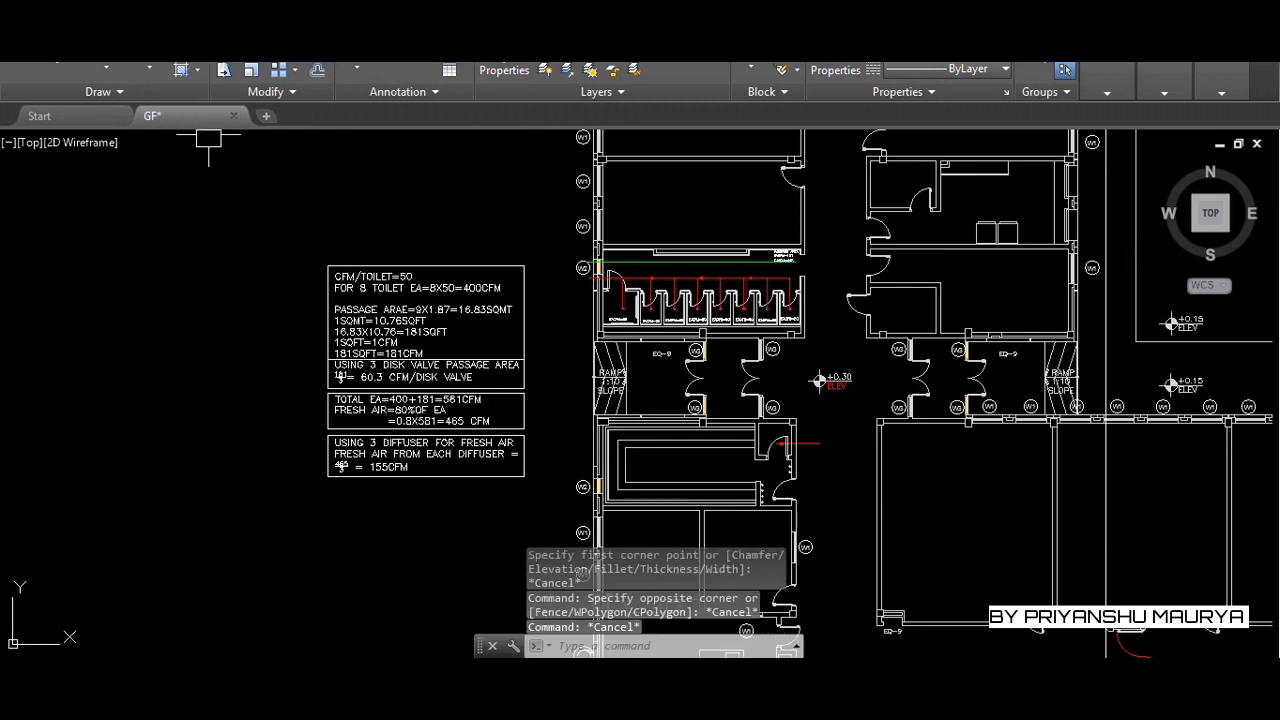
# Draw a 225 by 225 rectangle for the fresh-air diffuser in the empty area below the calculation notes
pyautogui.press('Return')
pyautogui.click(357, 510)
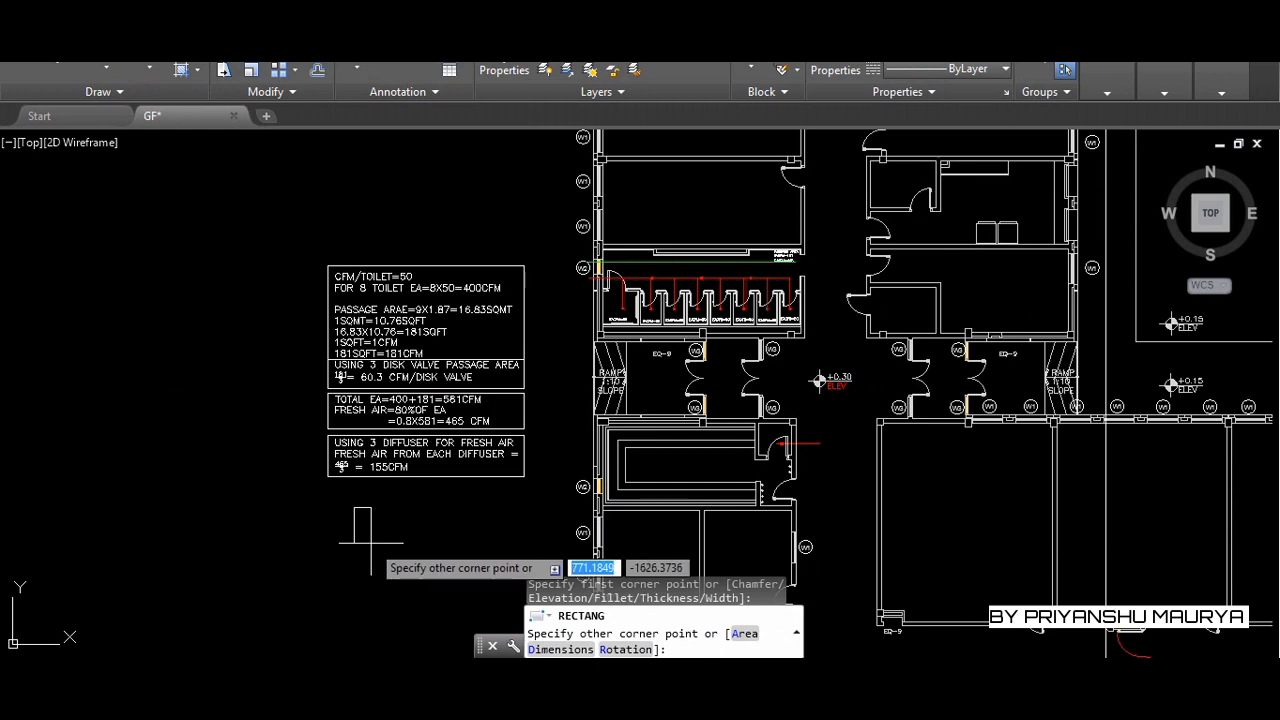
pyautogui.write('d')
pyautogui.press('Return')
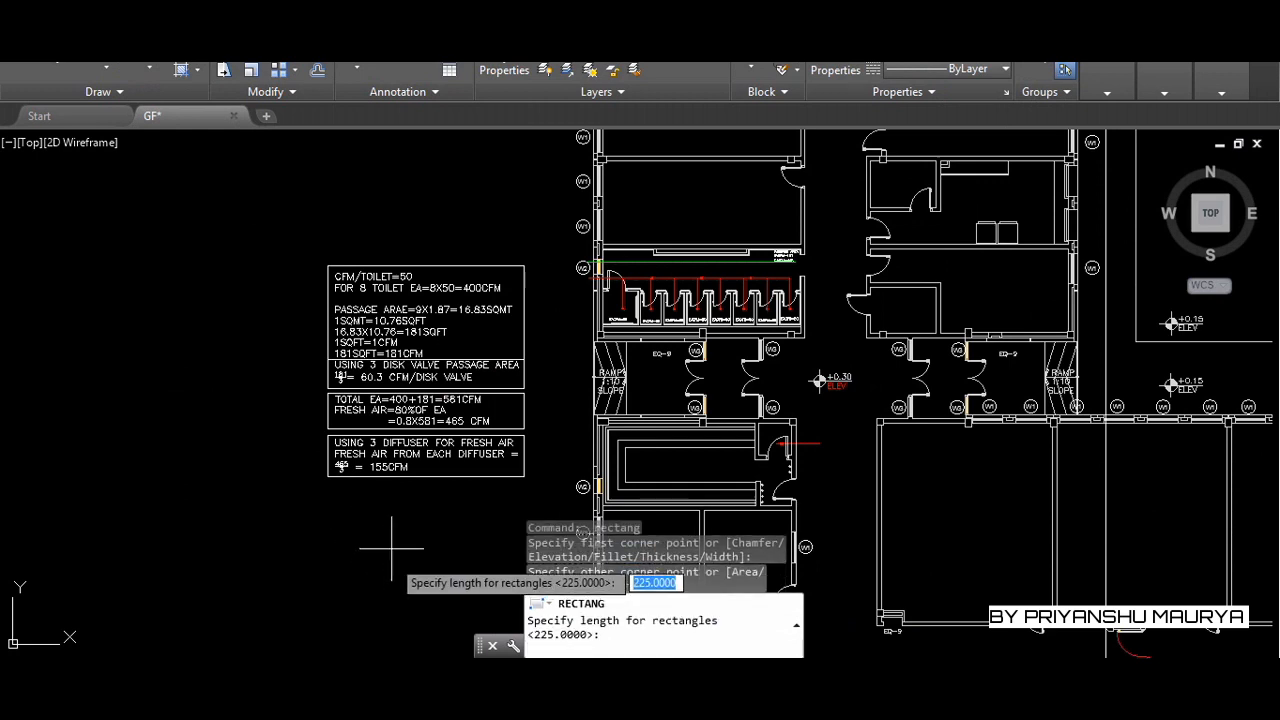
pyautogui.write('225')
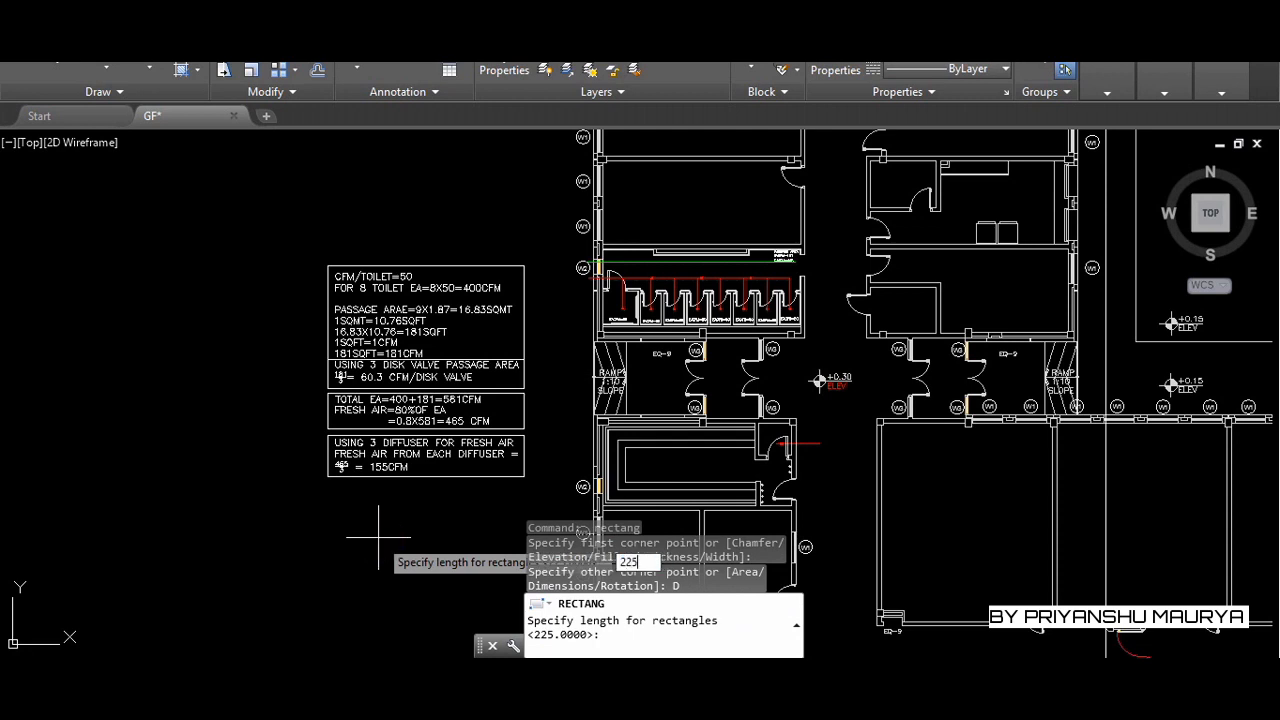
pyautogui.press('Return')
pyautogui.write('225')
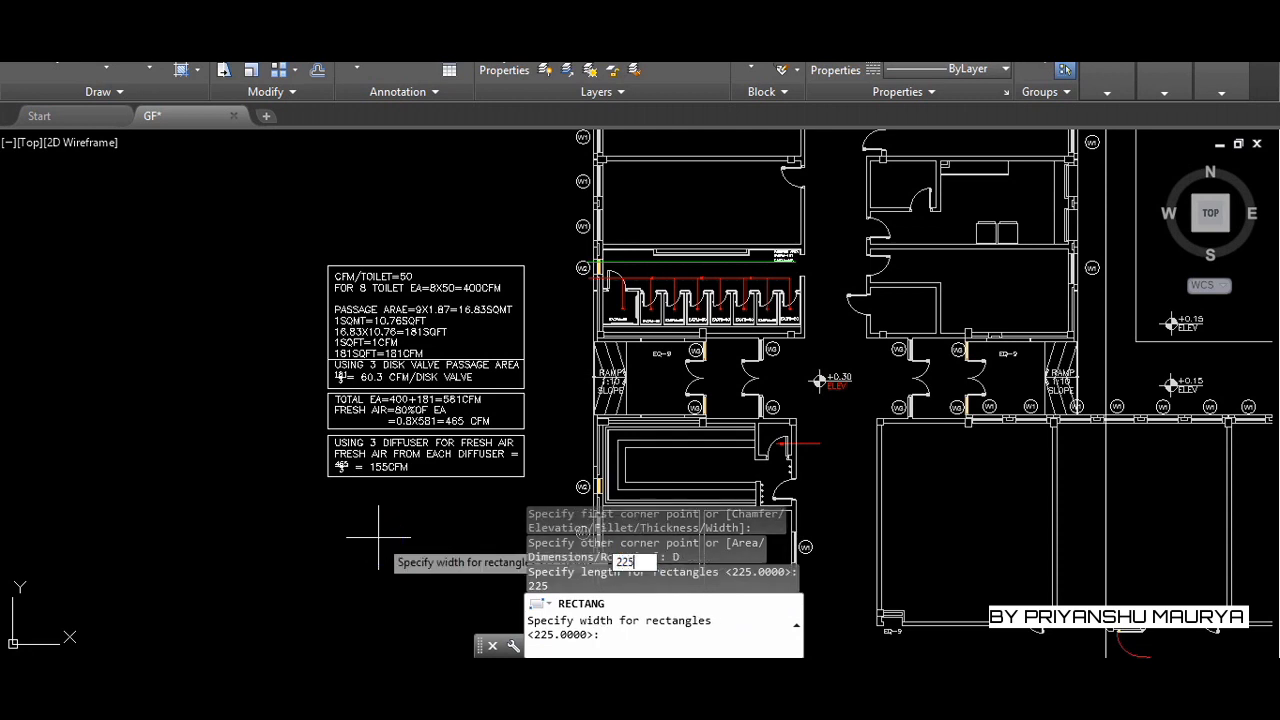
pyautogui.press('Return')
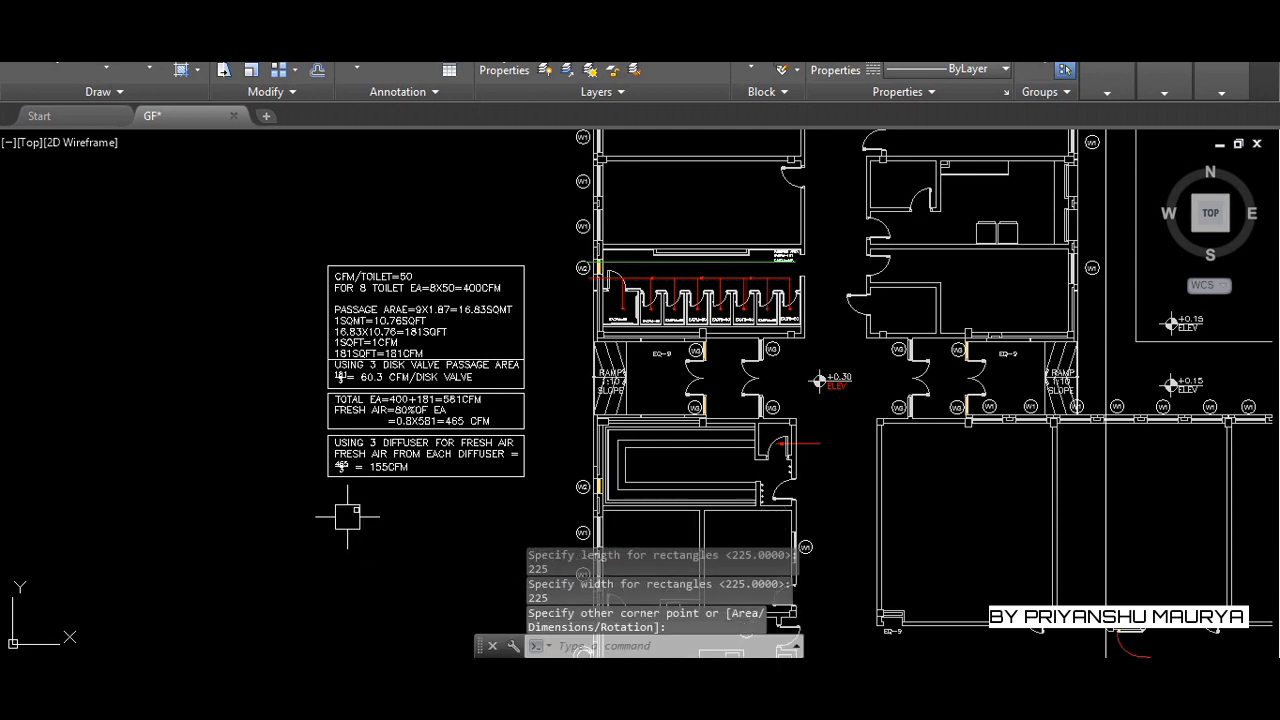
pyautogui.scroll(5, 347, 516)
pyautogui.press('Escape')
pyautogui.scroll(2, 370, 490)
pyautogui.scroll(5, 367, 494)
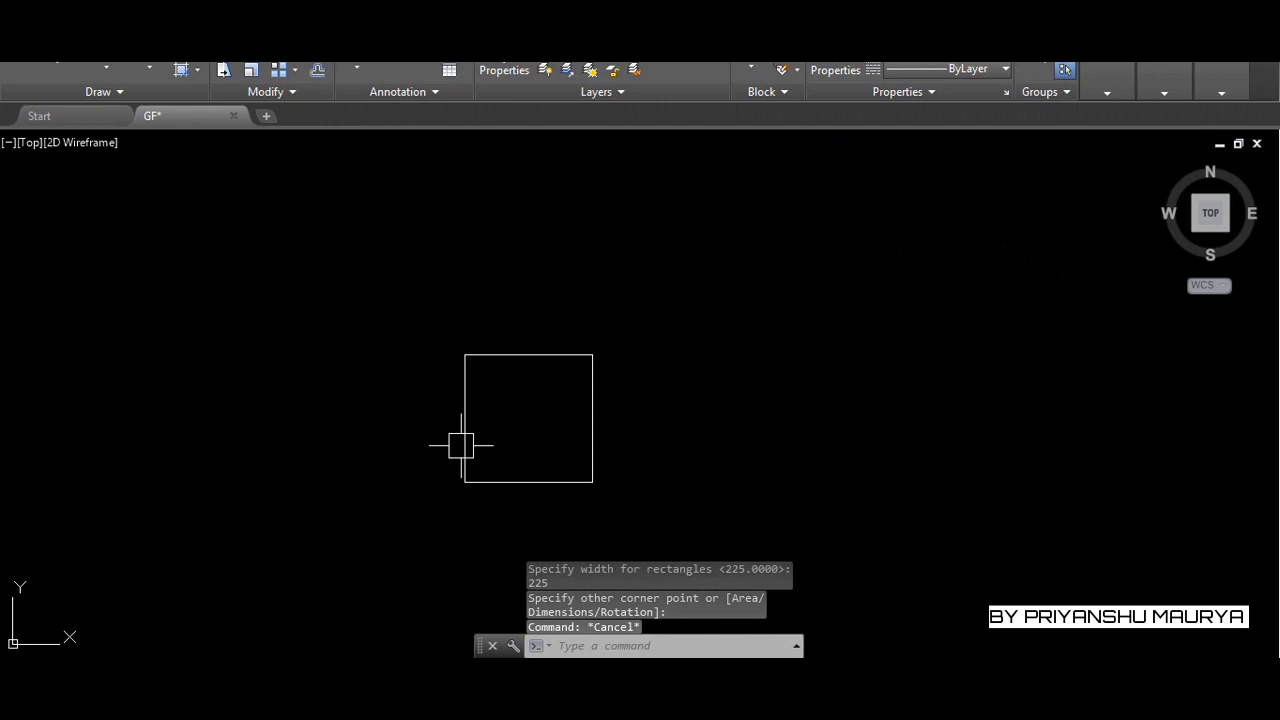
pyautogui.write('DLI')
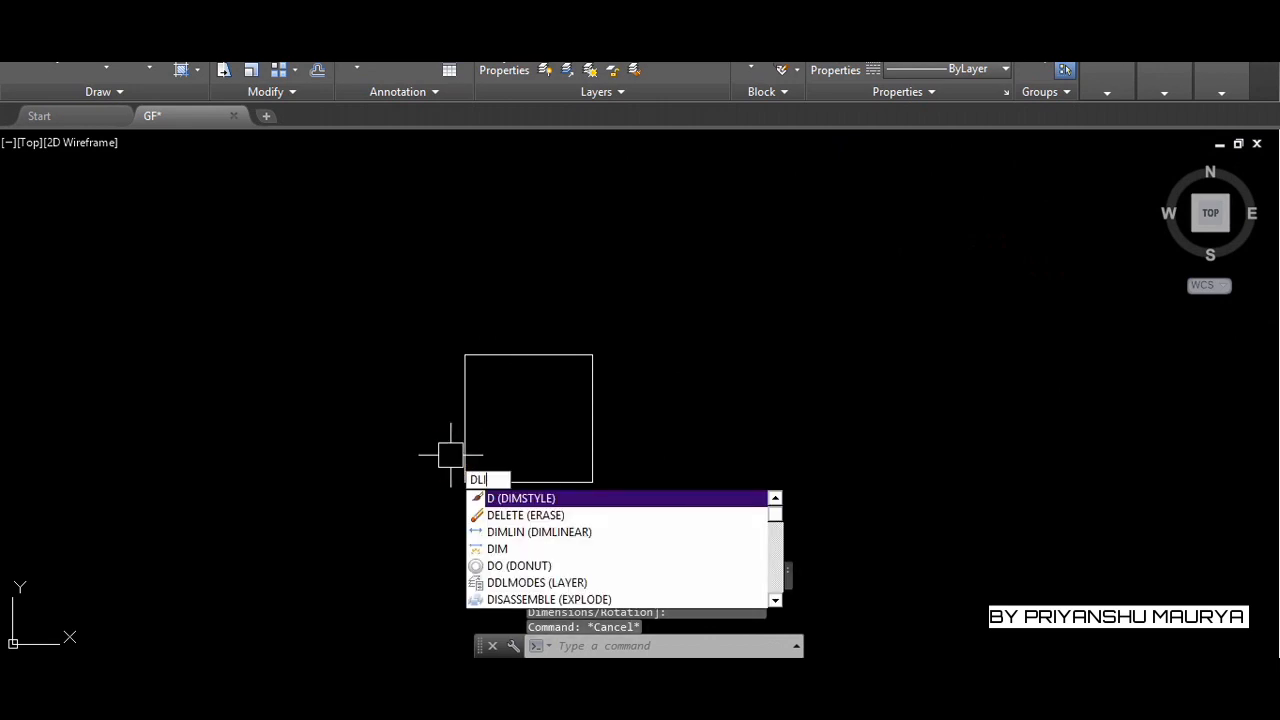
pyautogui.press('Return')
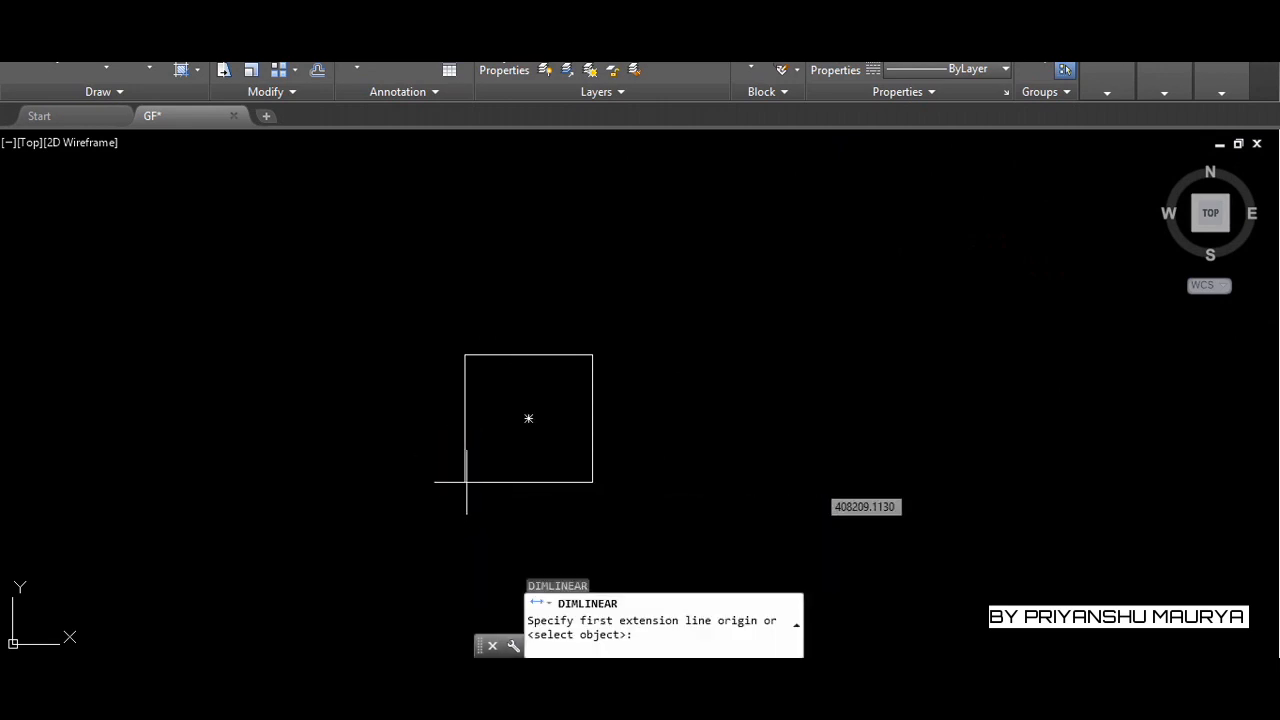
pyautogui.click(465, 482)
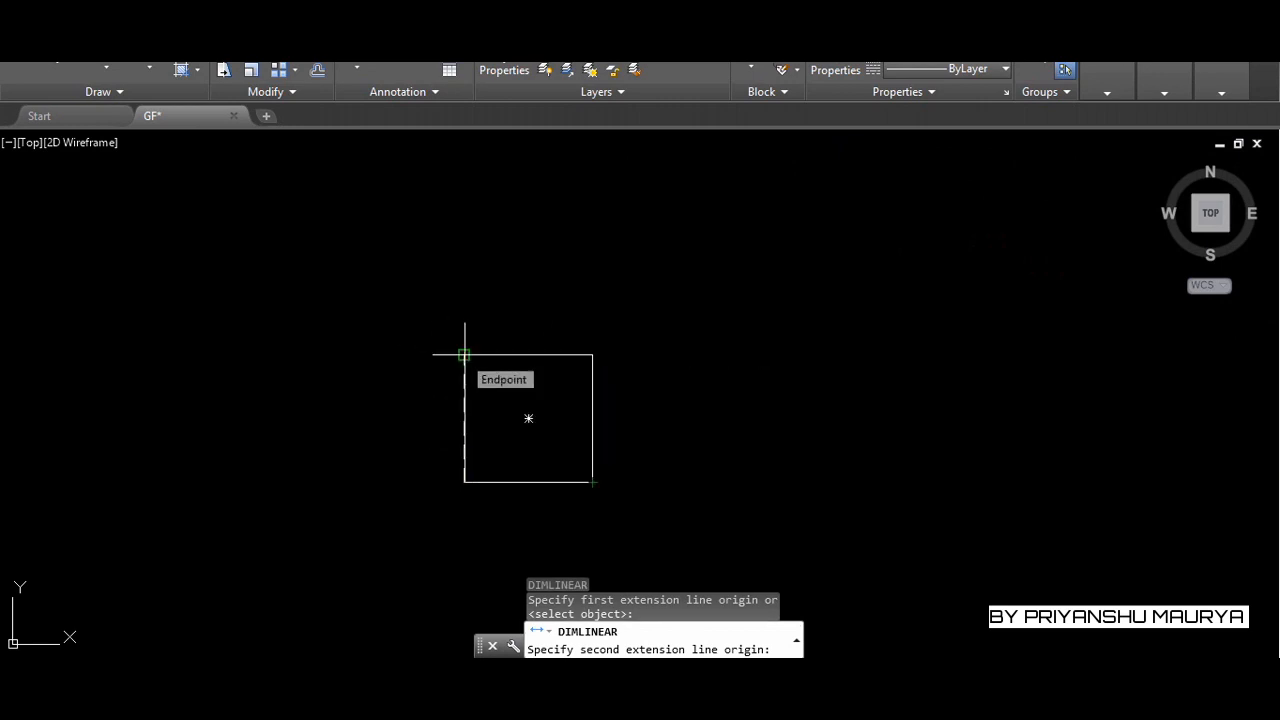
pyautogui.press('Escape')
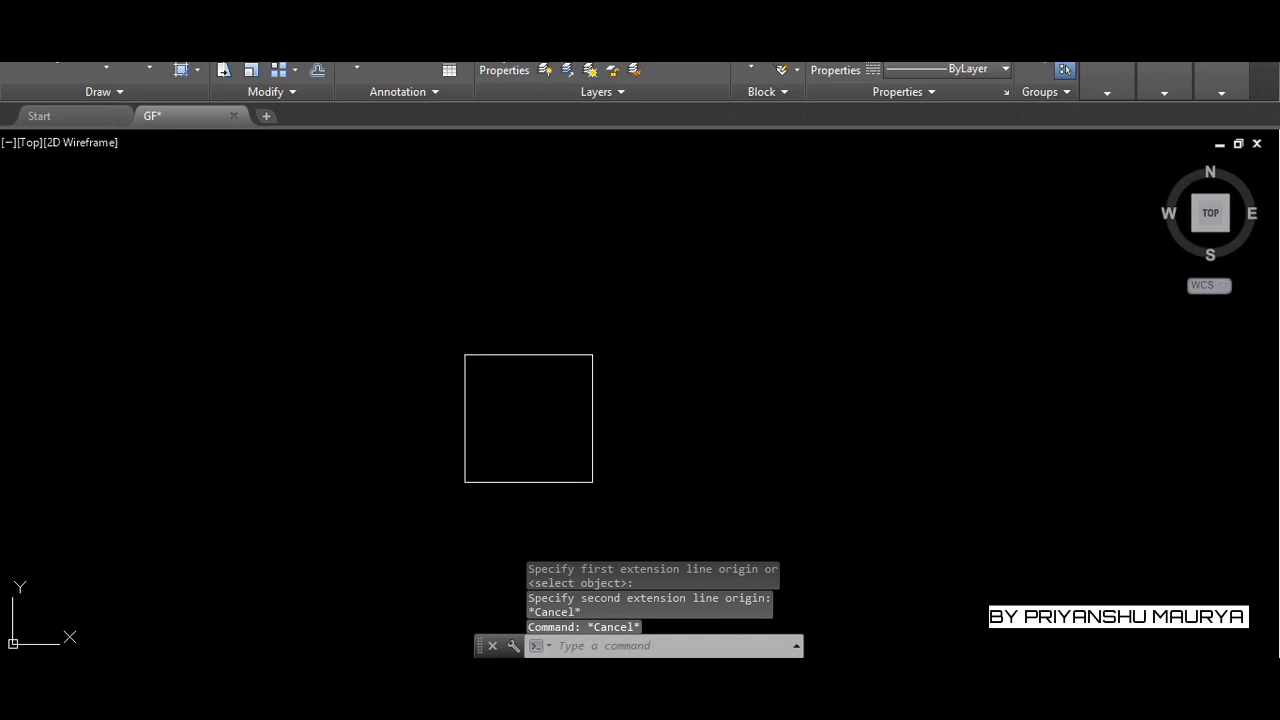
# Offset the diffuser square inward four times at a spacing of 25 to form concentric squares
pyautogui.click(505, 364)
pyautogui.write('0')
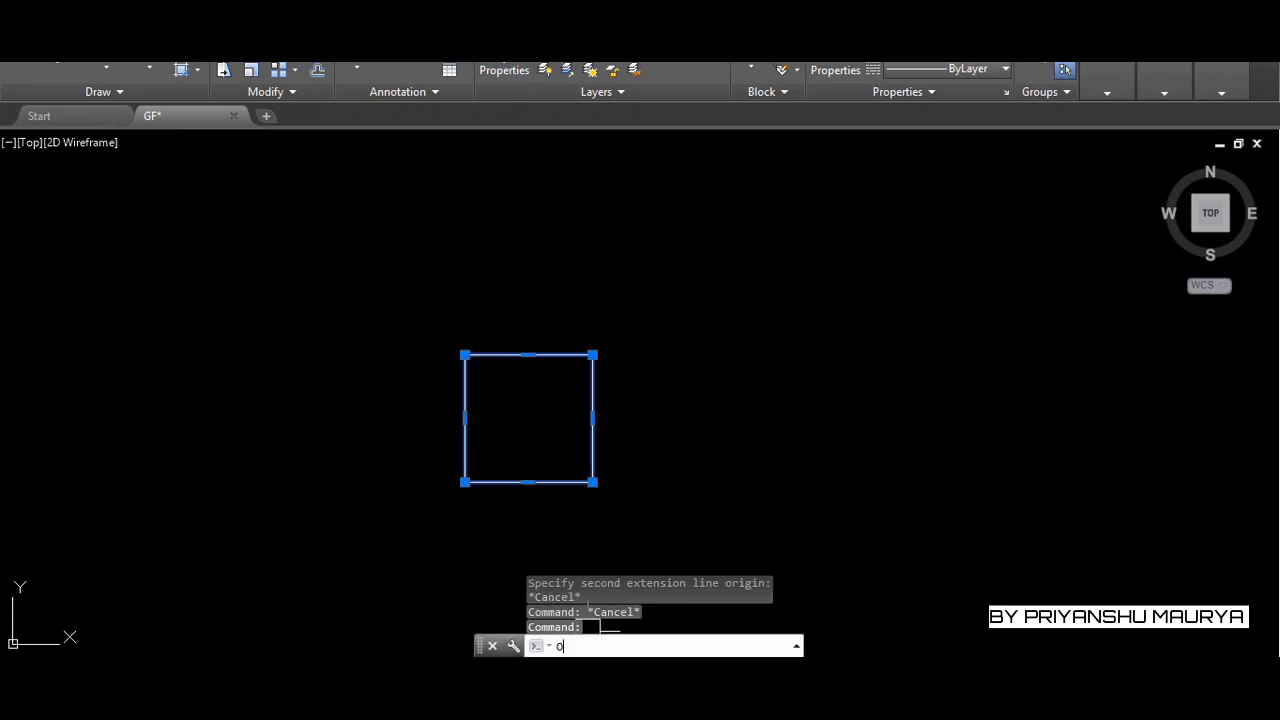
pyautogui.press('Return')
pyautogui.write('25')
pyautogui.press('Return')
pyautogui.click(571, 482)
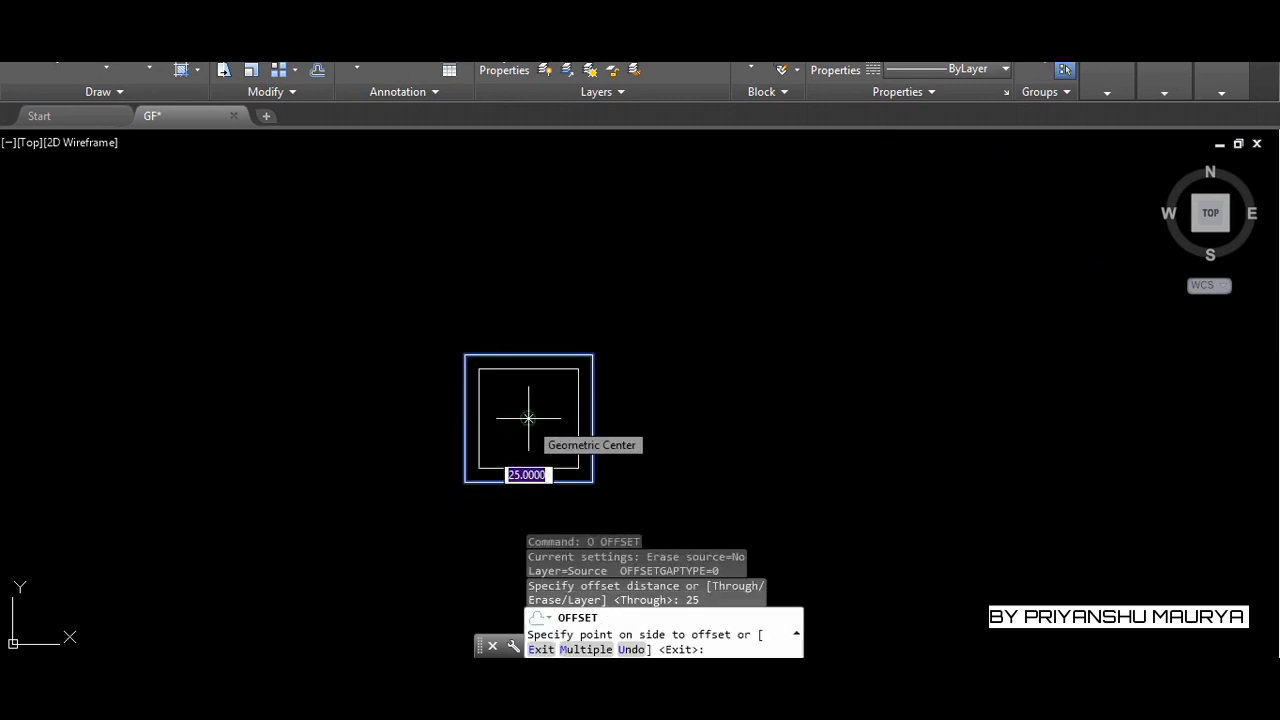
pyautogui.write('M')
pyautogui.press('Return')
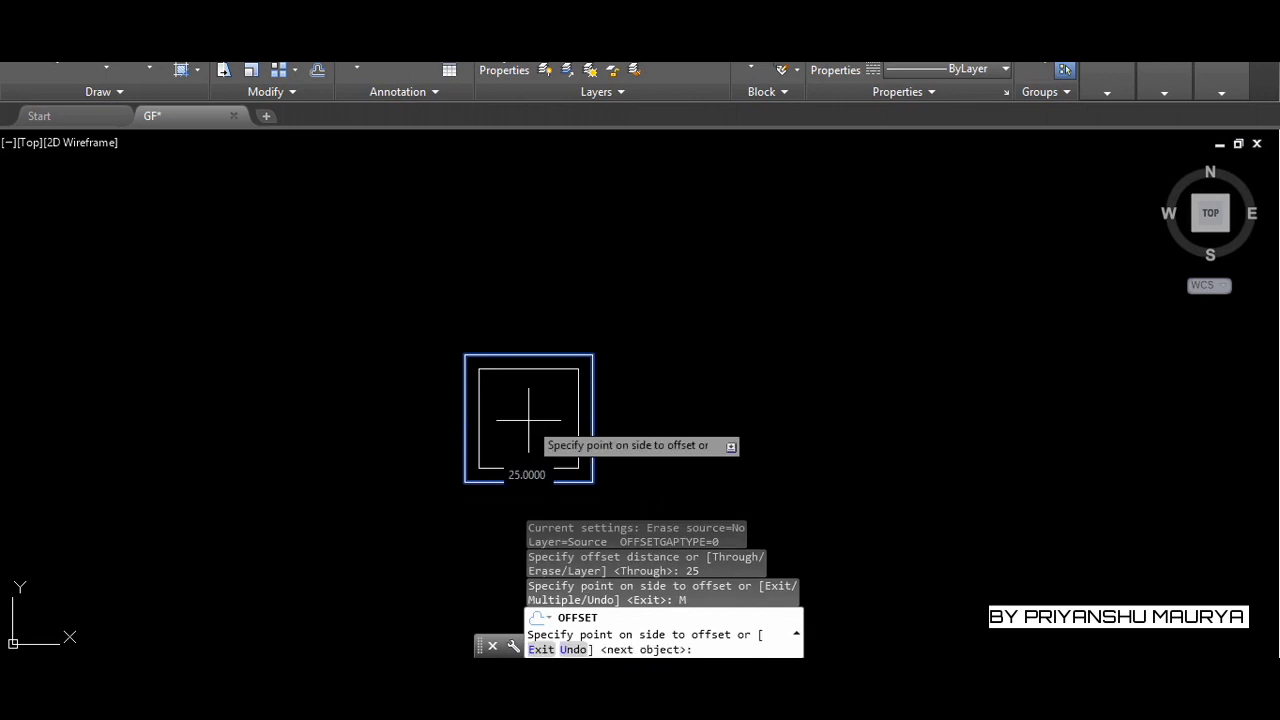
pyautogui.click(528, 420)
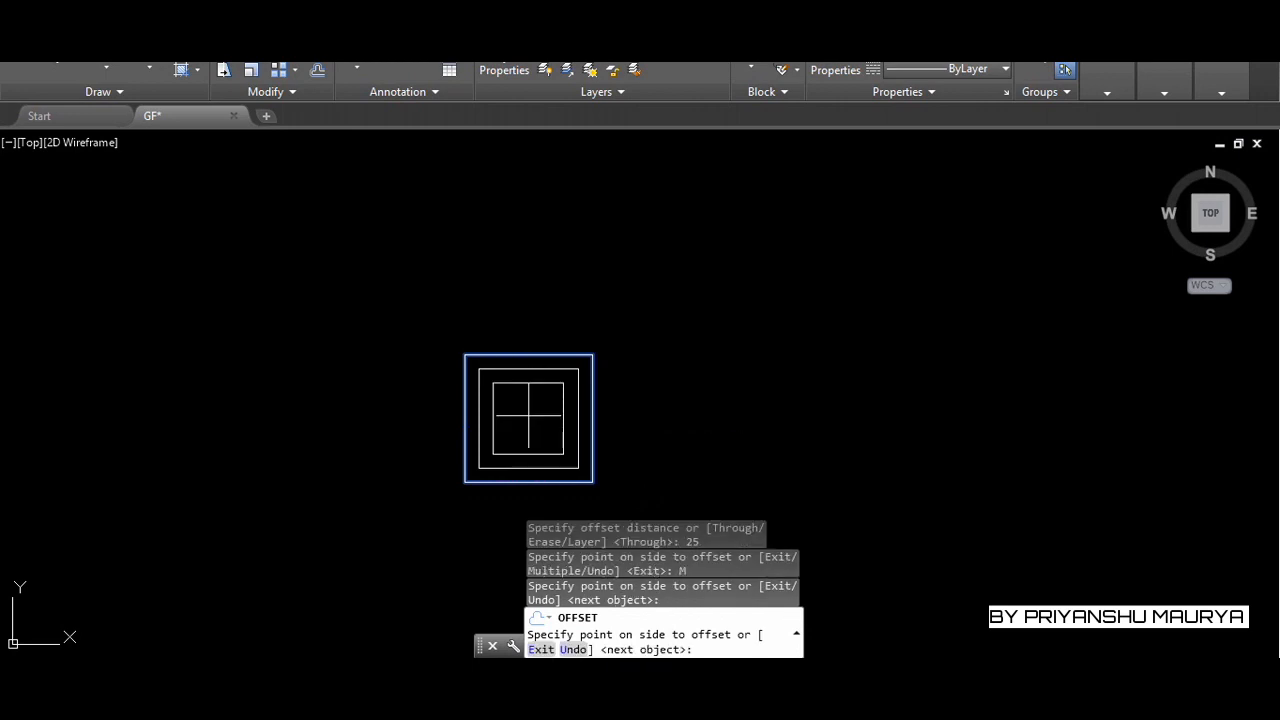
pyautogui.click(528, 419)
pyautogui.click(528, 419)
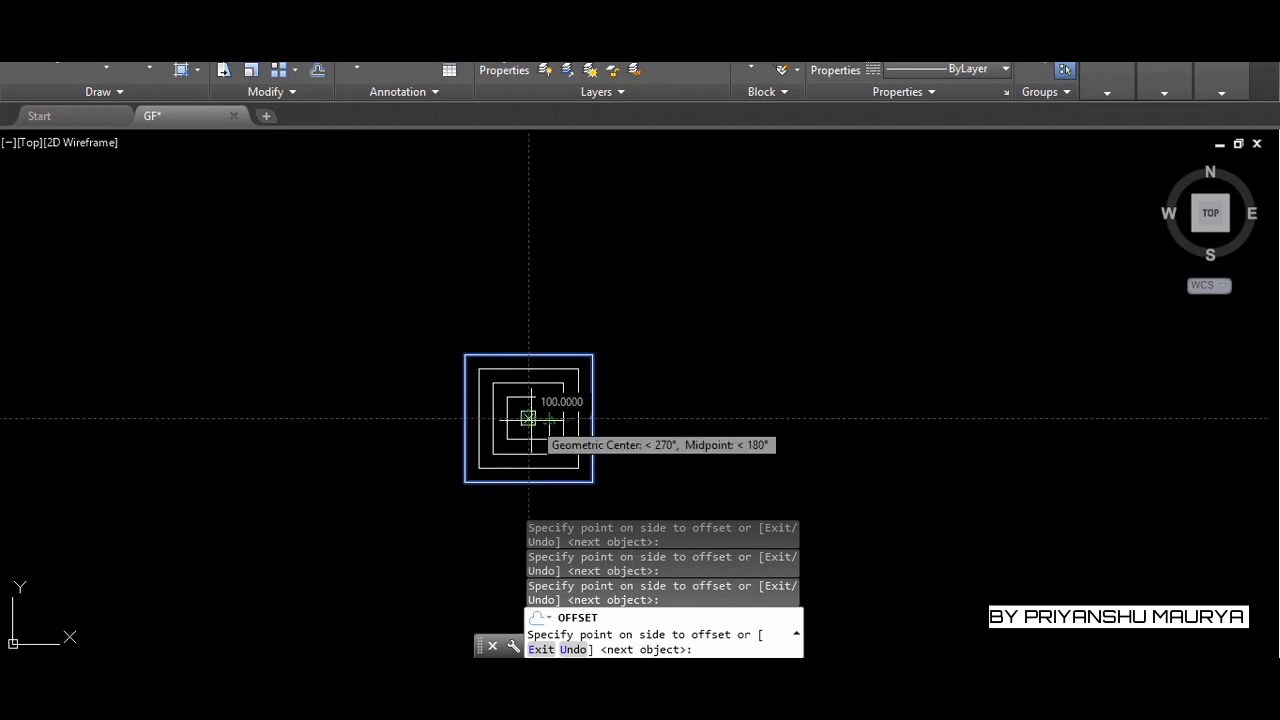
pyautogui.press('Escape')
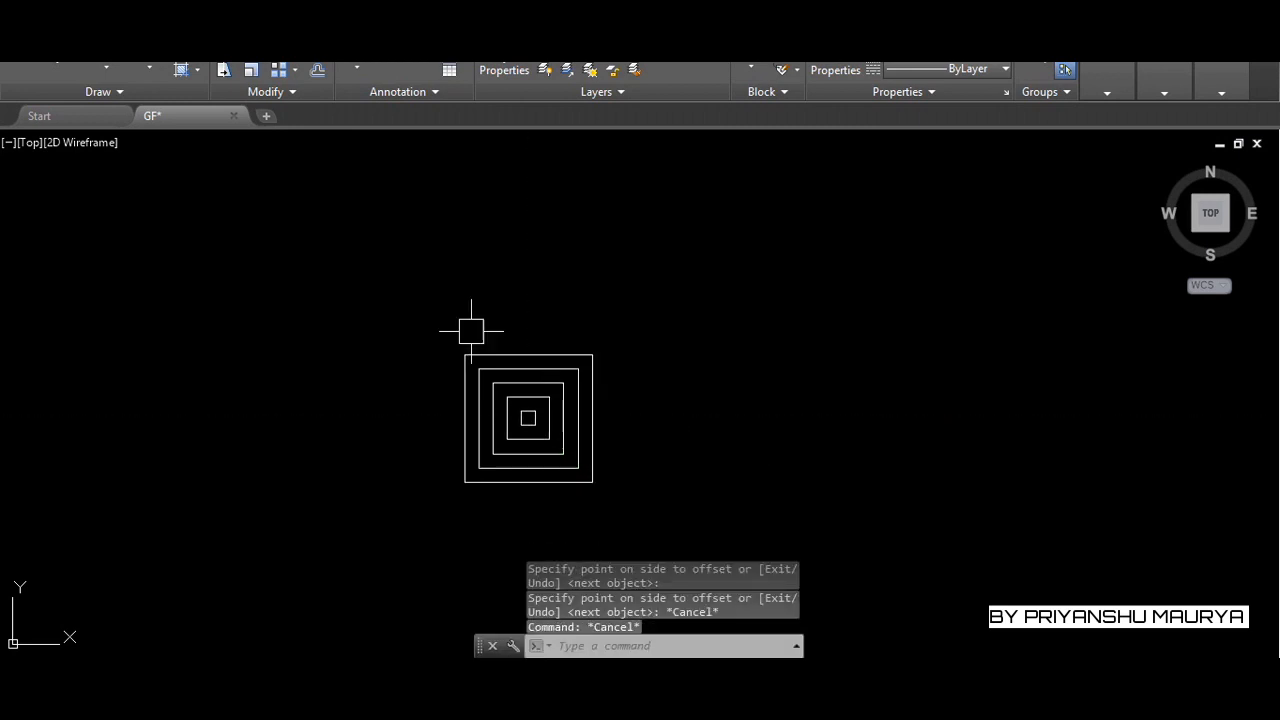
pyautogui.press('Escape')
pyautogui.press('Escape')
# Draw two diagonal lines joining the opposite corners of the outer diffuser square
pyautogui.click(20, 45)
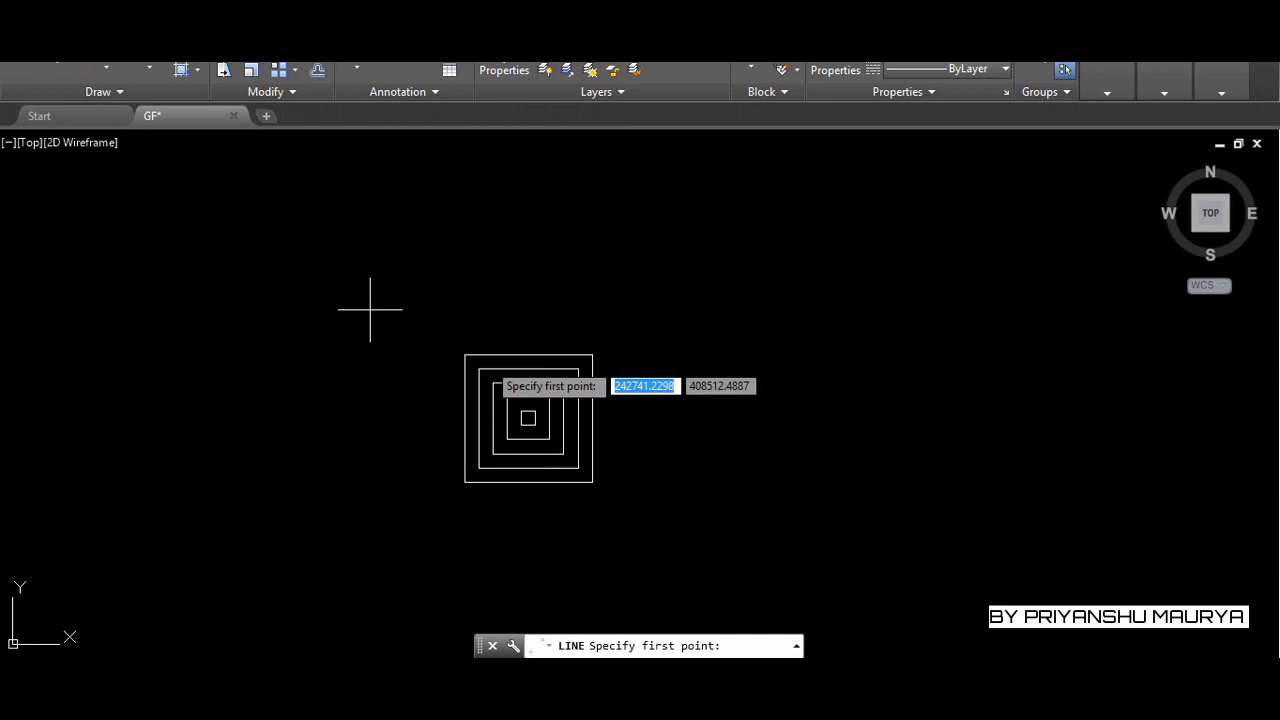
pyautogui.click(465, 355)
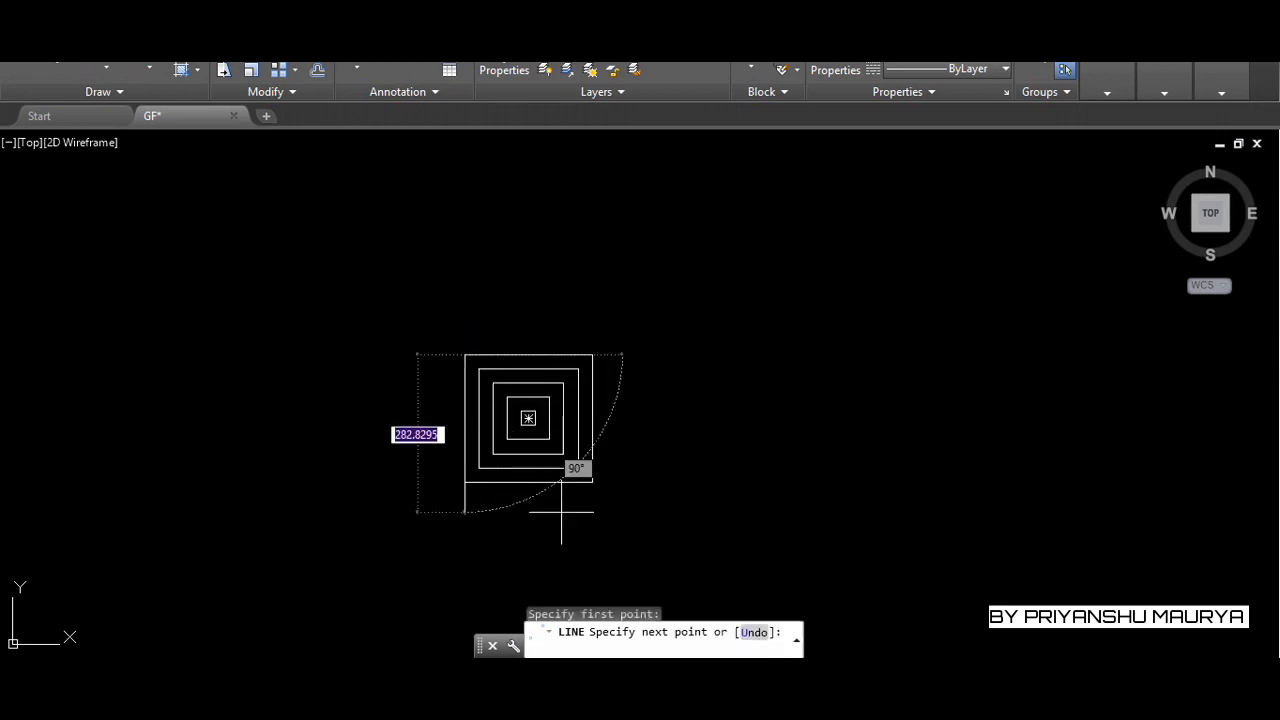
pyautogui.click(592, 482)
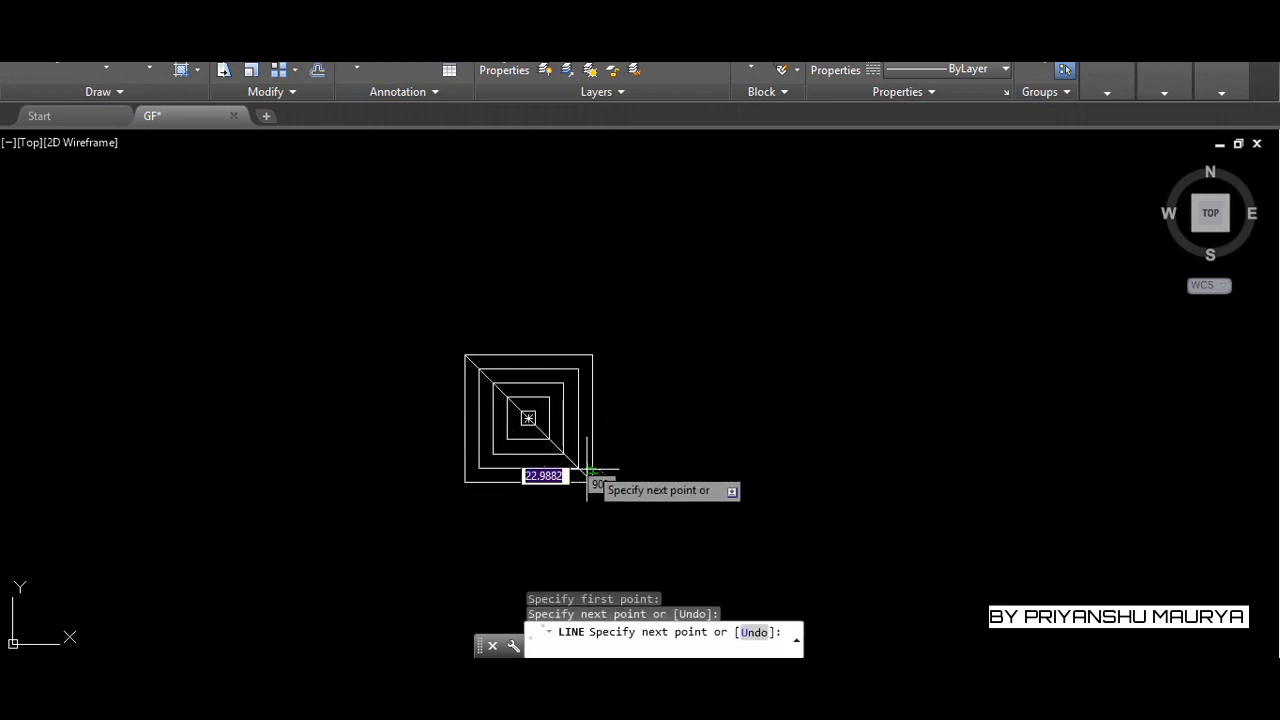
pyautogui.press('Return')
pyautogui.press('Return')
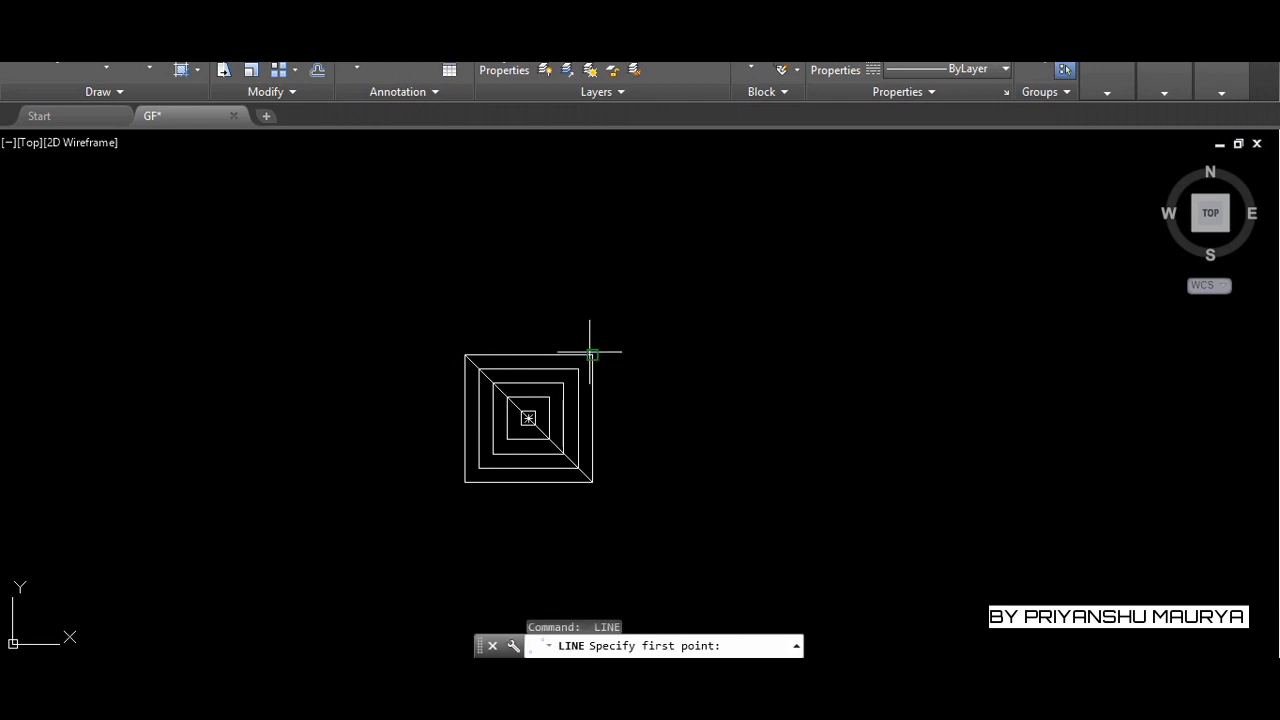
pyautogui.click(592, 355)
pyautogui.click(465, 482)
pyautogui.press('Escape')
pyautogui.press('Escape')
pyautogui.press('Escape')
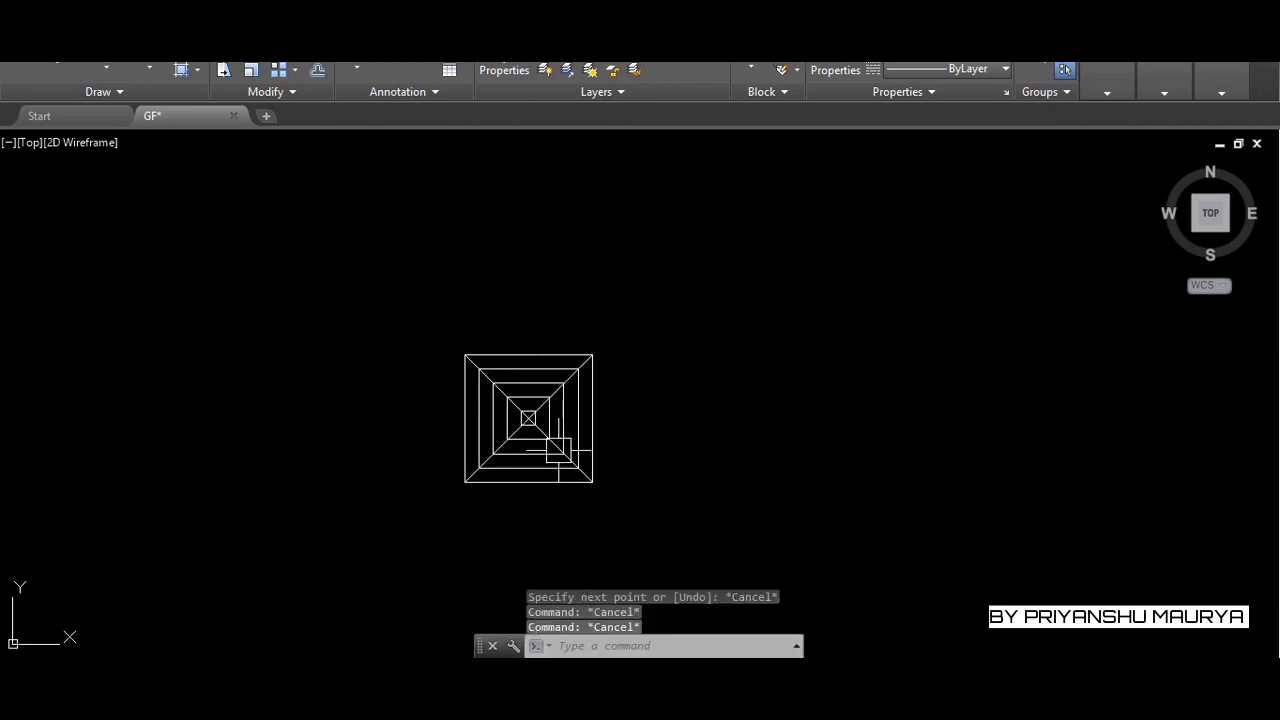
# Set the colour of all the diffuser's squares and diagonals to green
pyautogui.click(689, 511)
pyautogui.click(357, 300)
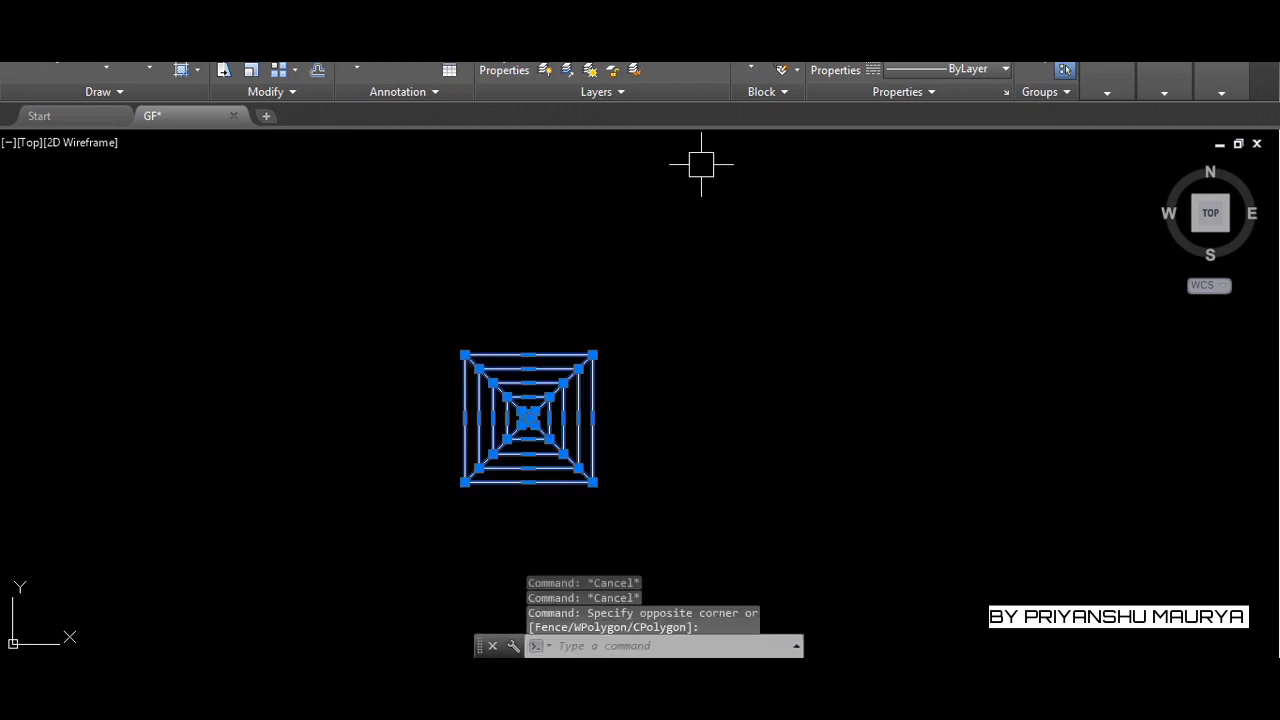
pyautogui.click(945, 34)
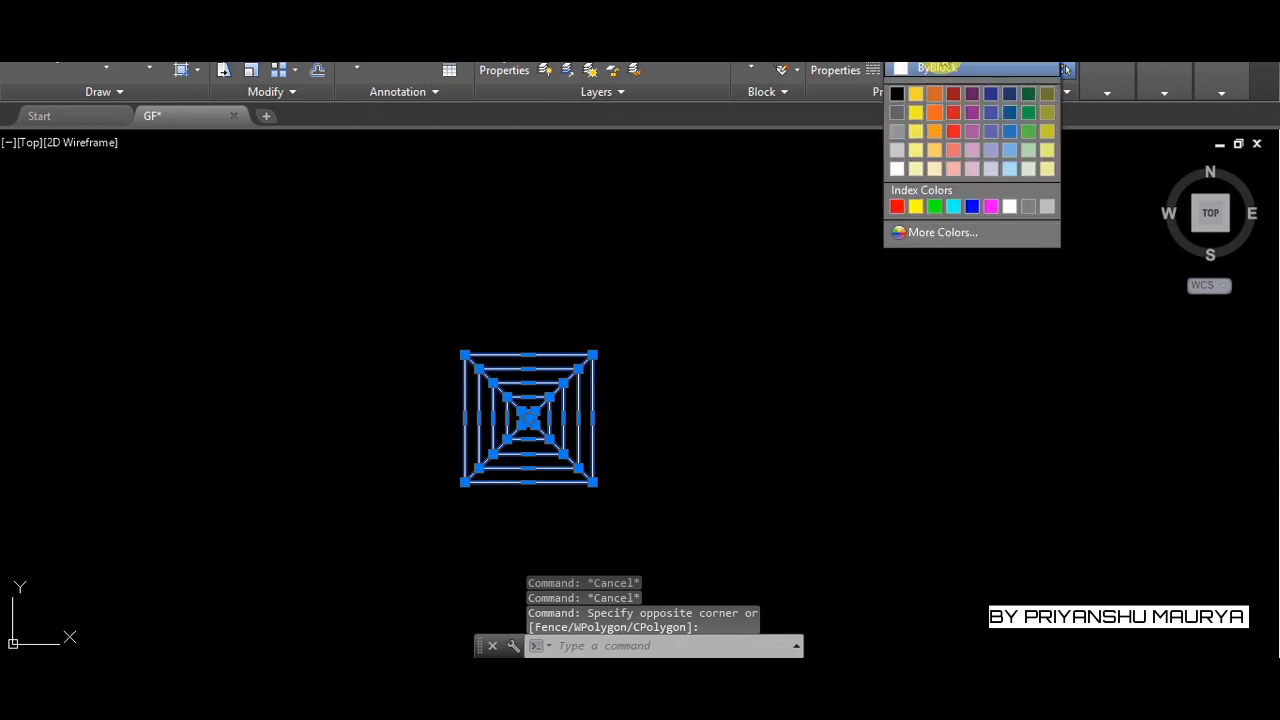
pyautogui.click(934, 206)
pyautogui.press('Escape')
pyautogui.press('Escape')
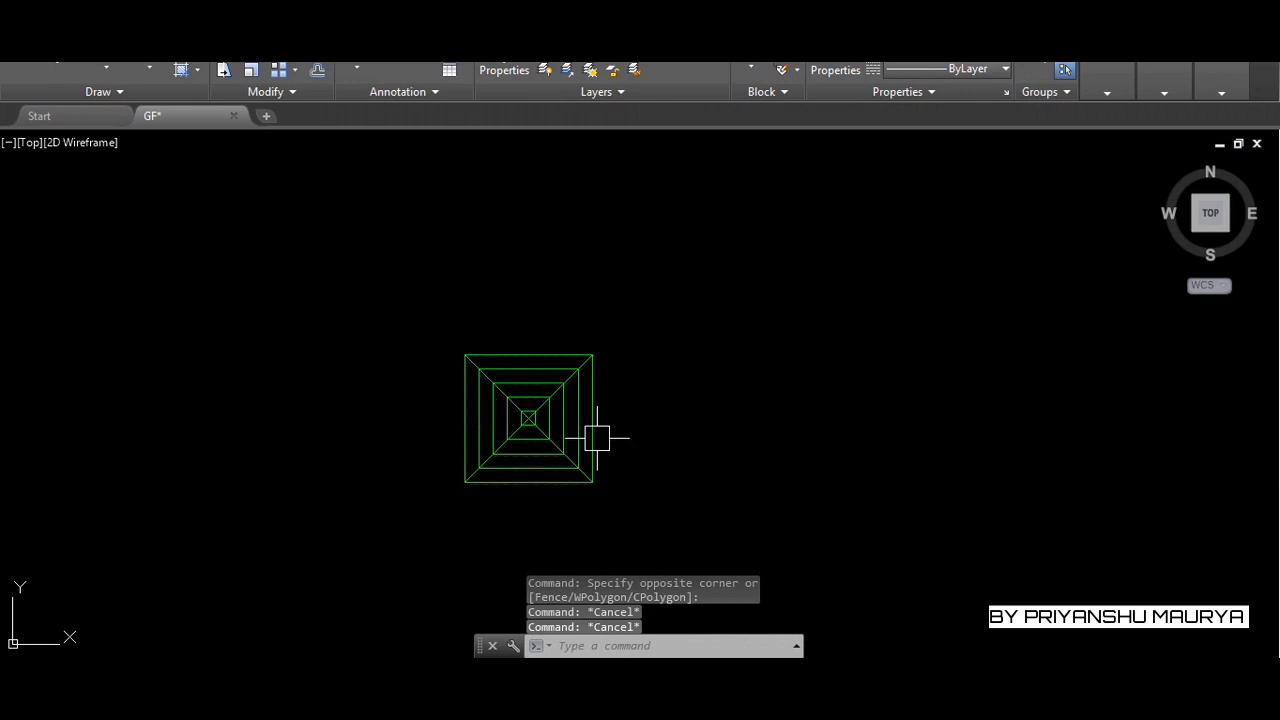
# Draw a horizontal leader arrow without text, starting at the midpoint of the diffuser's right side and extending outward
pyautogui.write('le')
pyautogui.press('Return')
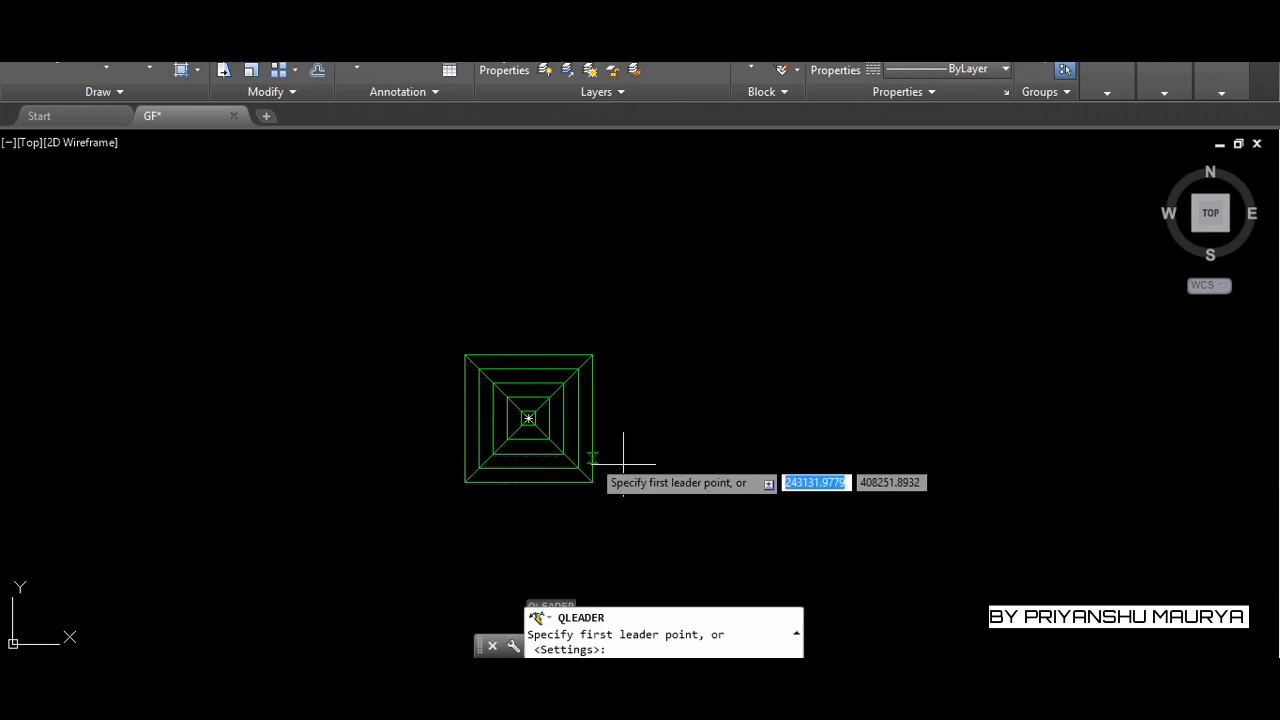
pyautogui.click(592, 418)
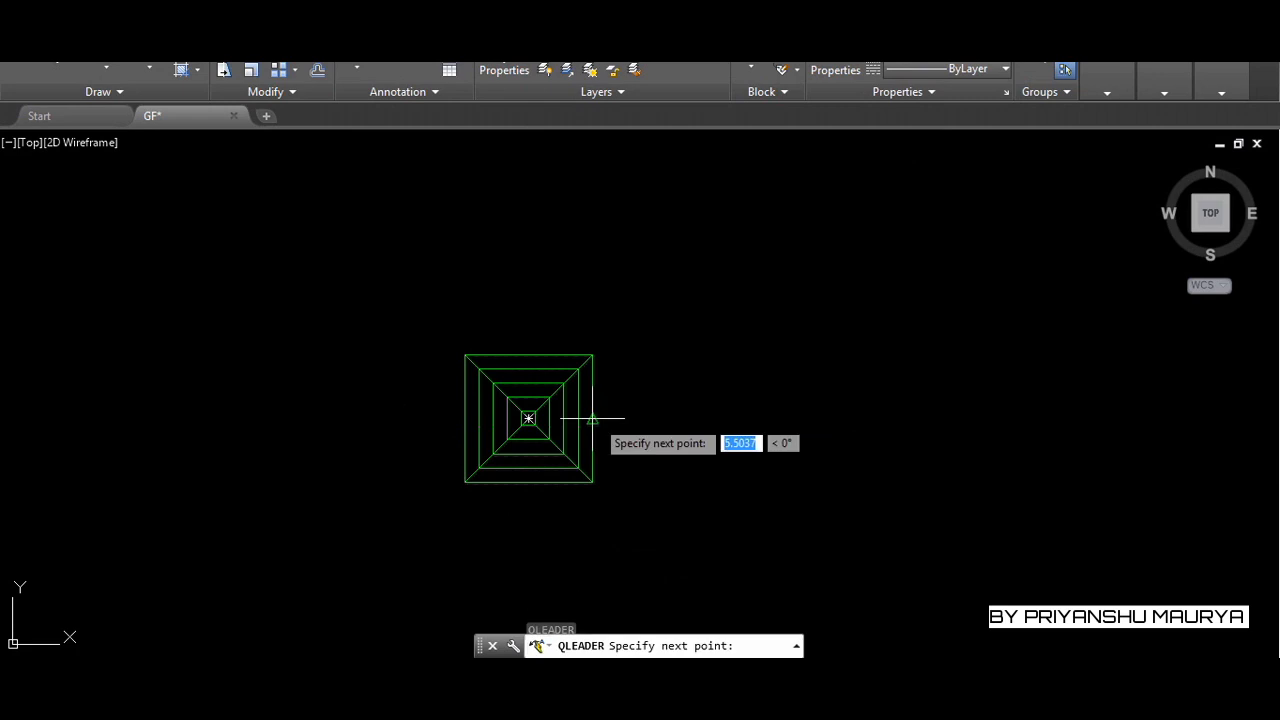
pyautogui.click(946, 414)
pyautogui.press('Escape')
pyautogui.press('Escape')
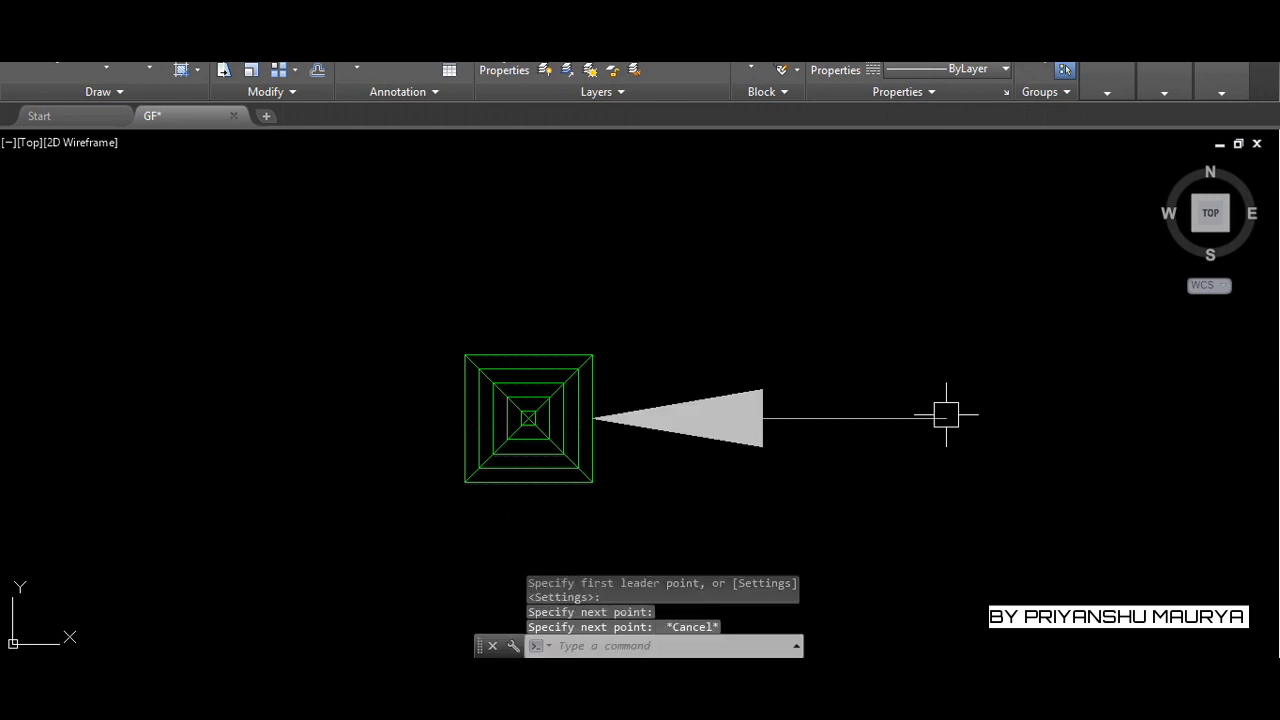
# Mirror the leader about a vertical line through its middle and erase the source, so the arrowhead points away from the diffuser
pyautogui.click(908, 422)
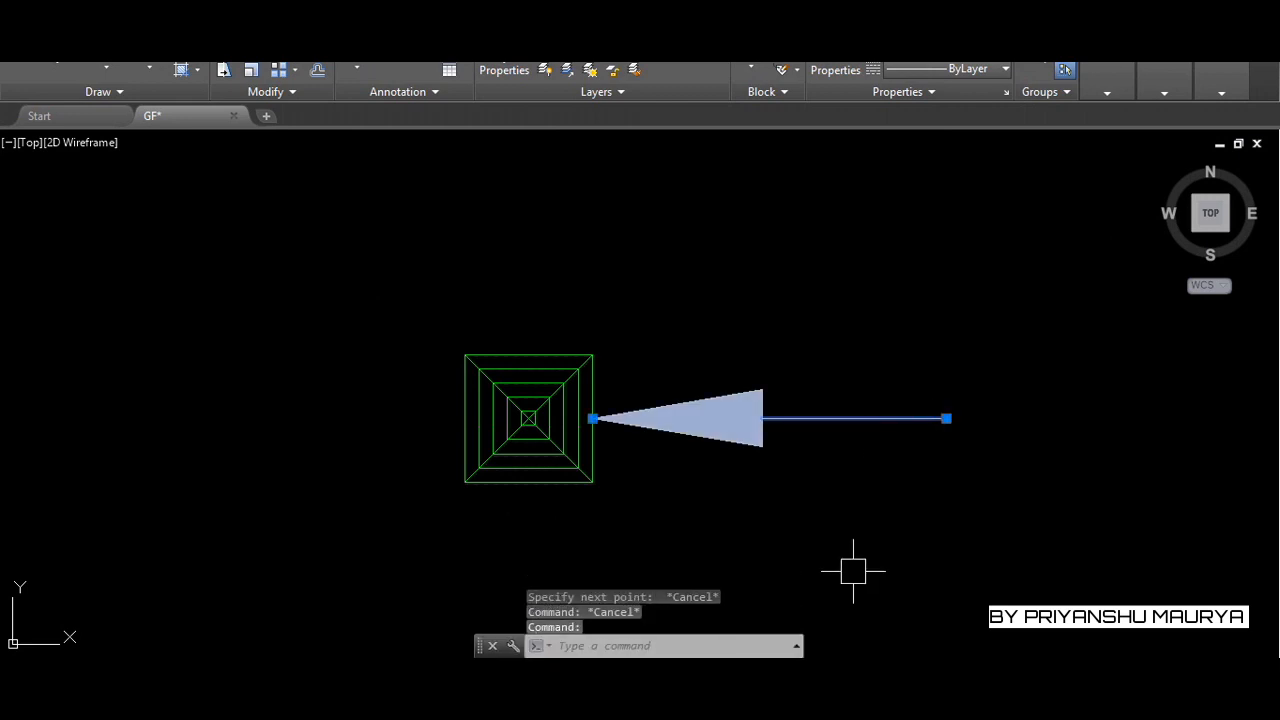
pyautogui.write('mi')
pyautogui.press('Return')
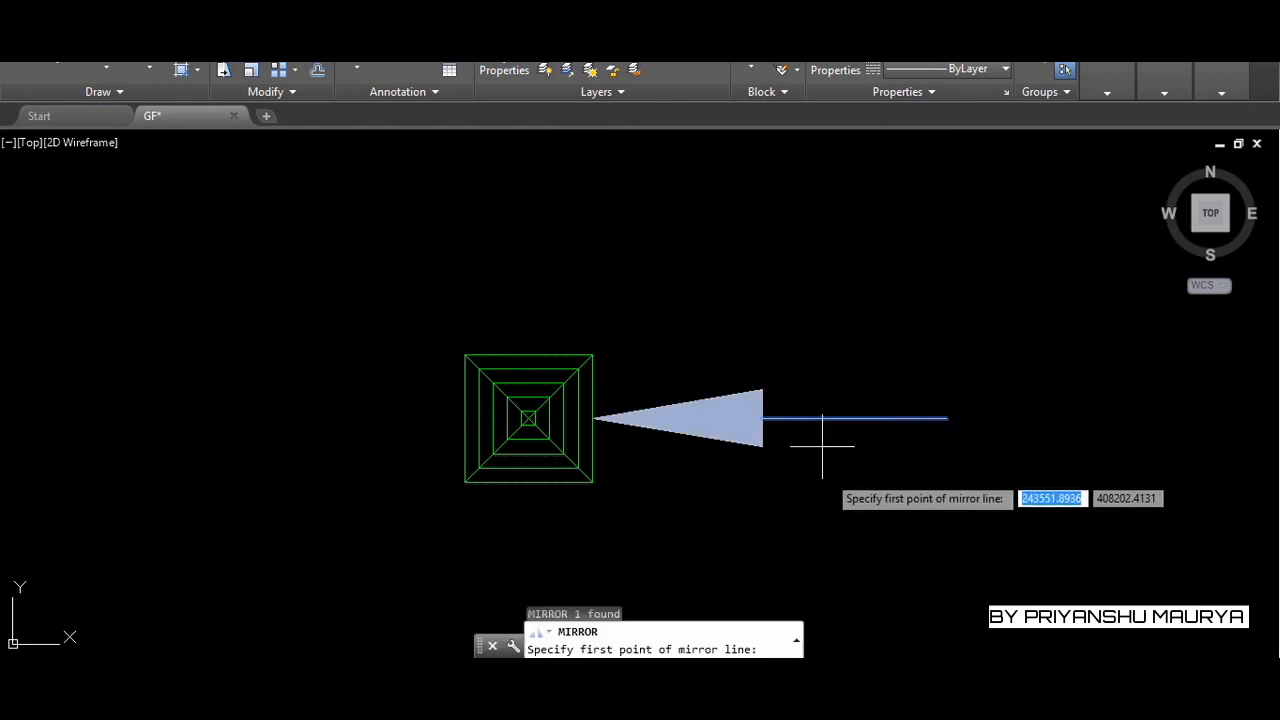
pyautogui.click(767, 420)
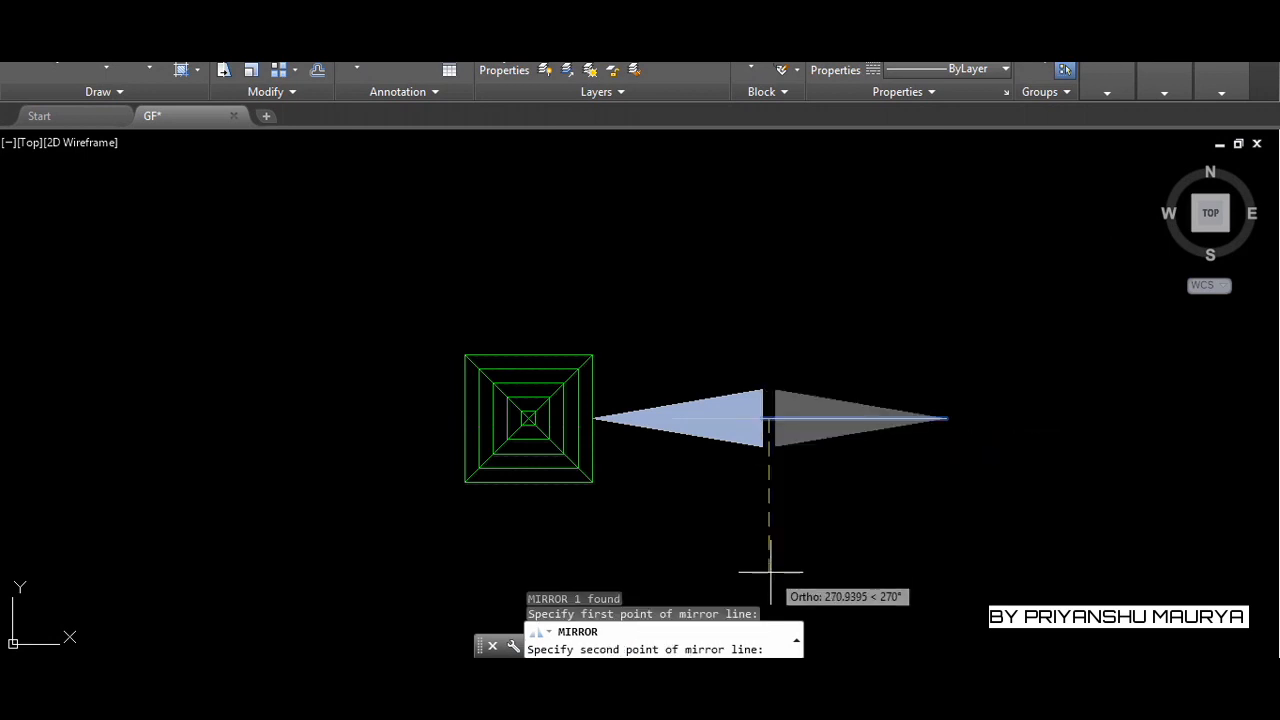
pyautogui.click(770, 572)
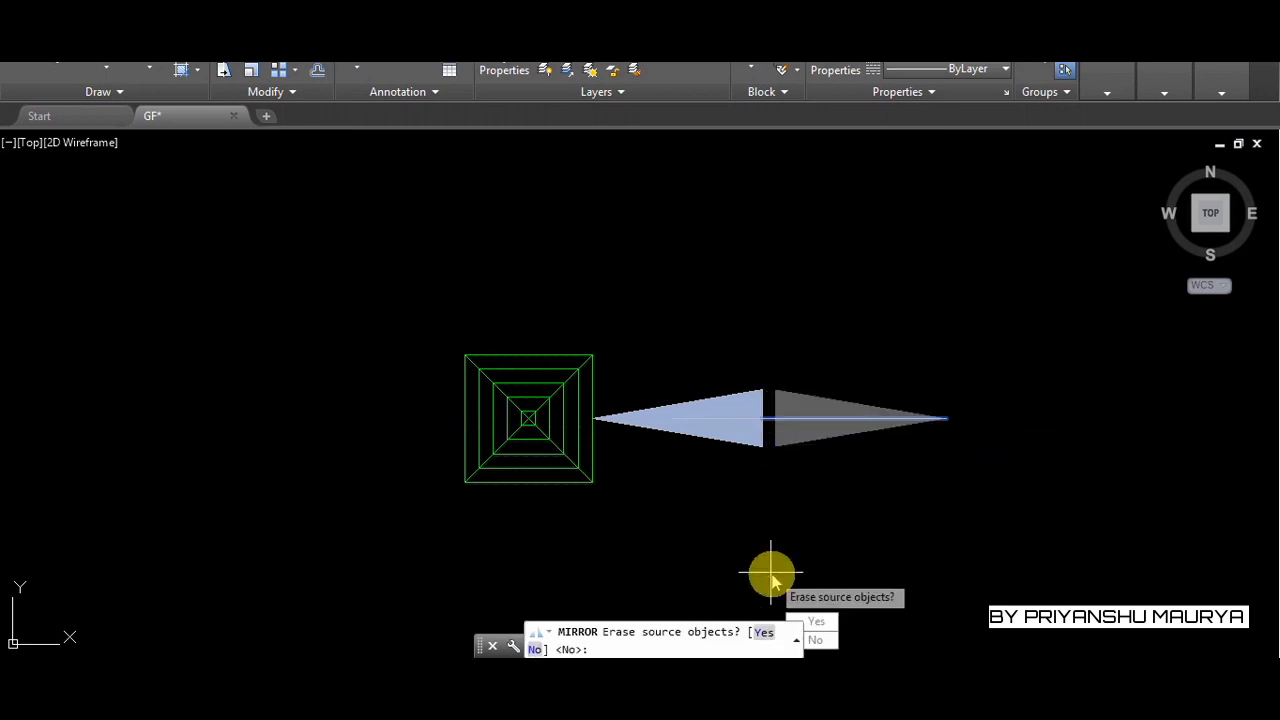
pyautogui.click(818, 626)
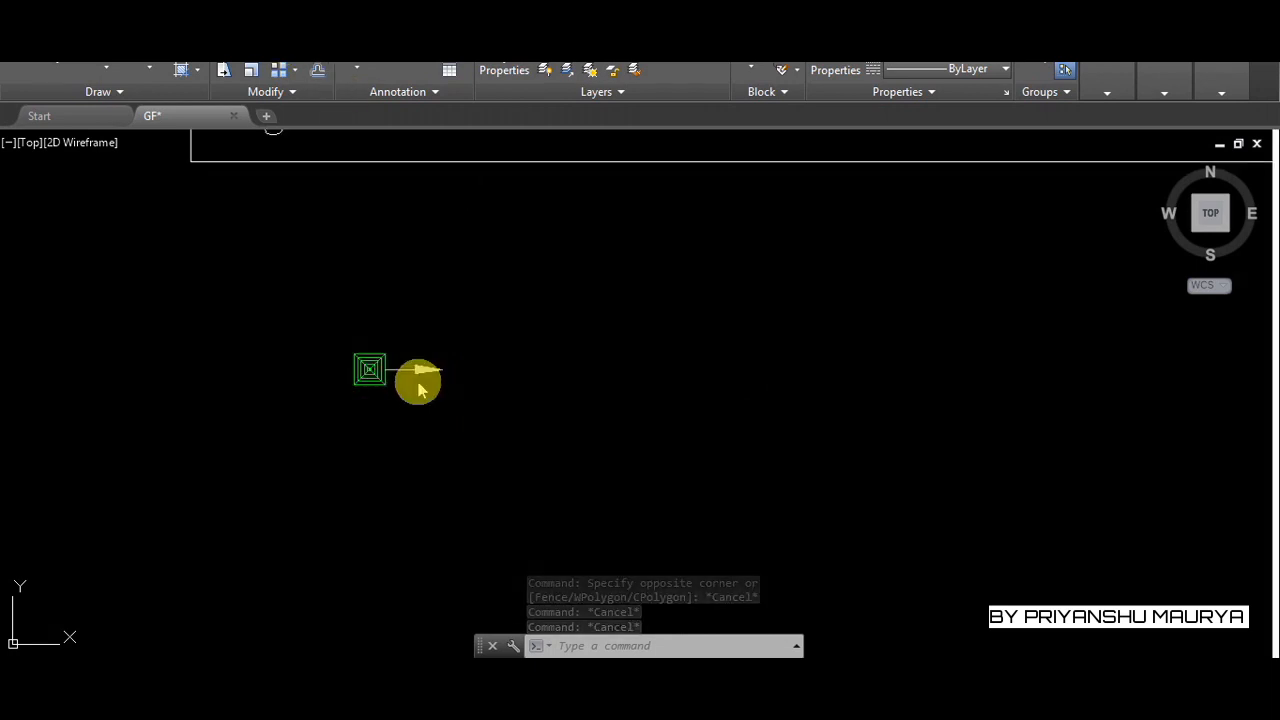
# Set the leader arrow's dimension line colour to Green in its properties
pyautogui.scroll(5, 395, 360)
pyautogui.scroll(-2, 580, 366)
pyautogui.scroll(2, 391, 354)
pyautogui.scroll(2, 393, 354)
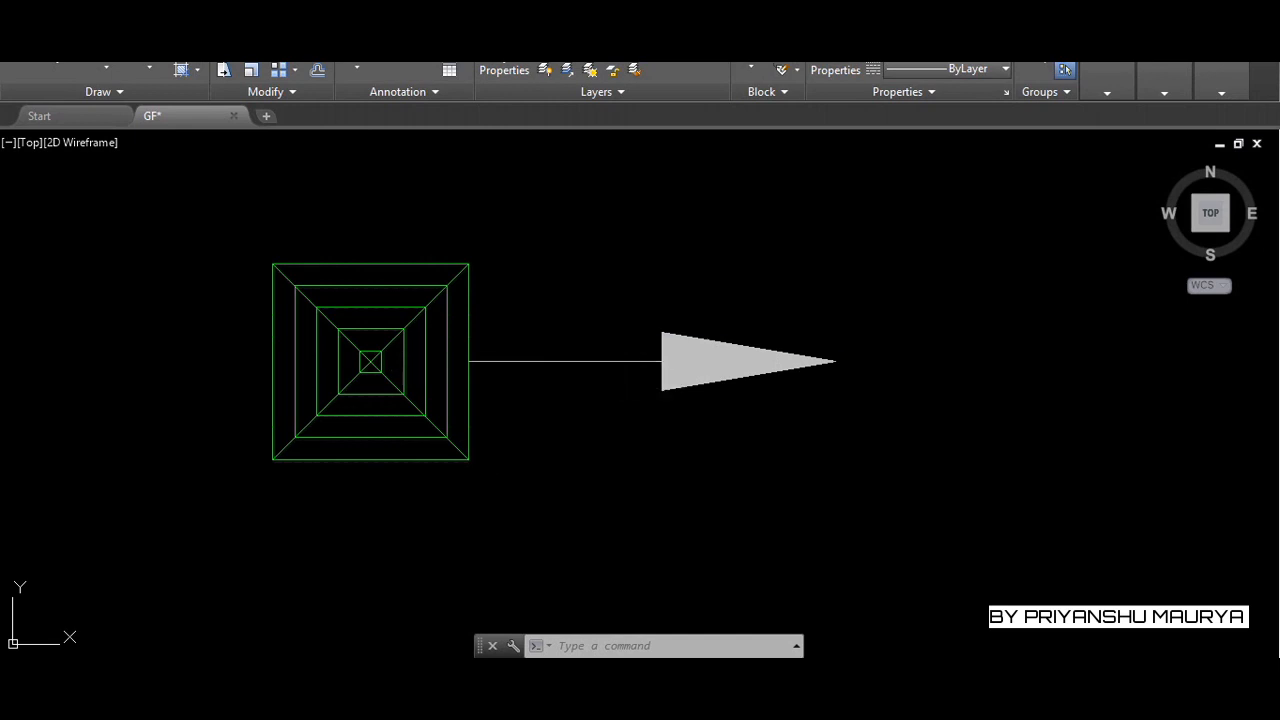
pyautogui.click(665, 372)
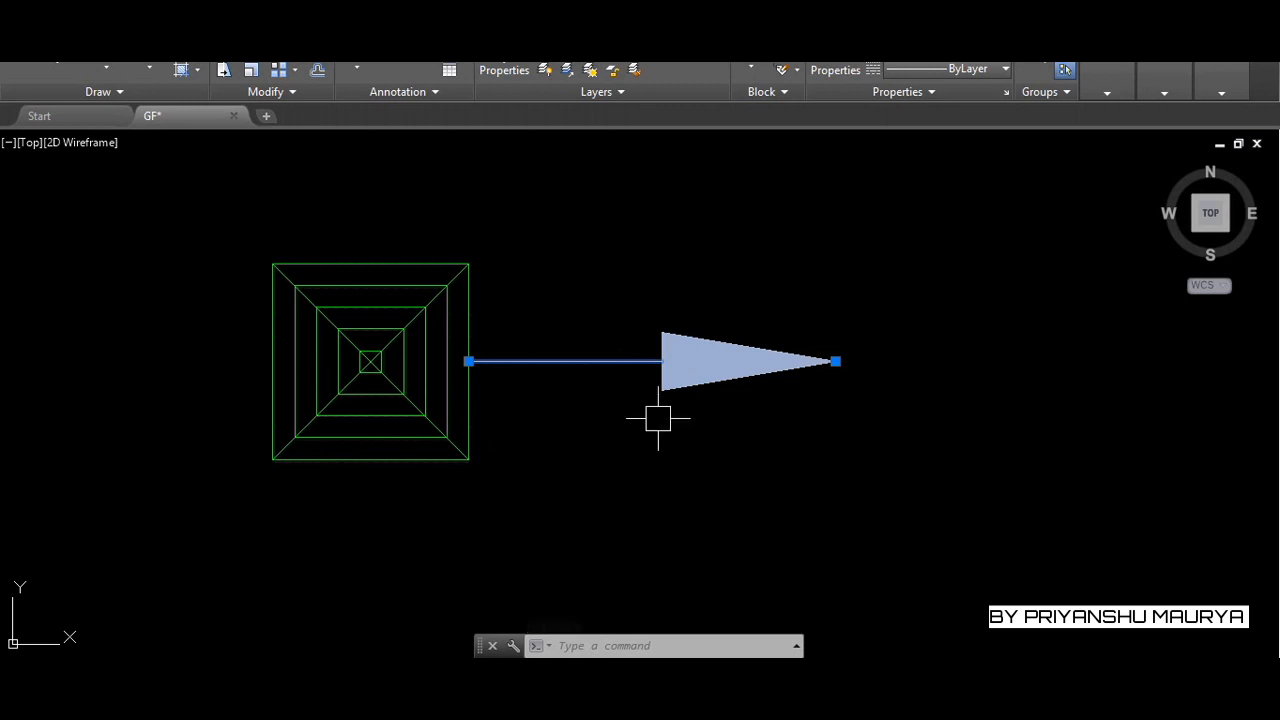
pyautogui.hotkey('ctrl', '1')
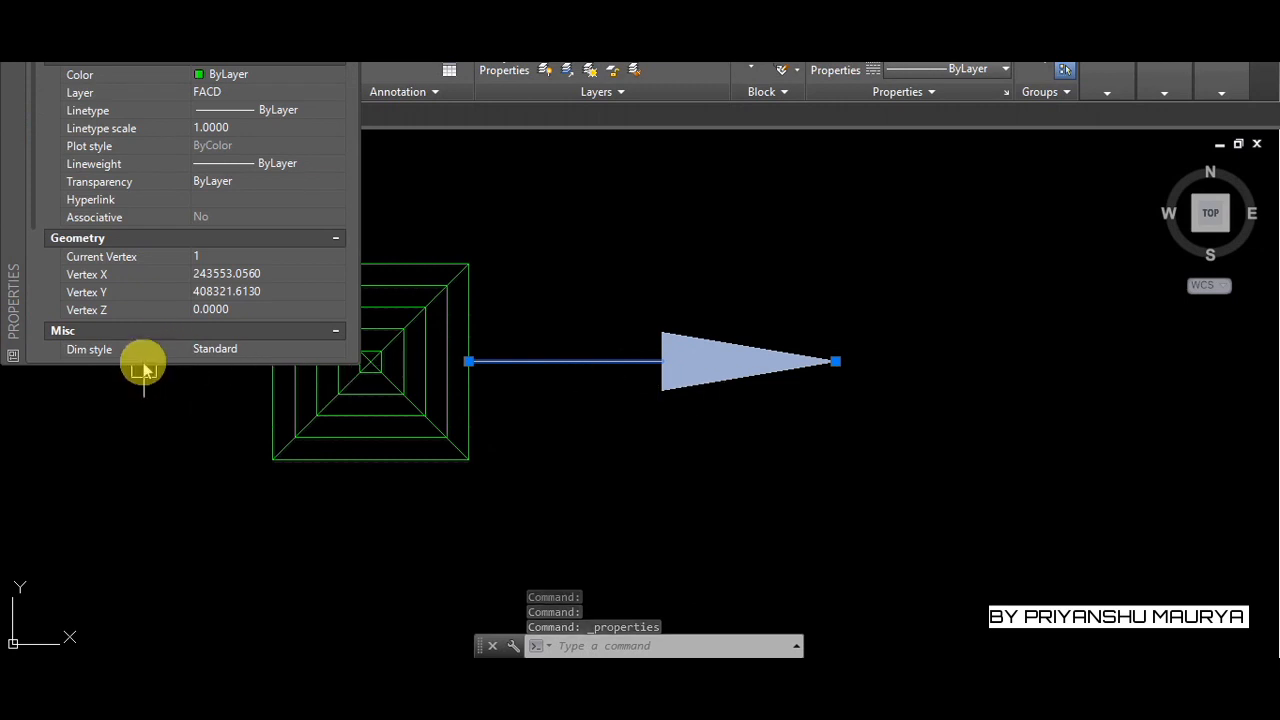
pyautogui.moveTo(140, 365); pyautogui.dragTo(130, 525)
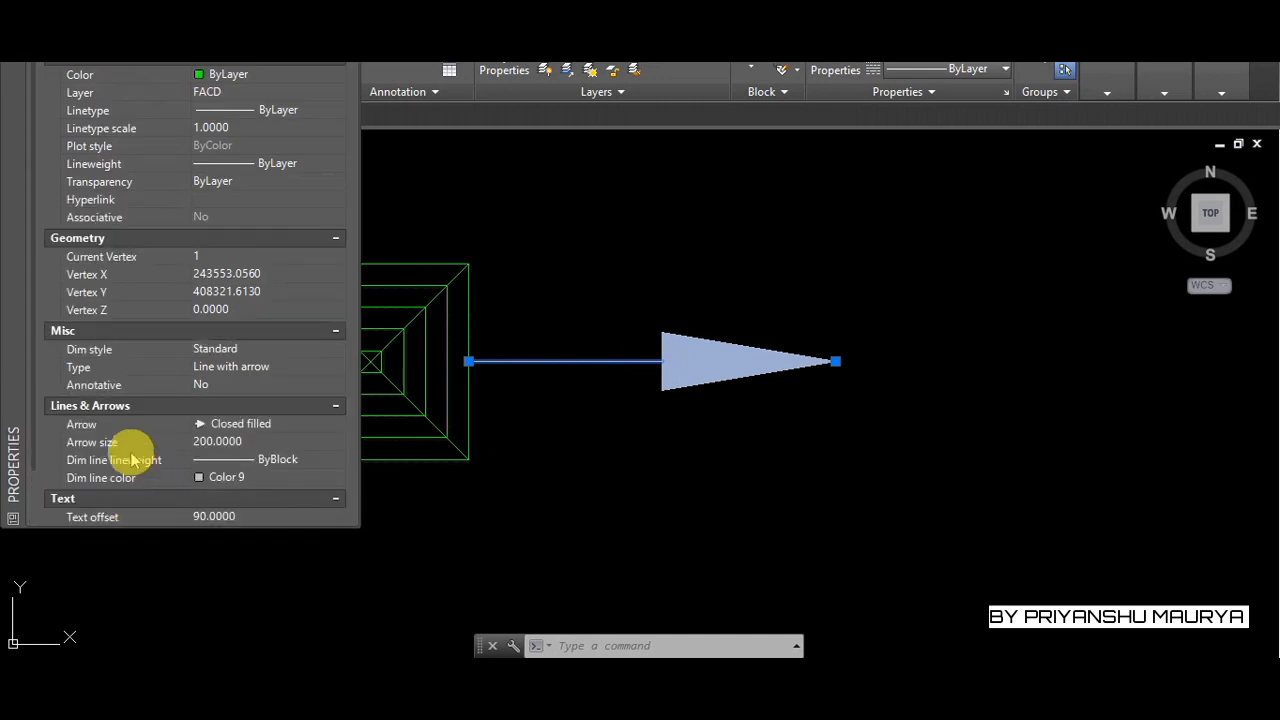
pyautogui.click(125, 481)
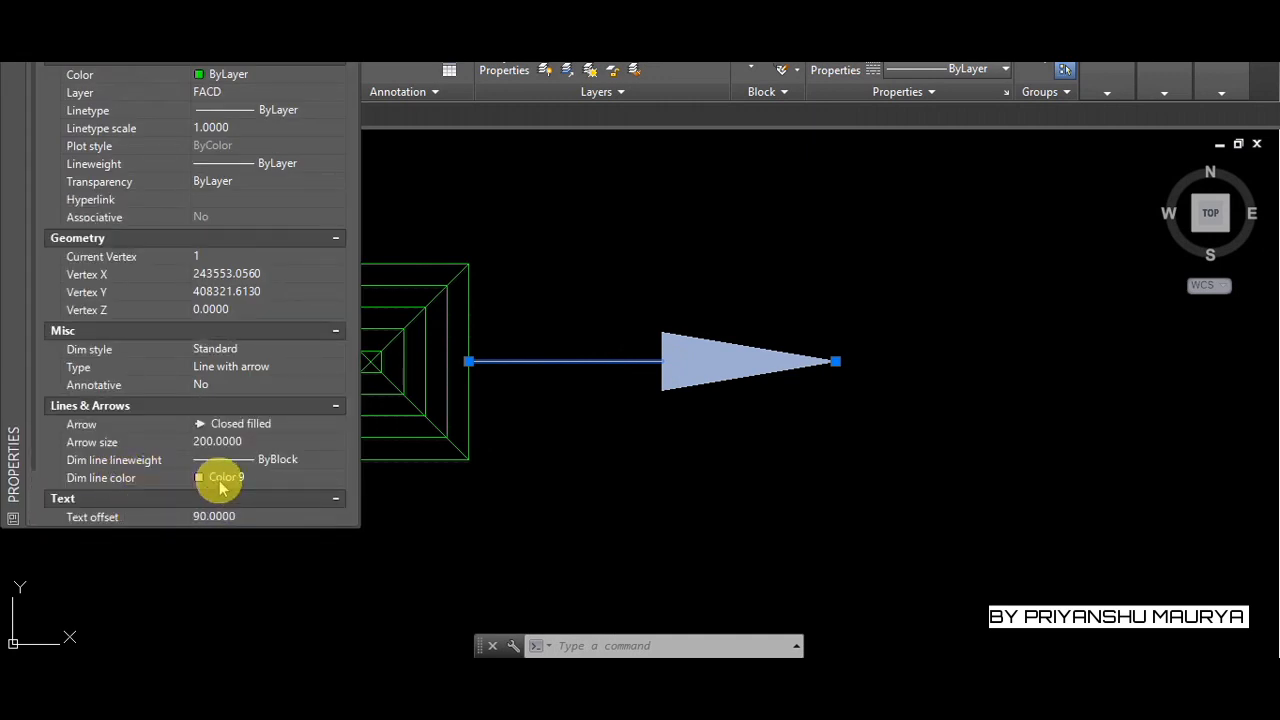
pyautogui.click(336, 478)
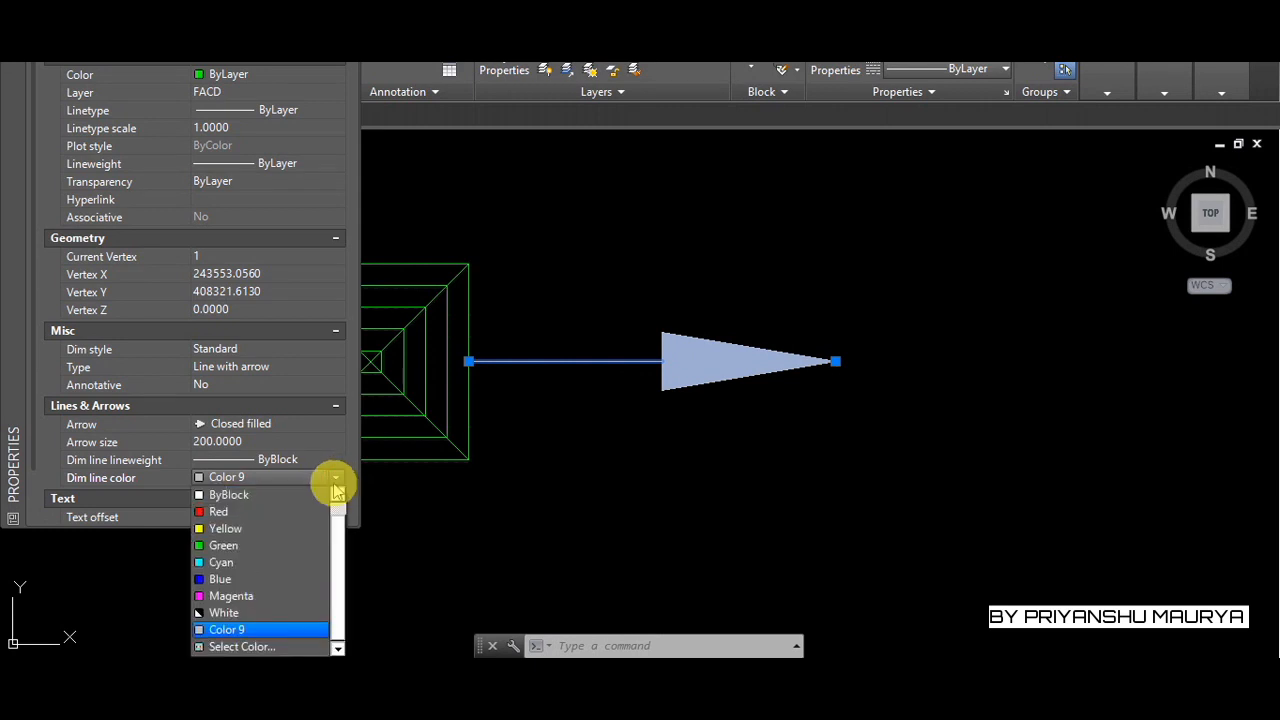
pyautogui.click(225, 545)
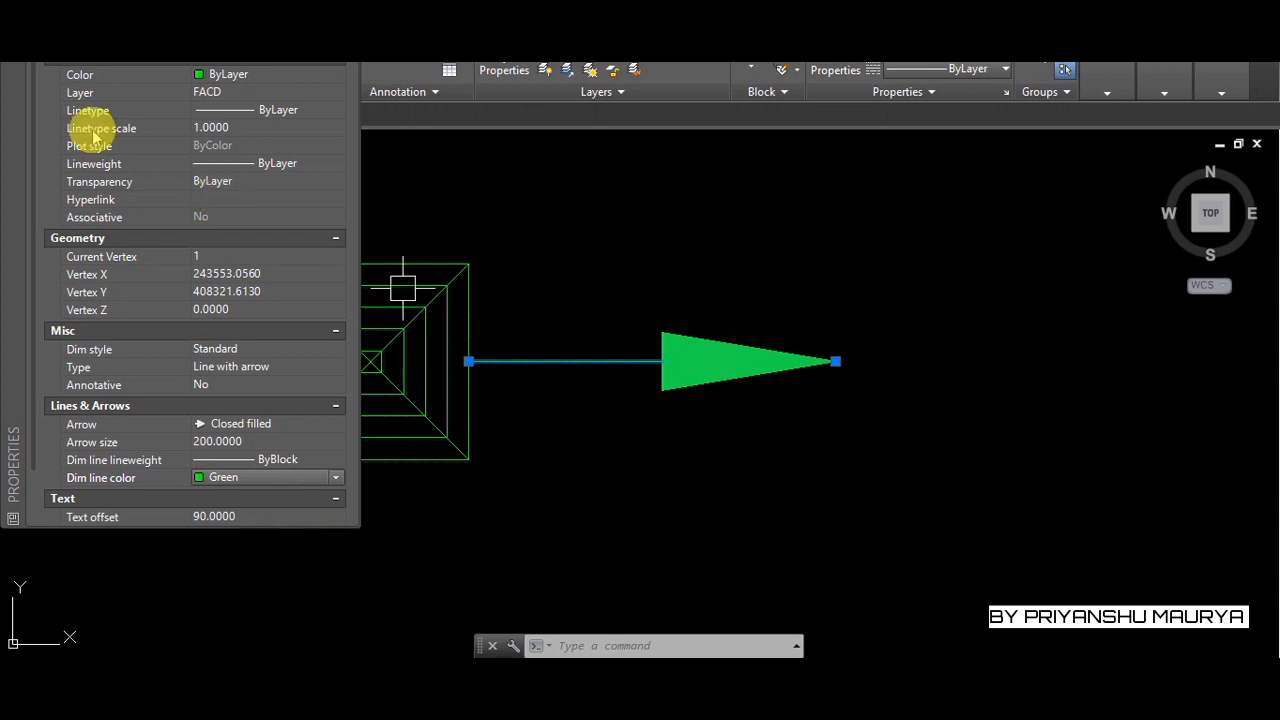
pyautogui.click(13, 33)
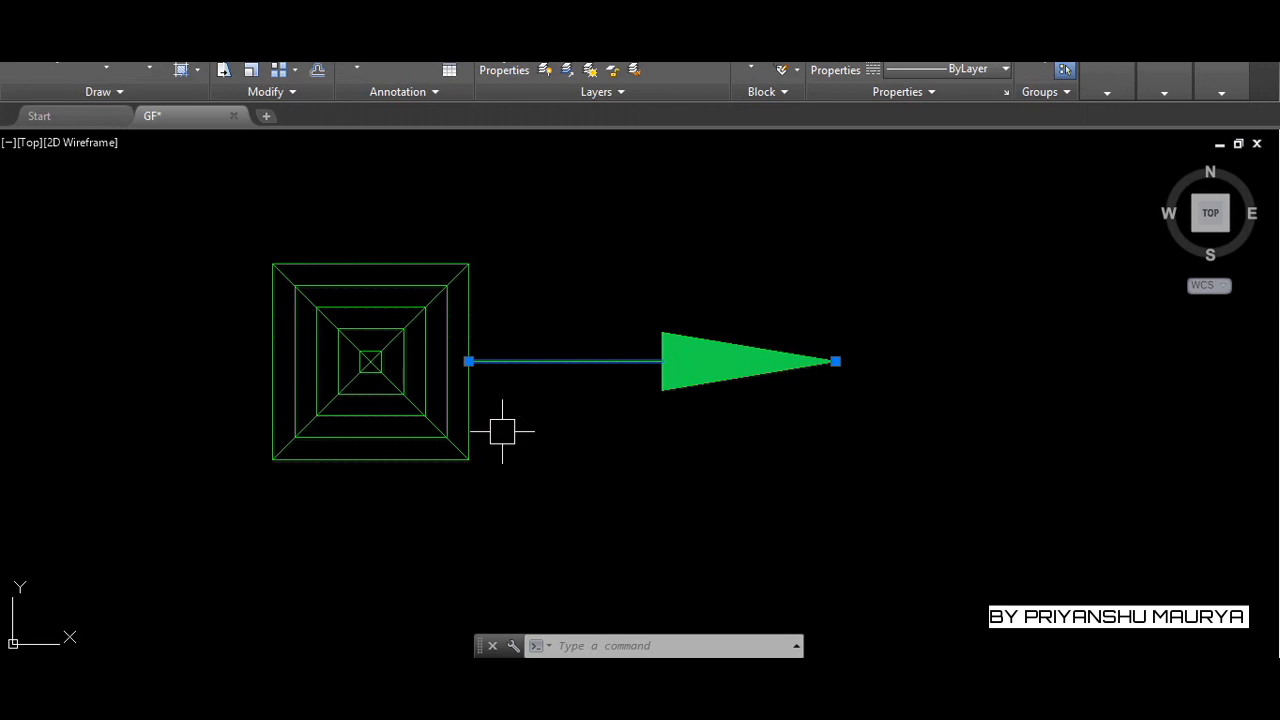
# Save the drawing and polar-array the green leader arrow around the diffuser's centre with 4 items
pyautogui.press('Escape')
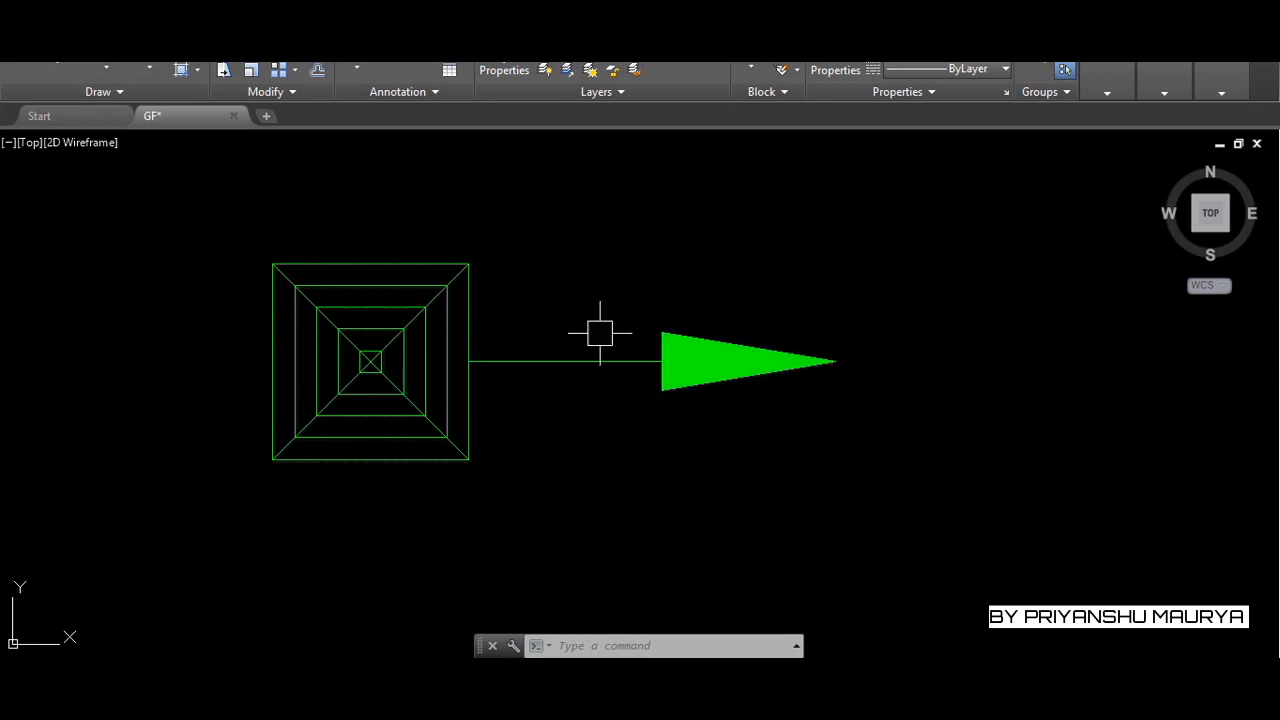
pyautogui.hotkey('ctrl', 's')
pyautogui.click(578, 360)
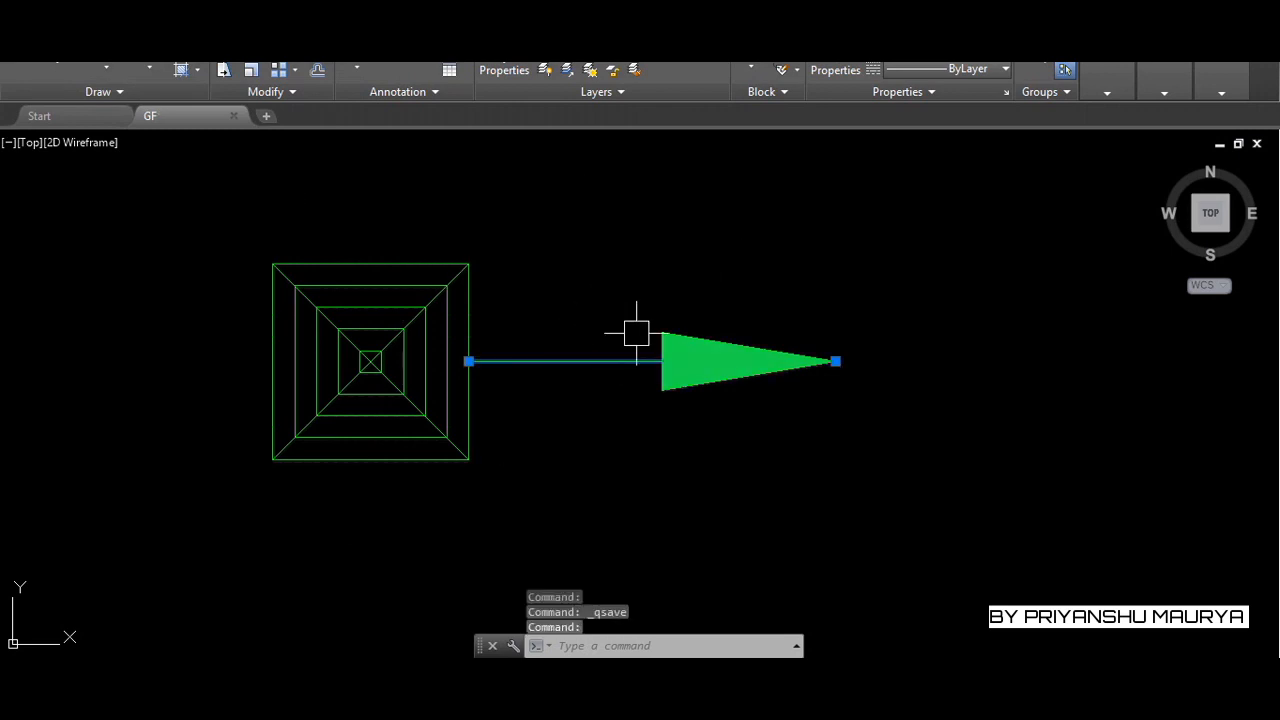
pyautogui.write('AR')
pyautogui.press('Return')
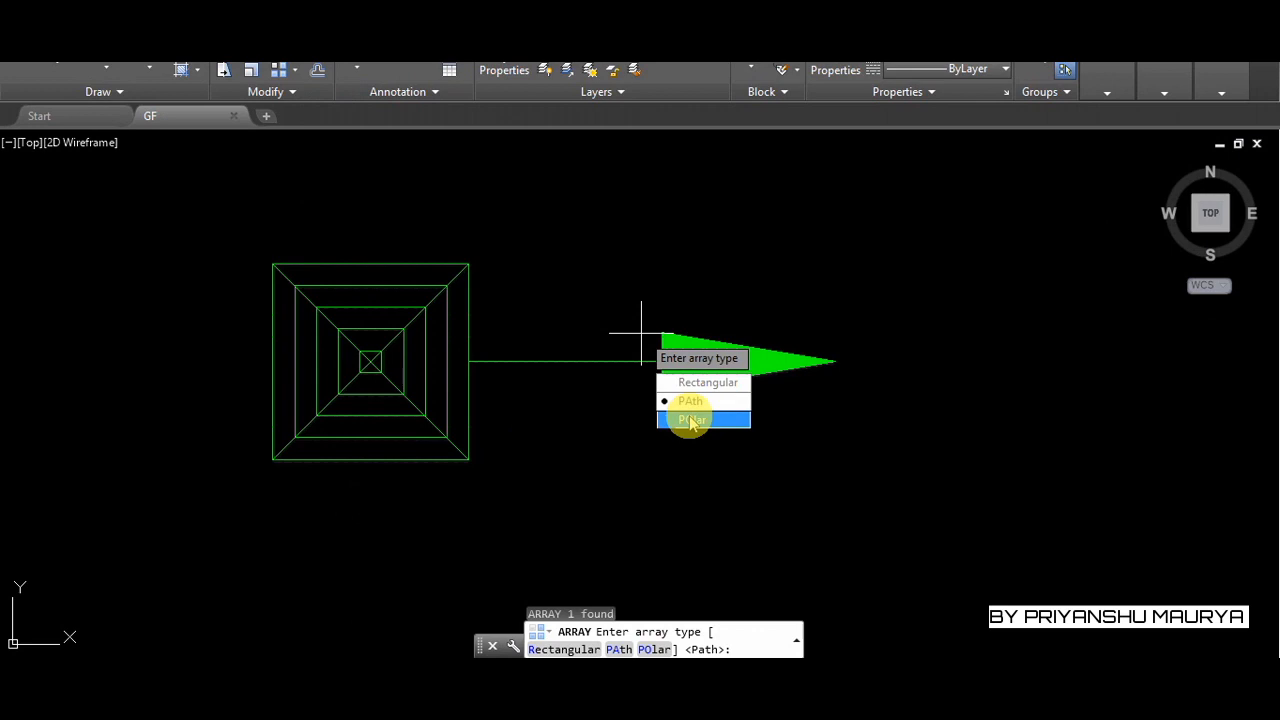
pyautogui.click(692, 420)
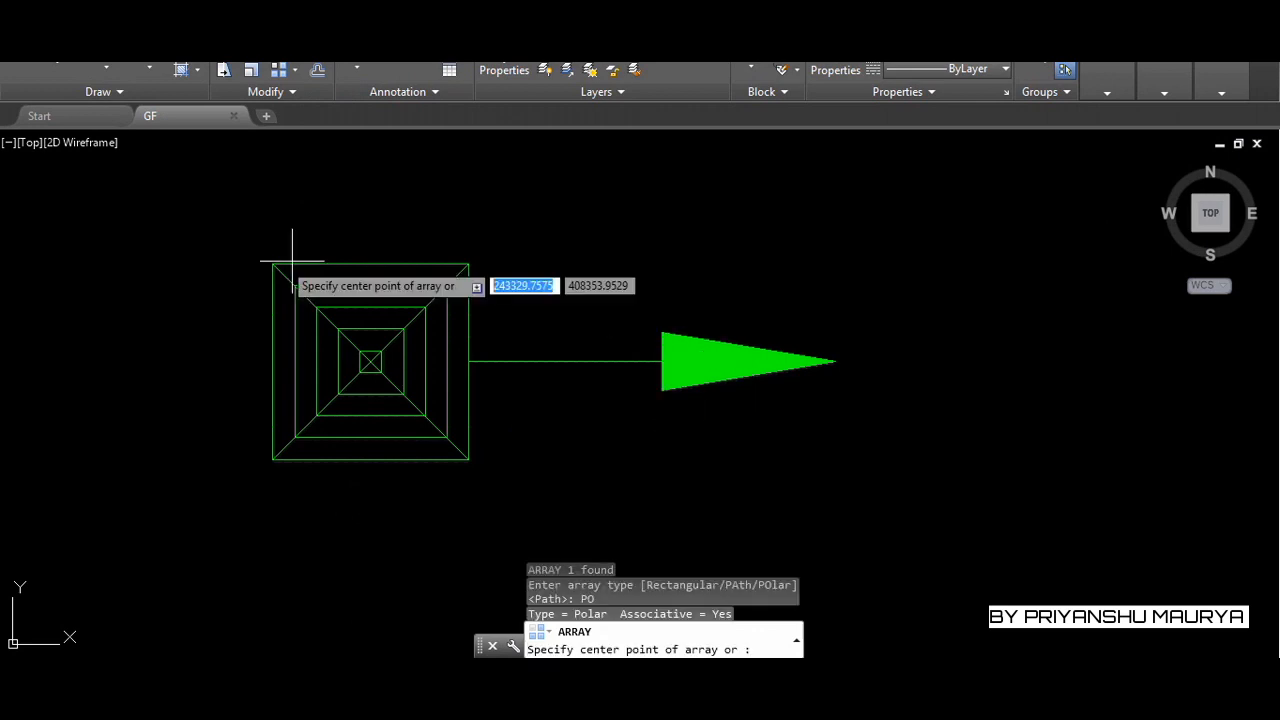
pyautogui.click(370, 361)
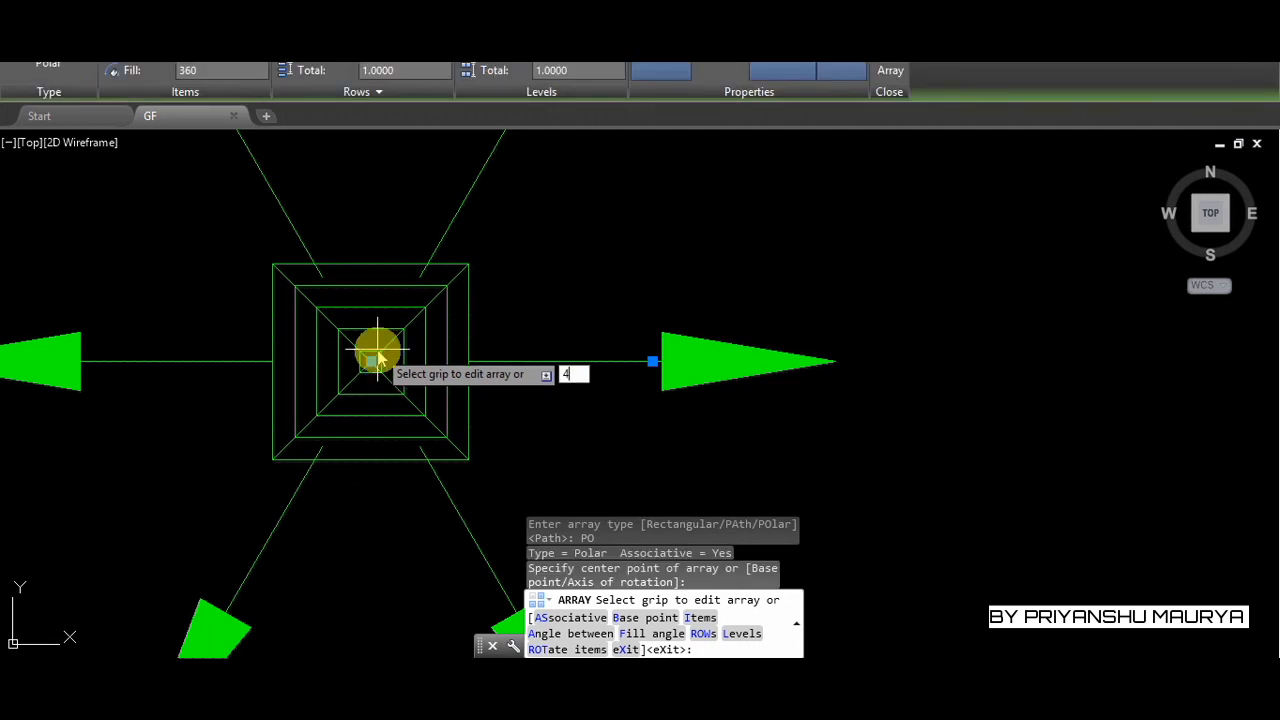
pyautogui.press('Return')
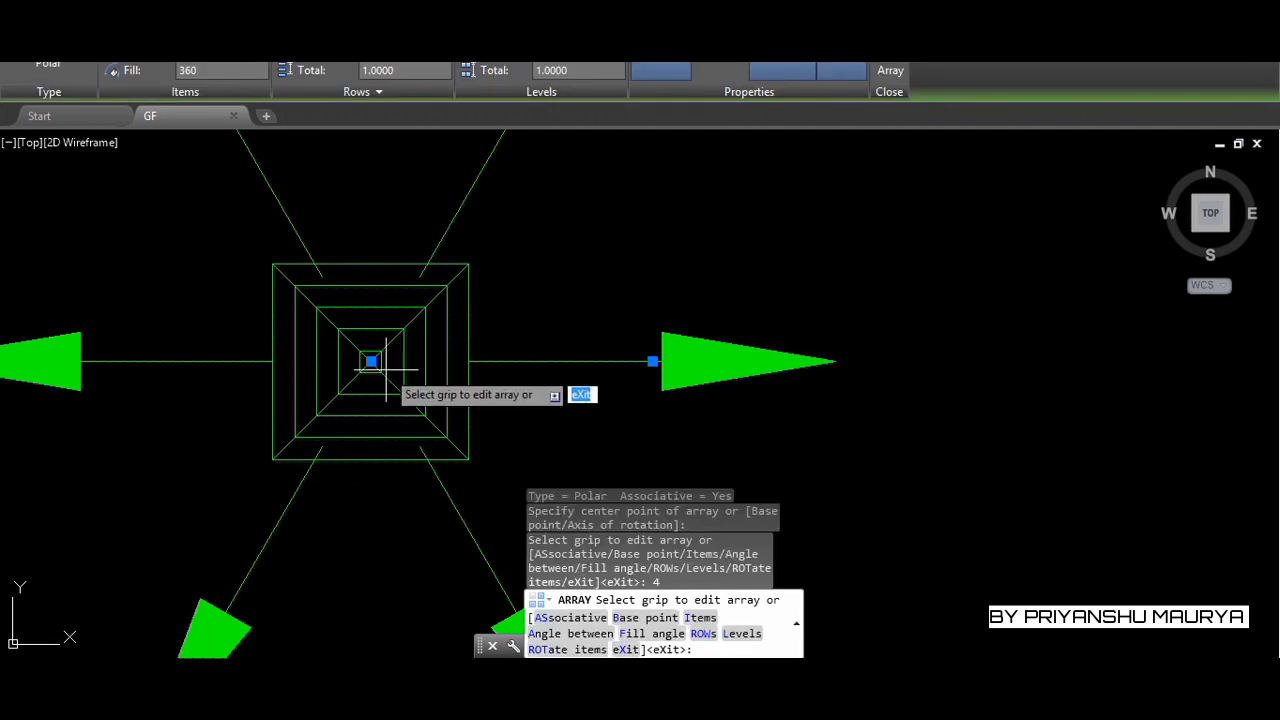
pyautogui.press('Return')
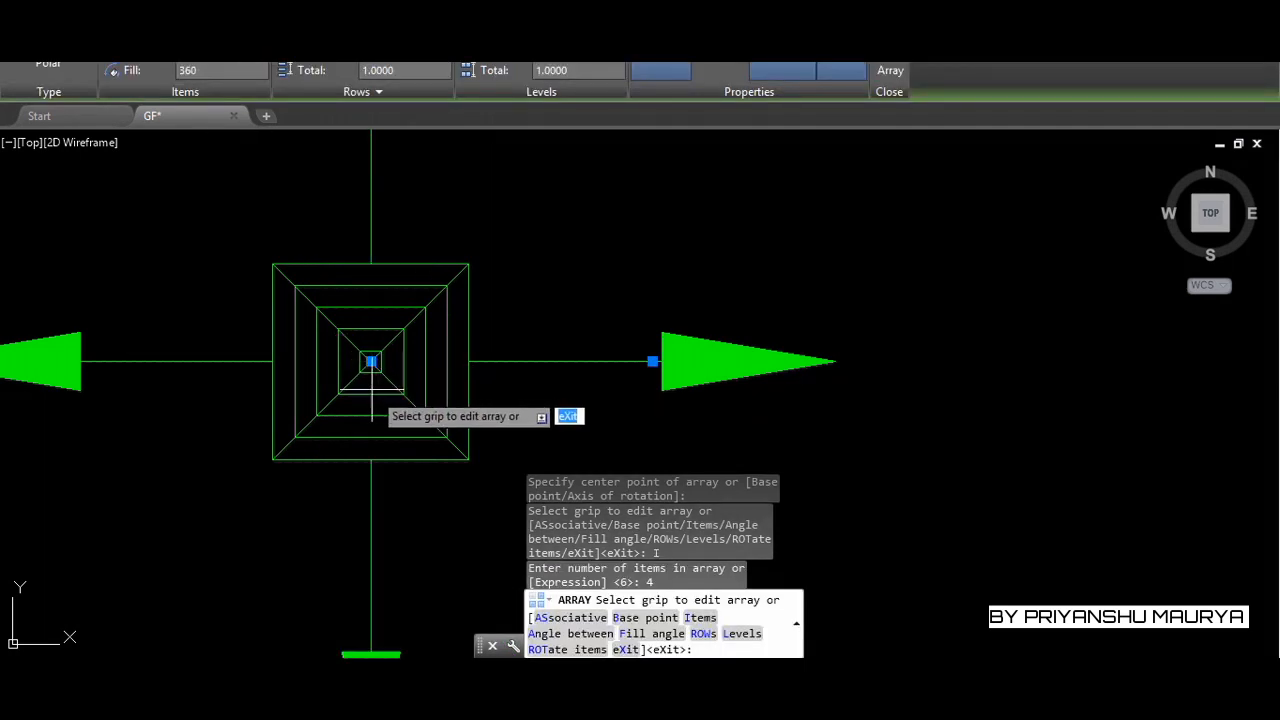
pyautogui.press('Escape')
pyautogui.press('Escape')
pyautogui.press('Escape')
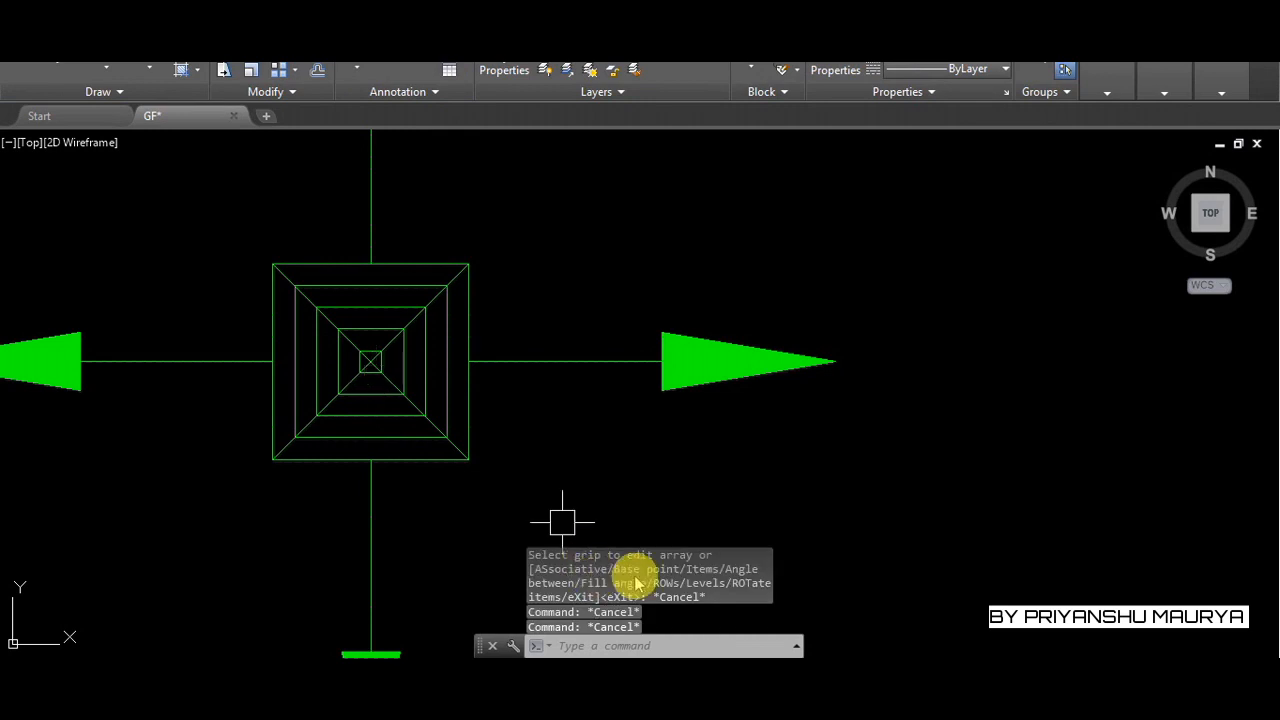
# Stretch both ends of the green fresh-air line in the toilet passage to the inner faces of the end walls
pyautogui.scroll(-8, 646, 349)
pyautogui.scroll(2, 575, 315)
pyautogui.scroll(-2, 481, 309)
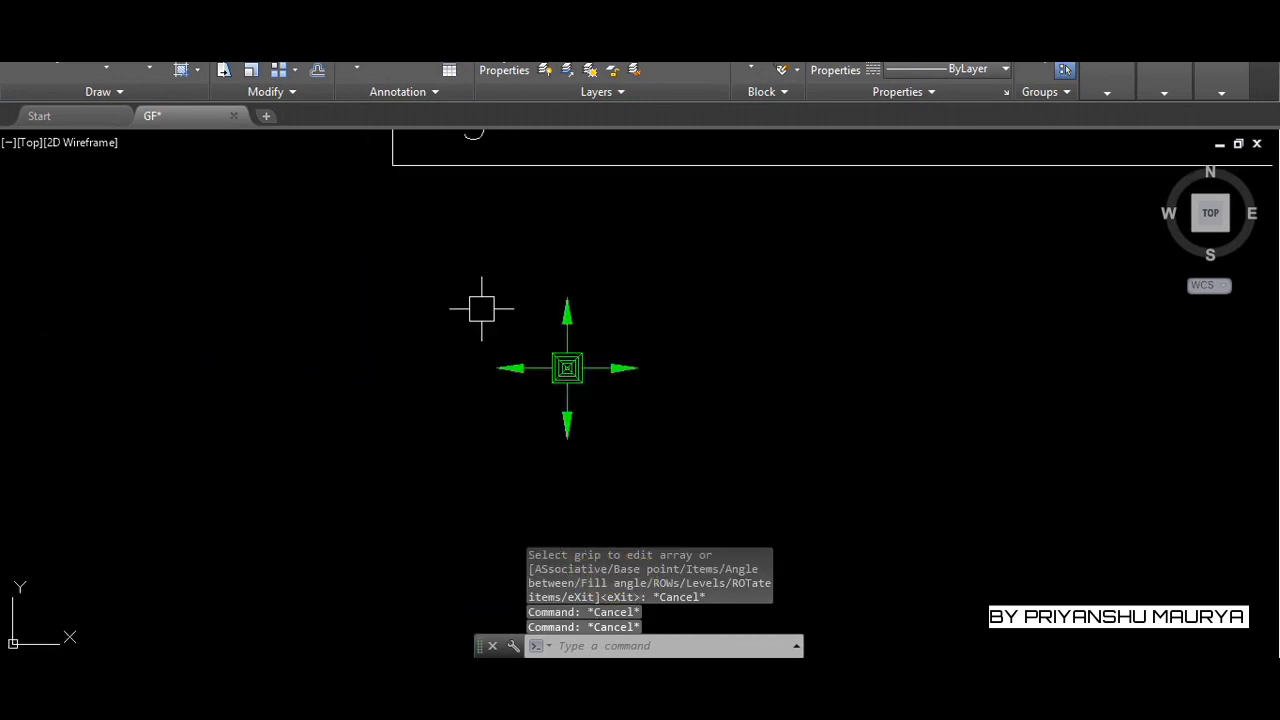
pyautogui.press('Escape')
pyautogui.scroll(-4, 472, 393)
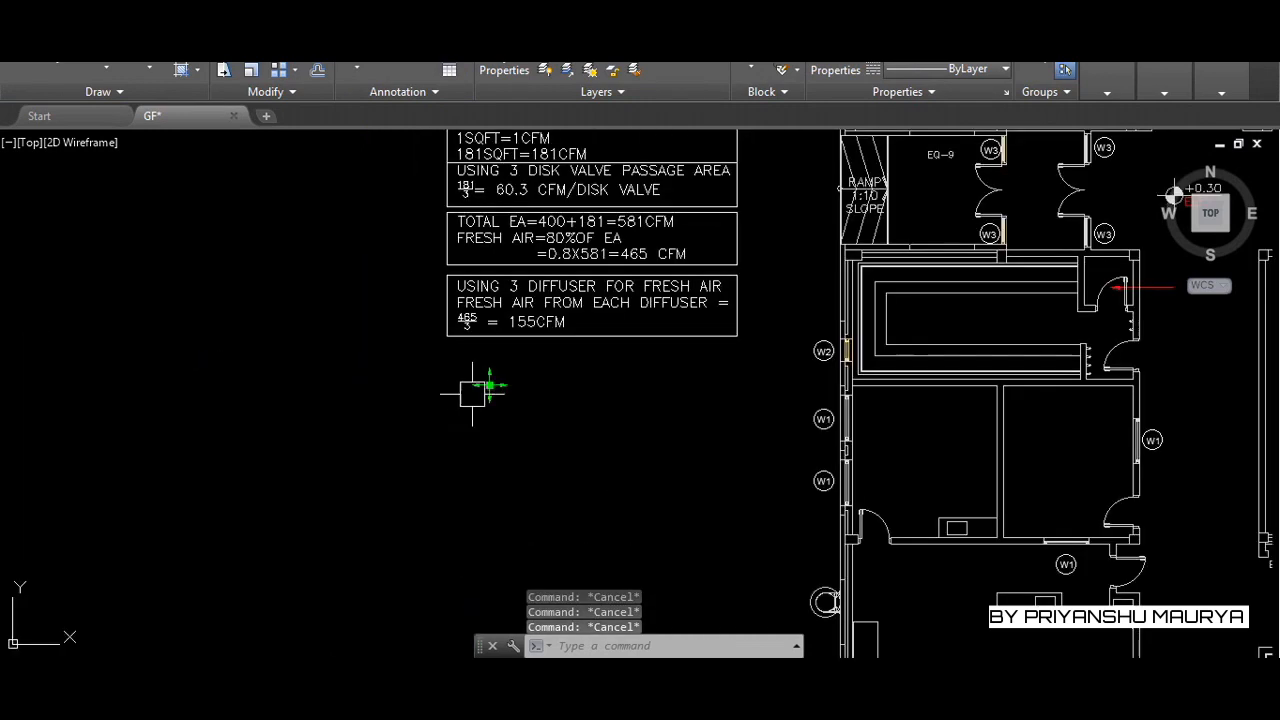
pyautogui.scroll(-3, 505, 408)
pyautogui.scroll(12, 705, 250)
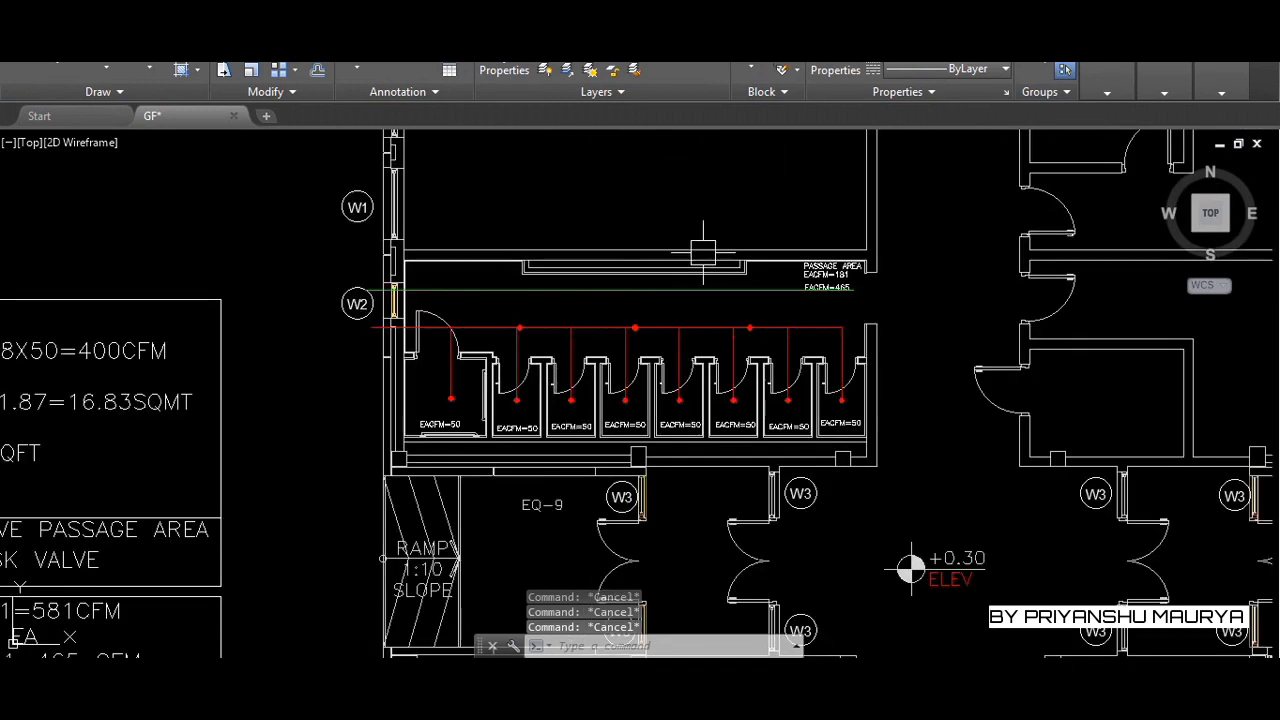
pyautogui.scroll(1, 1133, 260)
pyautogui.scroll(-1, 641, 336)
pyautogui.scroll(2, 868, 364)
pyautogui.click(927, 347)
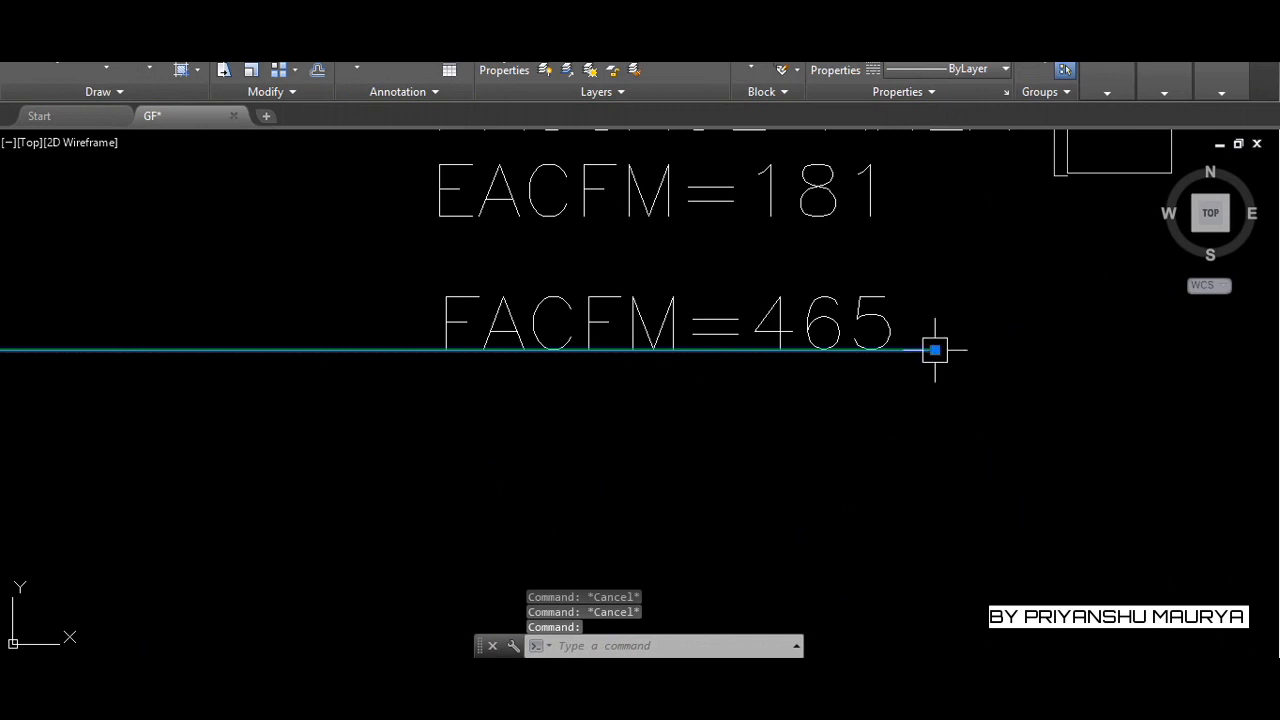
pyautogui.click(935, 349)
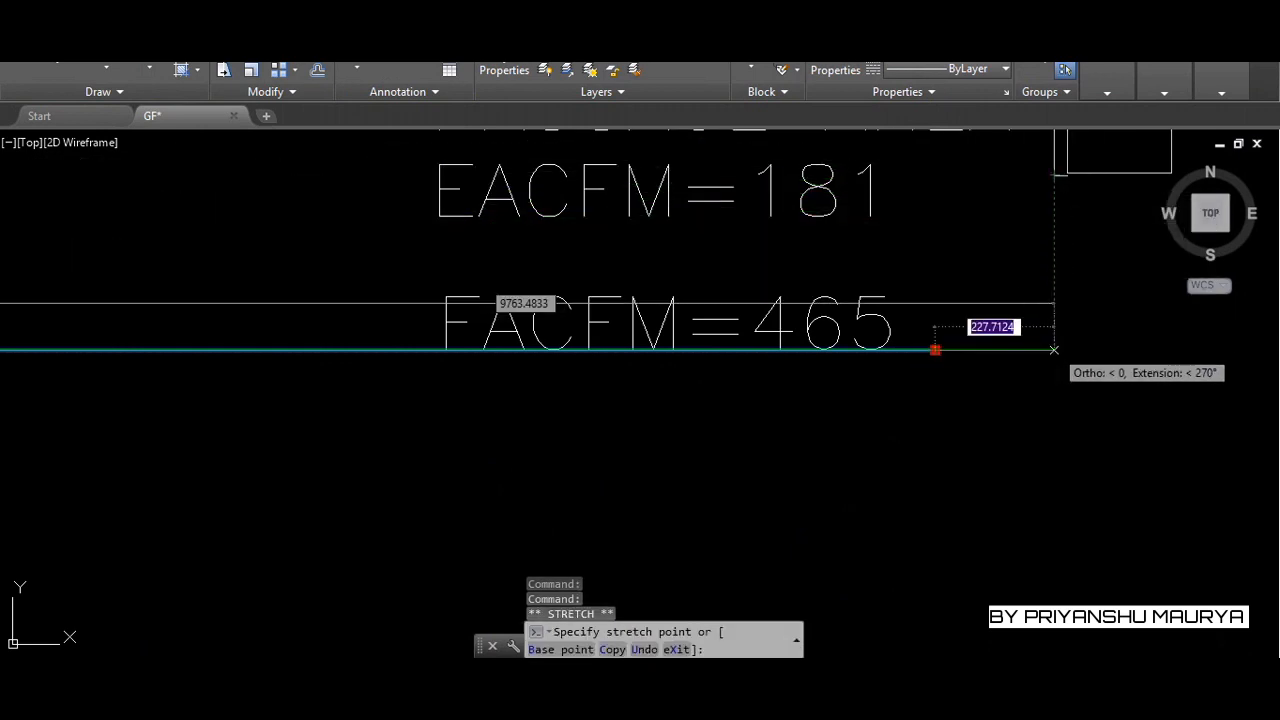
pyautogui.click(1053, 349)
pyautogui.scroll(-5, 1055, 352)
pyautogui.scroll(6, 295, 365)
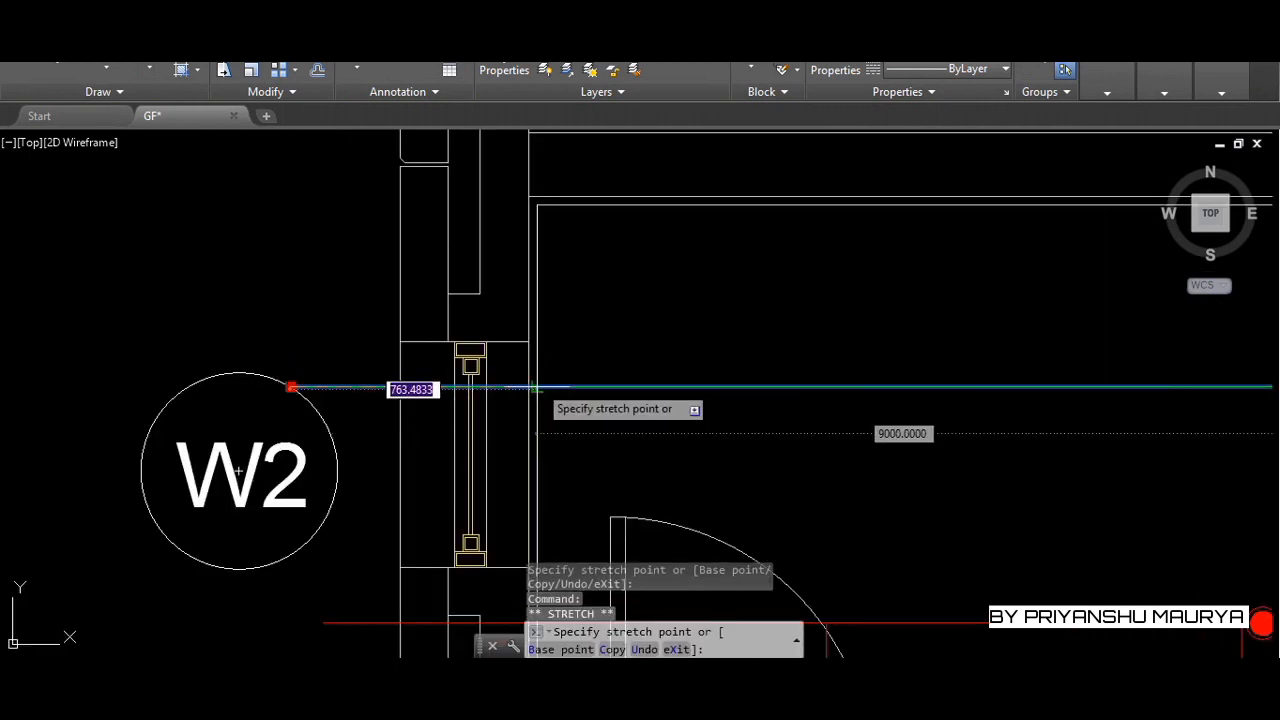
pyautogui.press('Escape')
pyautogui.press('Escape')
# Divide the green fresh-air line into 4 equal segments
pyautogui.scroll(-2, 231, 259)
pyautogui.scroll(-3, 176, 263)
pyautogui.click(445, 293)
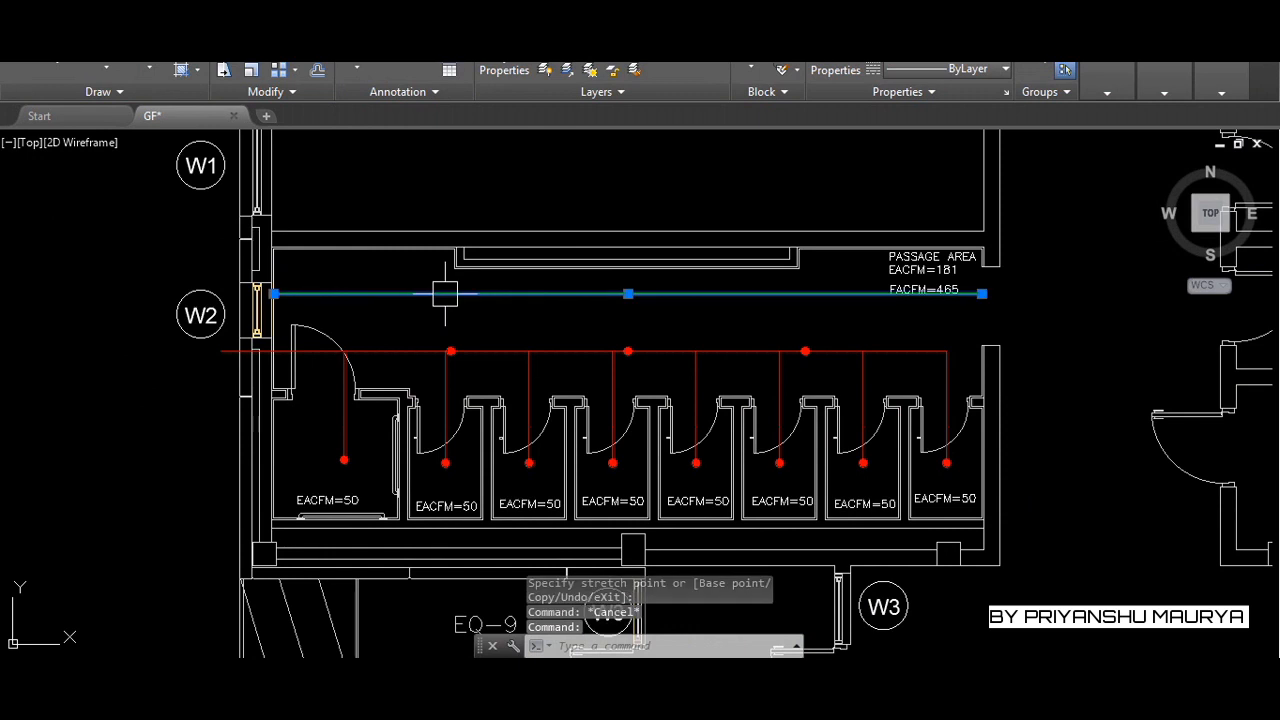
pyautogui.write('DIV')
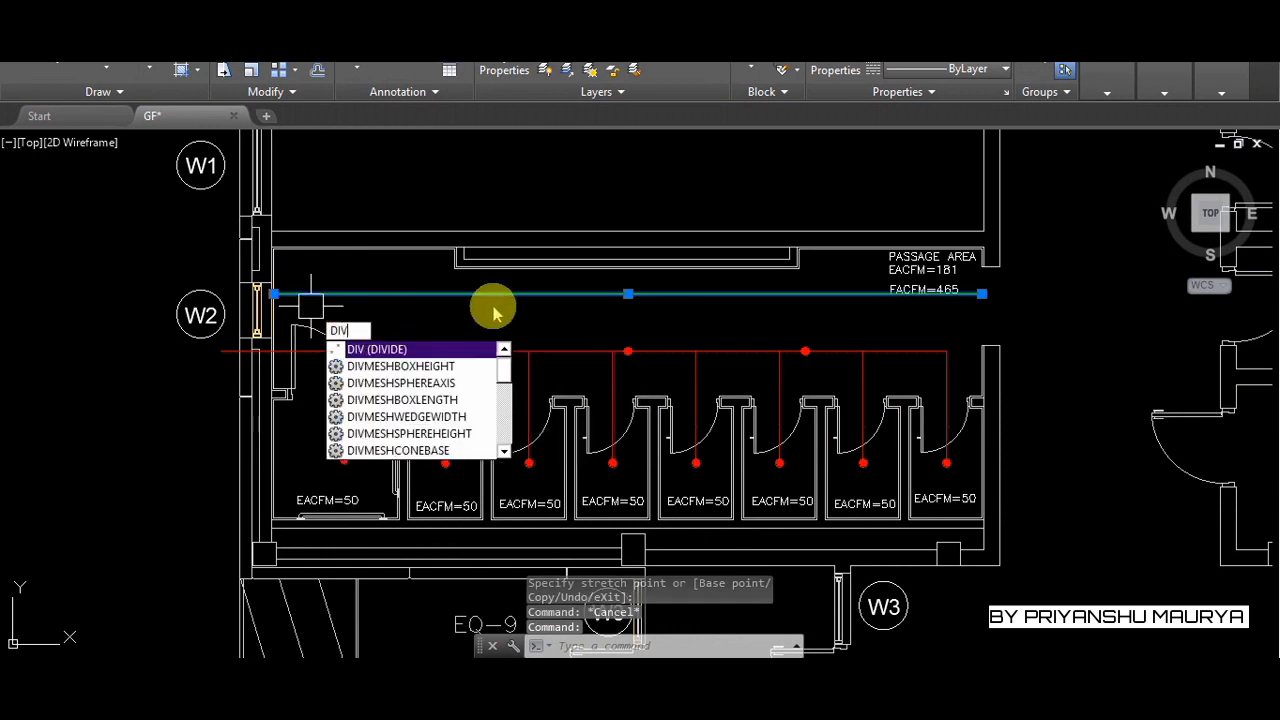
pyautogui.press('Return')
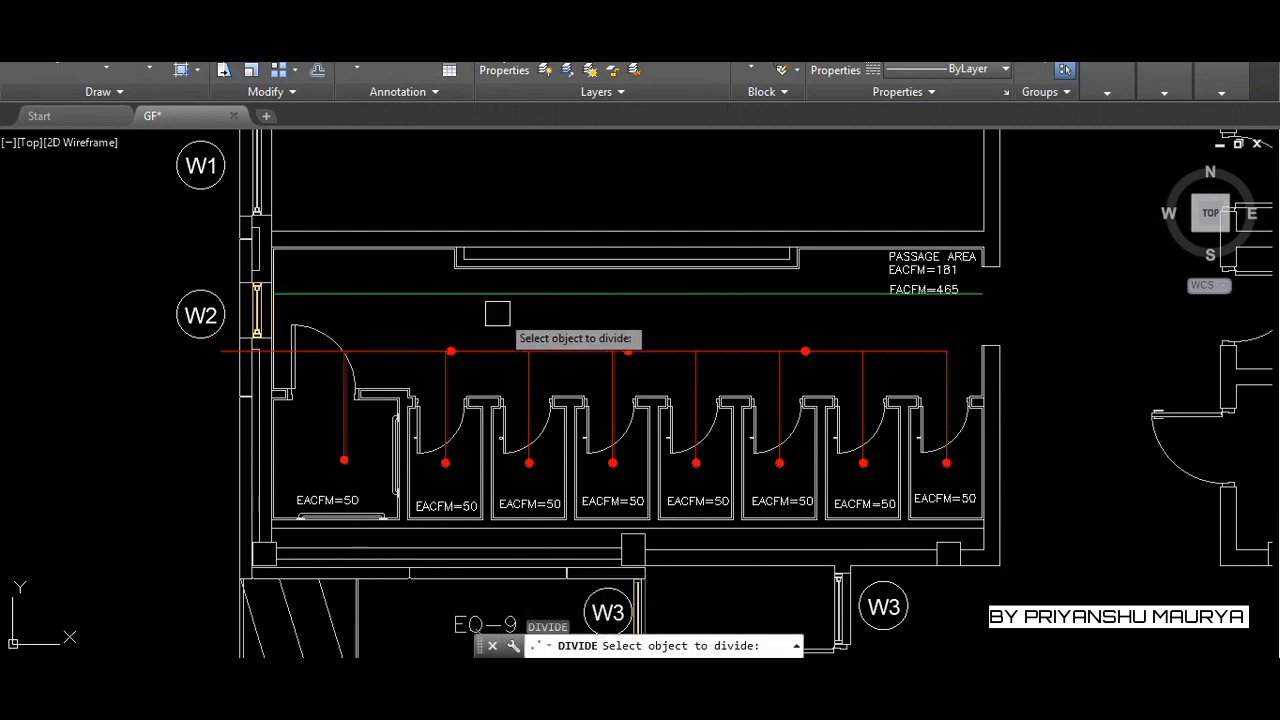
pyautogui.click(500, 294)
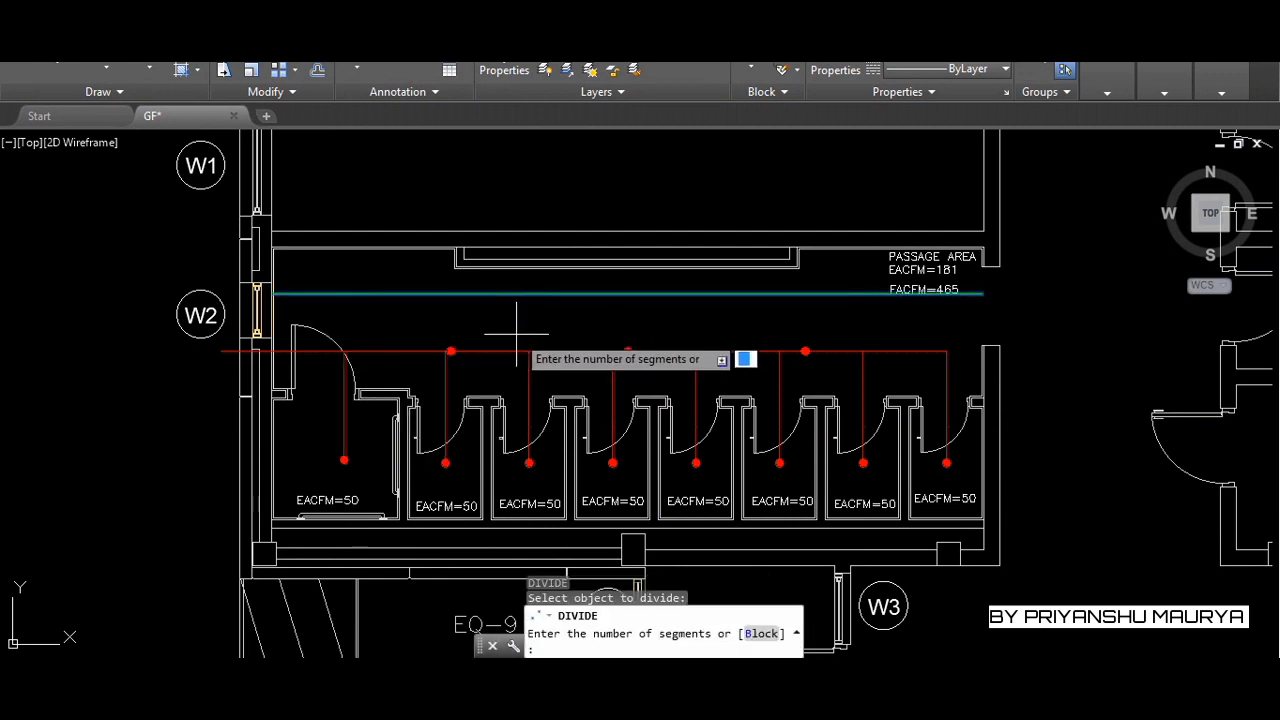
pyautogui.press('Return')
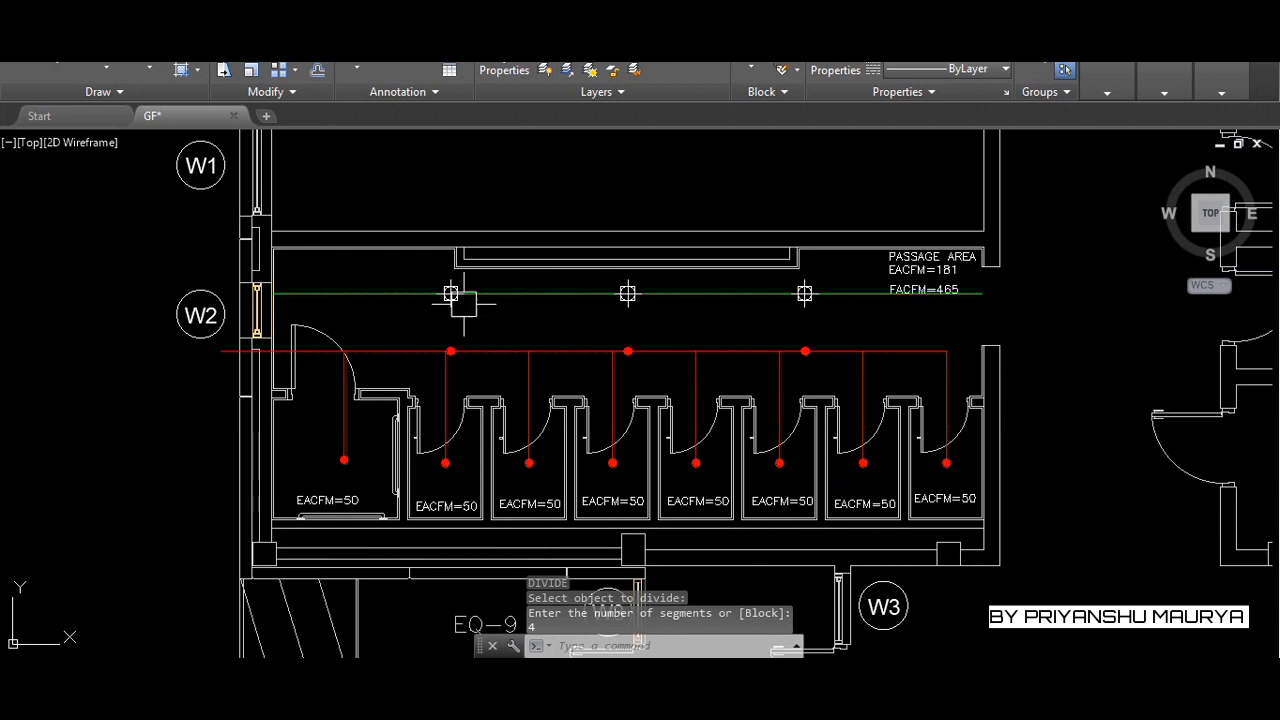
# Start a block definition named DIFF225X225 from the diffuser and its four arrows, with the diffuser's centre as base point
pyautogui.scroll(-5, 985, 319)
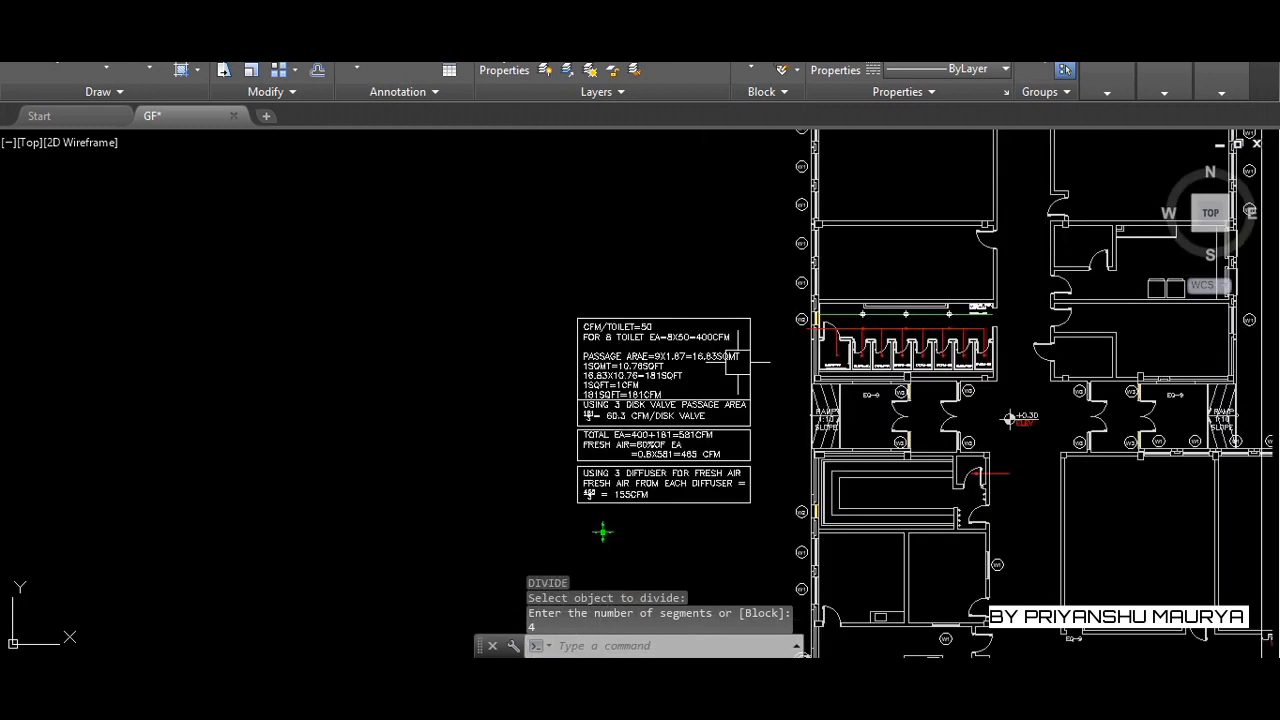
pyautogui.scroll(5, 590, 510)
pyautogui.scroll(-4, 451, 507)
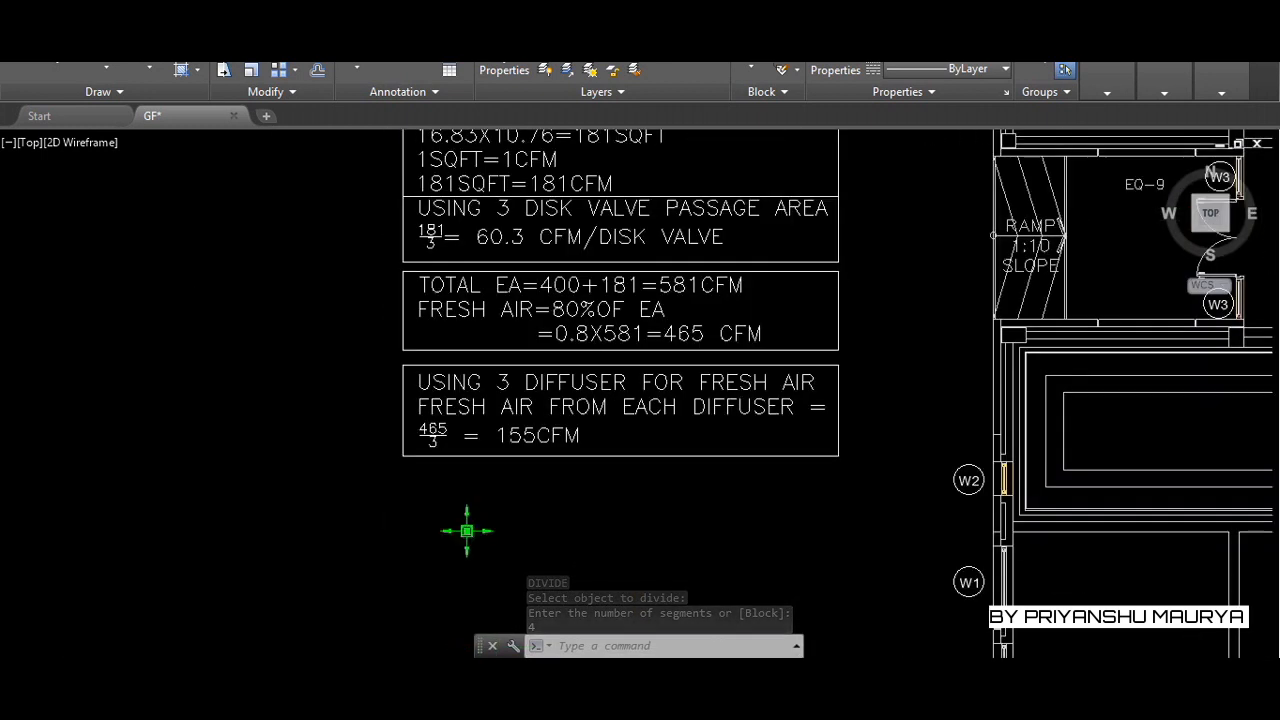
pyautogui.scroll(4, 449, 449)
pyautogui.click(523, 506)
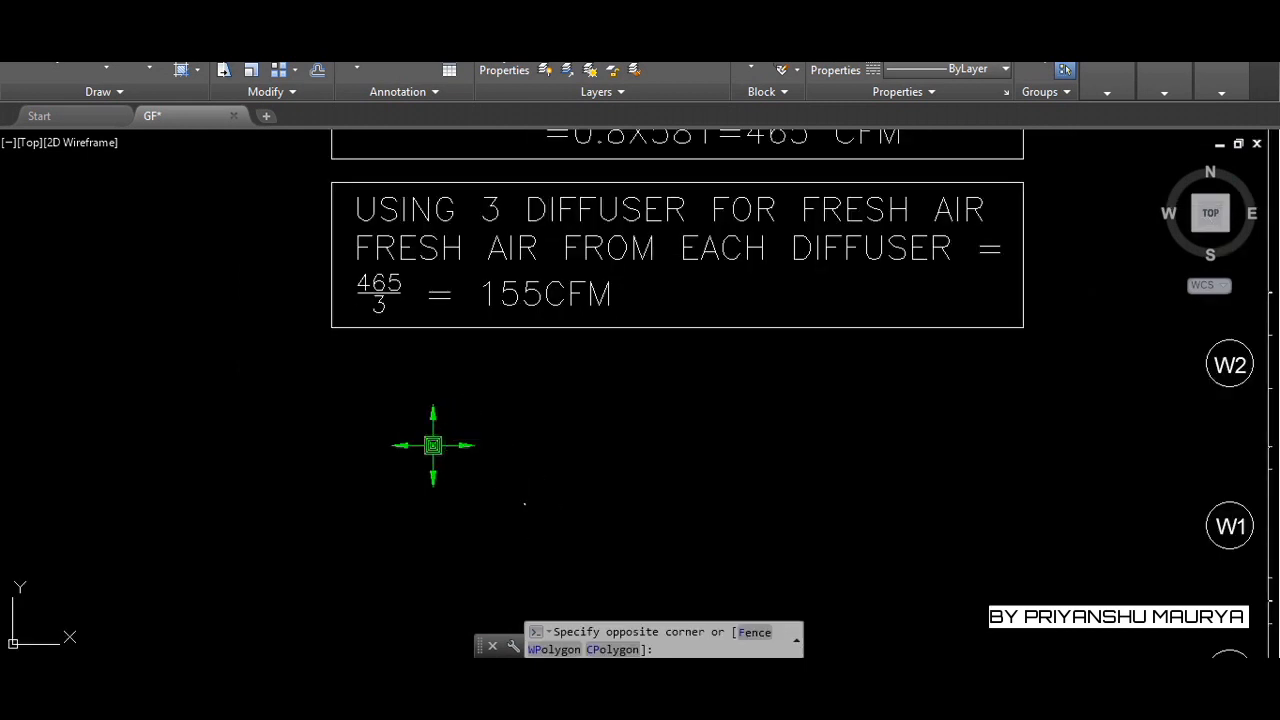
pyautogui.click(394, 414)
pyautogui.click(541, 509)
pyautogui.click(342, 400)
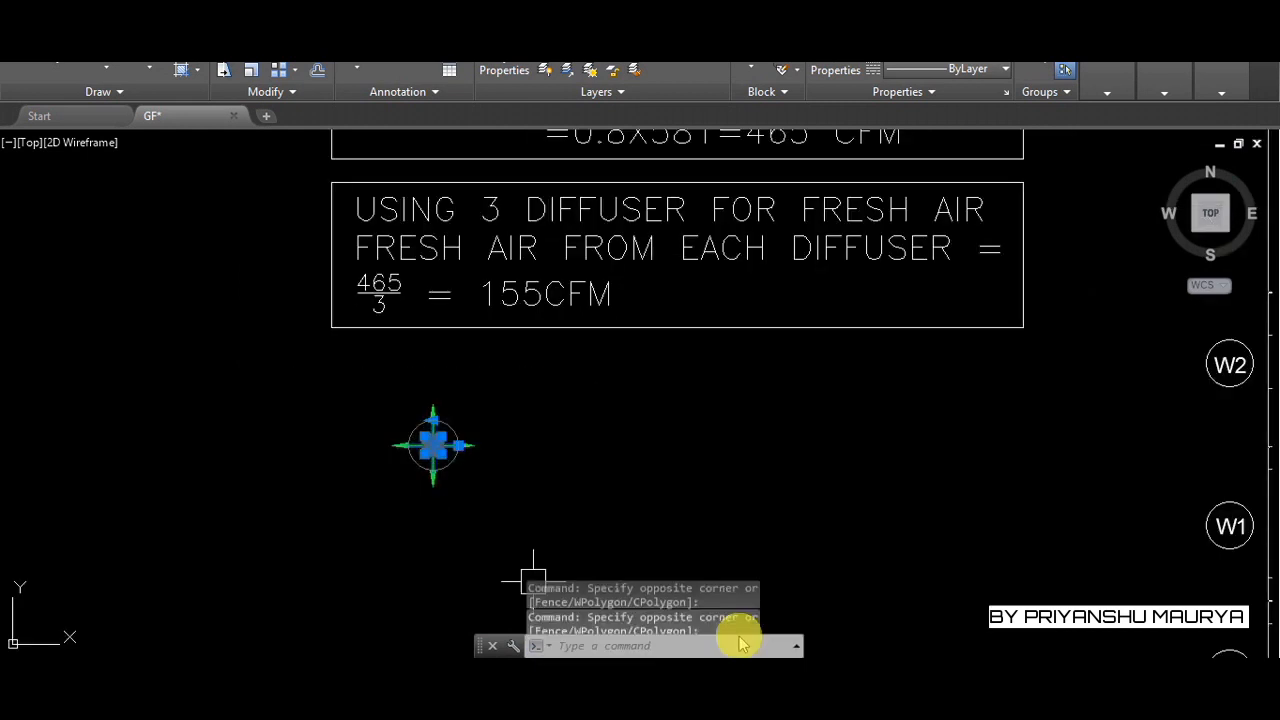
pyautogui.click(518, 492)
pyautogui.click(314, 380)
pyautogui.click(316, 391)
pyautogui.click(506, 524)
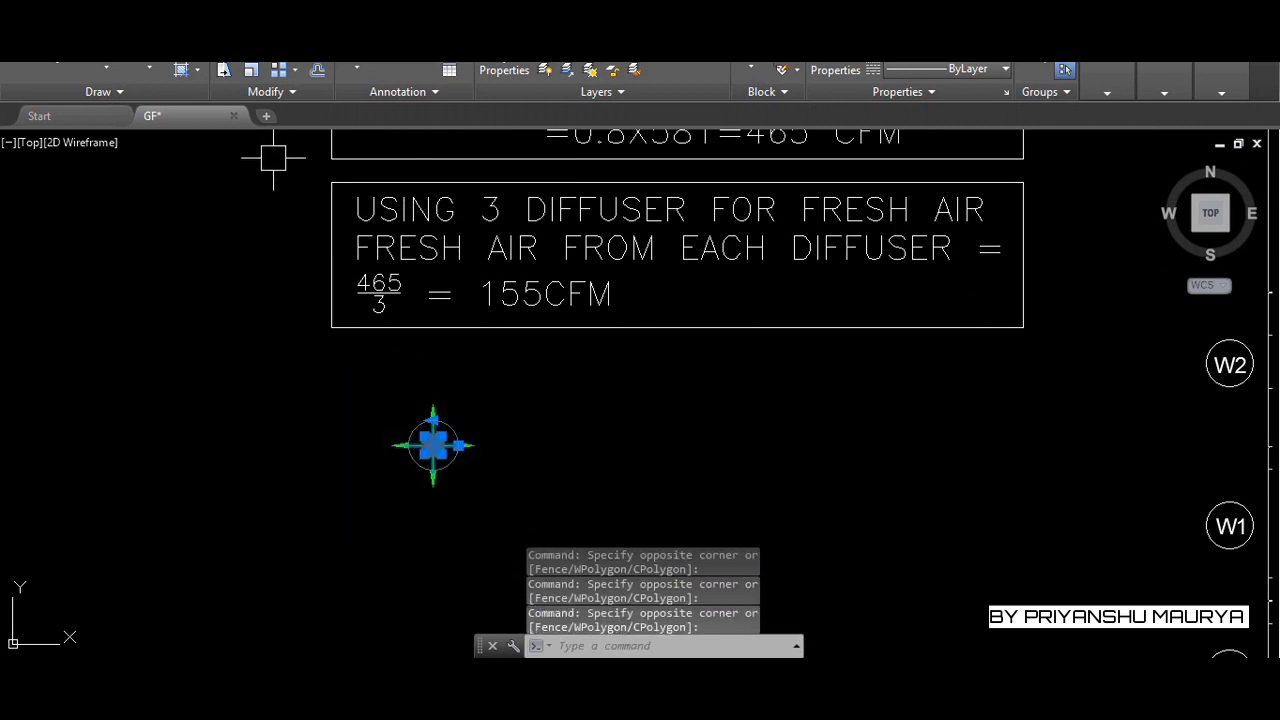
pyautogui.write('b')
pyautogui.press('Return')
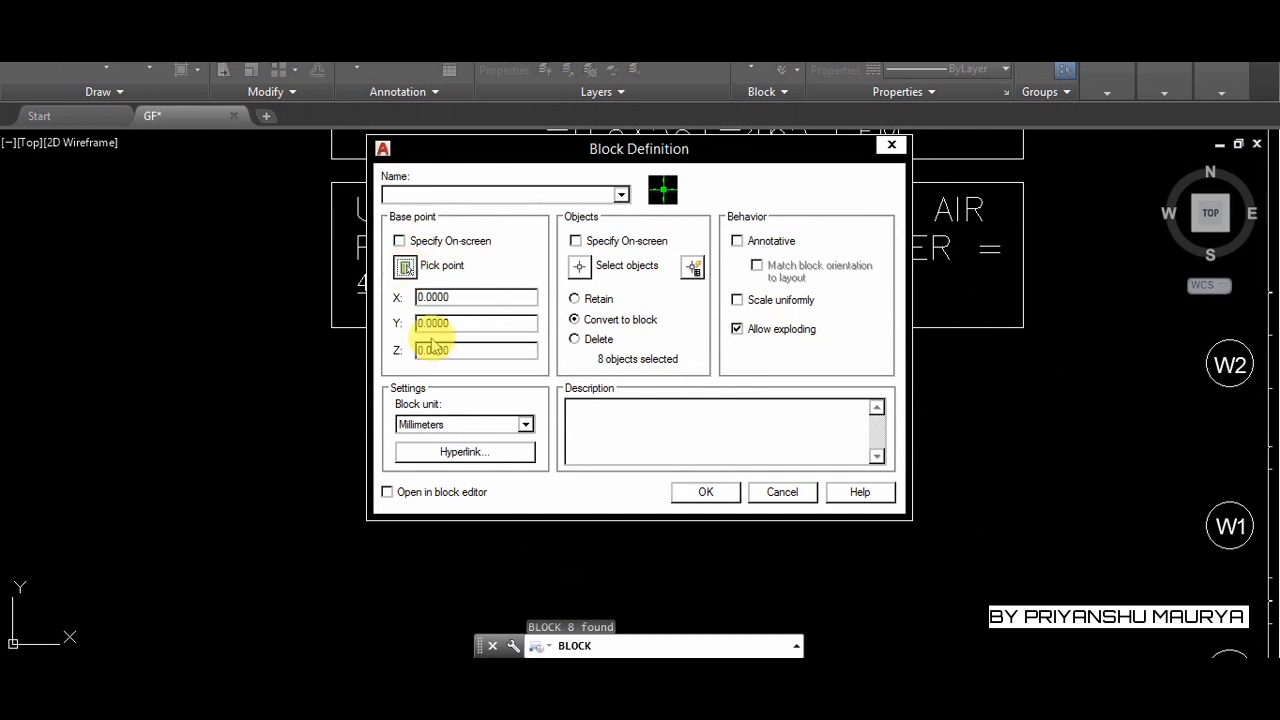
pyautogui.click(405, 268)
pyautogui.scroll(3, 428, 463)
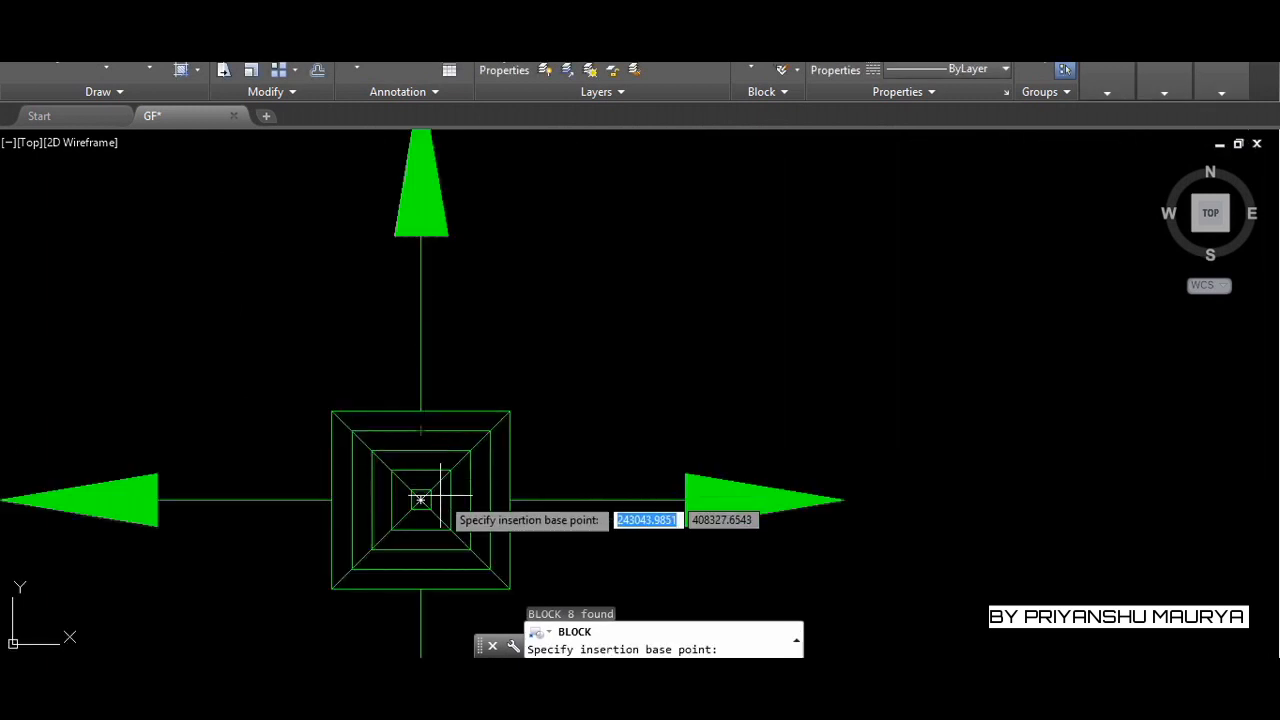
pyautogui.click(421, 499)
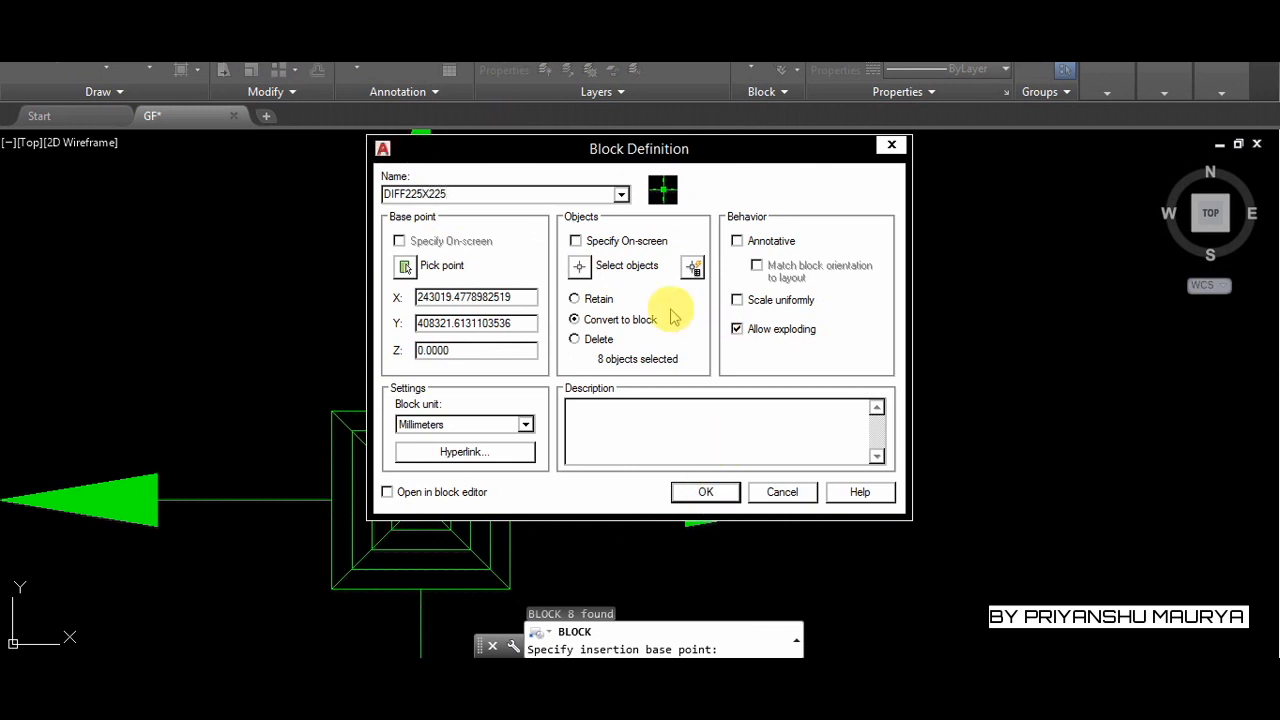
# Reselect the diffuser with all four arrows as the block's objects and create the block
pyautogui.click(580, 268)
pyautogui.scroll(-3, 529, 360)
pyautogui.click(408, 238)
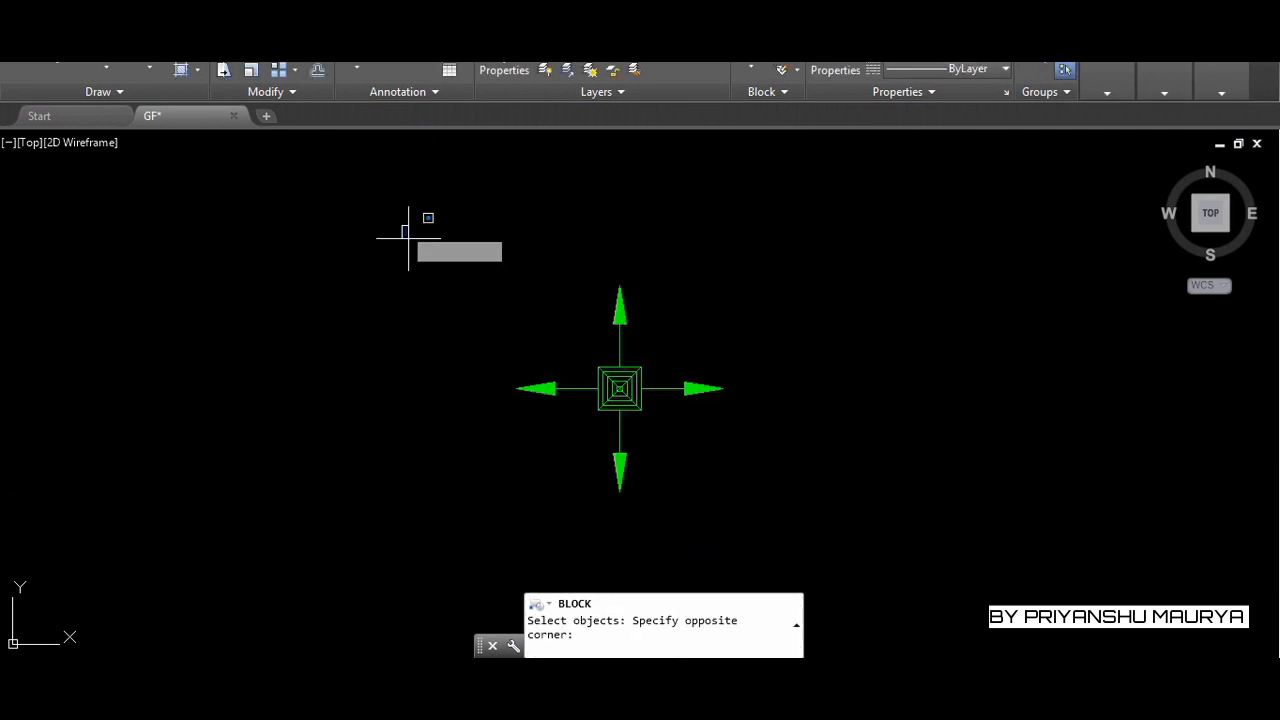
pyautogui.click(791, 580)
pyautogui.click(787, 531)
pyautogui.click(505, 278)
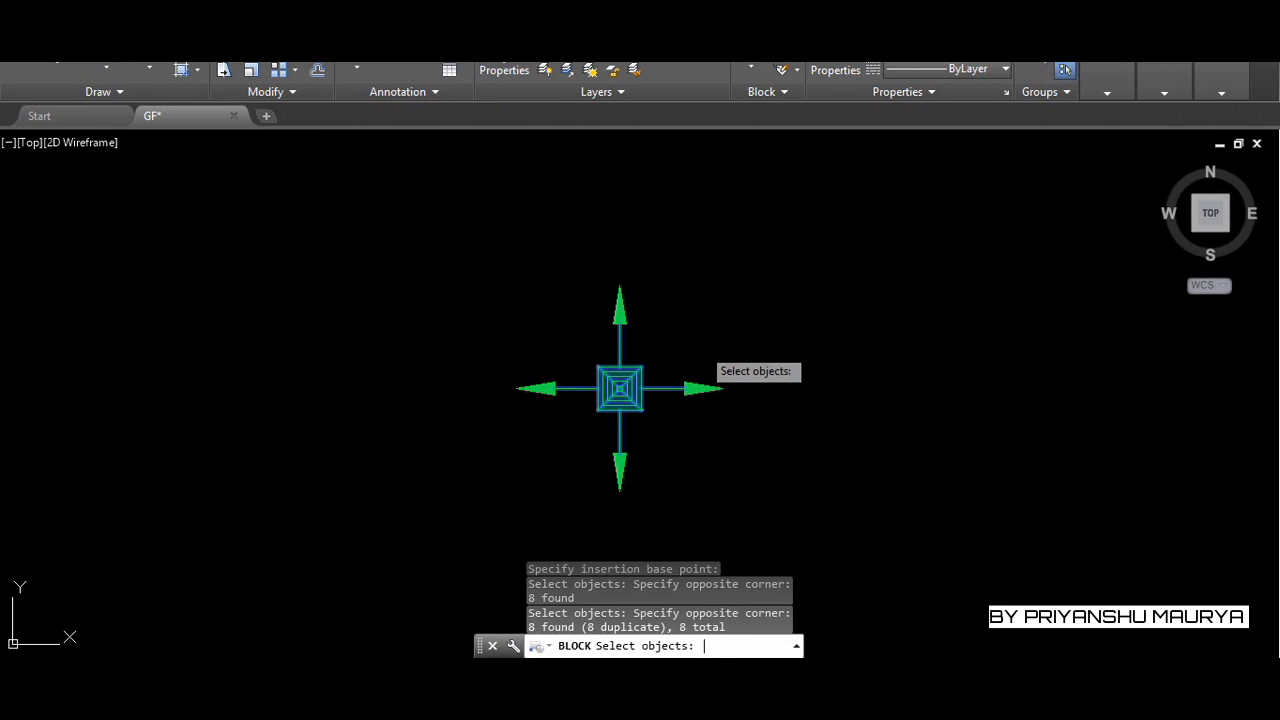
pyautogui.press('Return')
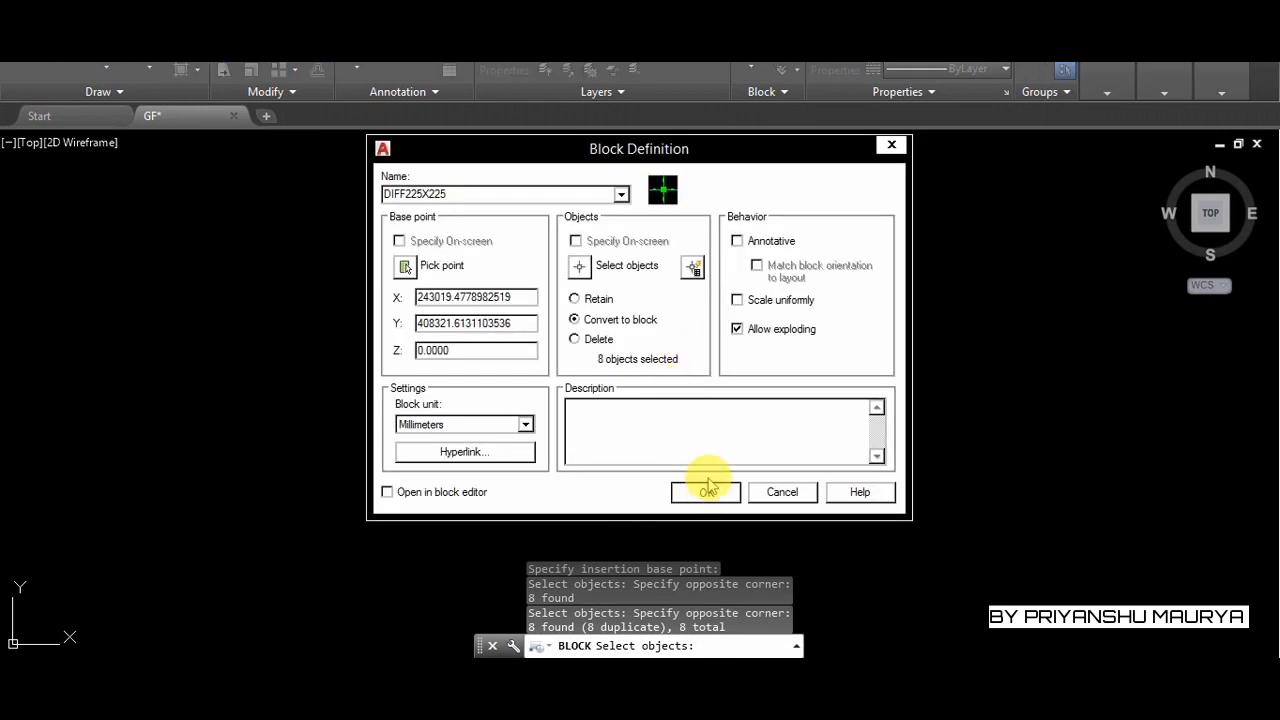
pyautogui.click(706, 491)
pyautogui.scroll(6, 620, 395)
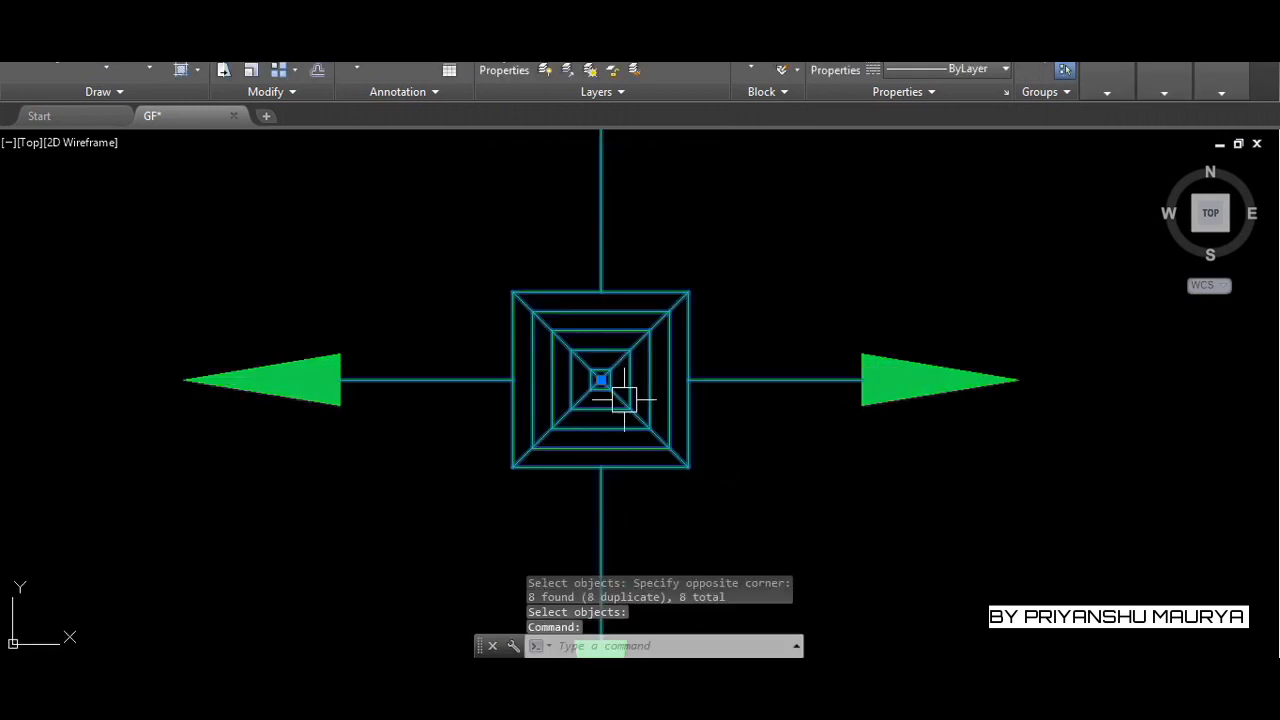
pyautogui.press('Escape')
# Copy the diffuser block from its centre onto the first division point of the green fresh-air line in the toilet passage
pyautogui.scroll(-4, 349, 365)
pyautogui.scroll(6, 466, 409)
pyautogui.scroll(-4, 484, 417)
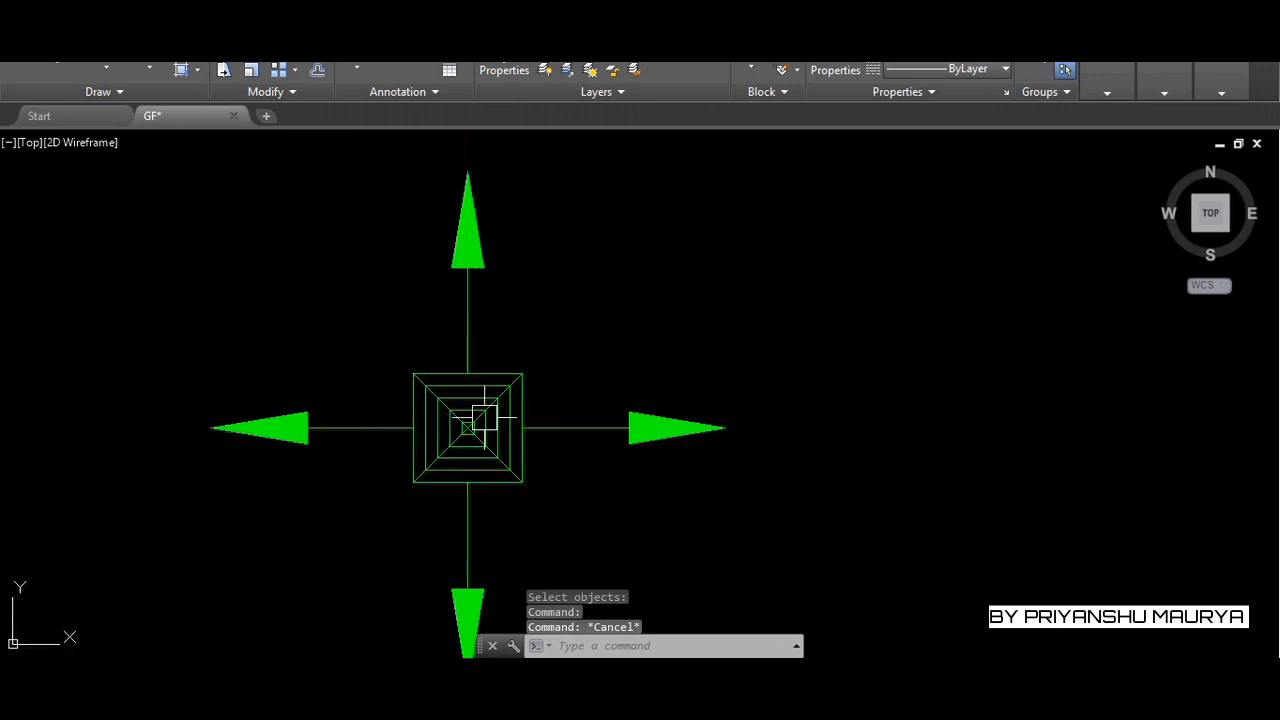
pyautogui.write('CO')
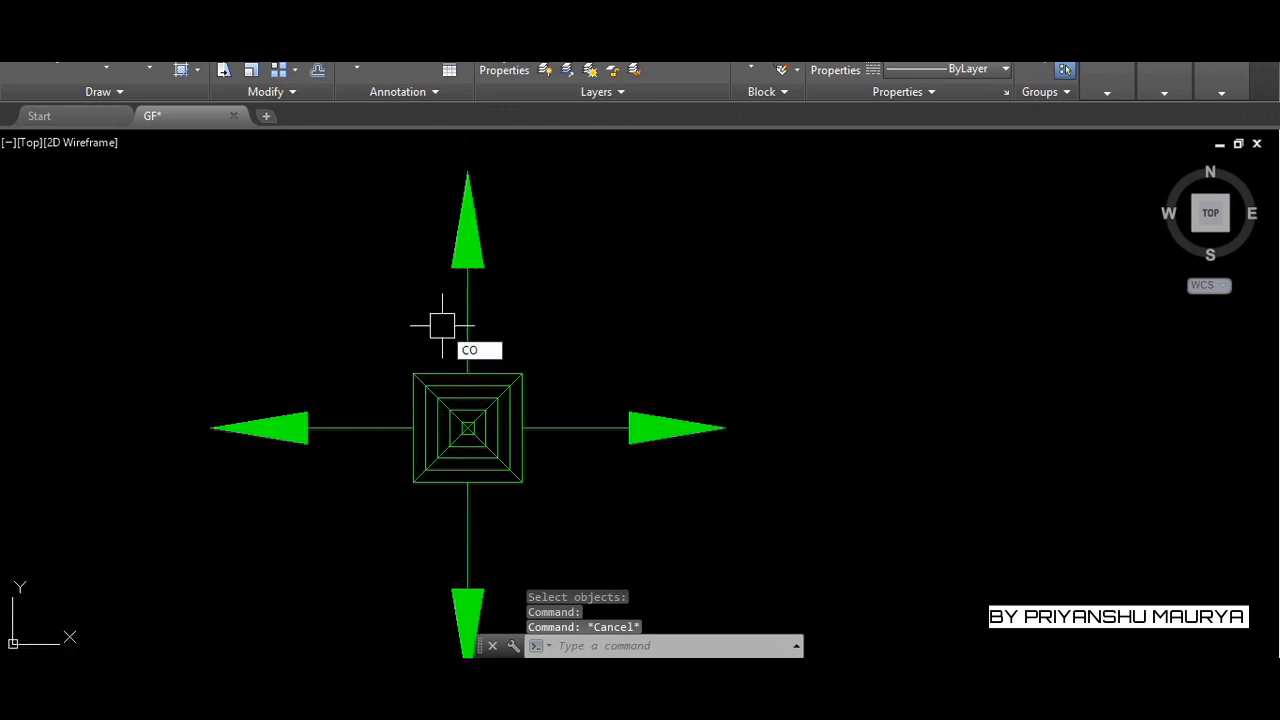
pyautogui.press('Return')
pyautogui.click(677, 429)
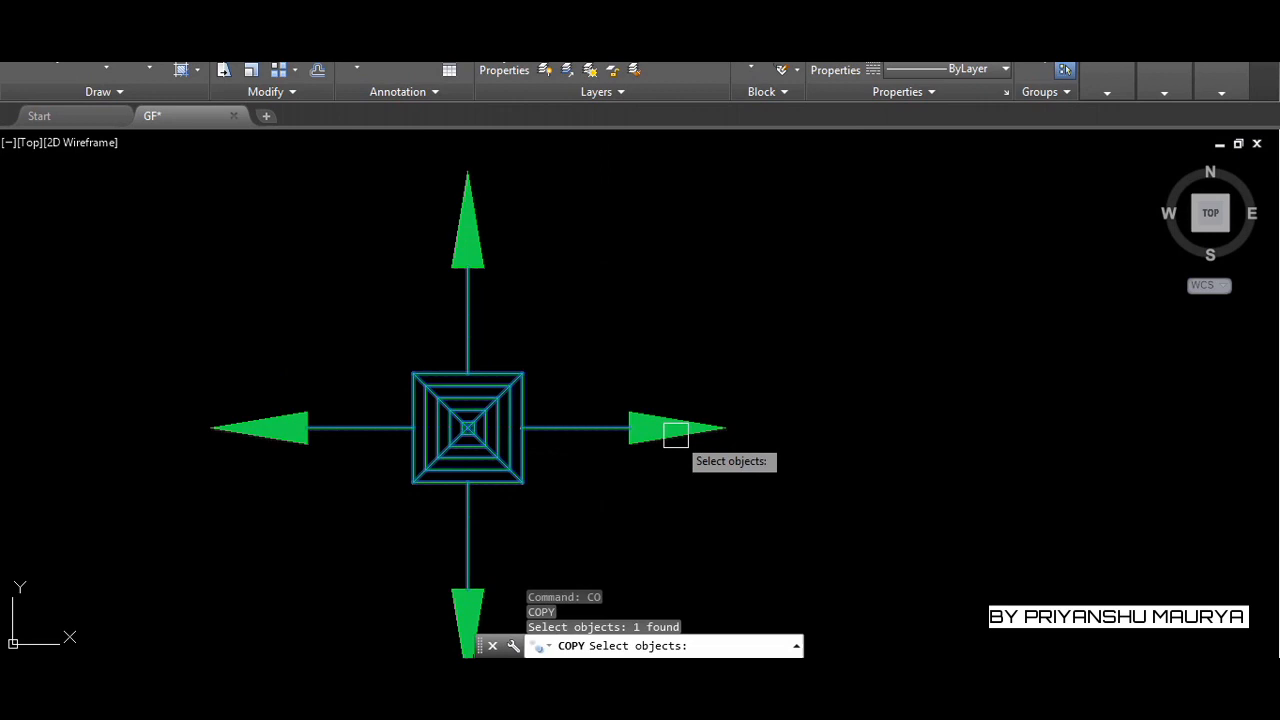
pyautogui.press('Return')
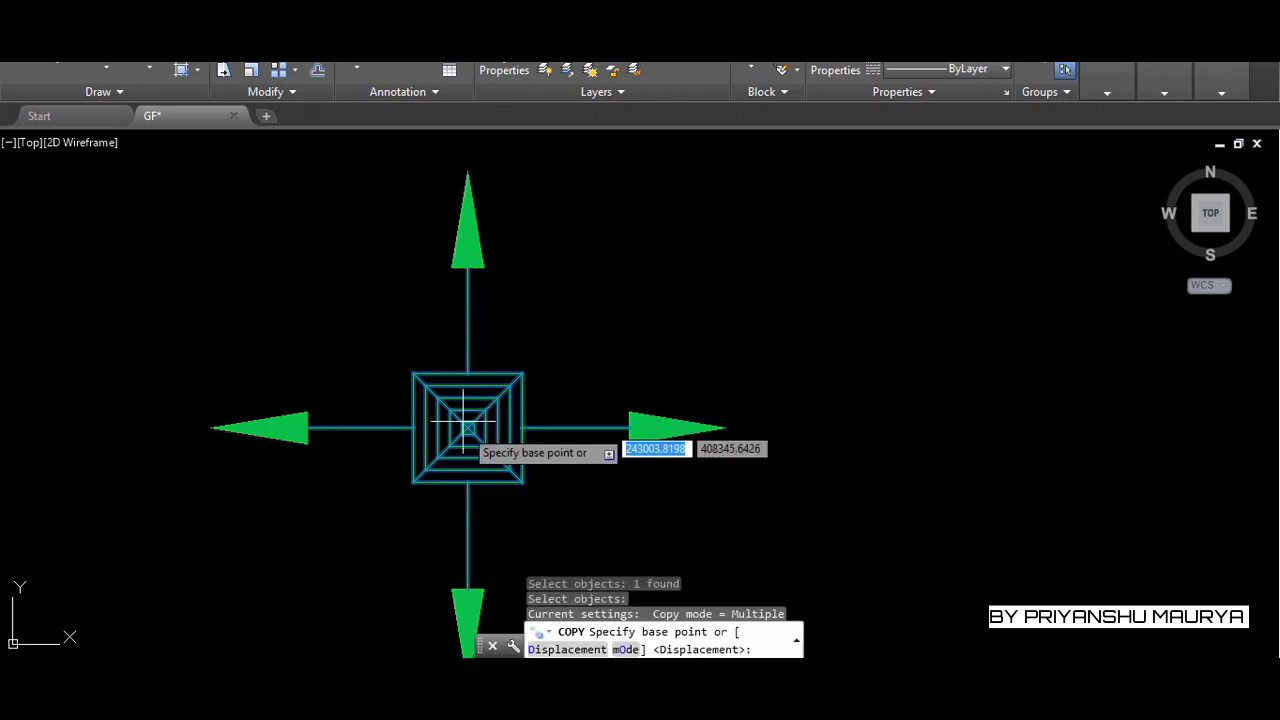
pyautogui.scroll(6, 461, 422)
pyautogui.click(458, 421)
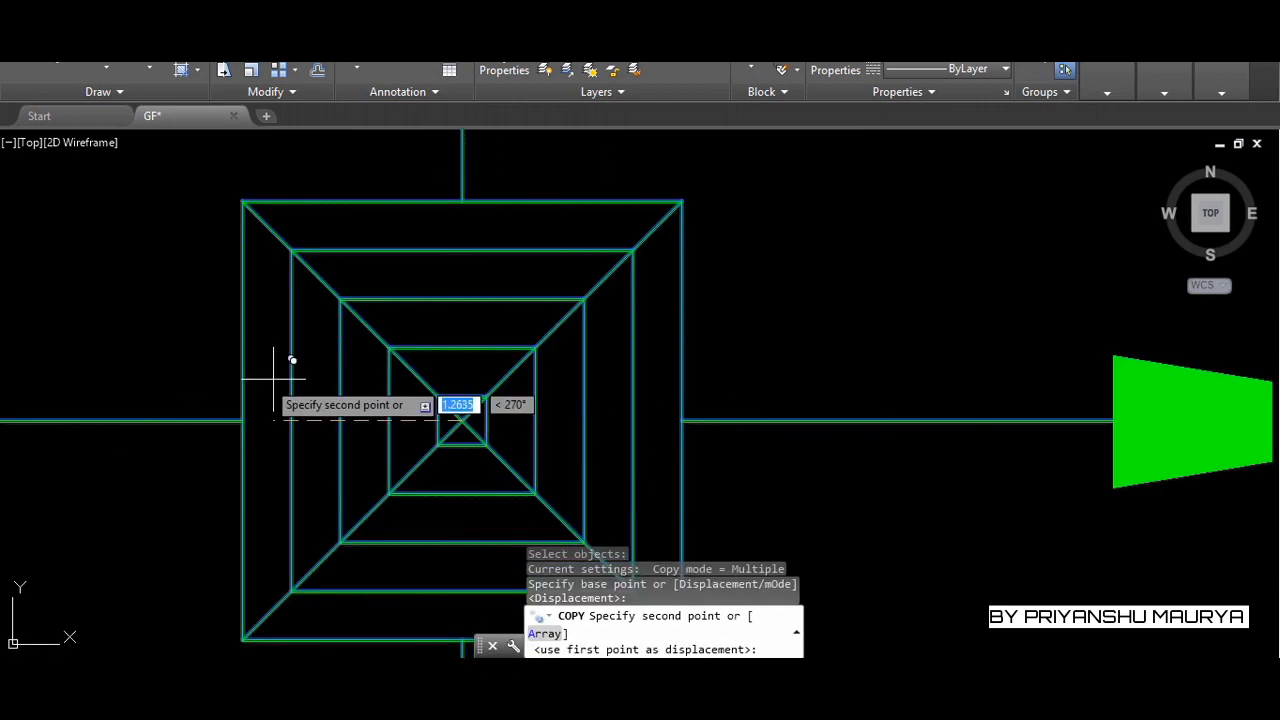
pyautogui.scroll(-8, 300, 400)
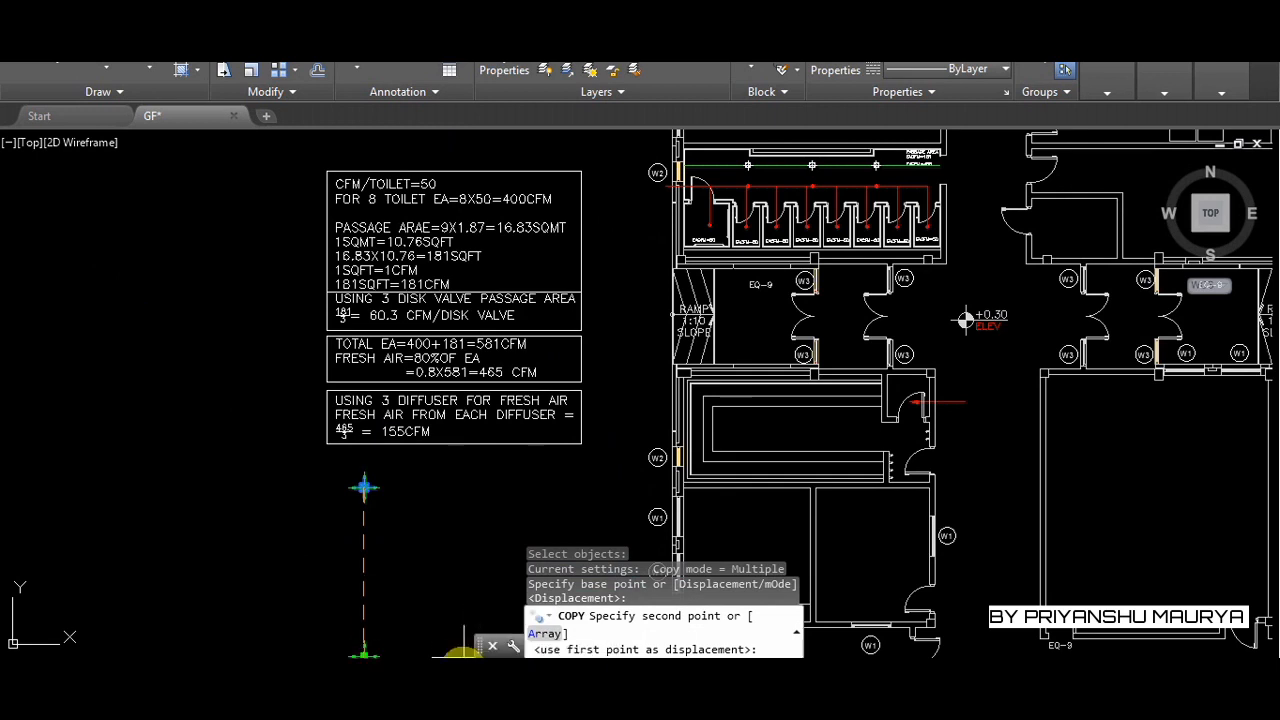
pyautogui.press('F8')
pyautogui.scroll(-6, 363, 626)
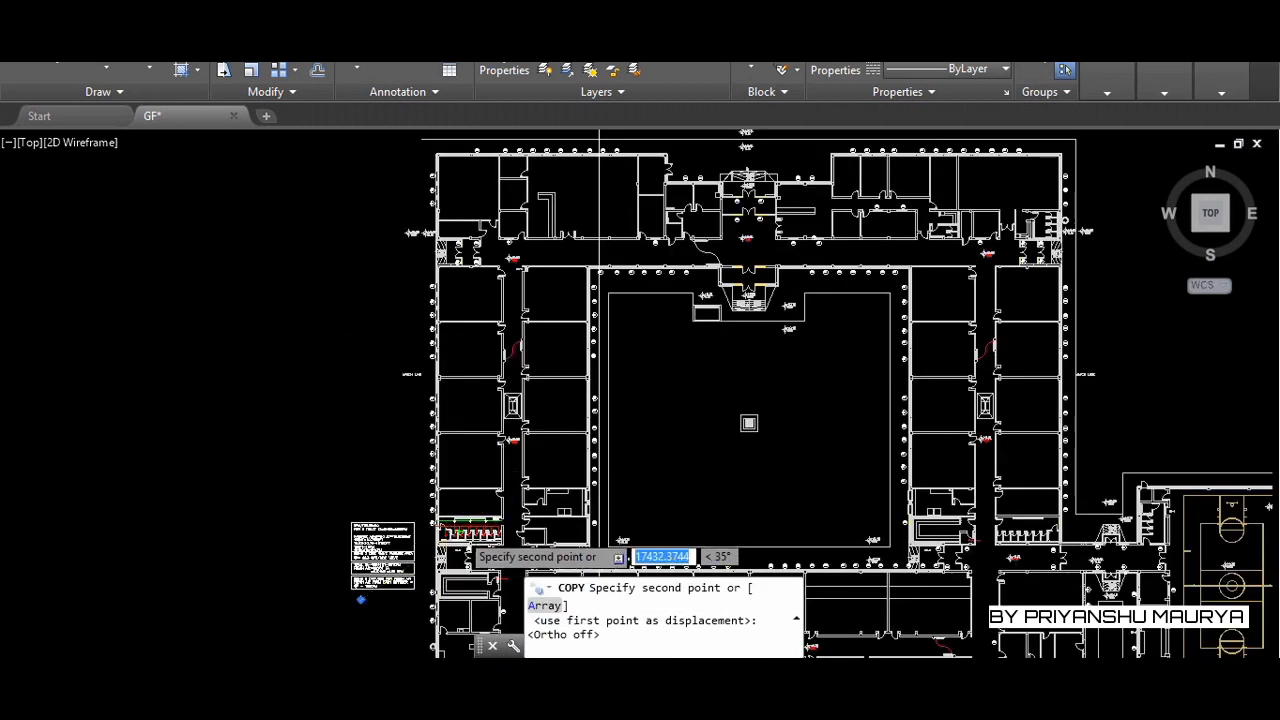
pyautogui.scroll(10, 460, 530)
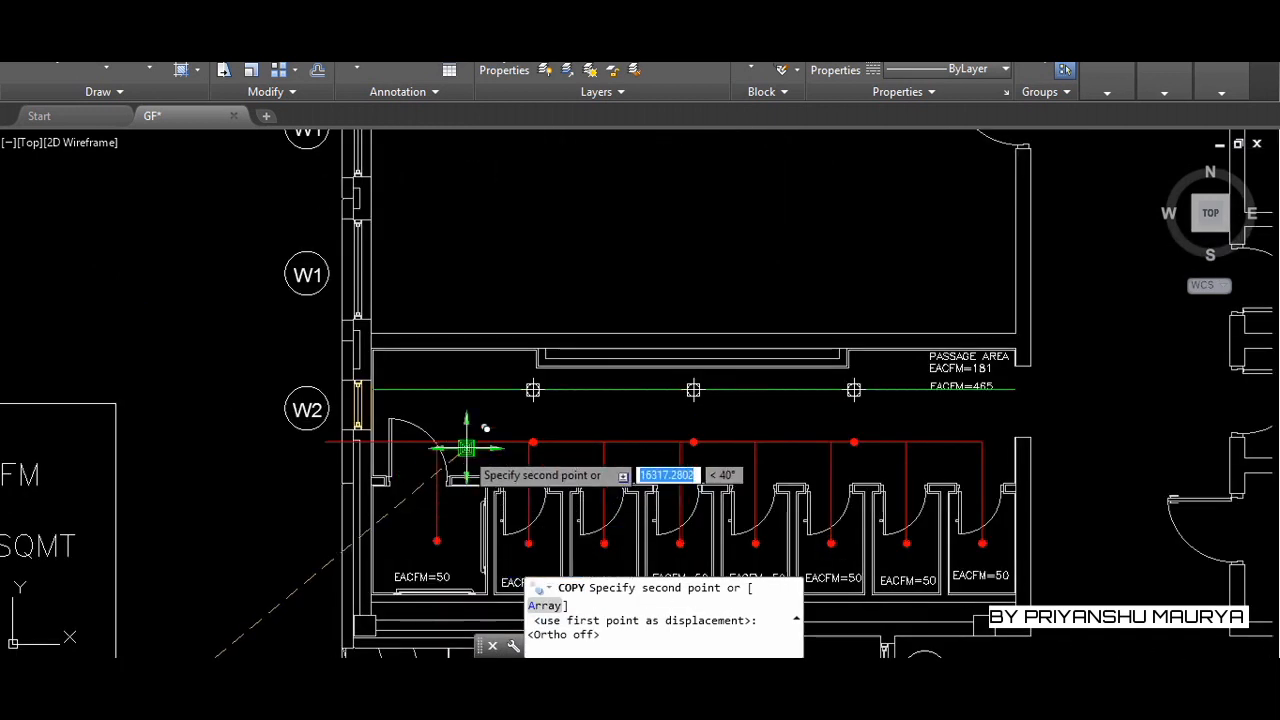
pyautogui.scroll(4, 466, 448)
pyautogui.scroll(5, 531, 380)
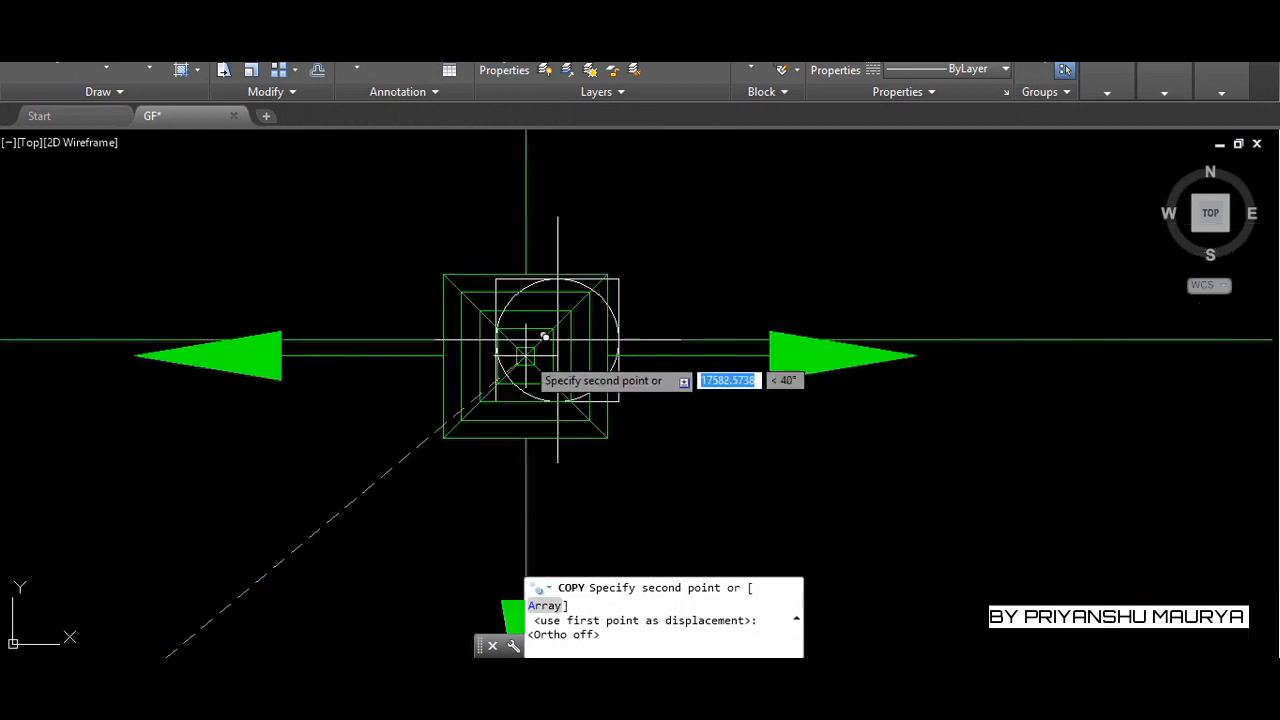
pyautogui.scroll(6, 545, 338)
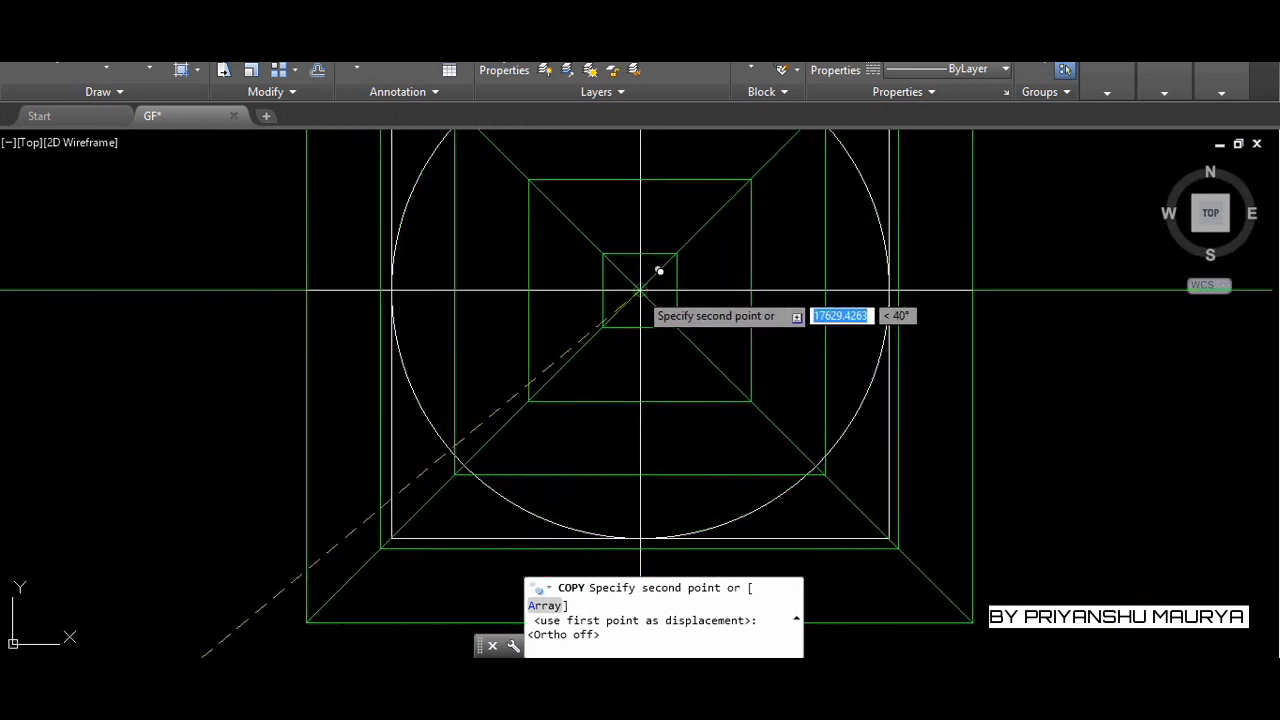
pyautogui.click(640, 290)
# Place two more copies of the diffuser block on the fresh-air line's second and third division points
pyautogui.scroll(-4, 160, 347)
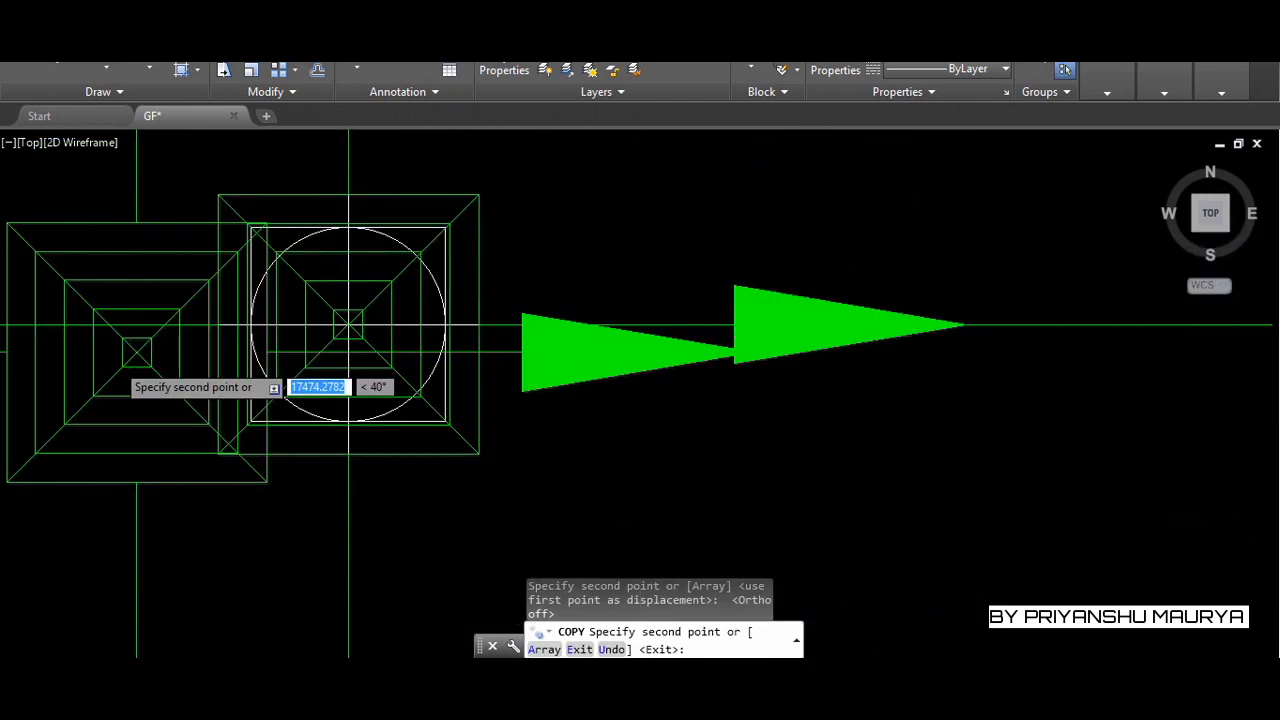
pyautogui.scroll(-5, 348, 325)
pyautogui.scroll(6, 751, 386)
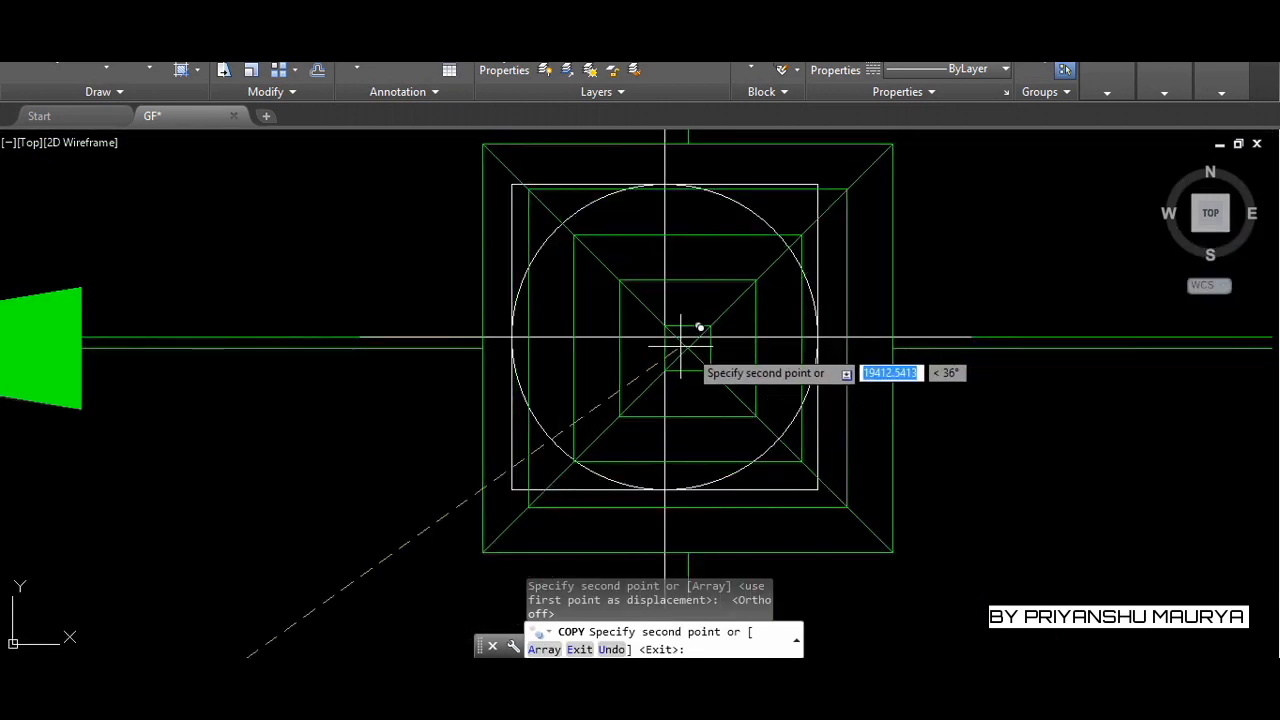
pyautogui.scroll(-5, 170, 410)
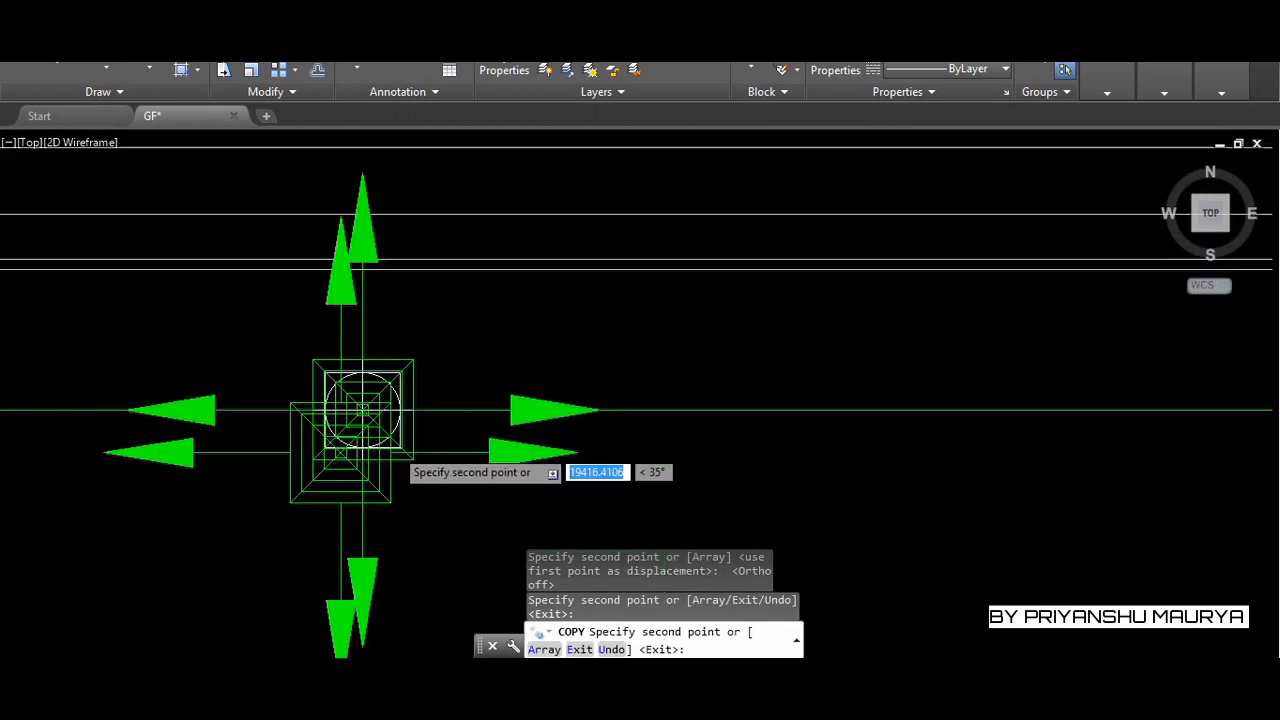
pyautogui.scroll(-3, 424, 450)
pyautogui.scroll(6, 957, 429)
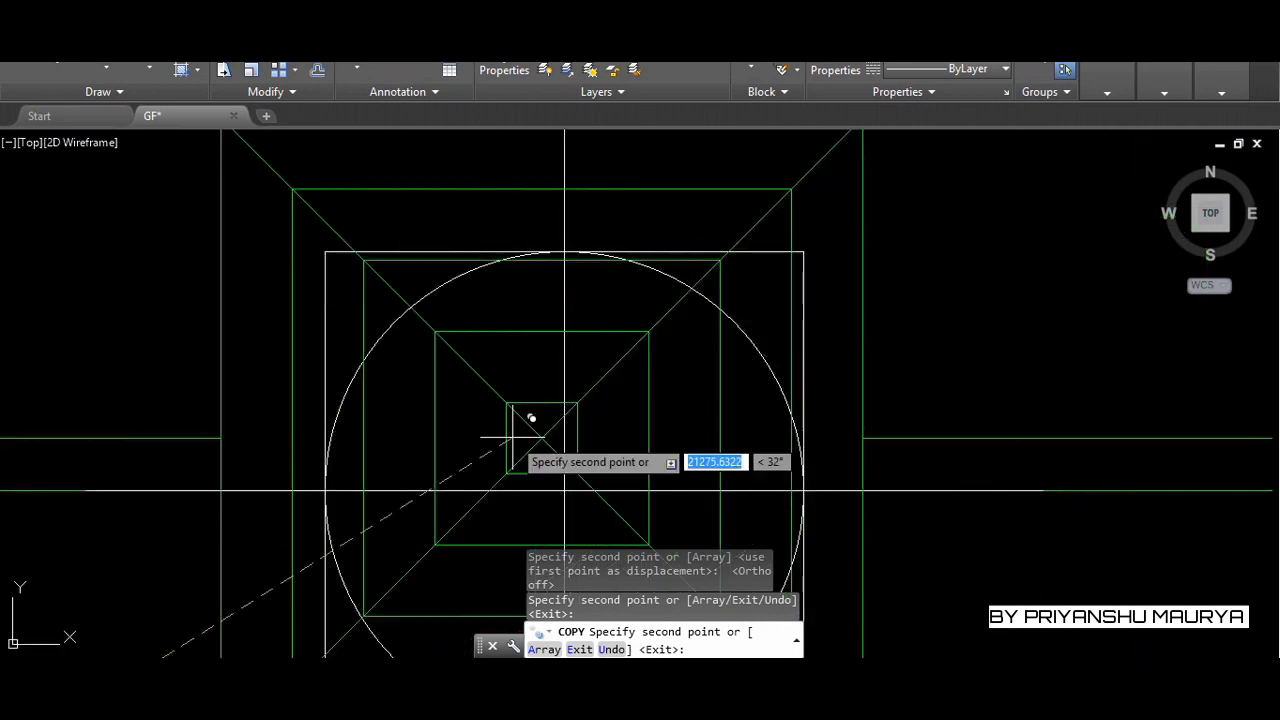
pyautogui.press('Escape')
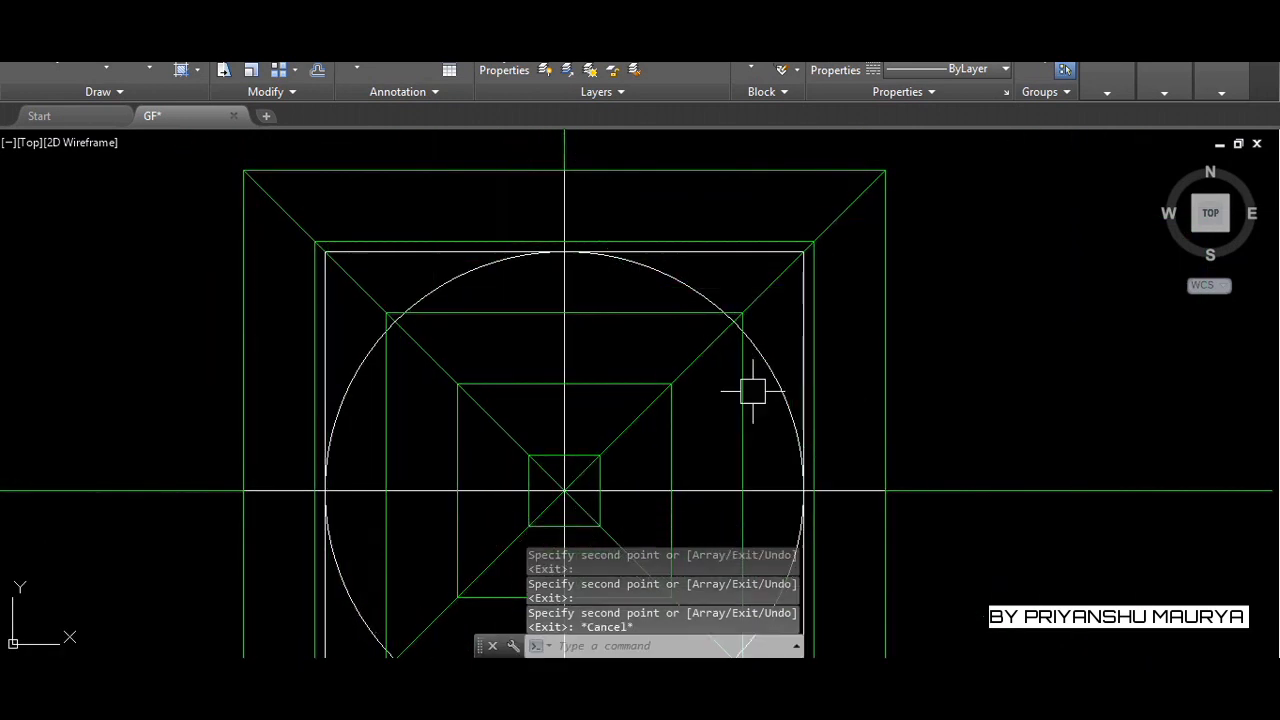
# Select all similar division-point markers on the fresh-air line and erase them
pyautogui.scroll(-5, 974, 289)
pyautogui.scroll(5, 852, 295)
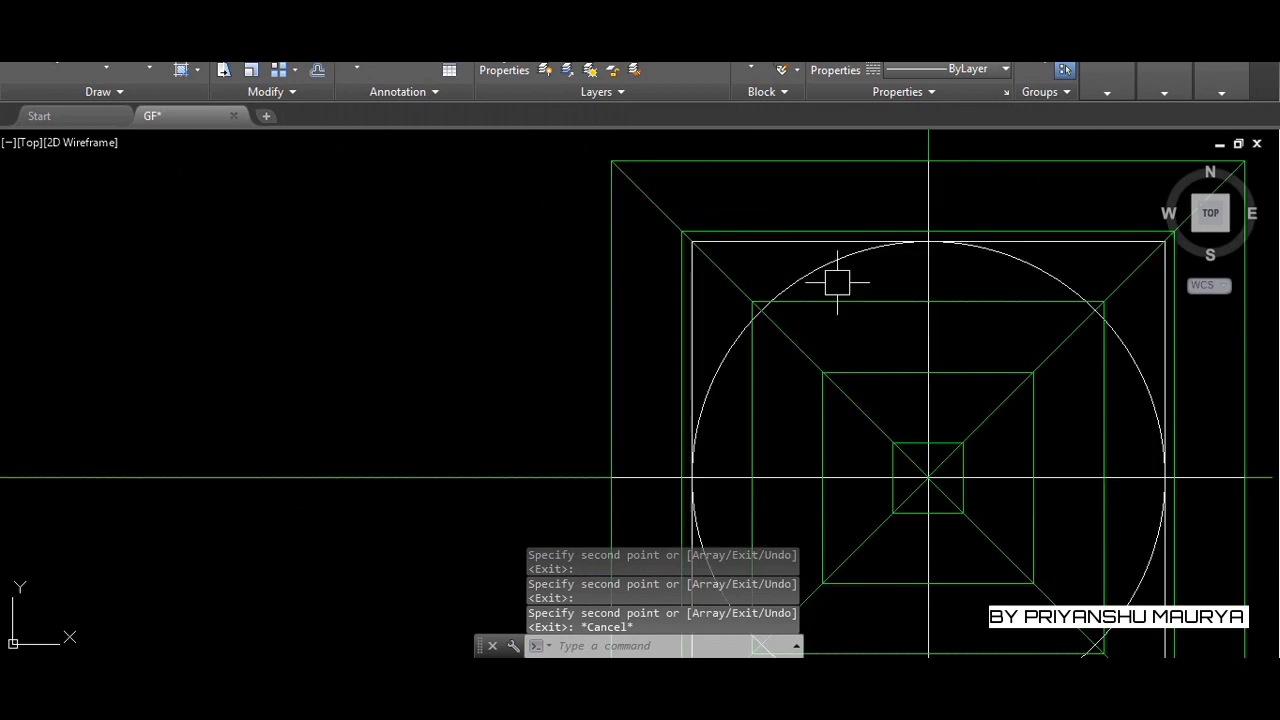
pyautogui.click(825, 271)
pyautogui.rightClick(793, 283)
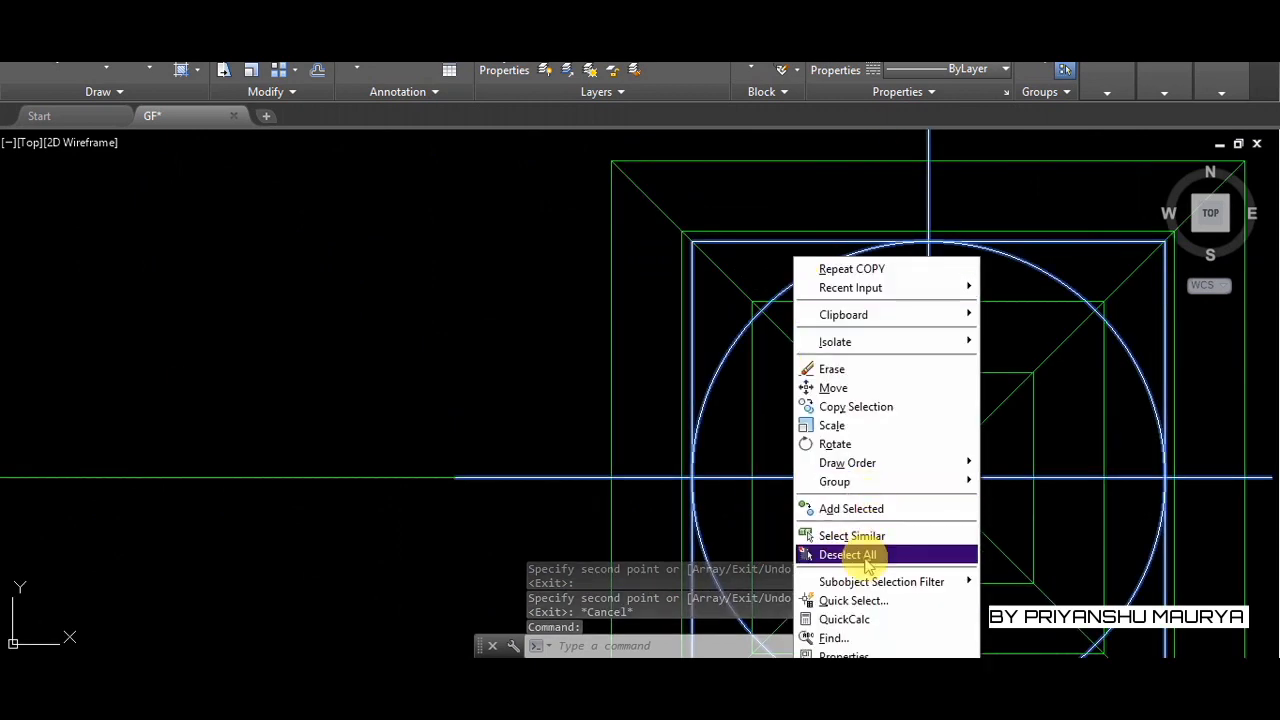
pyautogui.click(855, 536)
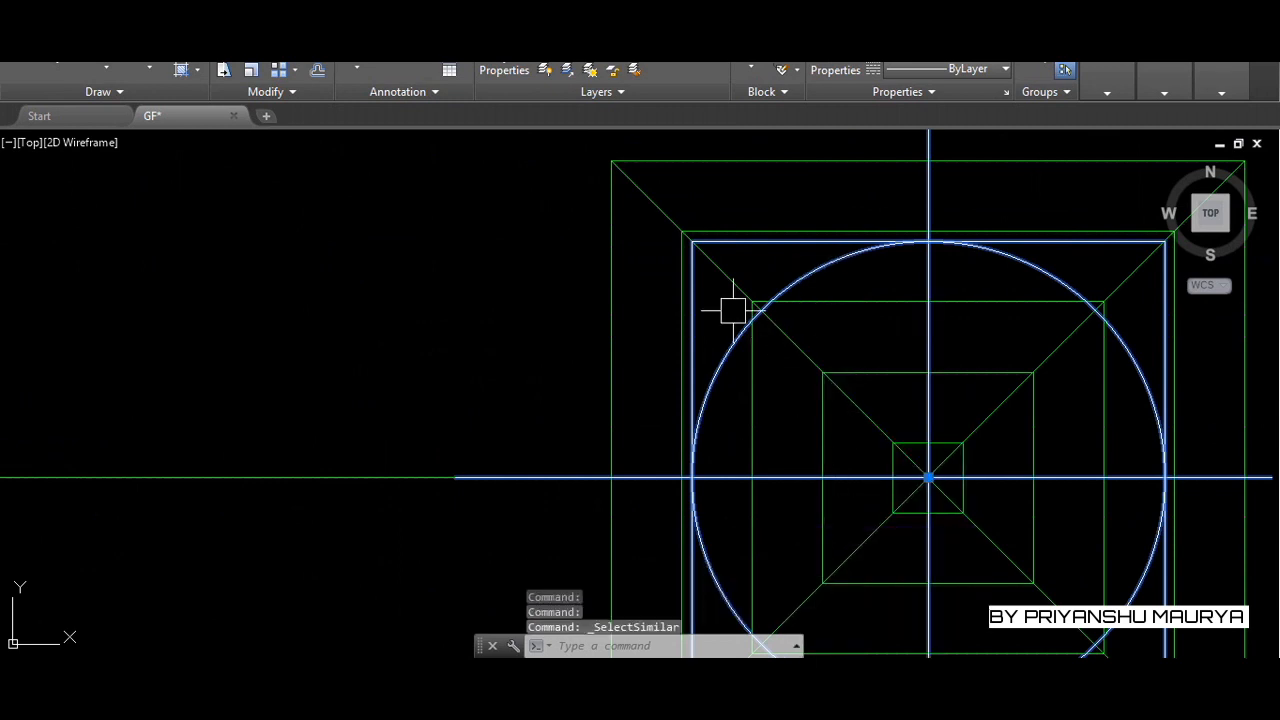
pyautogui.write('E')
pyautogui.press('Return')
pyautogui.scroll(-12, 731, 309)
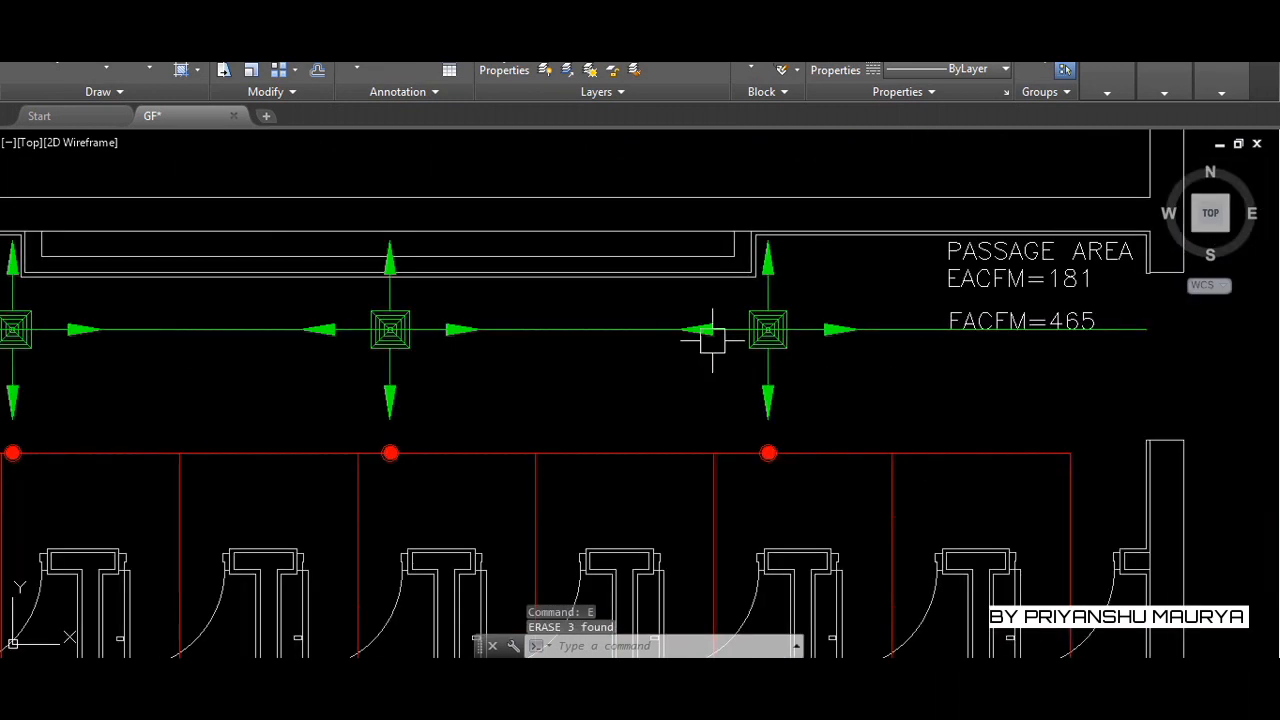
# Shorten the fresh-air line's end under the FACFM label back to the outer edge of the nearest diffuser
pyautogui.scroll(-4, 633, 358)
pyautogui.scroll(8, 808, 335)
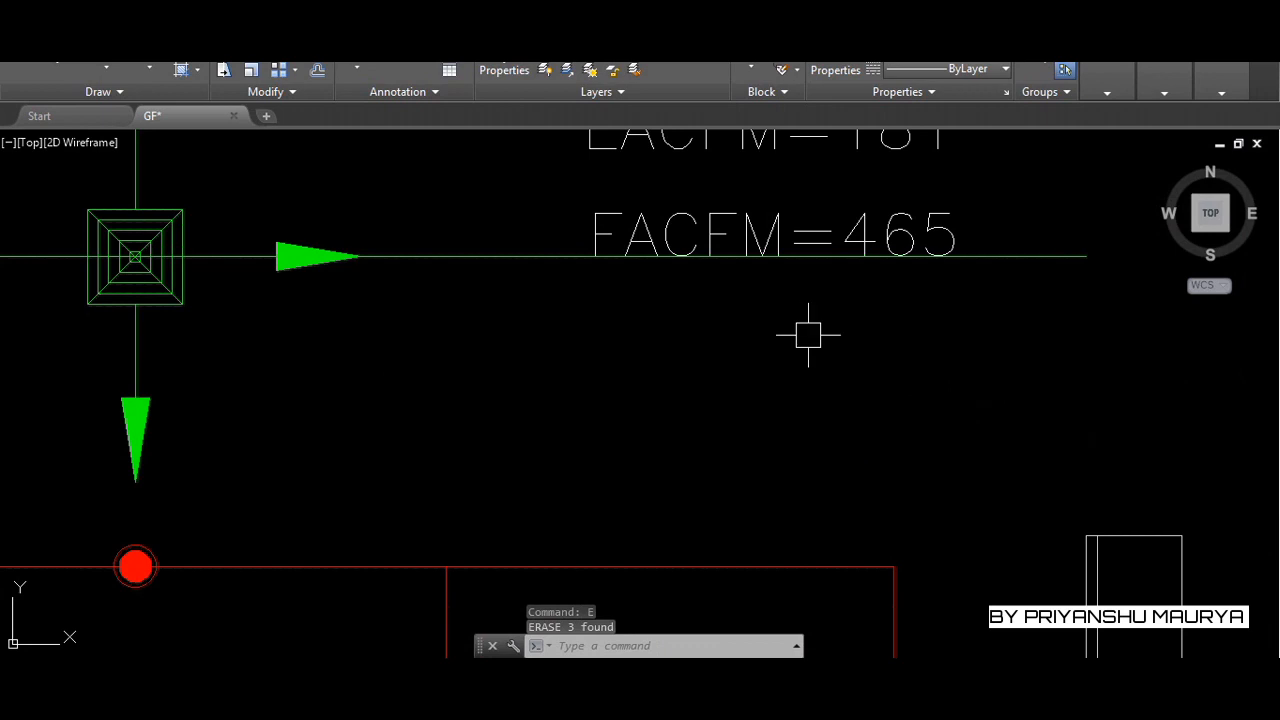
pyautogui.click(1033, 259)
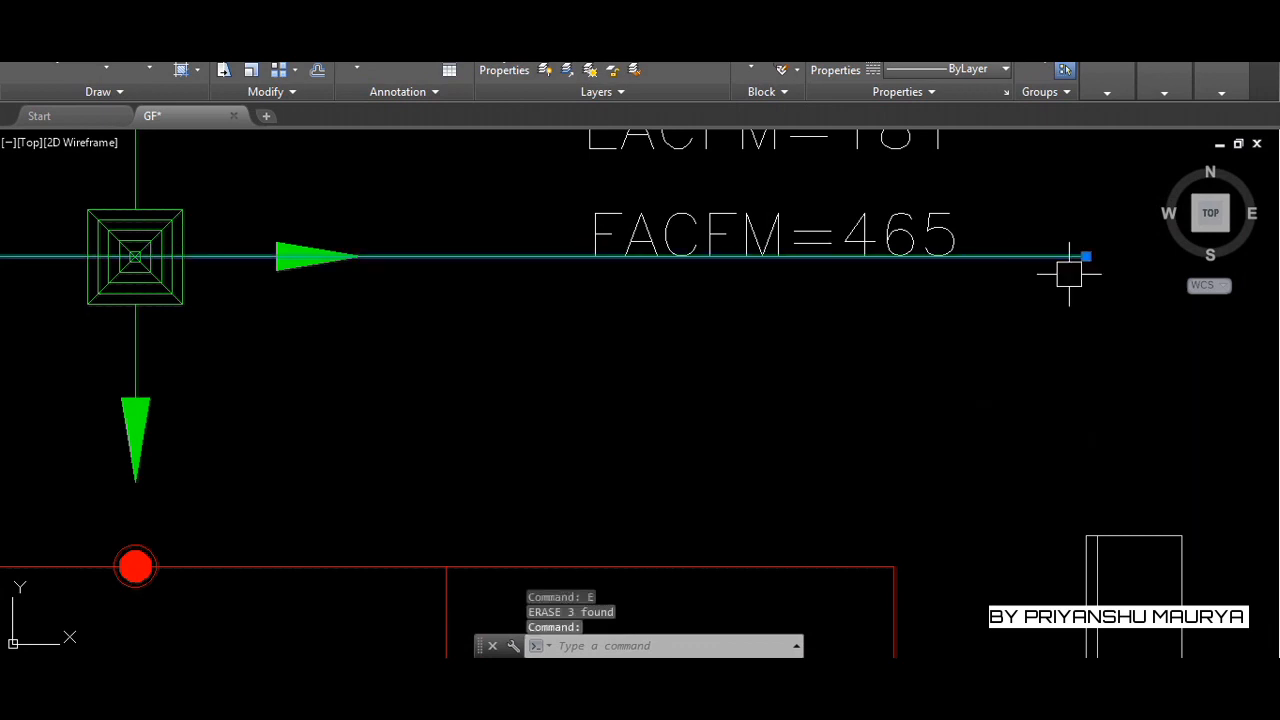
pyautogui.click(1086, 256)
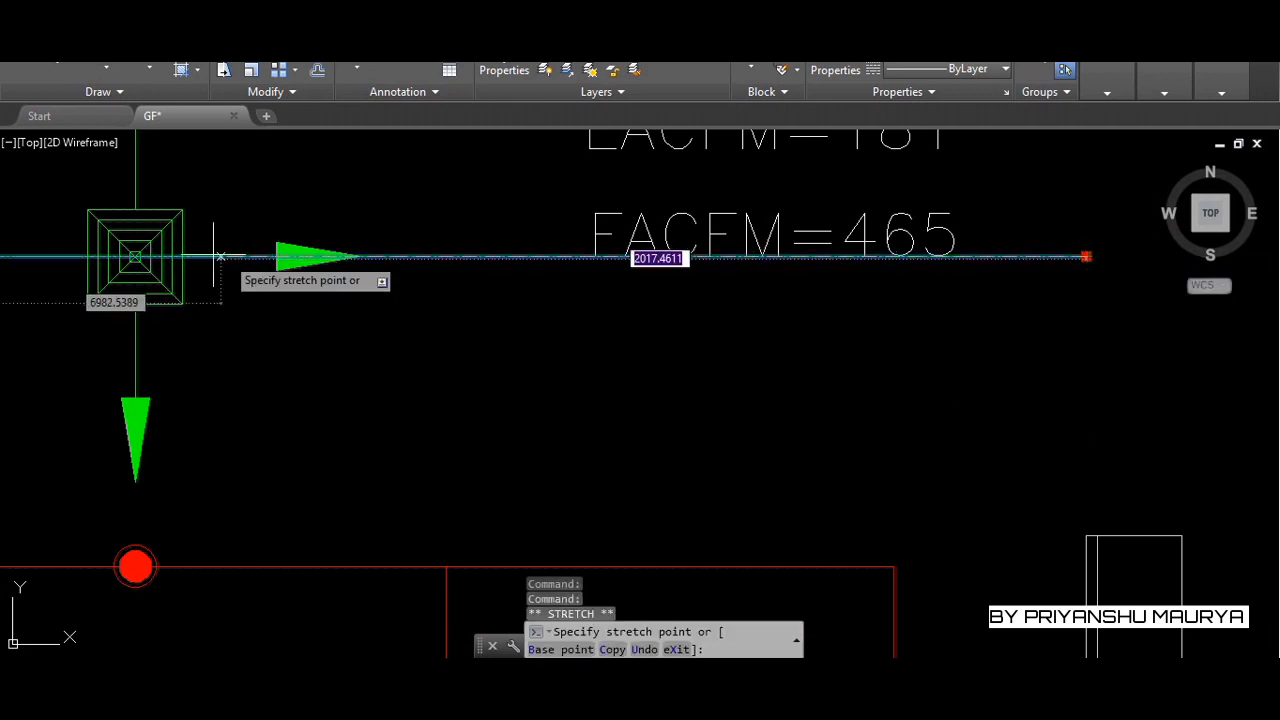
pyautogui.click(180, 256)
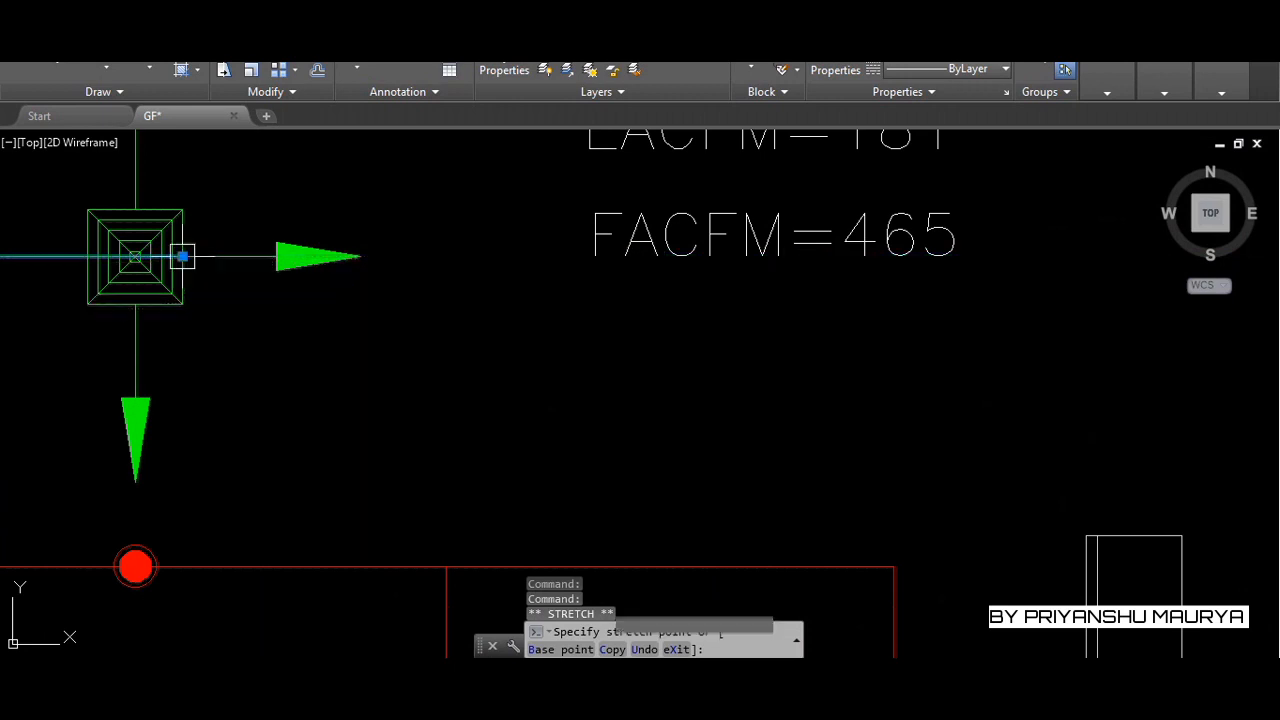
pyautogui.press('Escape')
pyautogui.scroll(4, 195, 268)
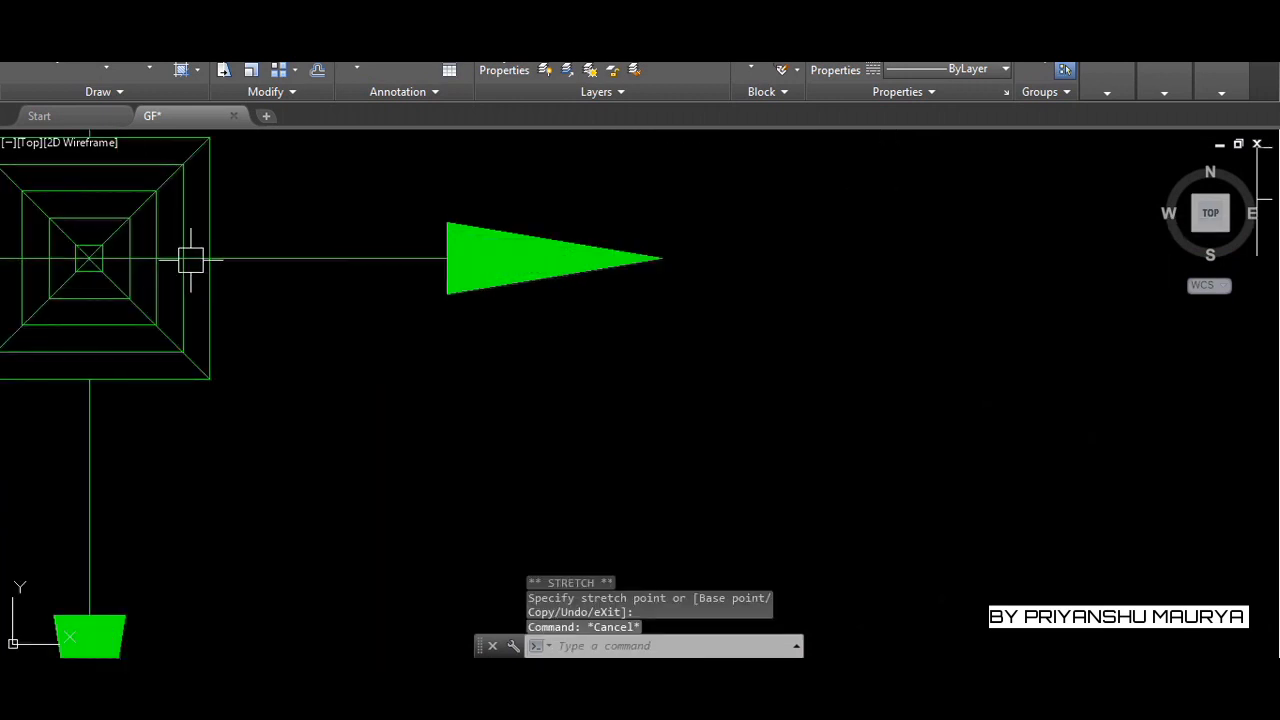
pyautogui.click(191, 260)
pyautogui.scroll(3, 191, 260)
pyautogui.scroll(-5, 390, 298)
pyautogui.press('Escape')
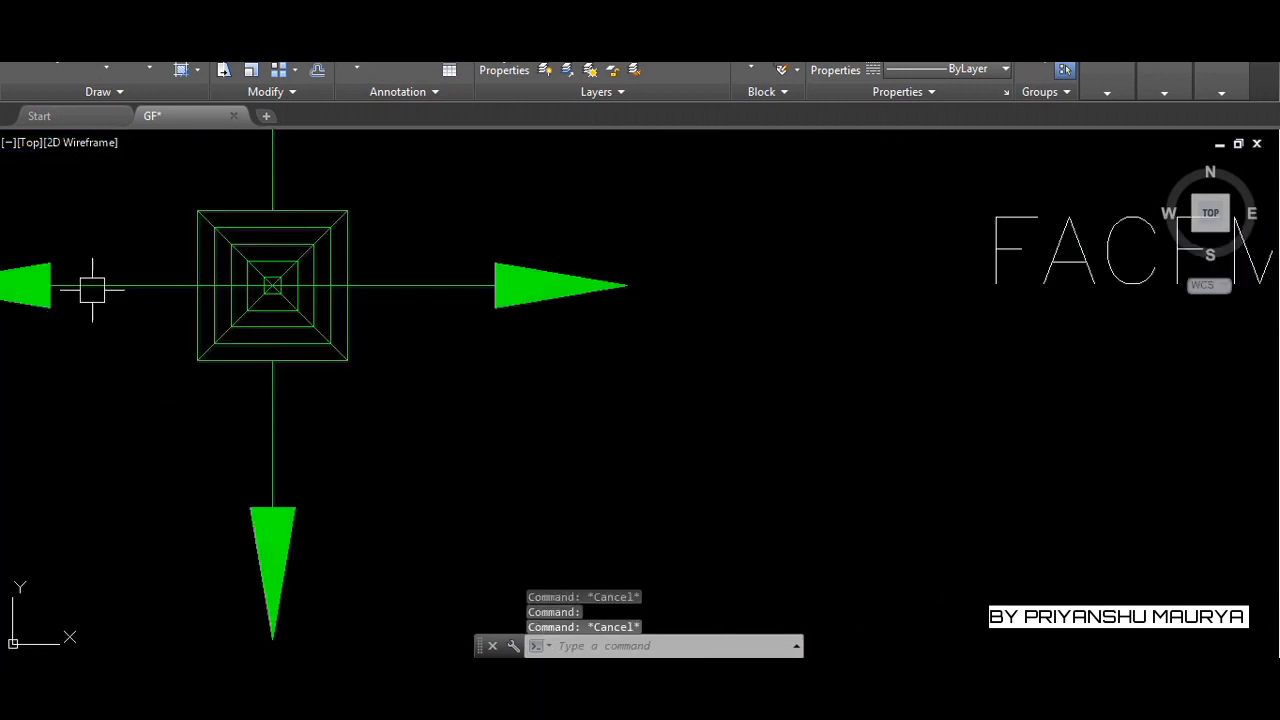
# Stretch the fresh-air line's end at the last diffuser 150 outward along its airflow arrow
pyautogui.scroll(-2, 290, 297)
pyautogui.click(31, 292)
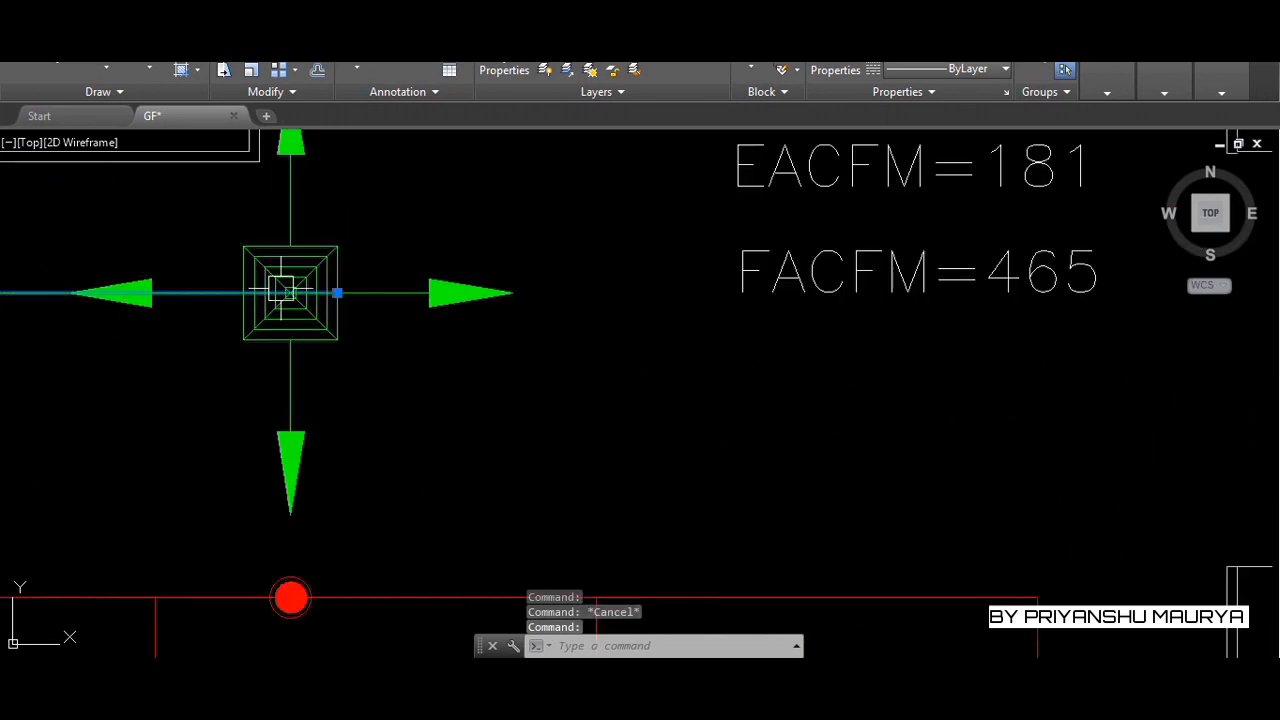
pyautogui.scroll(4, 282, 291)
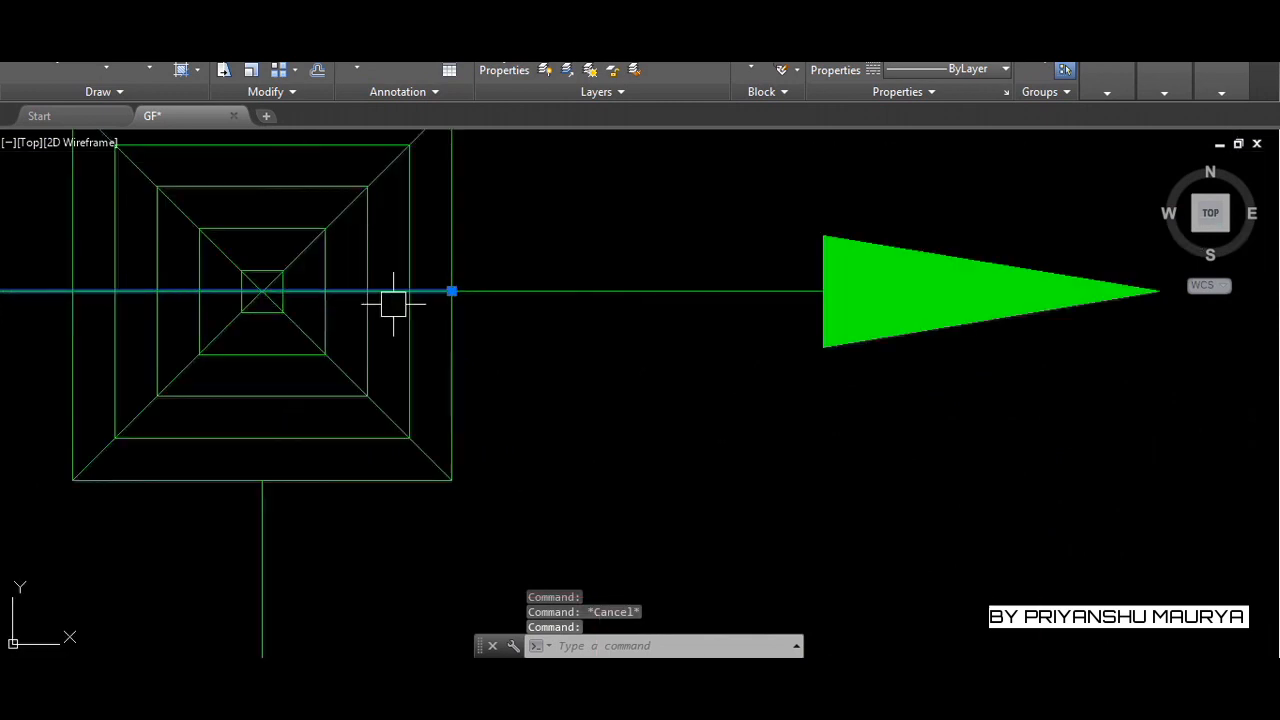
pyautogui.click(452, 291)
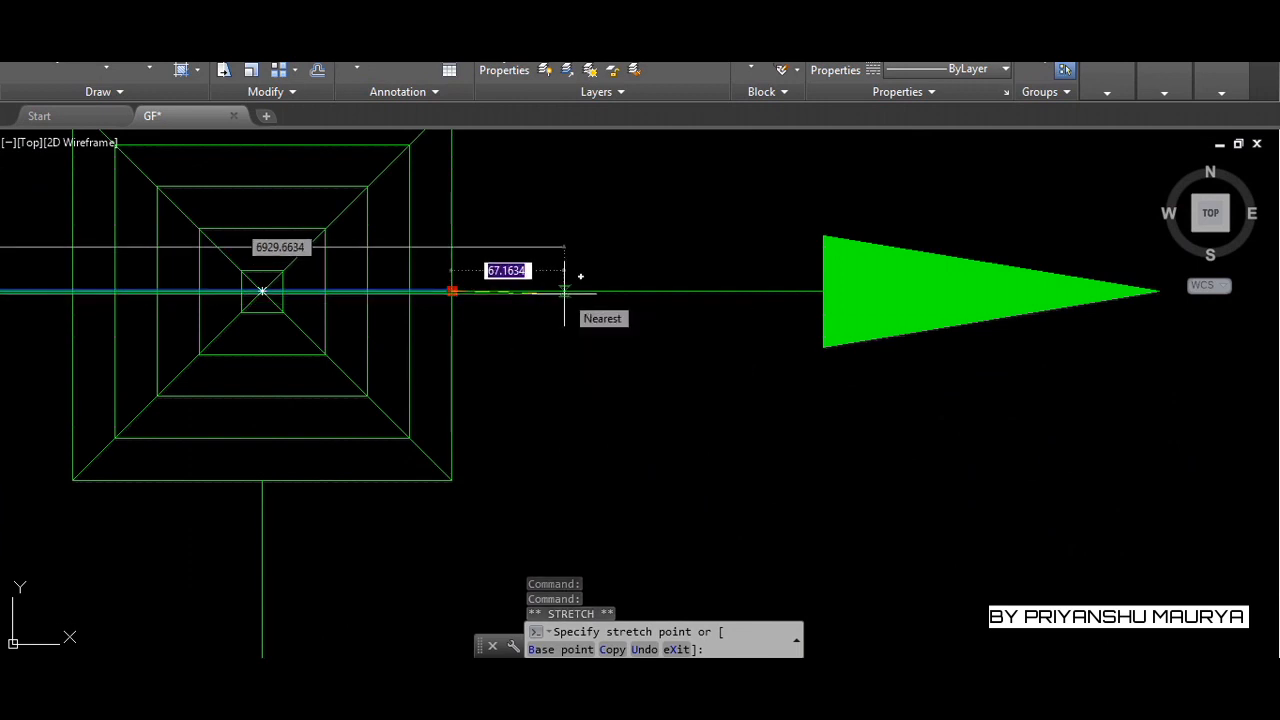
pyautogui.write('150')
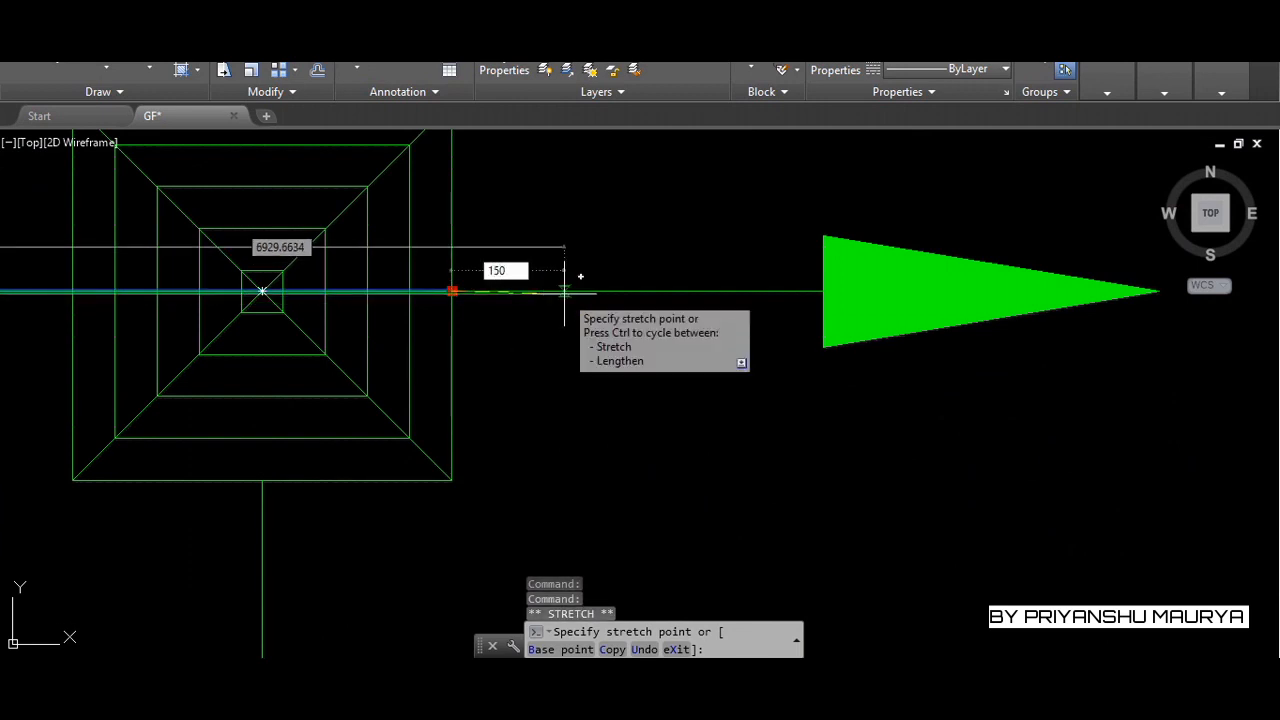
pyautogui.press('Return')
pyautogui.press('Escape')
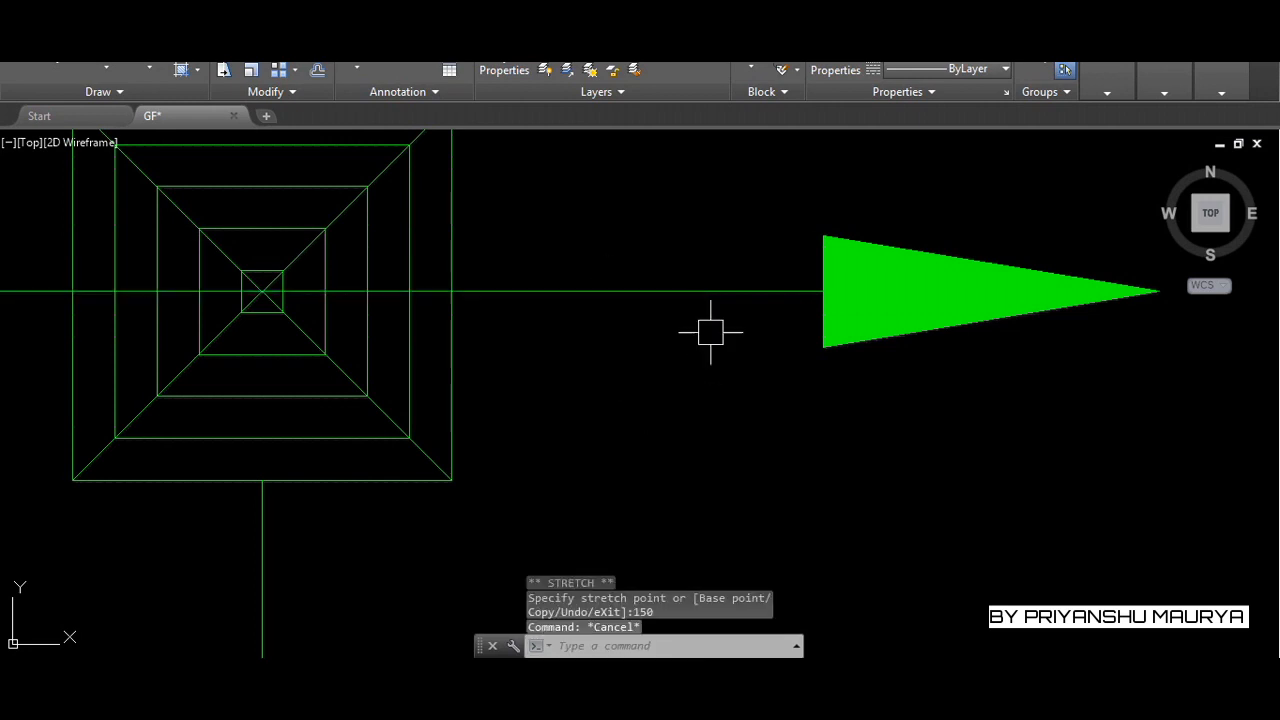
pyautogui.press('Escape')
# Examine the toilet block's exhaust and fresh-air layout alongside the CFM calculation notes
pyautogui.scroll(-10, 747, 365)
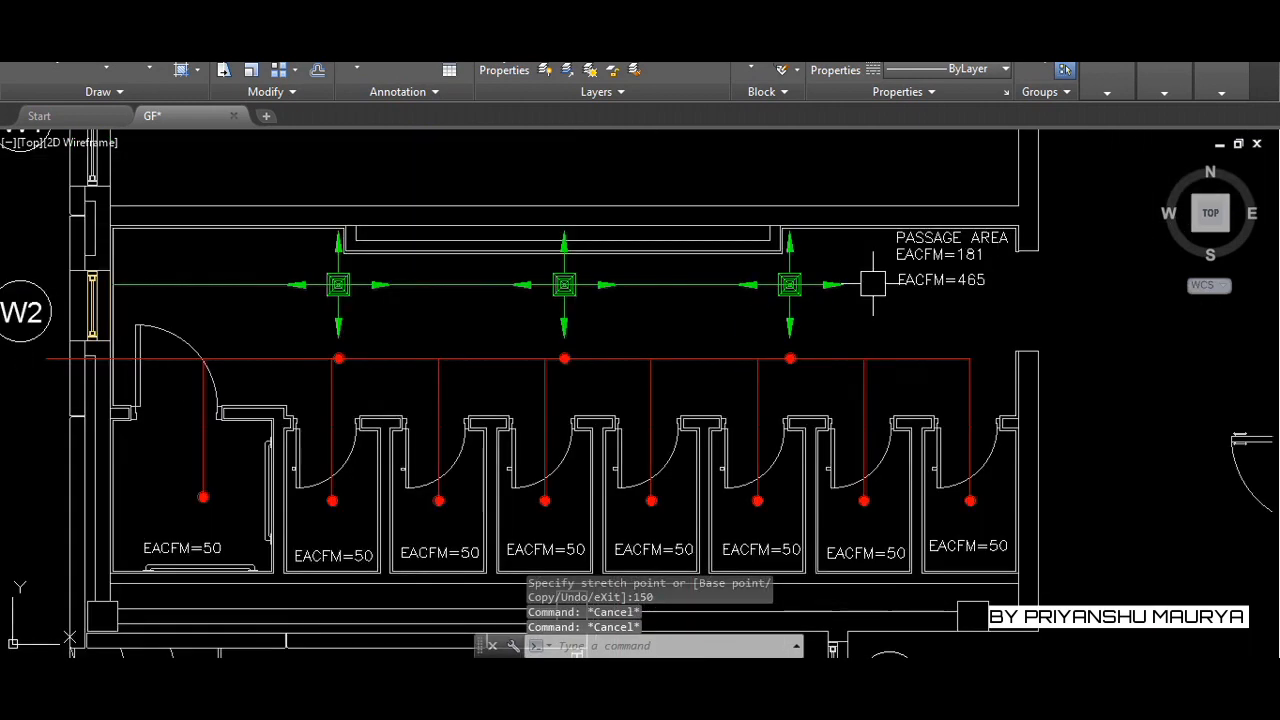
pyautogui.scroll(-2, 873, 283)
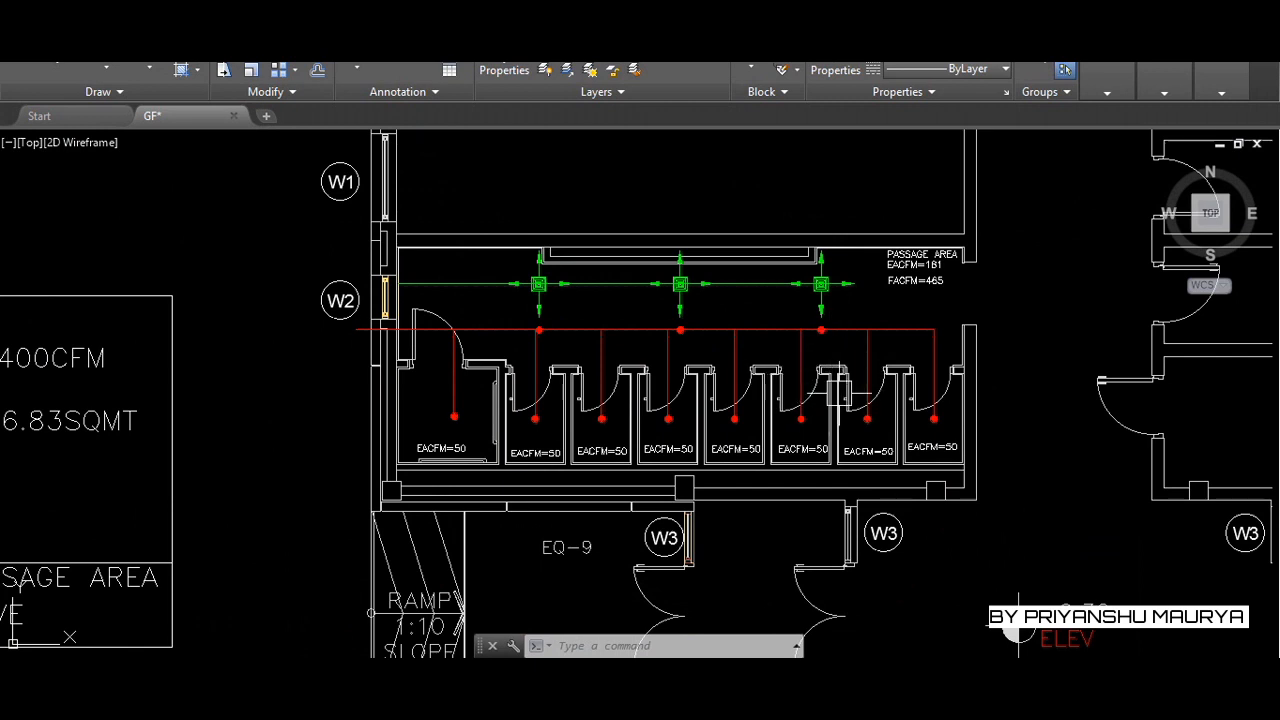
pyautogui.scroll(-2, 838, 390)
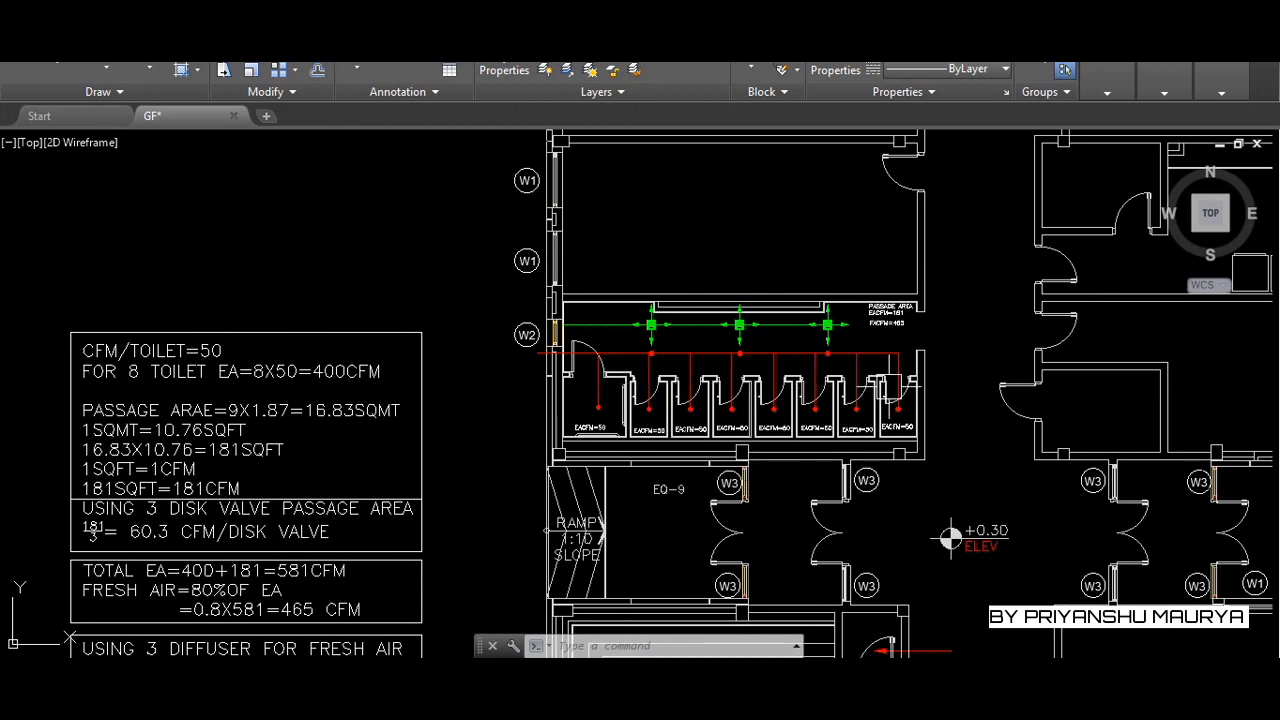
pyautogui.scroll(2, 739, 323)
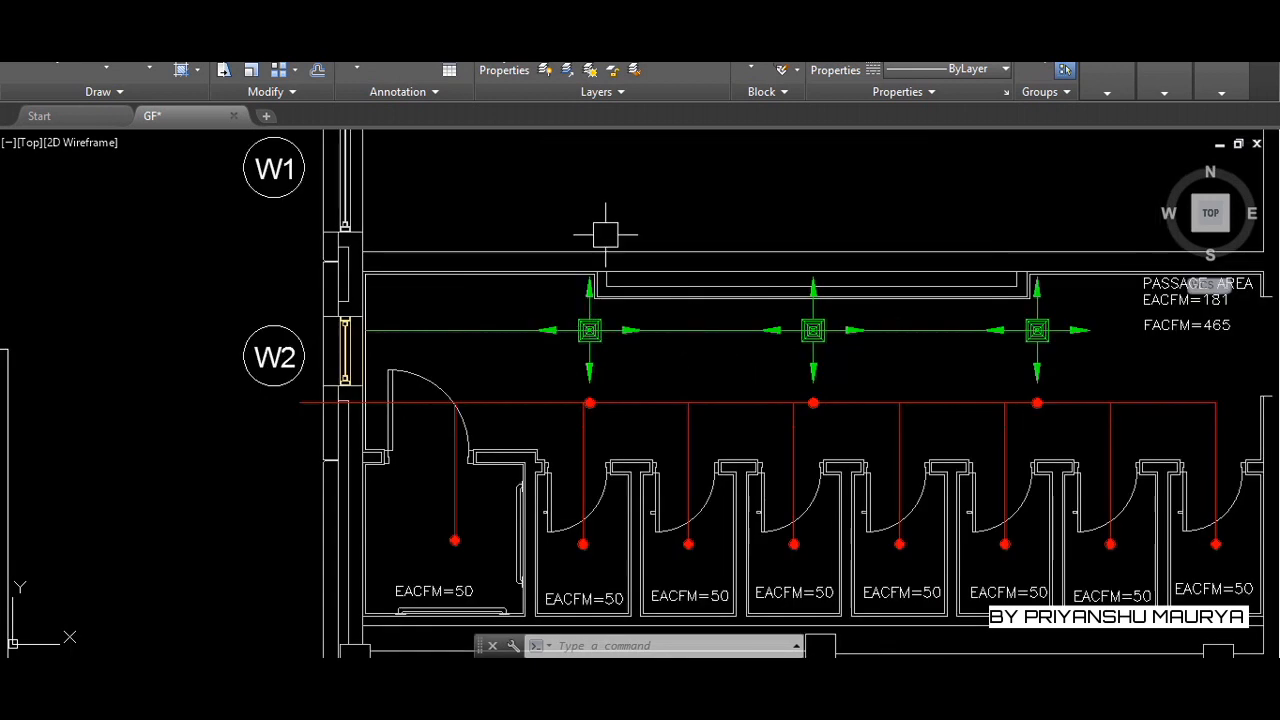
pyautogui.scroll(-4, 600, 245)
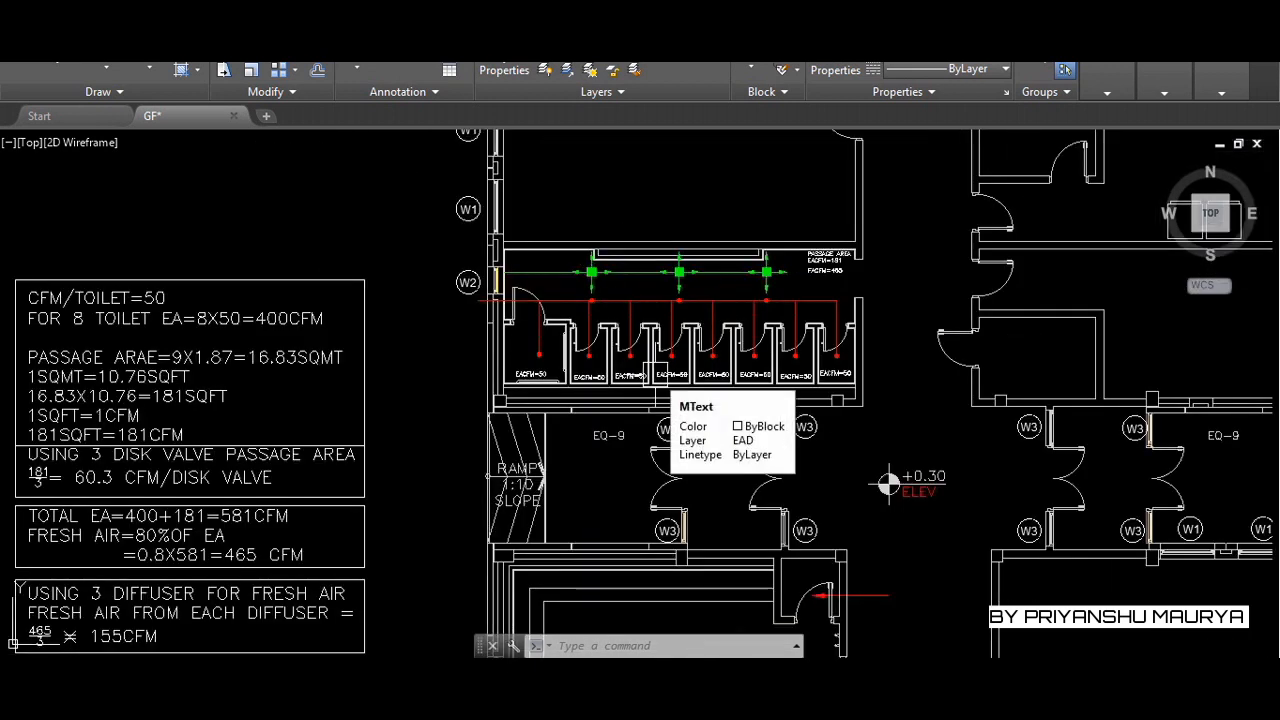
pyautogui.scroll(3, 593, 270)
pyautogui.scroll(-2, 541, 440)
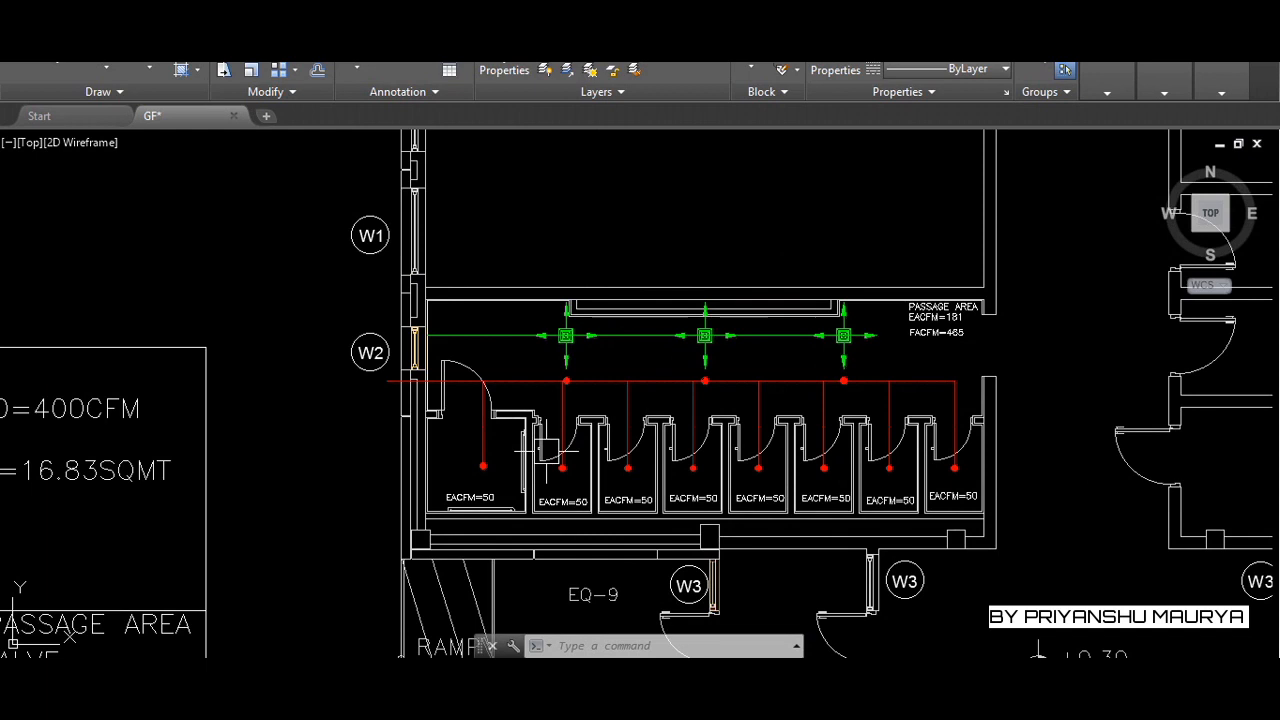